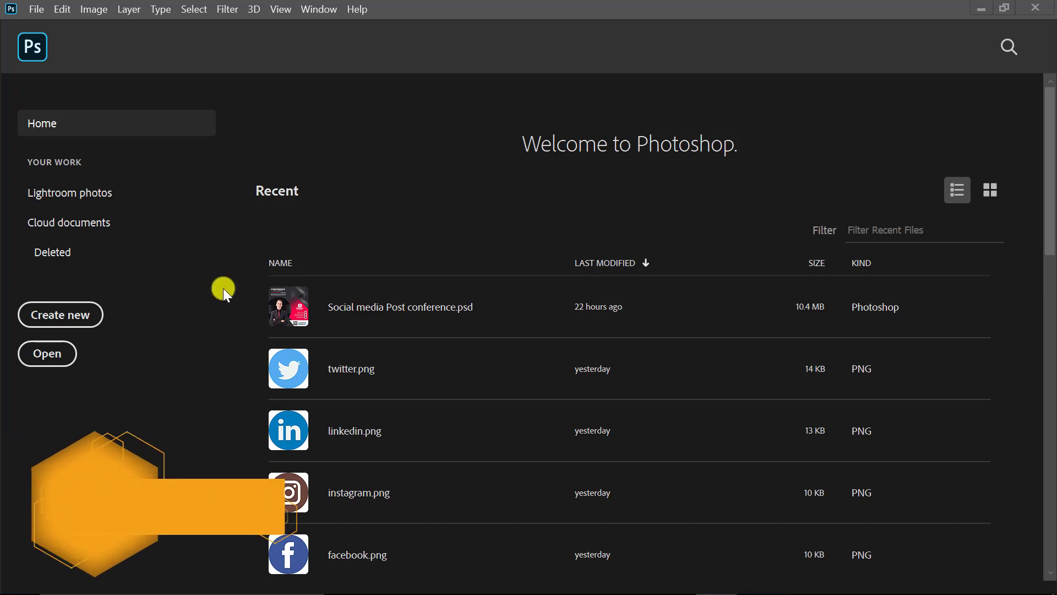
Create a 'Business Card' document in inches: width 3.5, height 2, resolution 300 ppi.
left_click(76, 313)
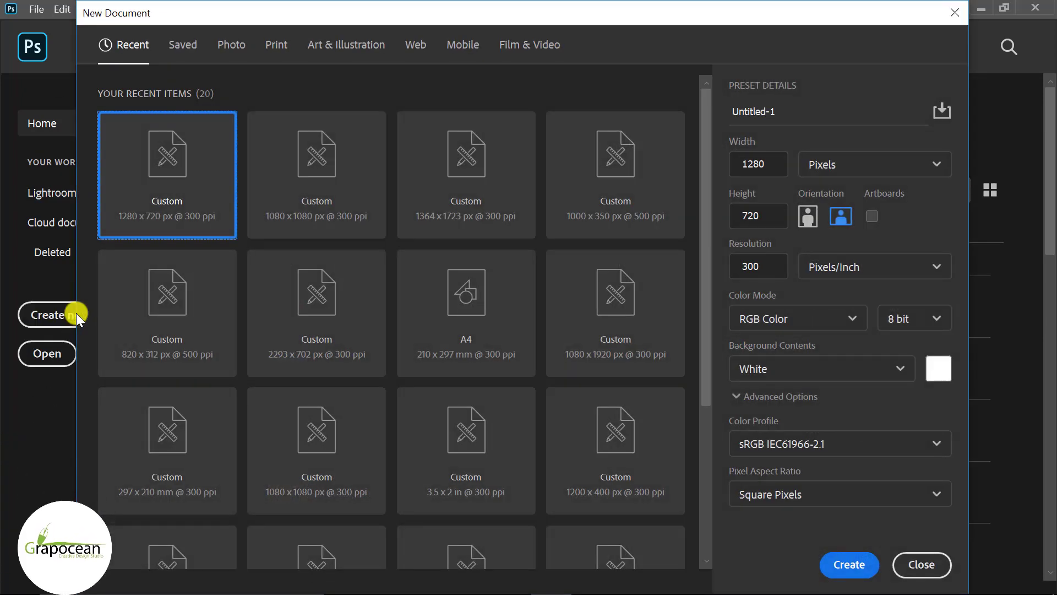
left_click(791, 112)
key("BackSpace")
type("Business Car")
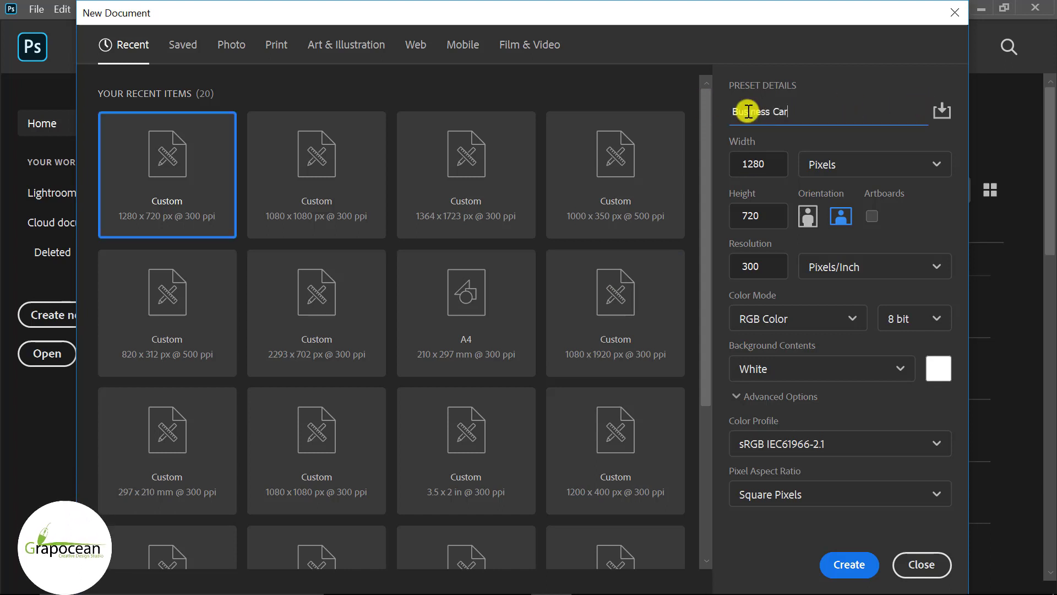
type("d")
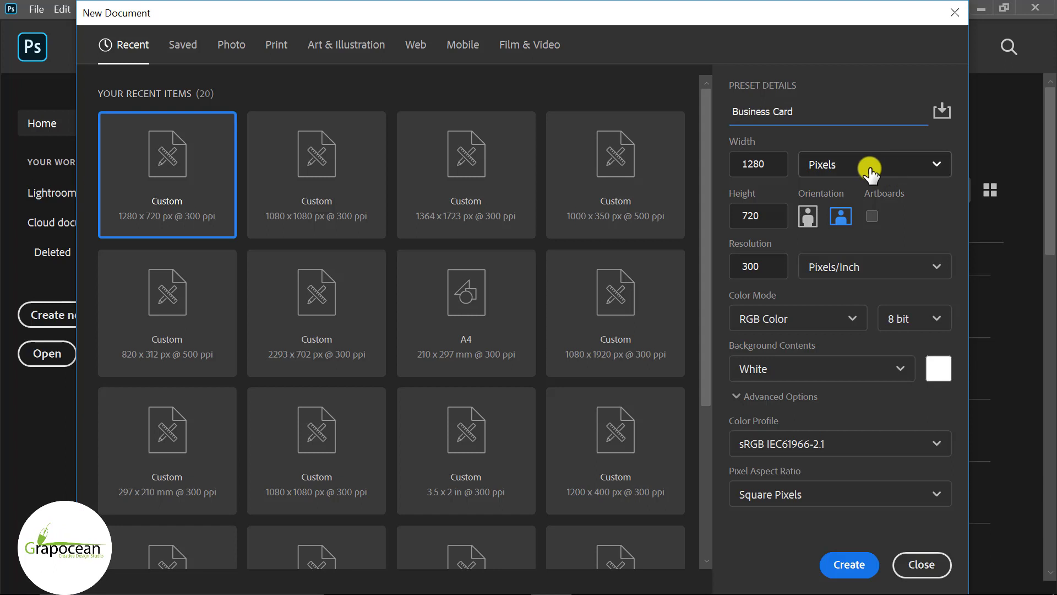
left_click(870, 168)
left_click(837, 220)
type("3.5")
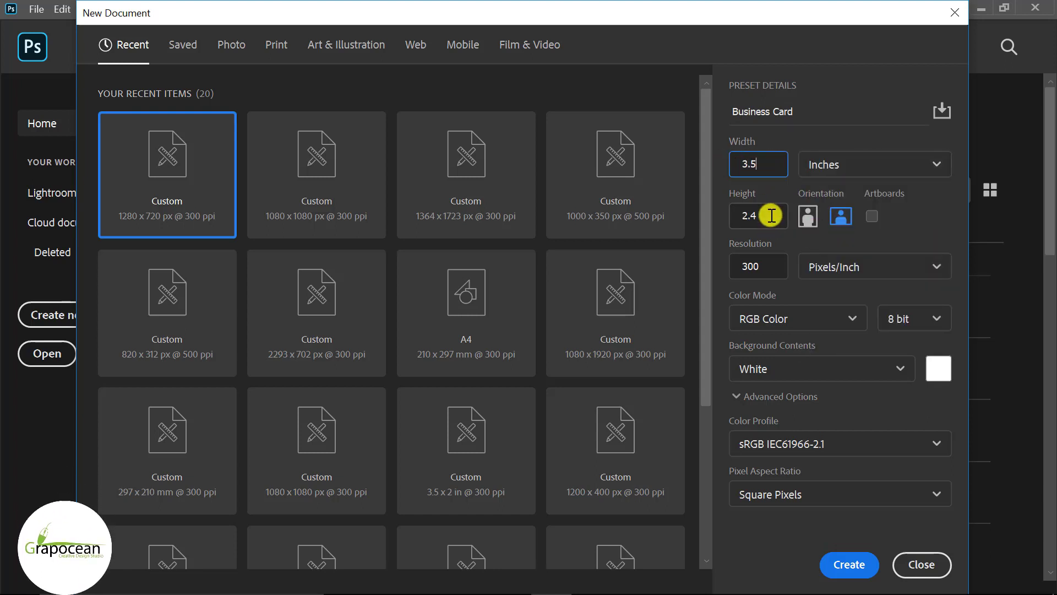
left_click(768, 215)
type("2")
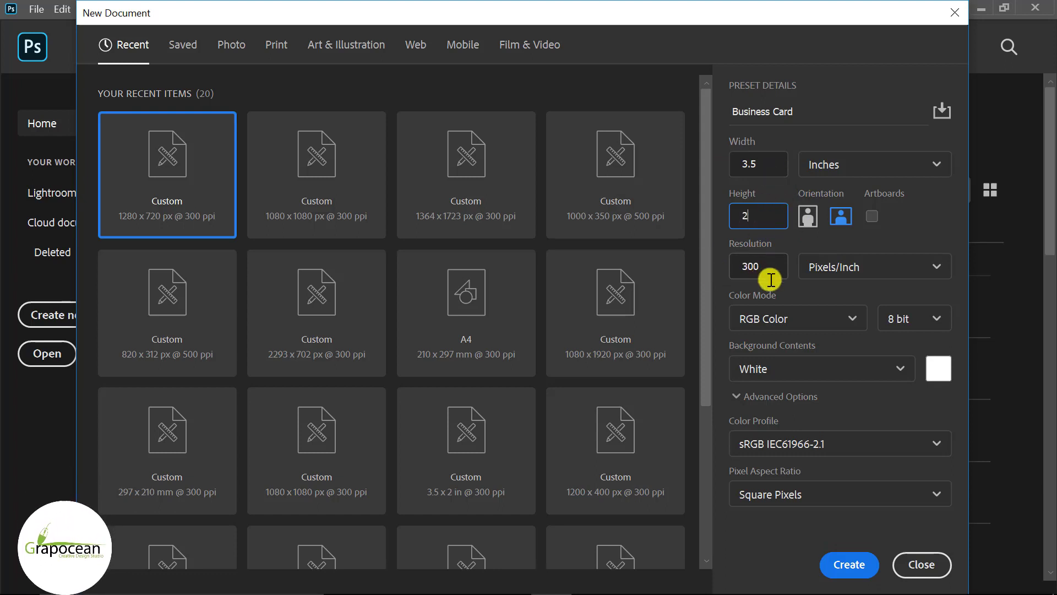
left_click(759, 266)
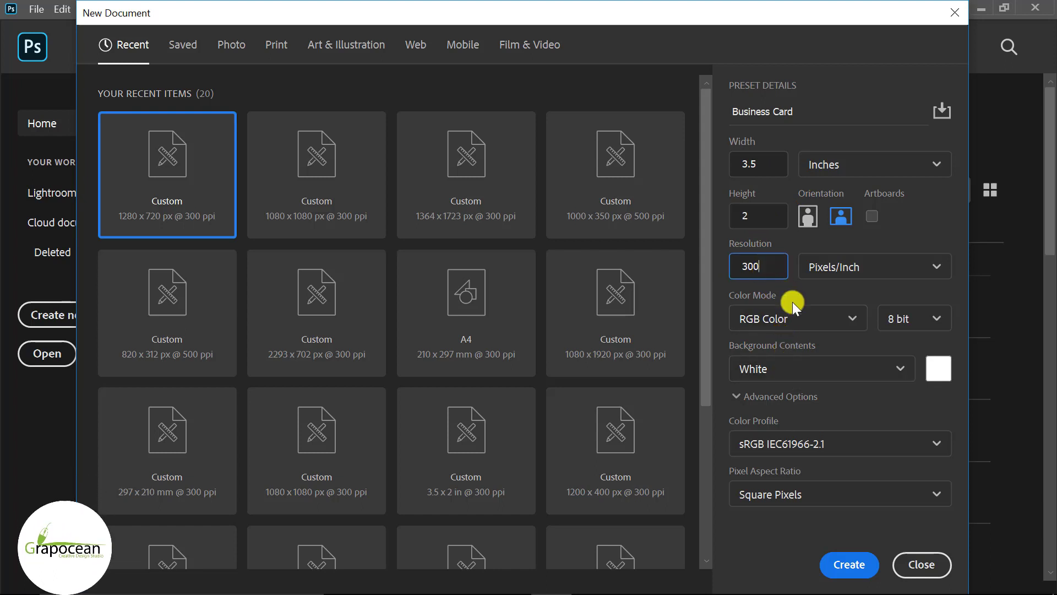
left_click(855, 564)
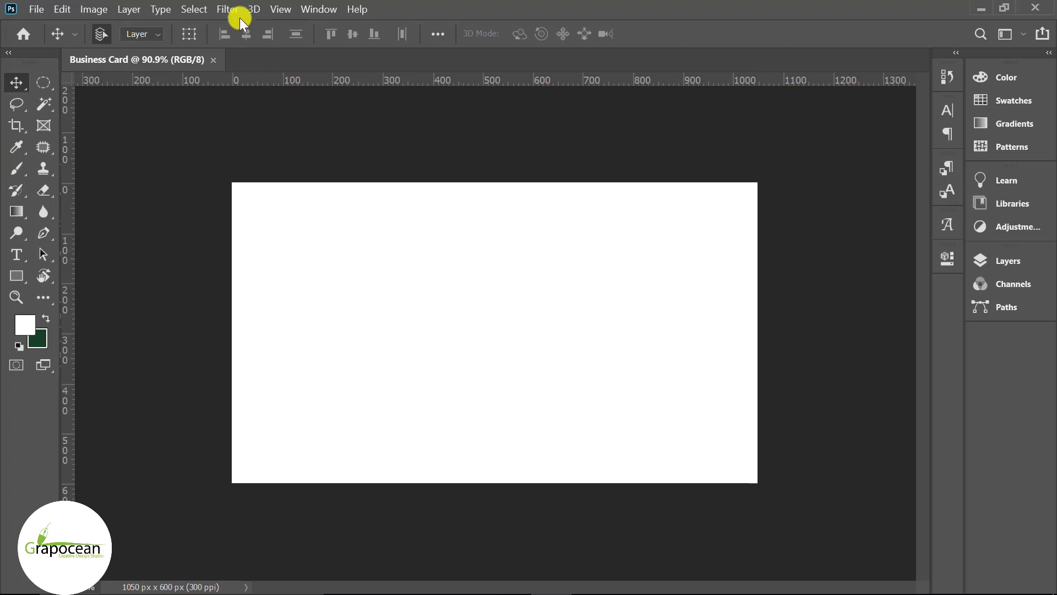
Add a New Guide Layout with 0 columns and 25 px margins on all four sides.
left_click(240, 17)
left_click(197, 9)
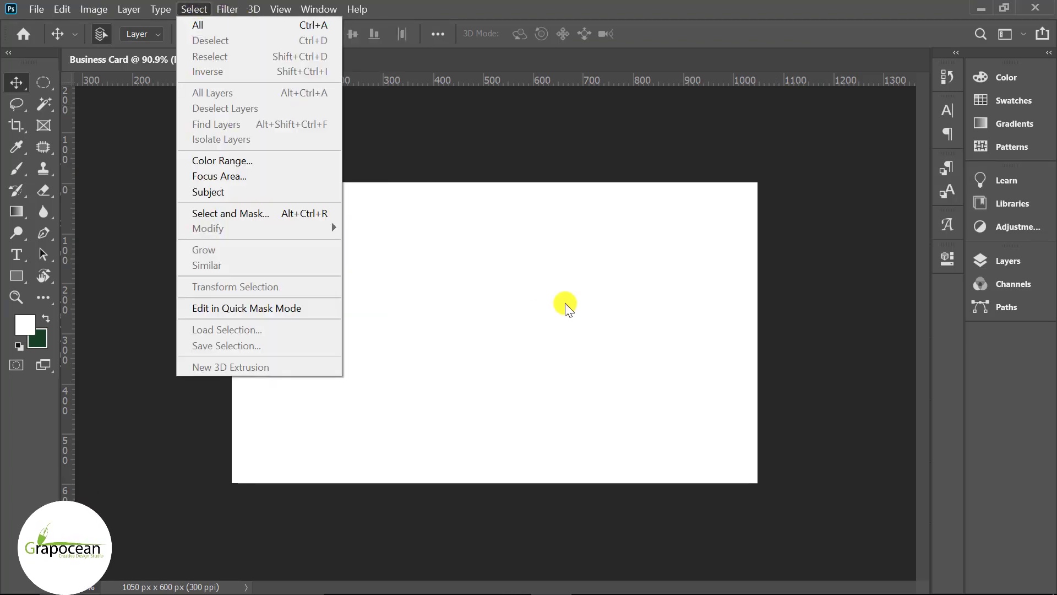
left_click(567, 309)
left_click(278, 9)
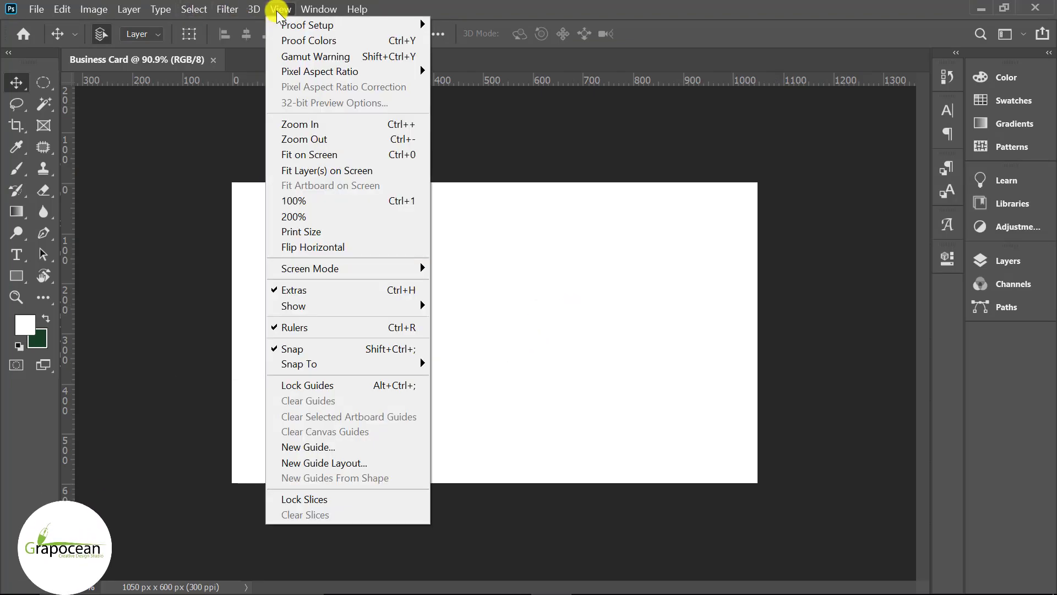
left_click(353, 462)
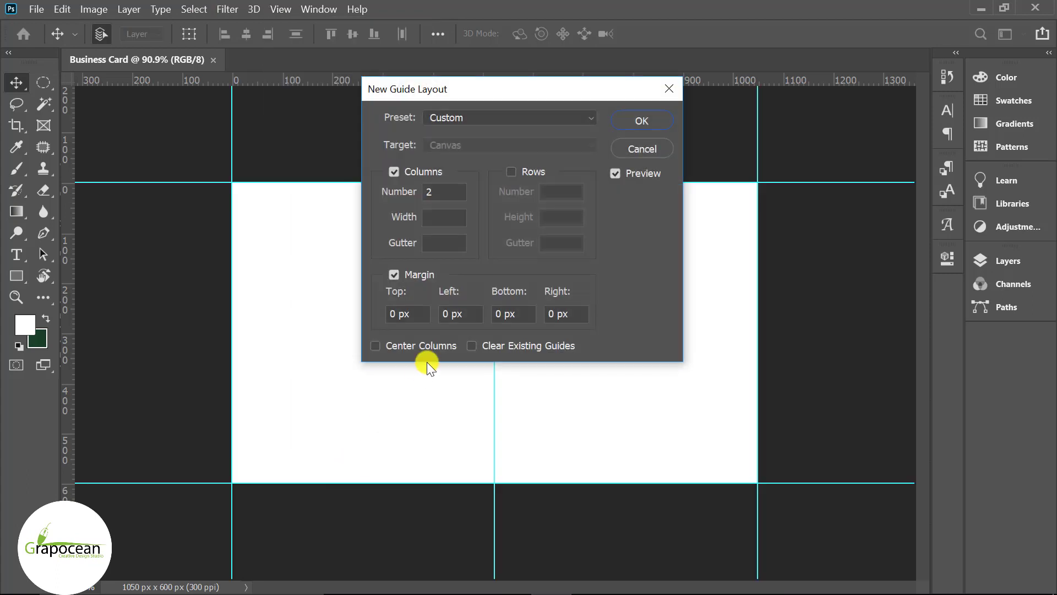
double_click(446, 192)
type("0")
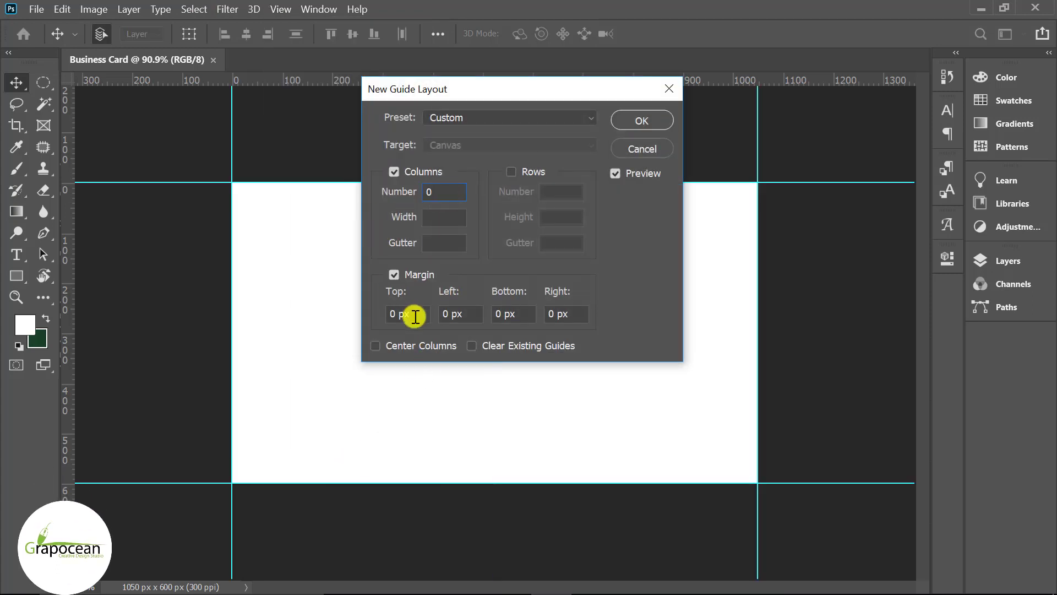
type("25")
key("Tab")
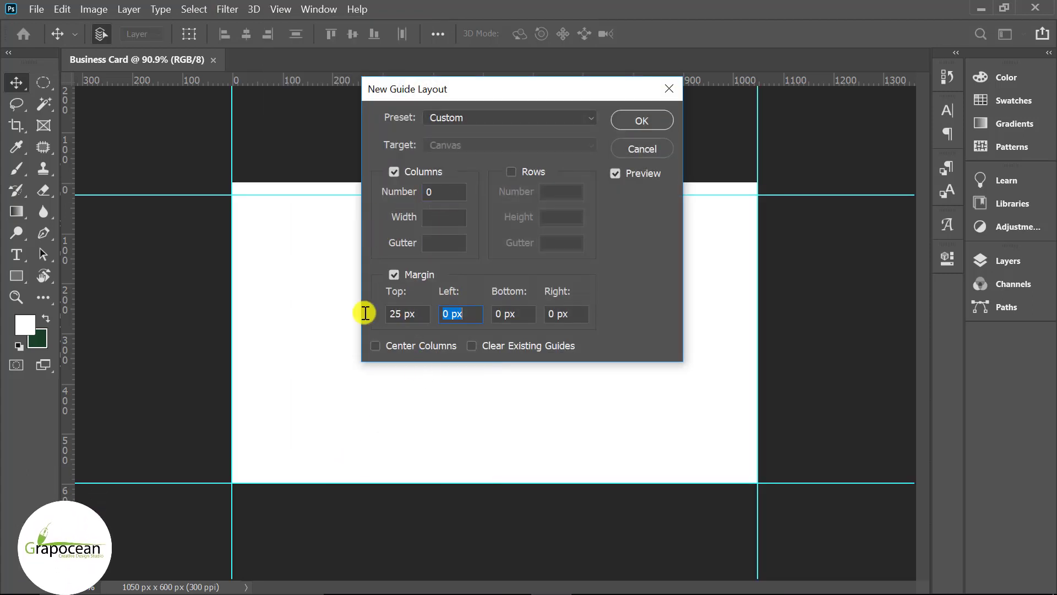
type("25")
key("Tab")
type("25")
key("Tab")
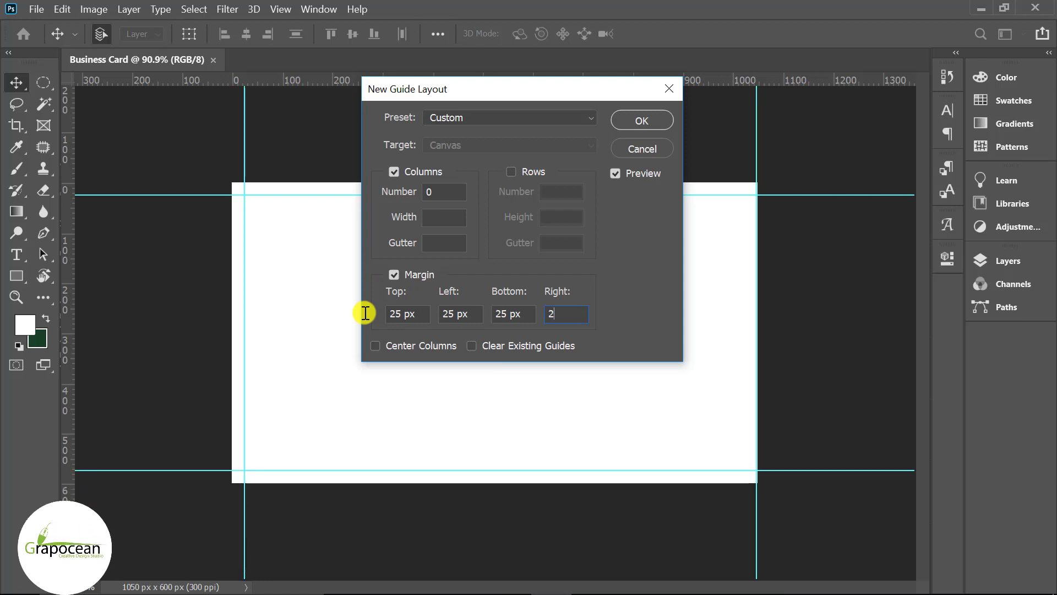
type("25")
left_click(639, 123)
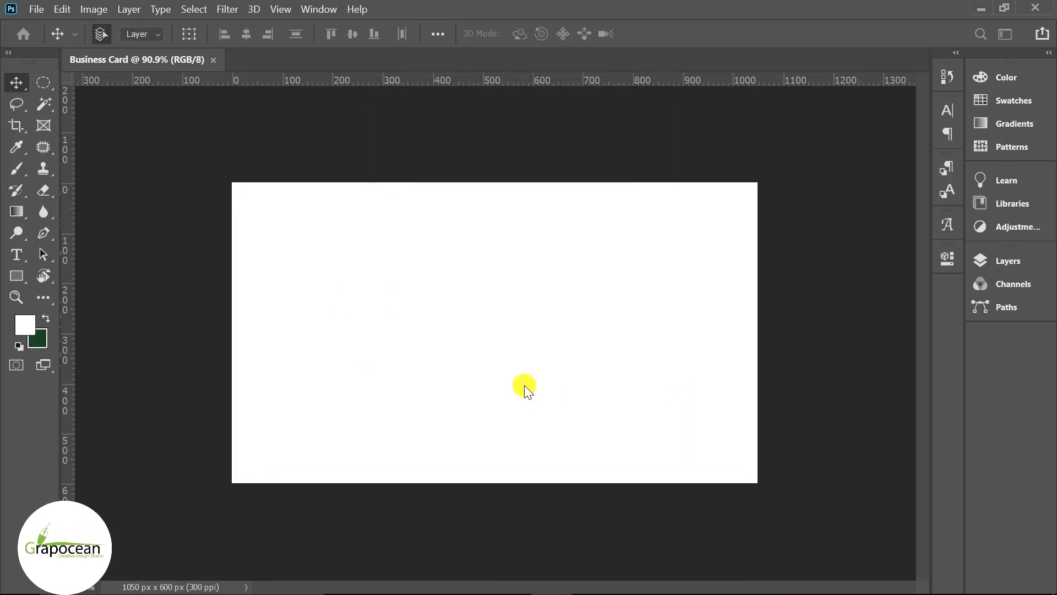
Add a second guide layout with 50 px margins on every side.
left_click(280, 10)
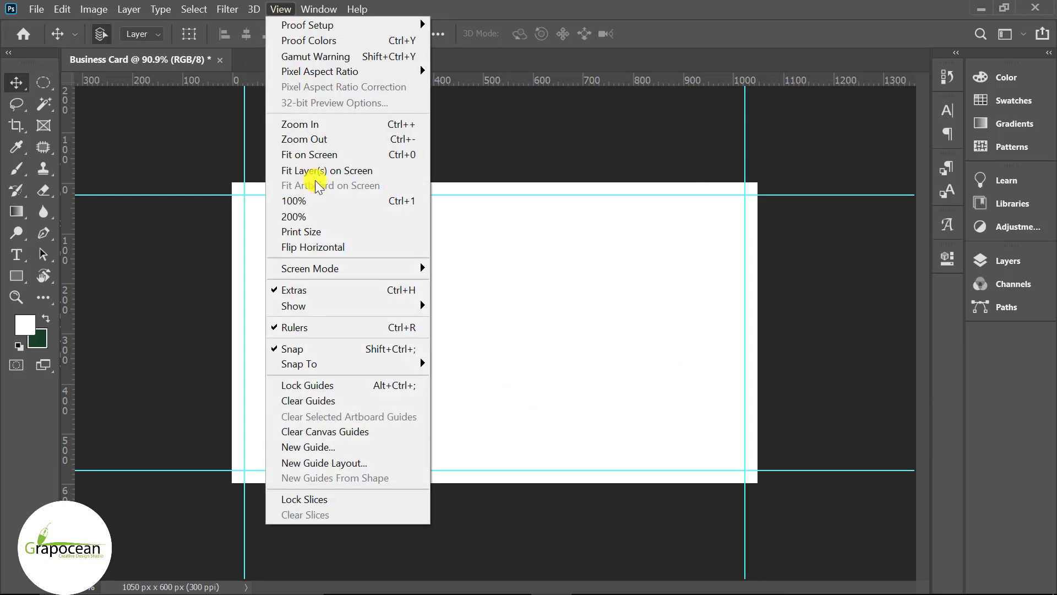
left_click(352, 462)
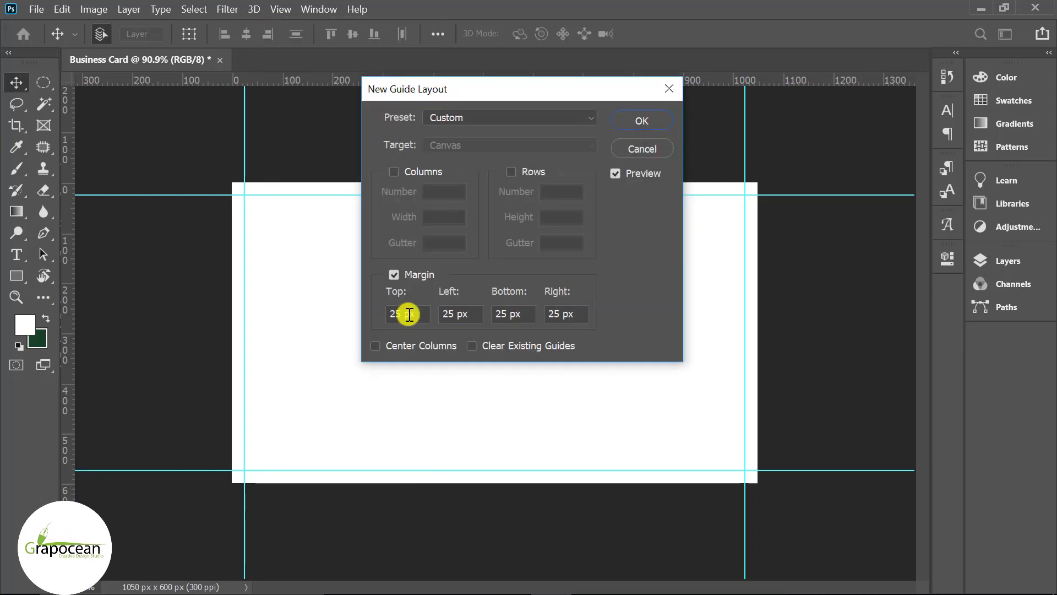
type("50px")
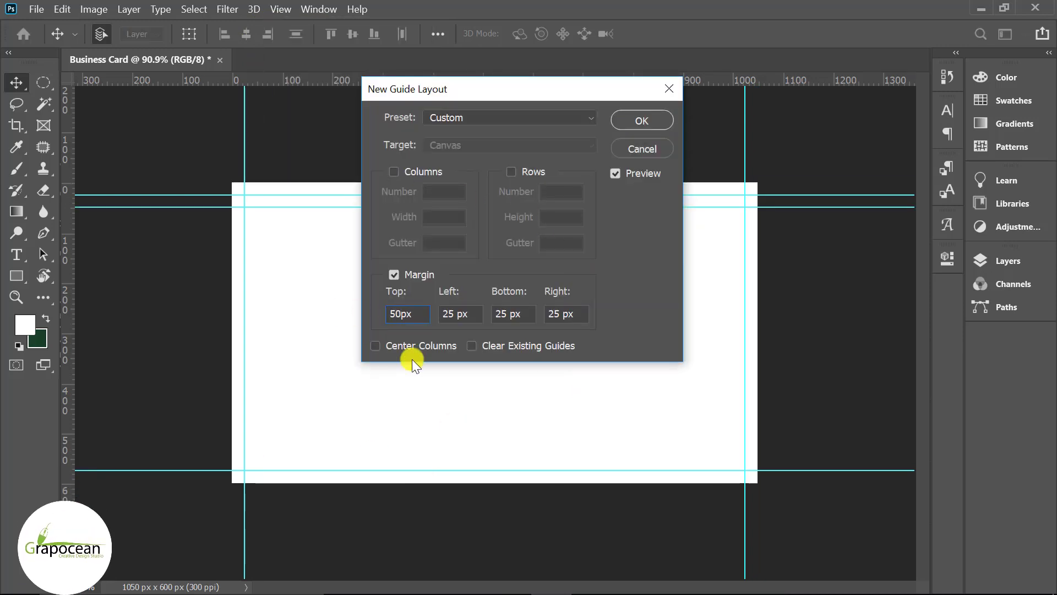
key("Tab")
type("50")
key("Tab")
type("50")
key("Tab")
type("50")
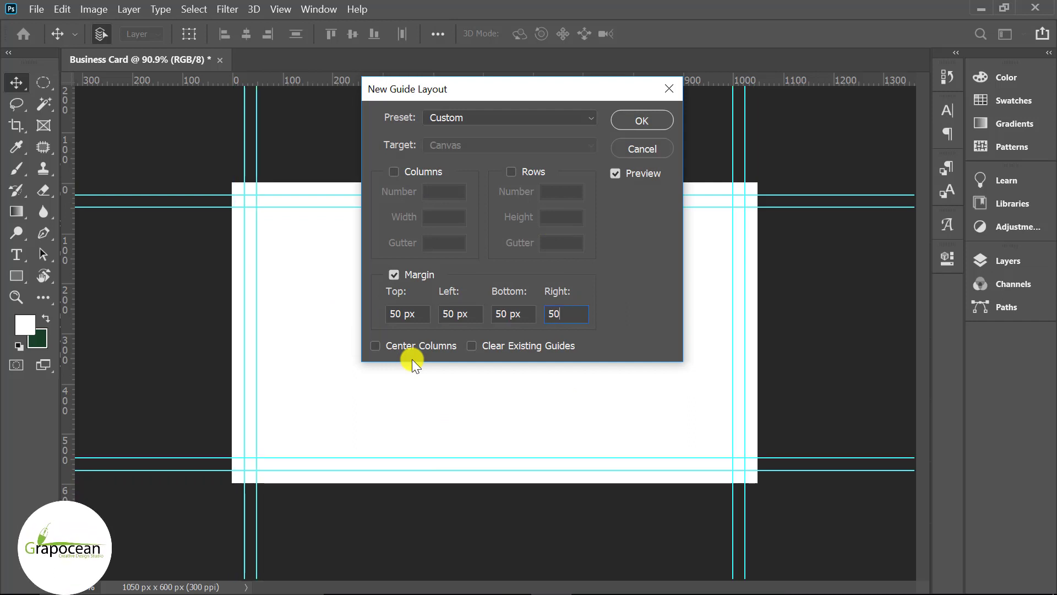
key("Return")
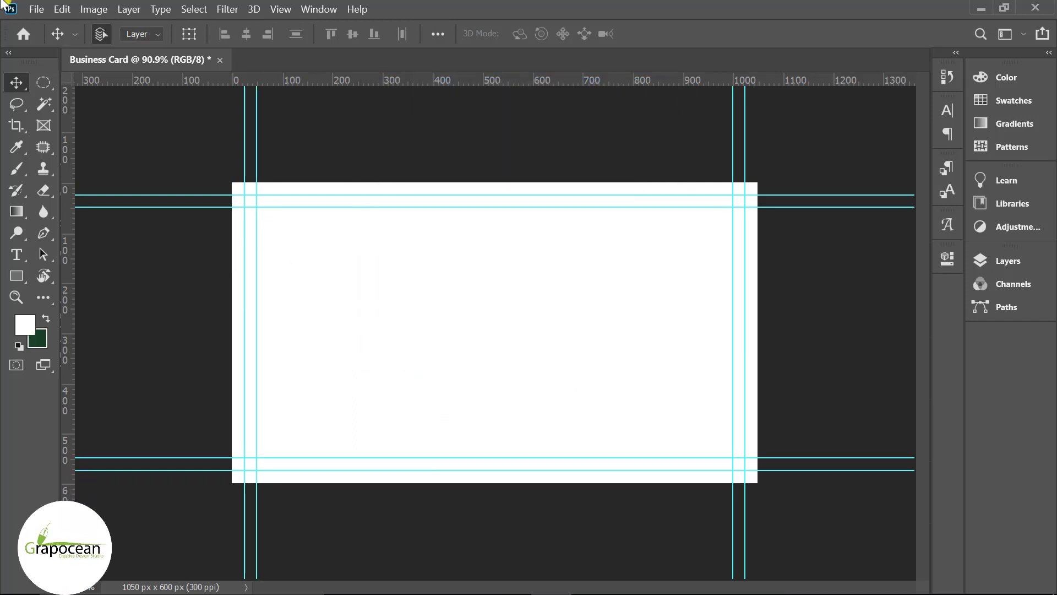
left_click(36, 9)
Open all five images from the Business Cards fashion folder on the desktop.
left_click(52, 40)
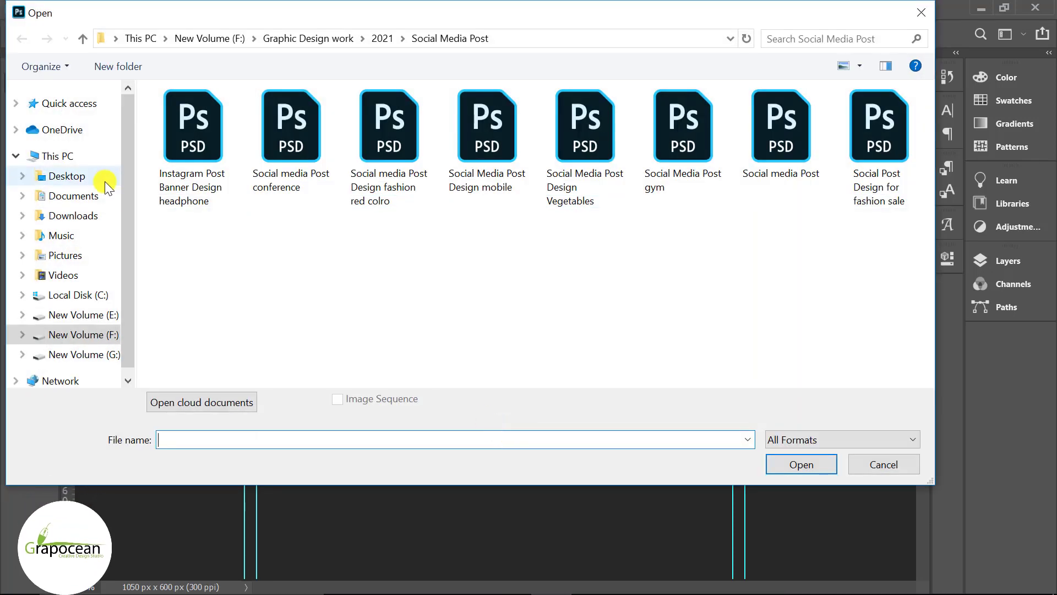
left_click(89, 177)
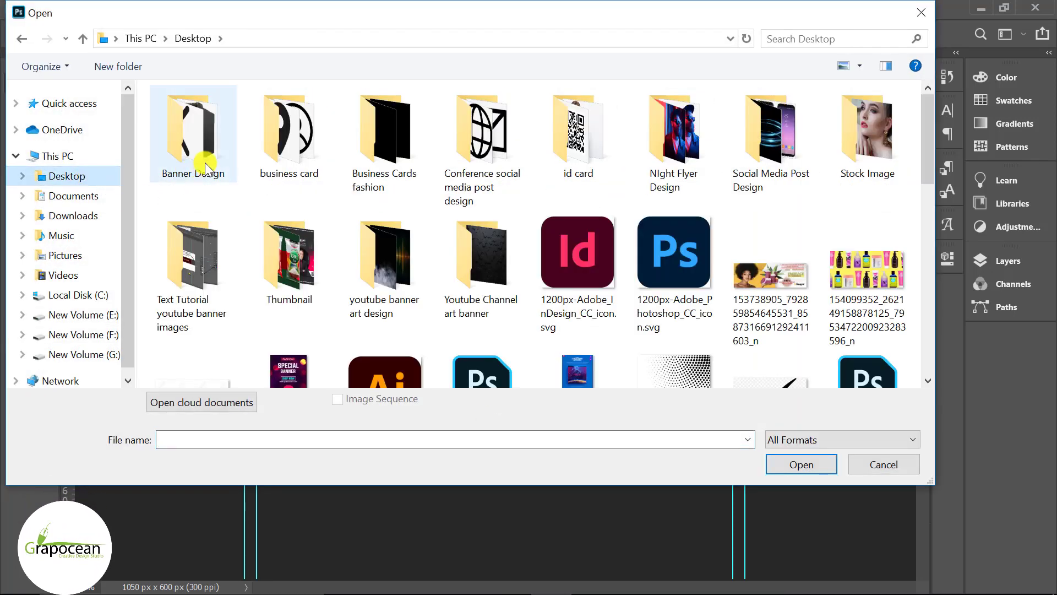
double_click(367, 125)
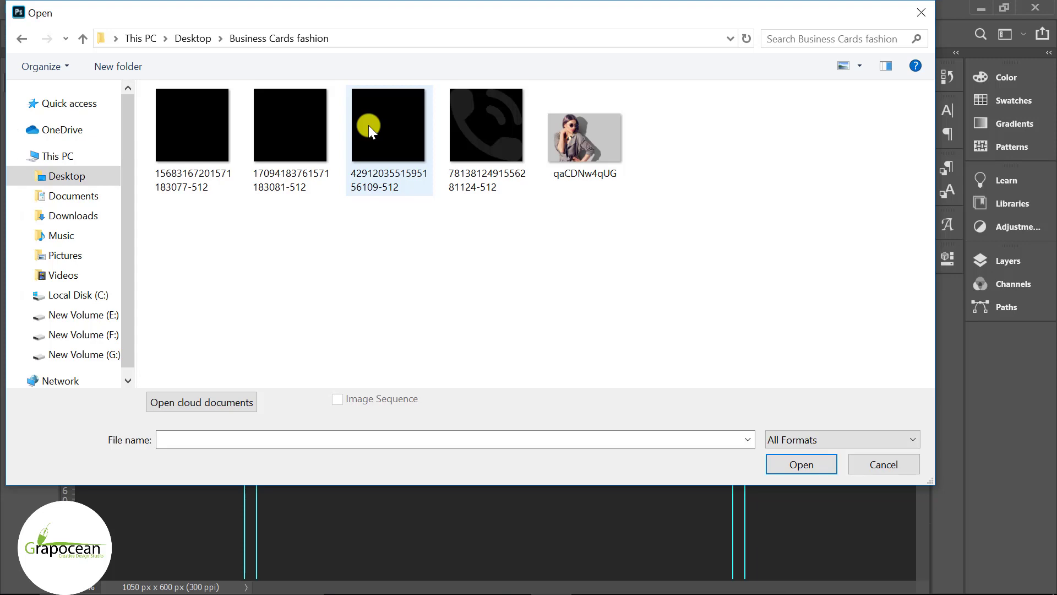
left_click_drag(714, 217, 220, 121)
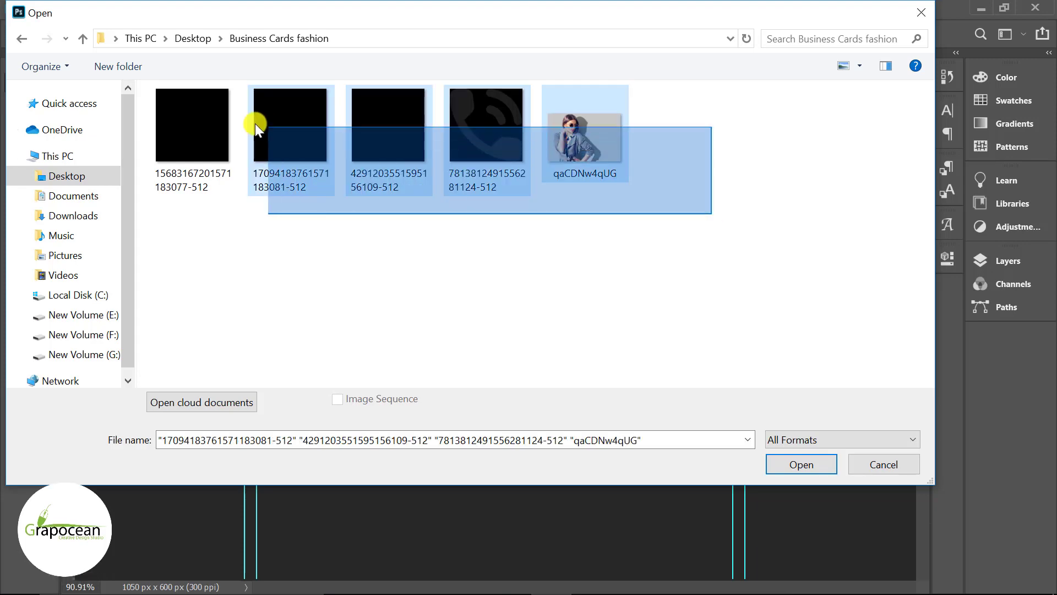
left_click(801, 464)
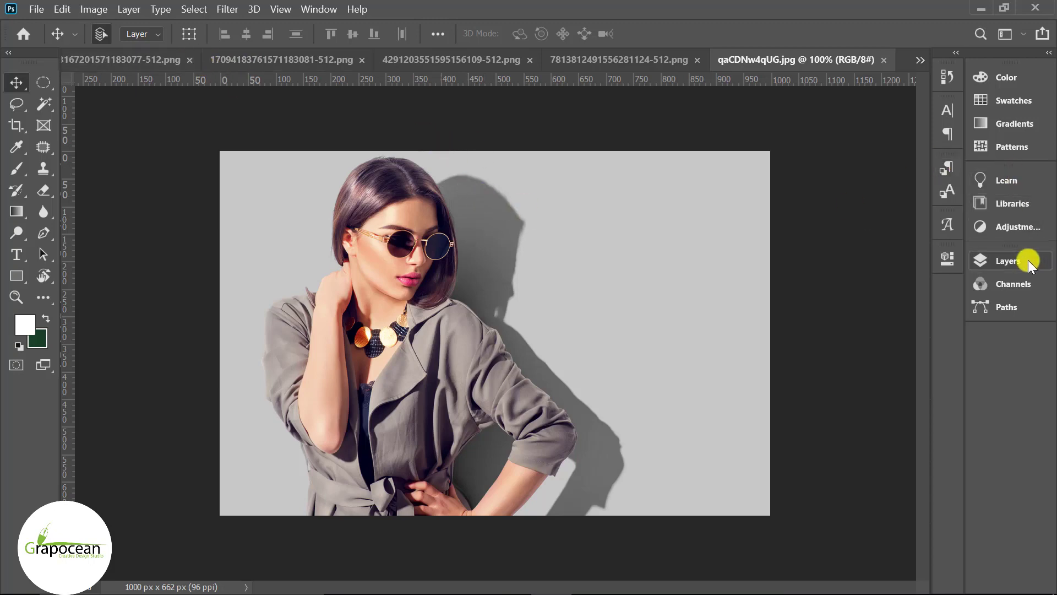
Unlock the model photo's layer and drag the photo into the Business Card document.
left_click(1013, 264)
left_click(932, 353)
mouse_move(472, 226)
left_mouse_down()
mouse_move(143, 91)
mouse_move(95, 47)
left_mouse_up()
left_click(68, 58)
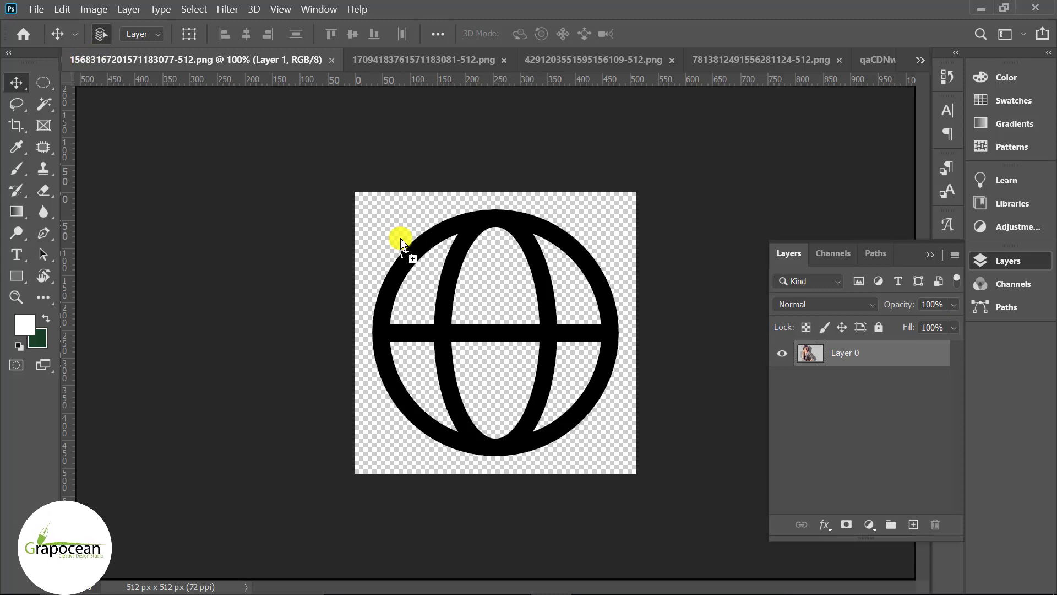
left_click_drag(60, 58, 401, 242)
left_click(926, 62)
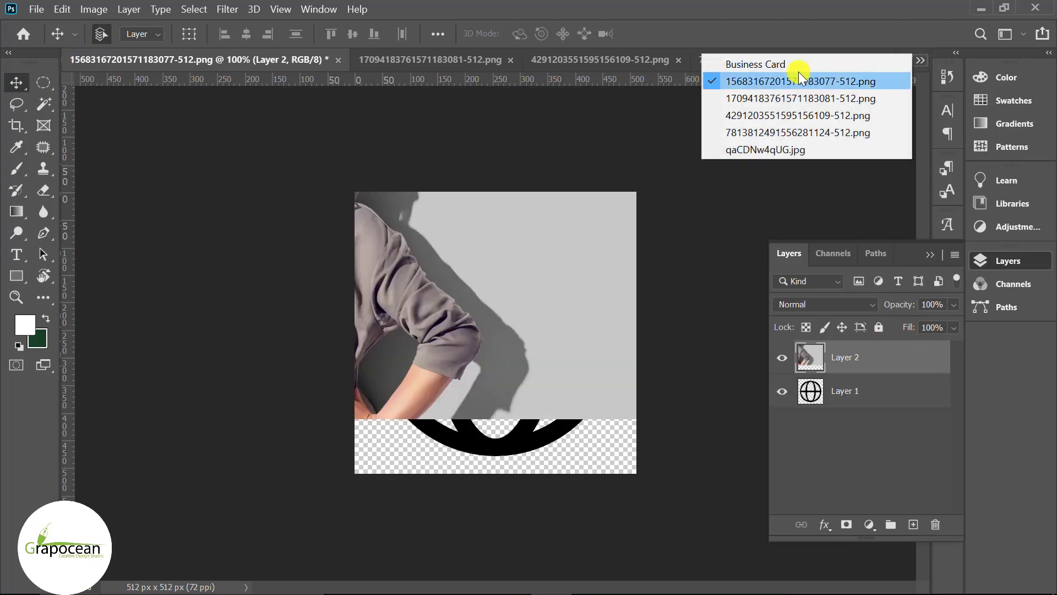
left_click(760, 20)
left_click(309, 59)
left_click_drag(354, 257, 336, 329)
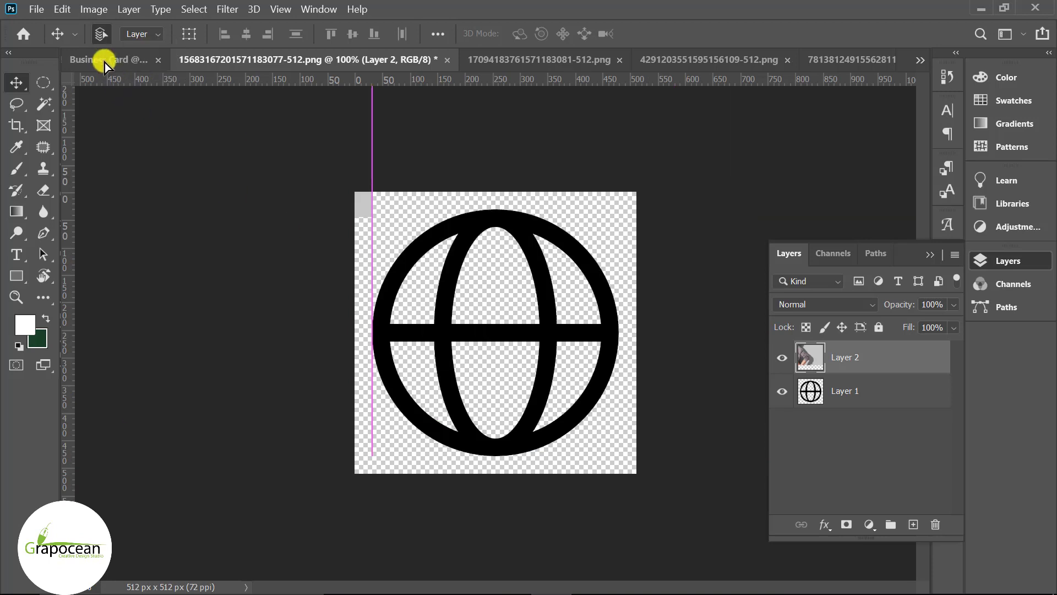
Shift the model photo to the right so she shows fully on the card.
scroll(337, 328, "down", 2)
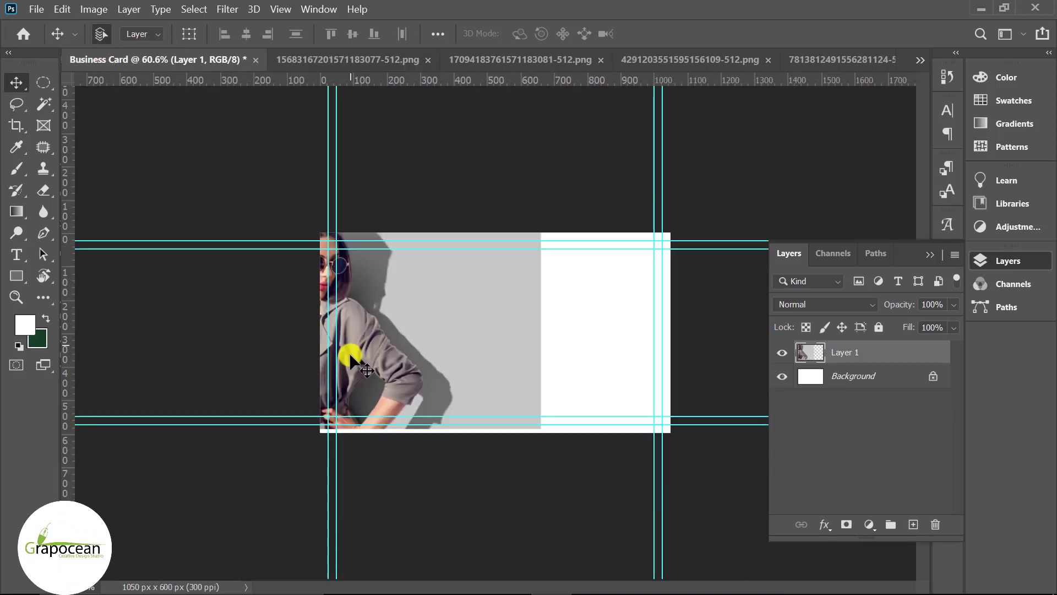
mouse_move(397, 341)
left_mouse_down()
mouse_move(519, 350)
mouse_move(350, 399)
left_mouse_up()
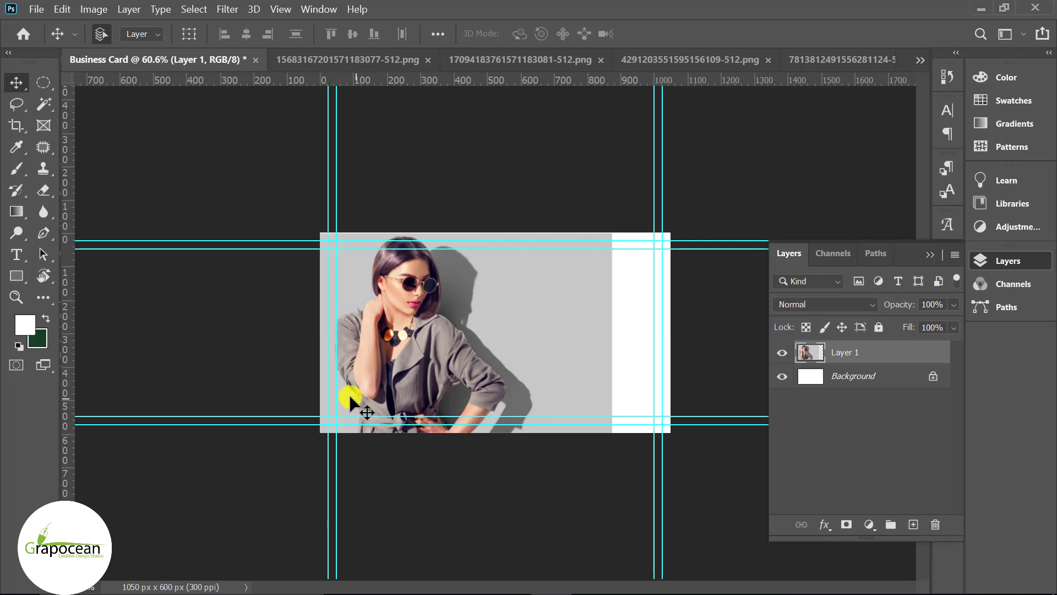
left_click(44, 236)
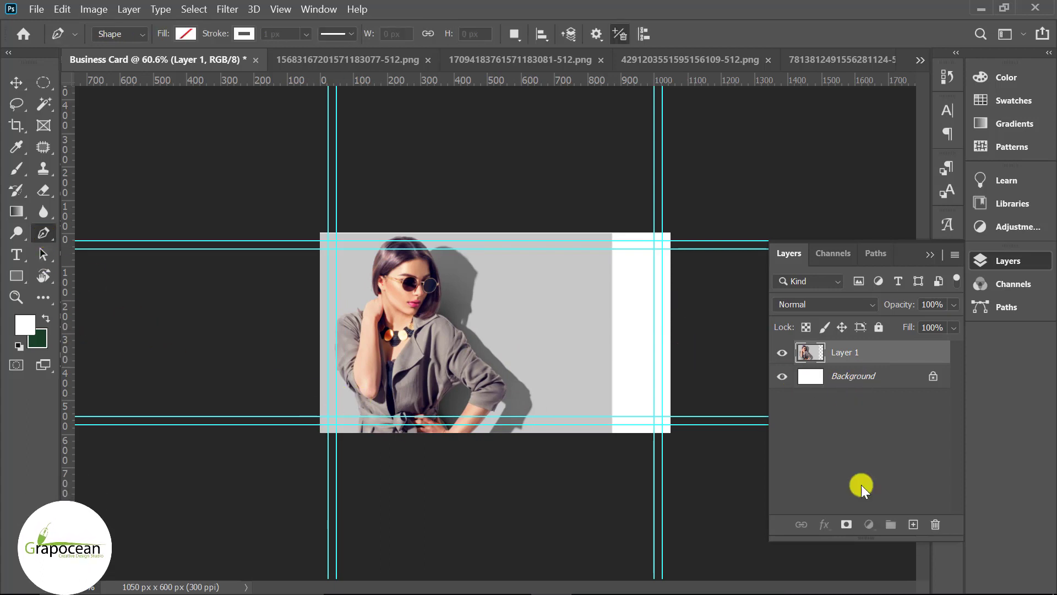
Add a Solid Color fill layer above Background using near-black sampled from the canvas.
key("alt+bracketleft")
left_click(868, 524)
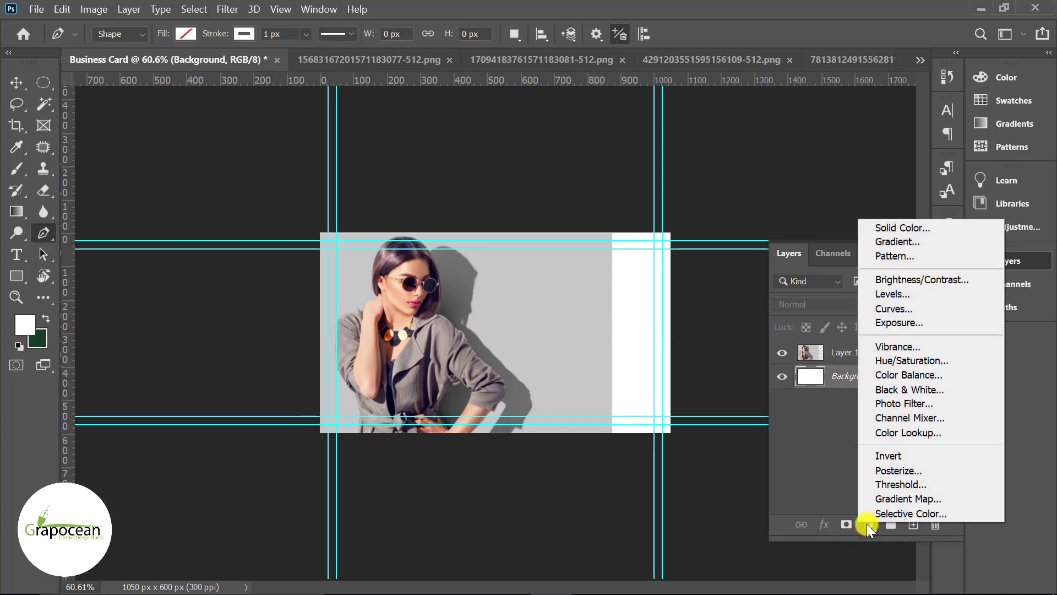
left_click(889, 228)
left_click(262, 503)
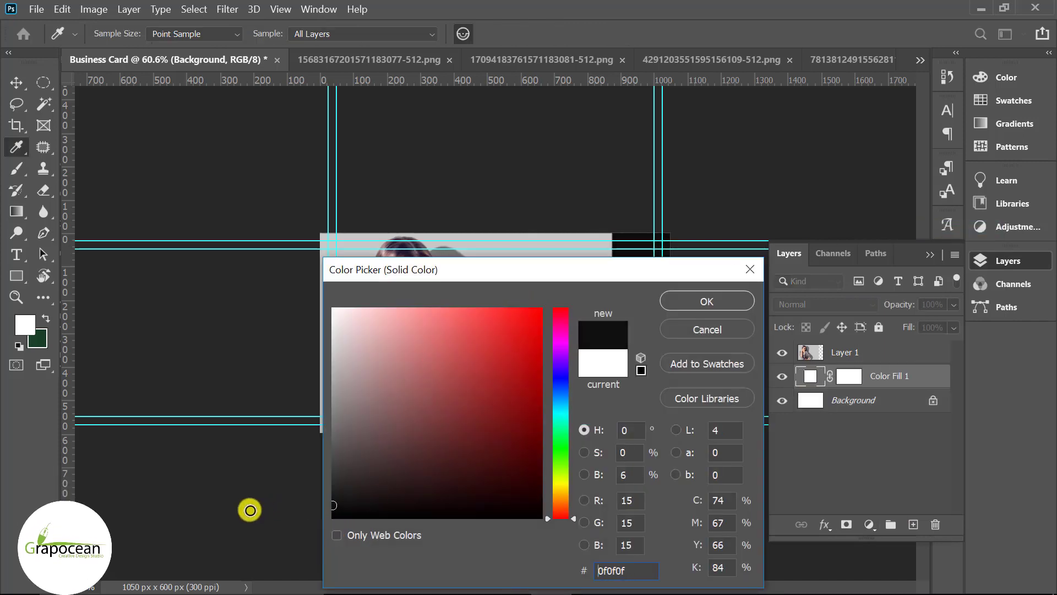
left_click(228, 518)
left_click(180, 501)
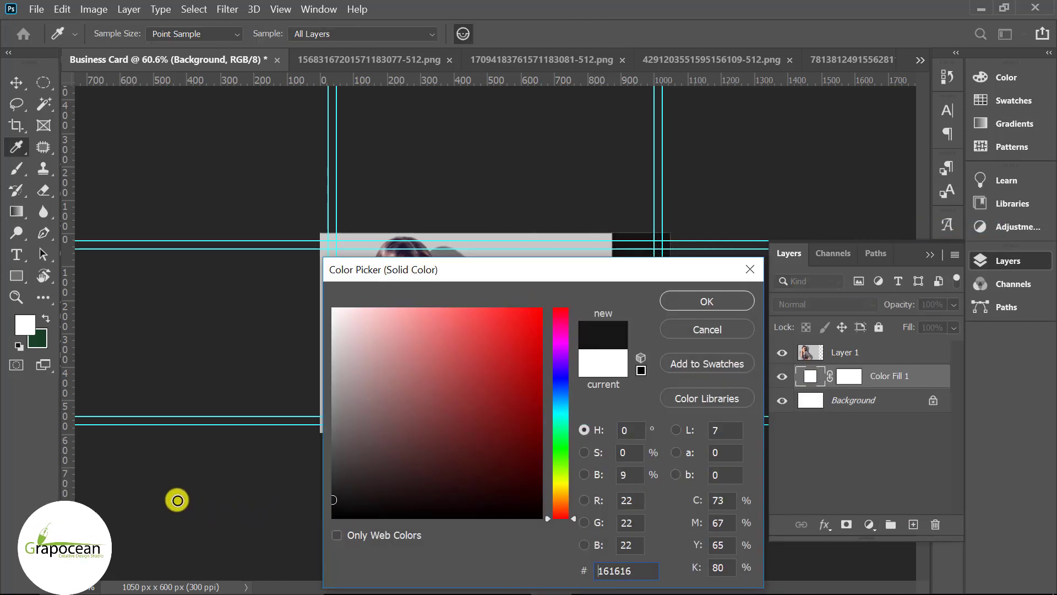
left_click(165, 511)
left_click(703, 313)
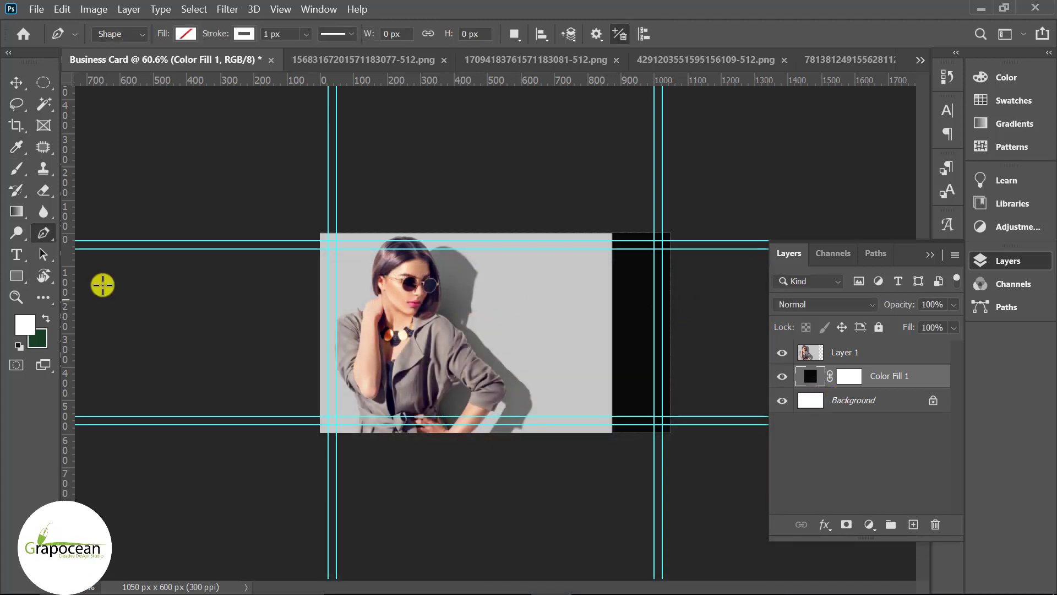
Draw a large circle with the Ellipse Tool over the model photo.
left_click(16, 275)
left_click(74, 306)
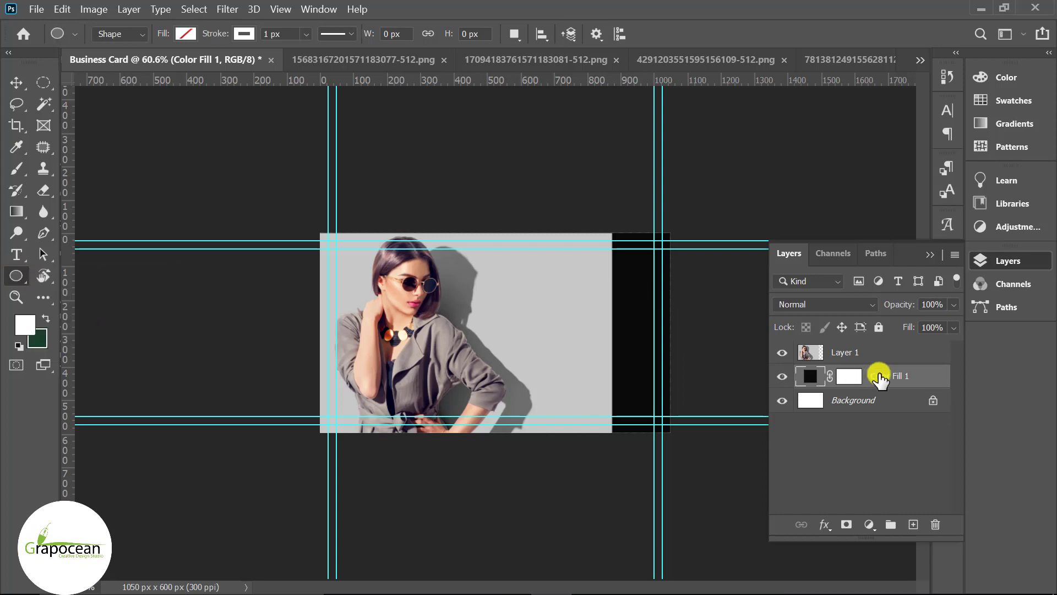
left_click(913, 524)
left_click_drag(268, 212, 514, 514)
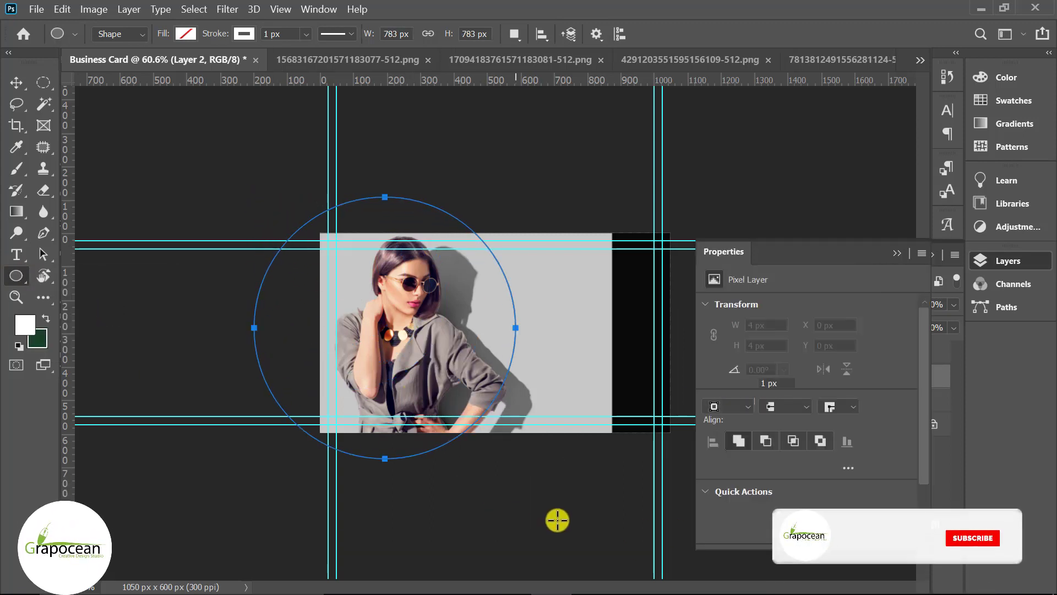
left_click(241, 33)
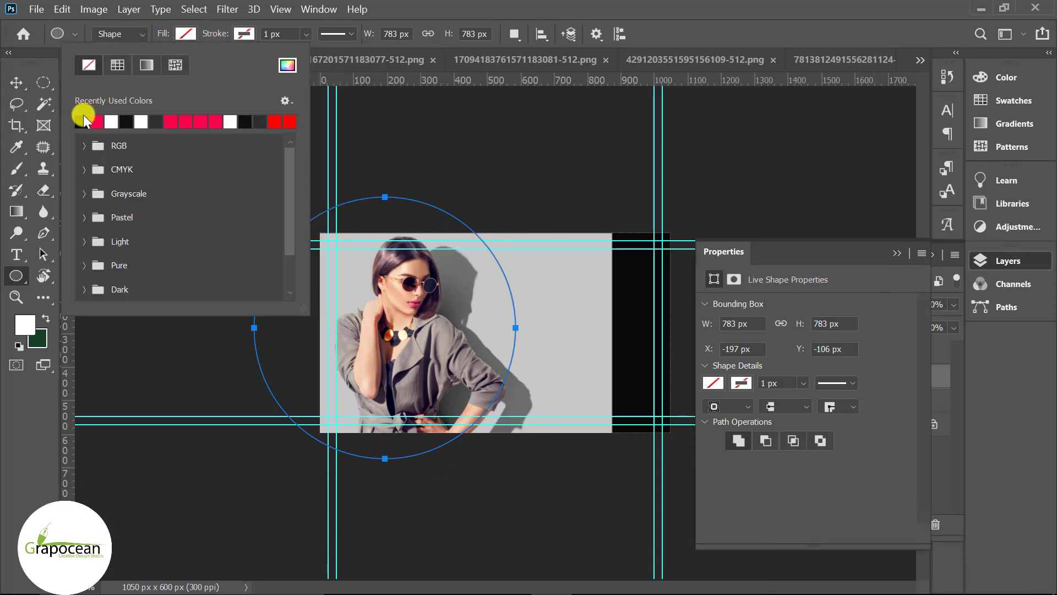
left_click(15, 82)
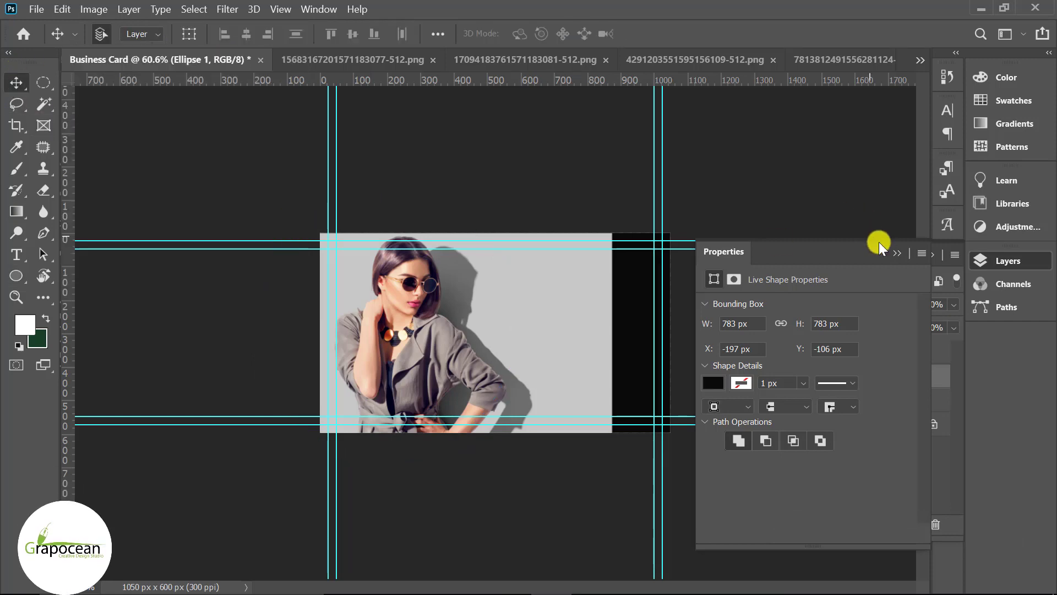
Clip Layer 1's photo into the circle with a clipping mask and reposition the circle.
left_click(897, 253)
left_click(861, 352)
right_click(861, 352)
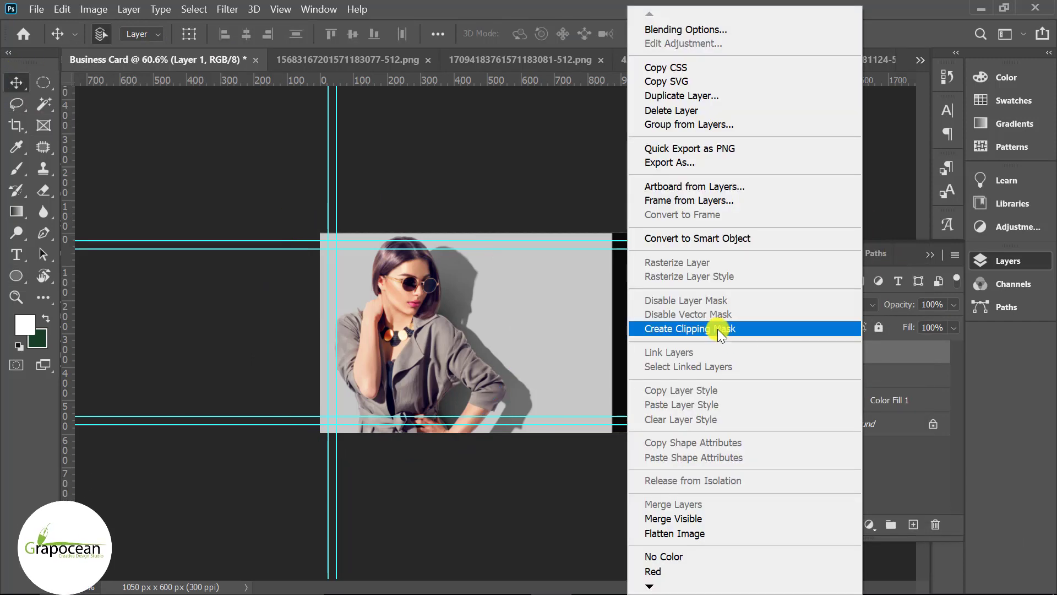
left_click(716, 329)
left_click_drag(604, 440, 525, 494)
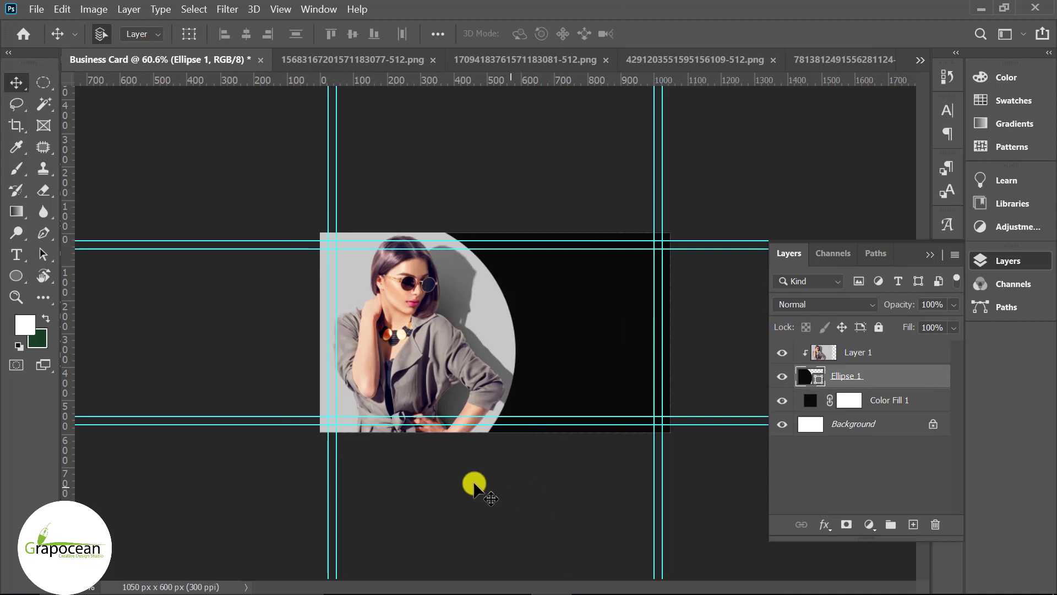
Add a new empty layer above the photo and anchor a path at the card's right edge.
left_click(43, 233)
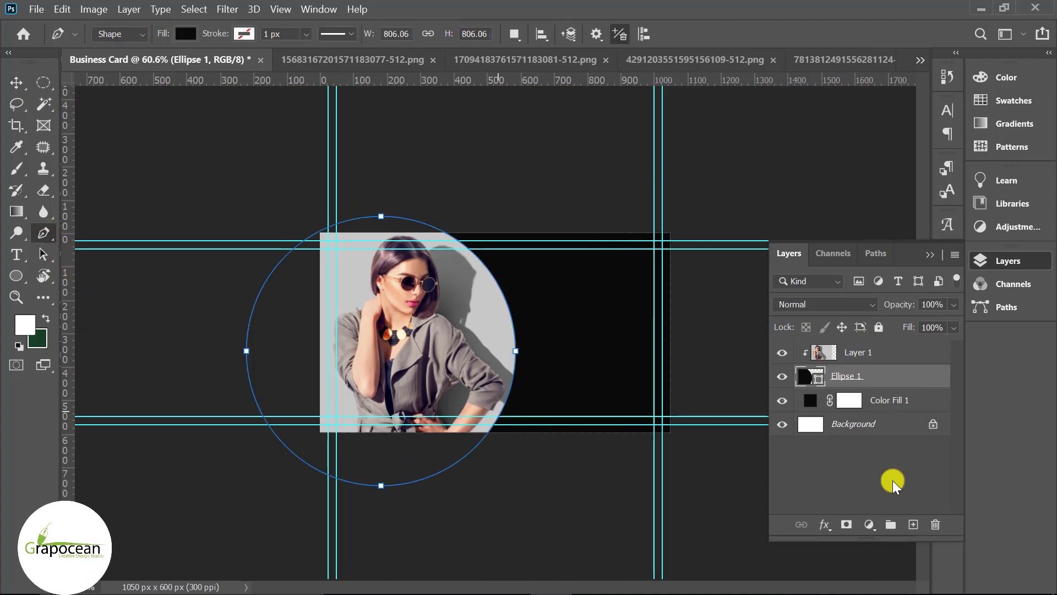
left_click(913, 527)
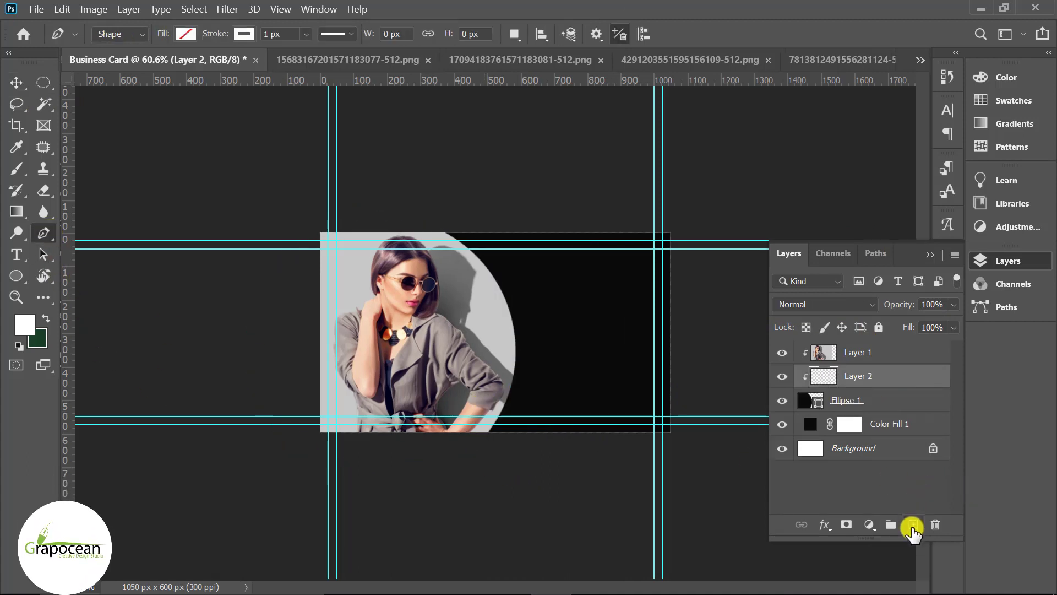
left_click(887, 353)
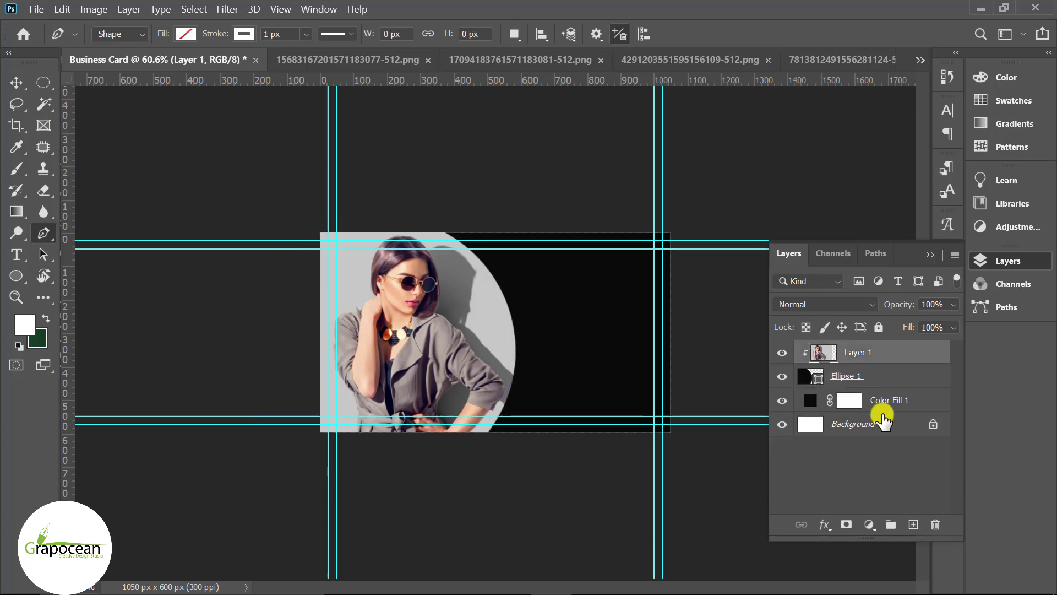
left_click(912, 524)
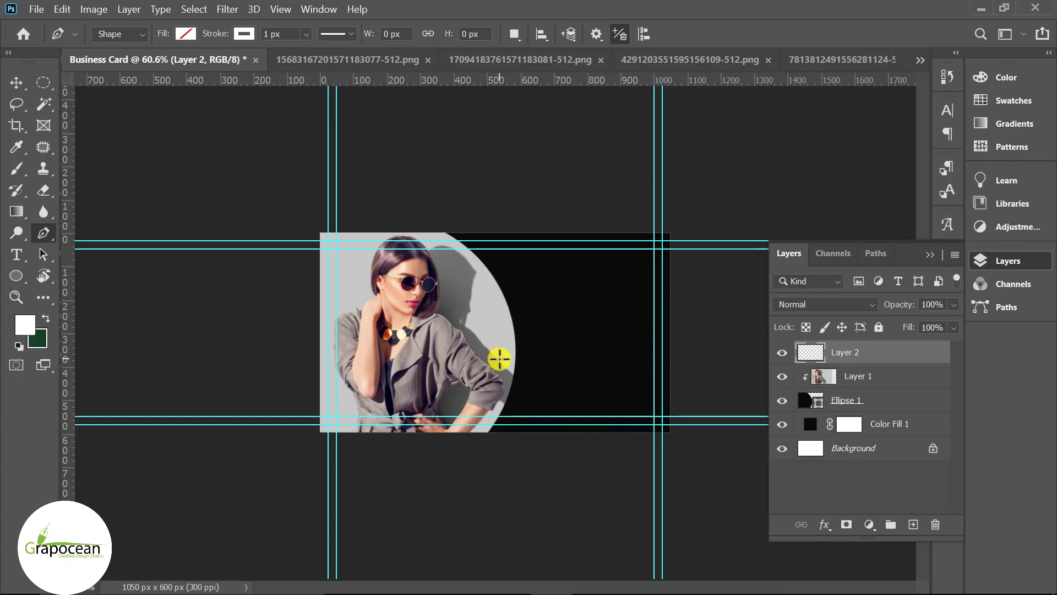
left_click(681, 323)
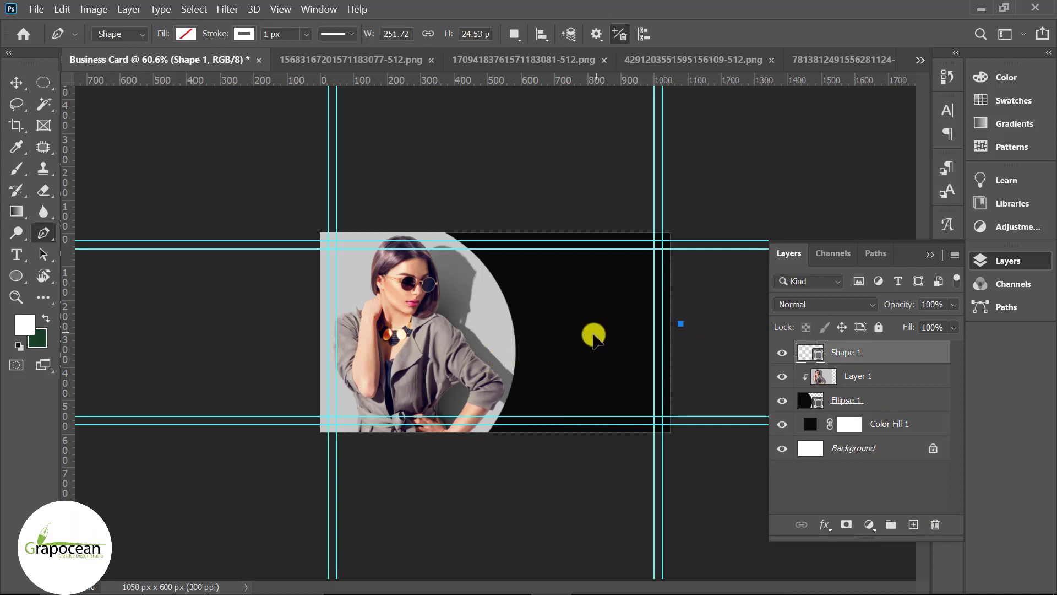
Outline a closed wavy ribbon from the photo circle to the card's right edge.
left_click_drag(597, 331, 571, 353)
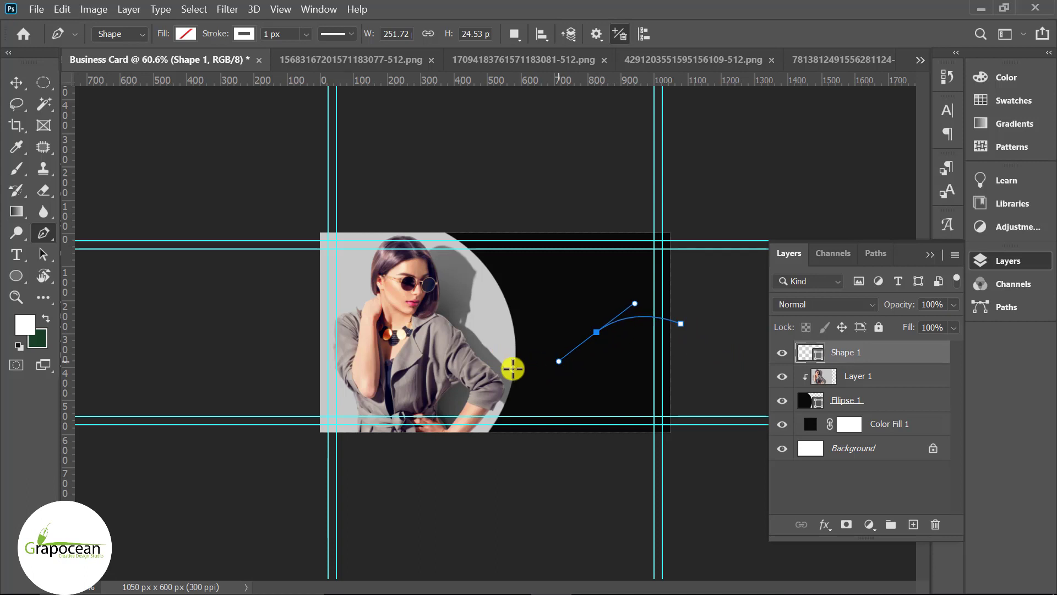
left_click(494, 346)
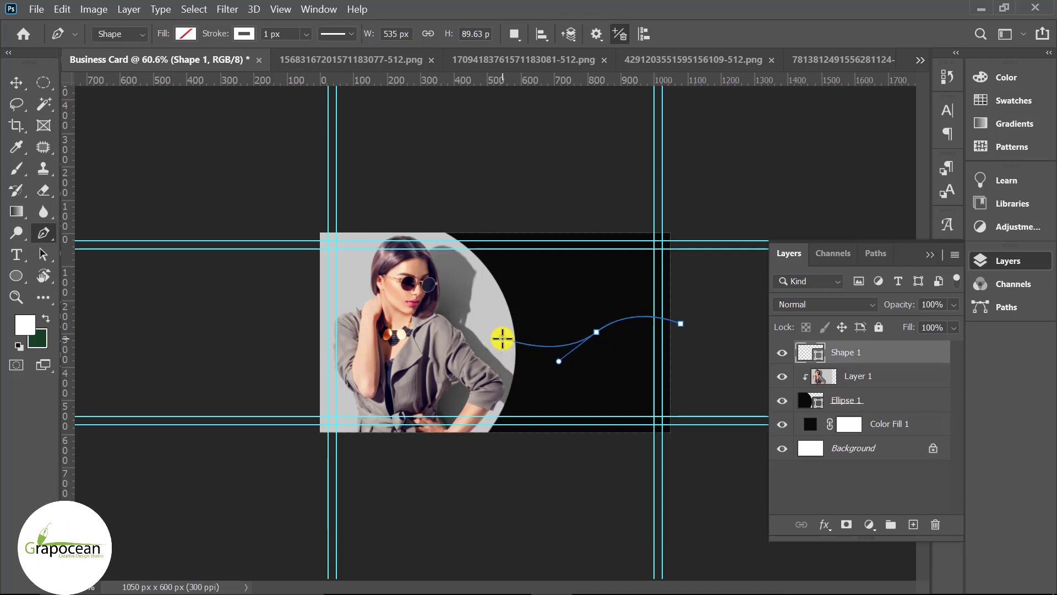
left_click(513, 360)
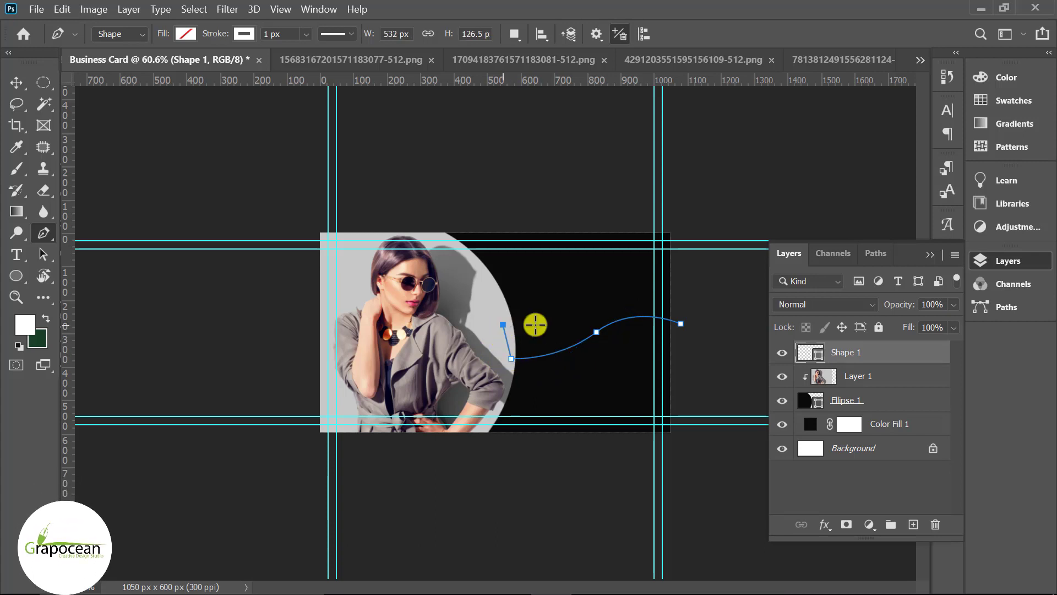
left_click_drag(582, 301, 609, 264)
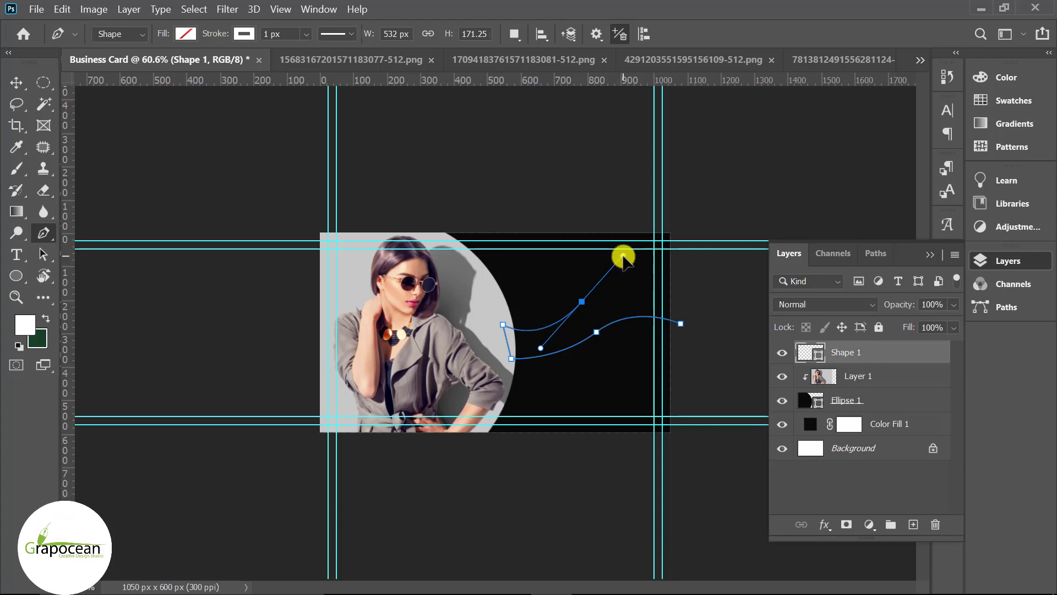
left_click(694, 295)
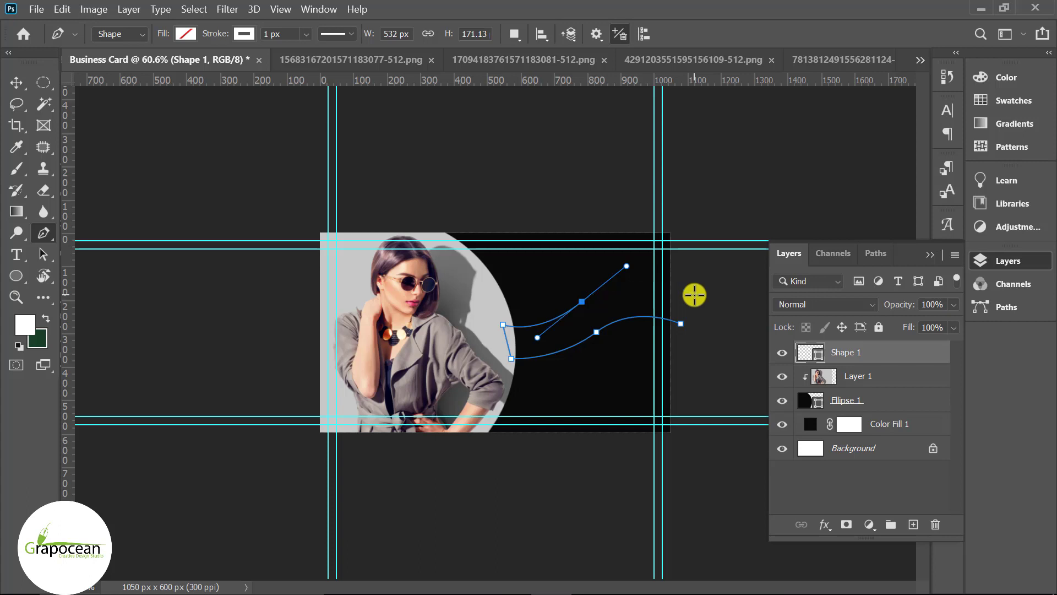
left_click(697, 274)
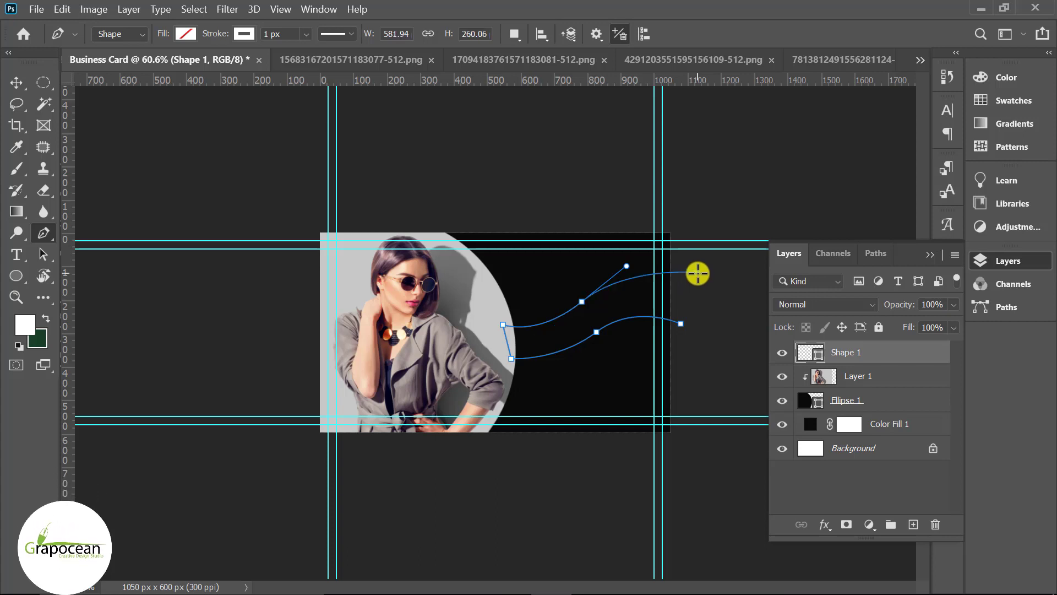
left_click(690, 335)
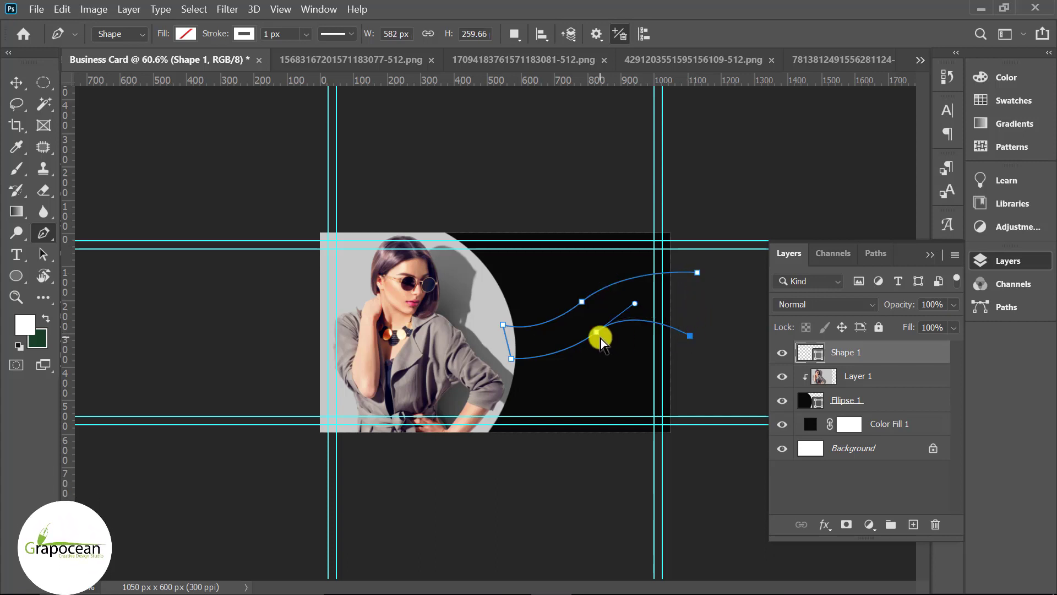
Smooth the ribbon's upper and lower curves and set its stroke to none.
left_click_drag(600, 335, 645, 309)
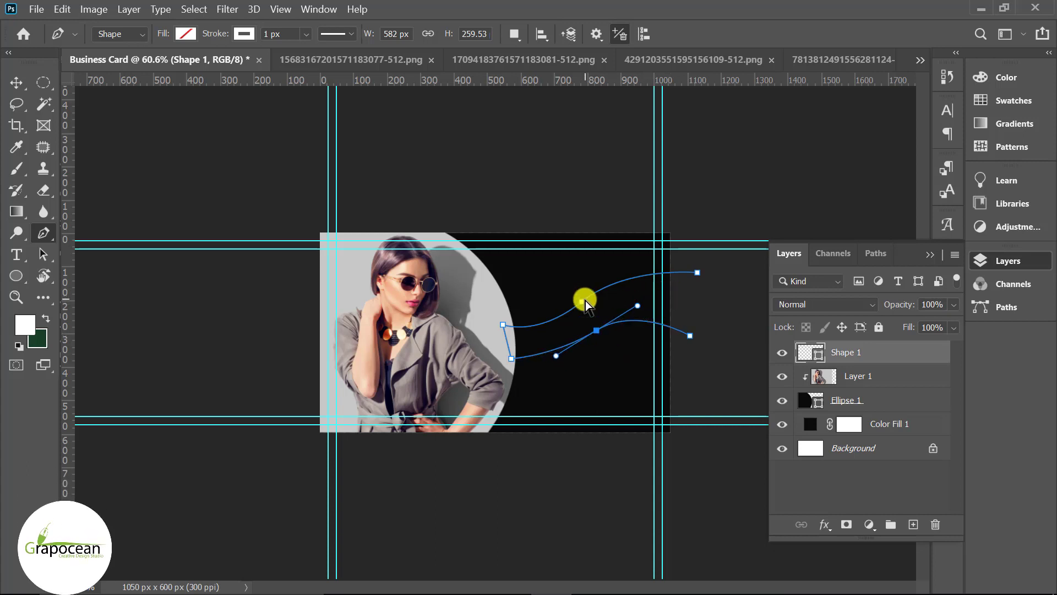
left_click_drag(584, 302, 637, 272)
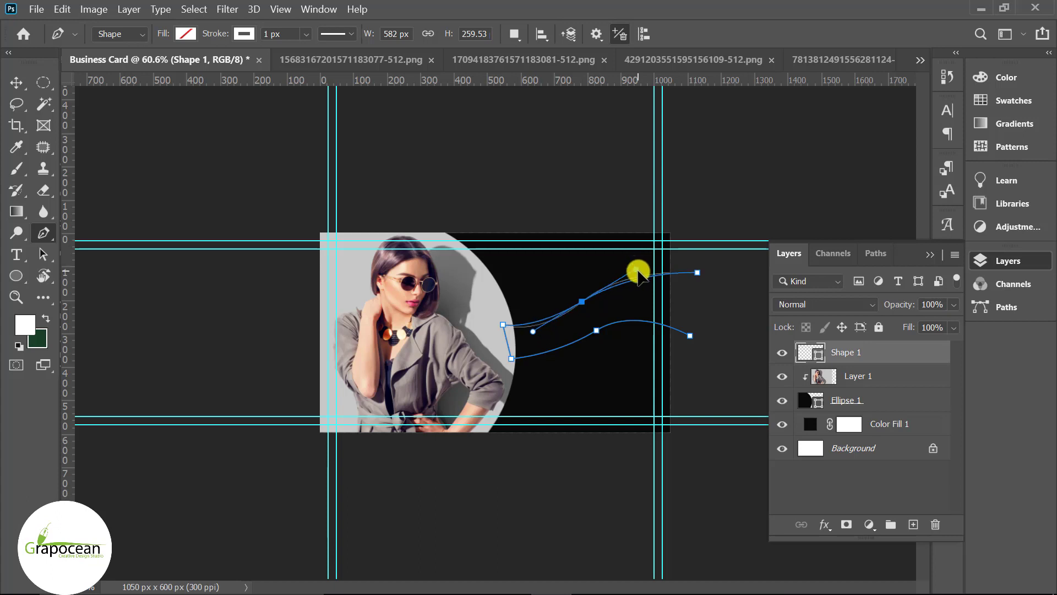
left_click(692, 335, "ctrl")
left_click(698, 273, "ctrl")
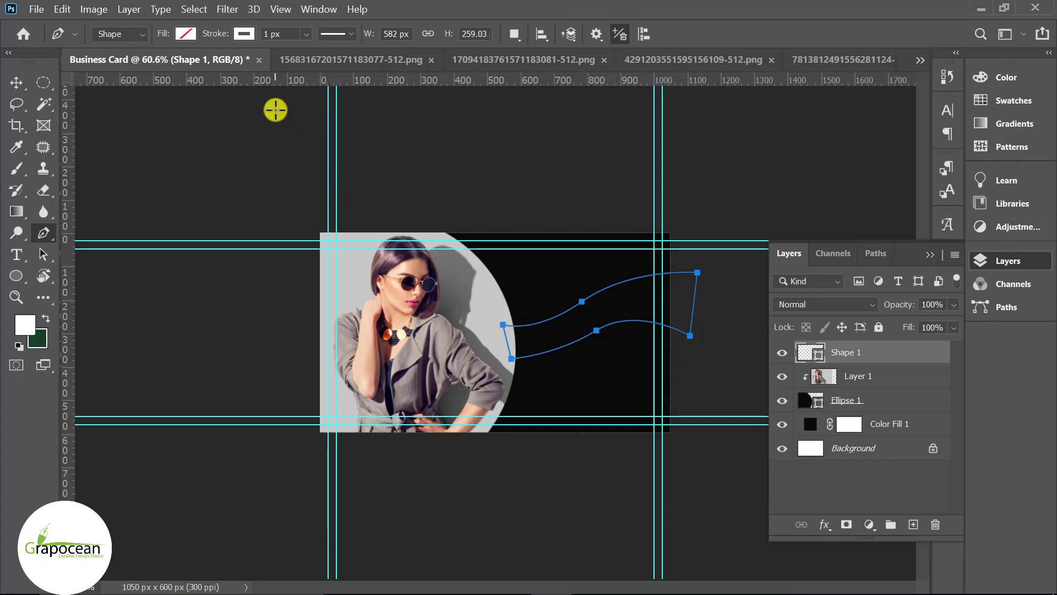
left_click(244, 34)
left_click(147, 65)
left_click(193, 35)
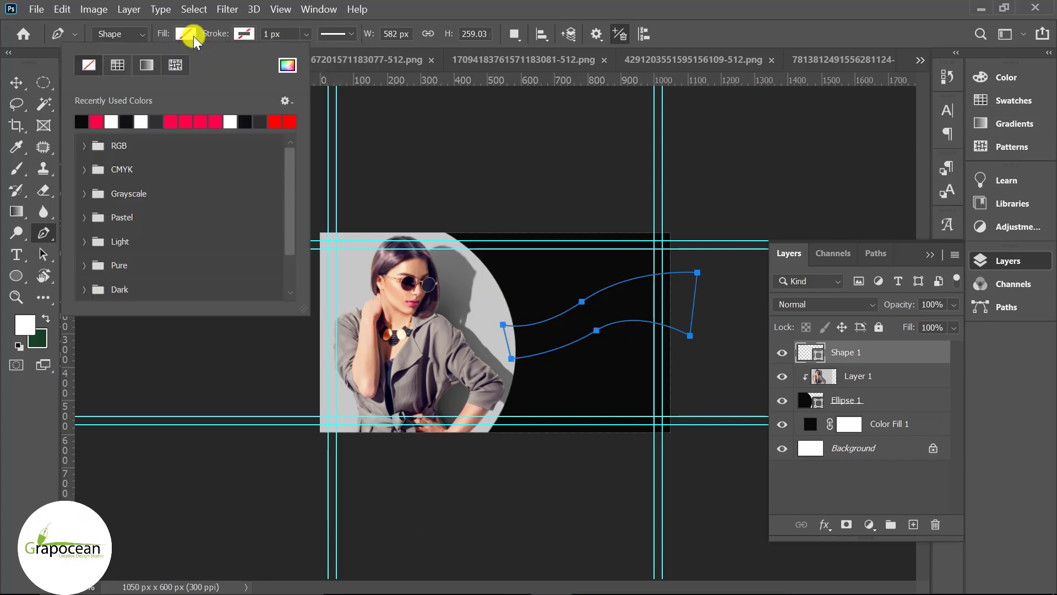
Give Shape 1 a silver gradient preset fill and move it below the circle layer.
left_click(245, 119)
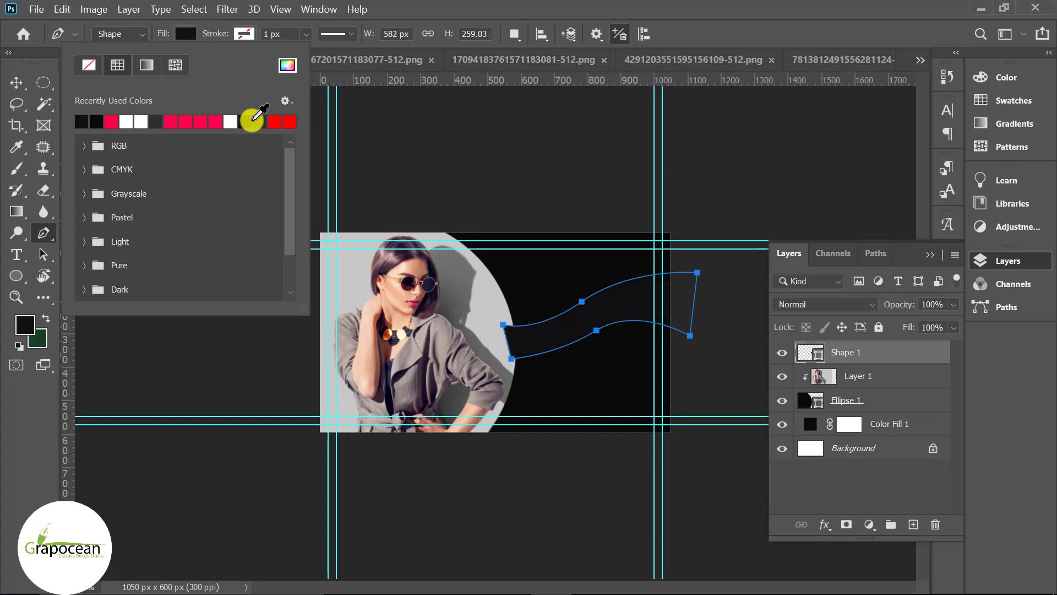
left_click(145, 65)
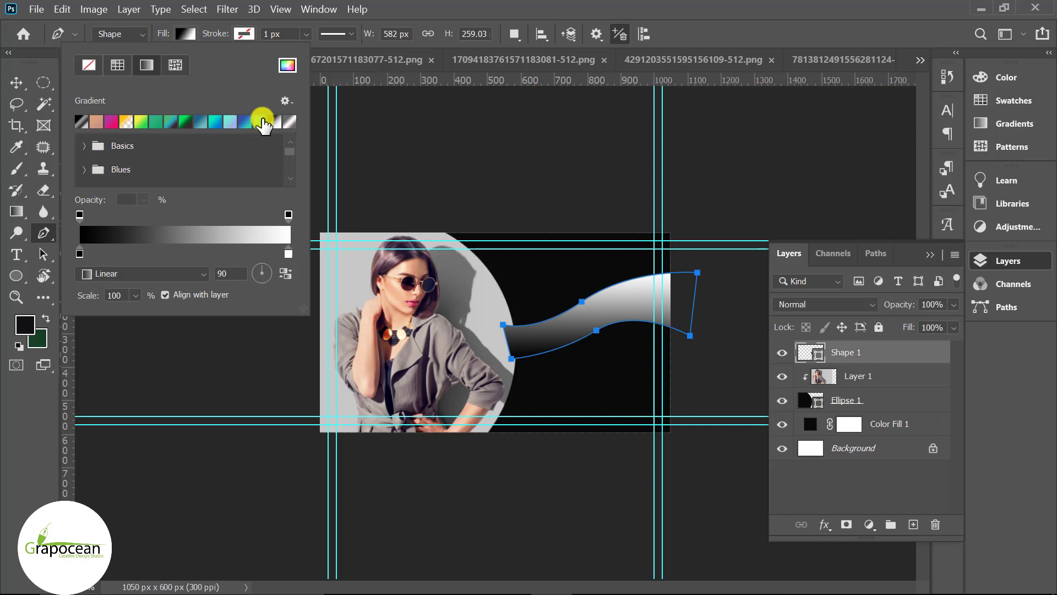
left_click(288, 122)
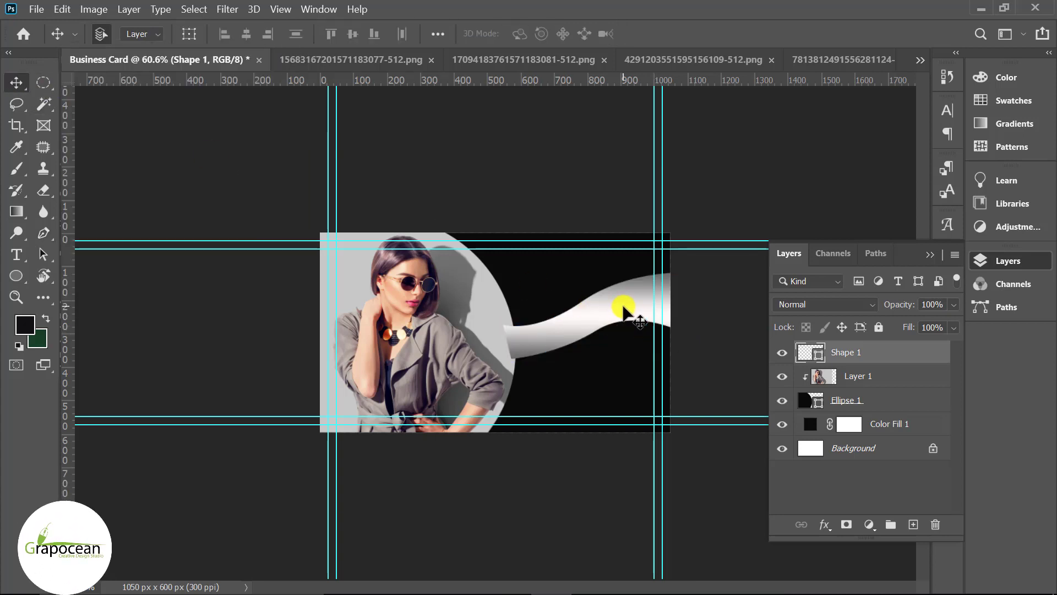
left_click_drag(824, 361, 866, 413)
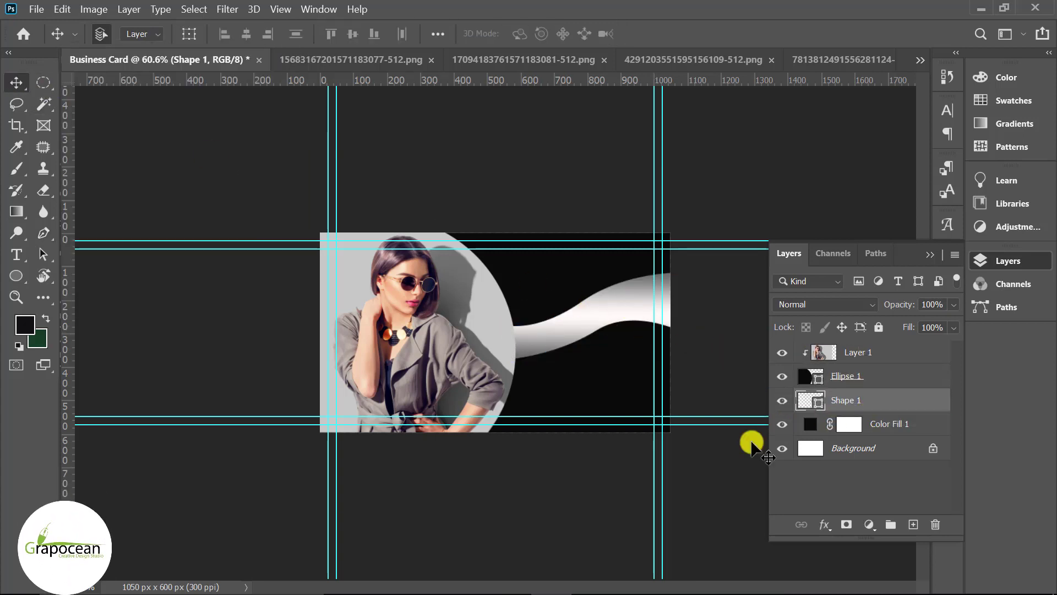
key("ctrl+minus")
left_click(512, 477)
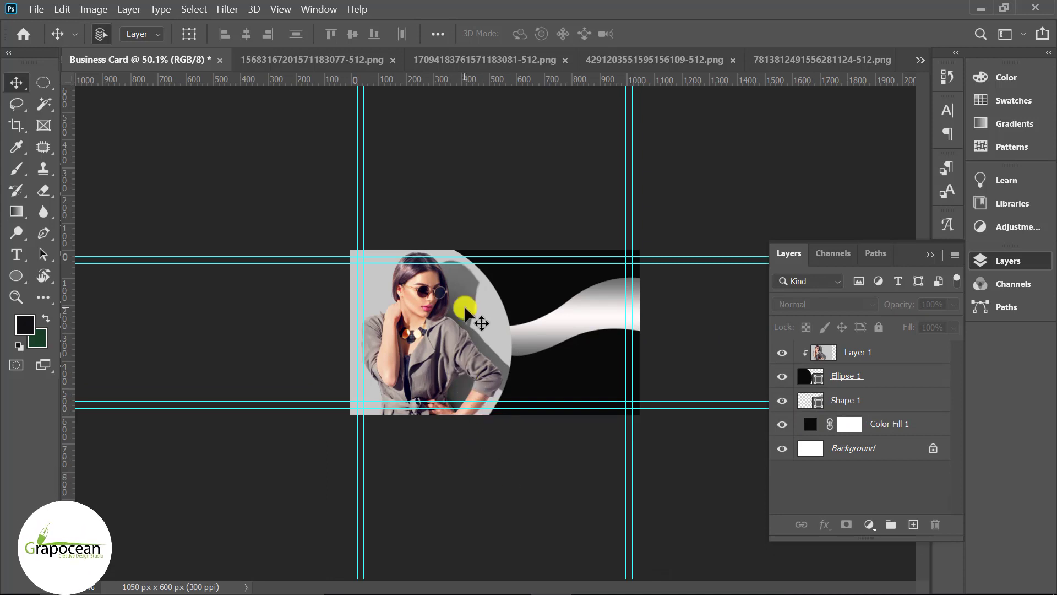
Add a new empty layer above the Shape 1 wave for the second shape.
left_click(43, 233)
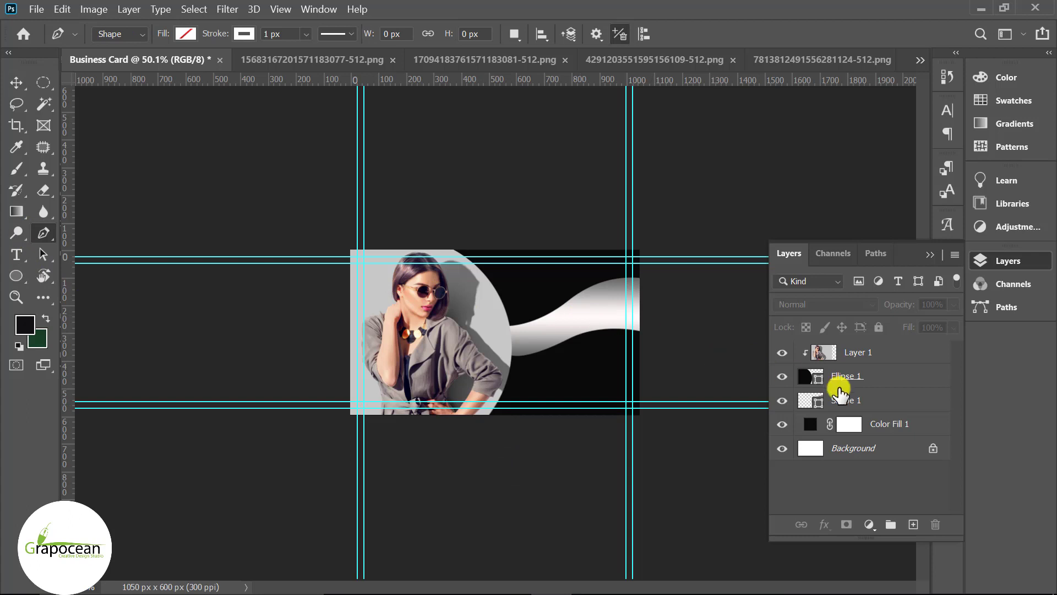
left_click(878, 401)
left_click(913, 524)
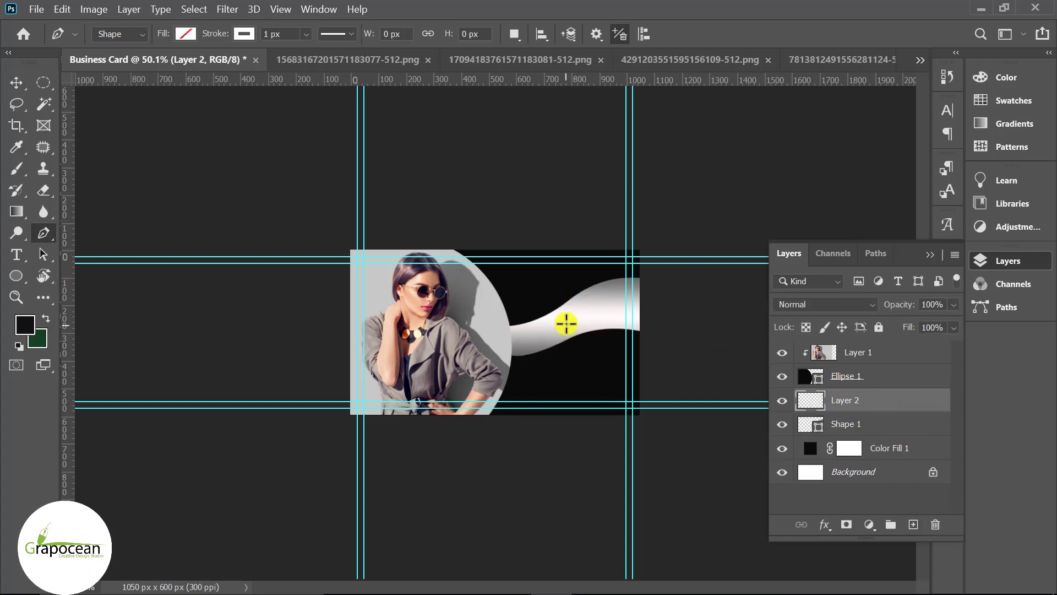
scroll(561, 312, "up", 2)
scroll(513, 317, "up", 2)
left_click(502, 287)
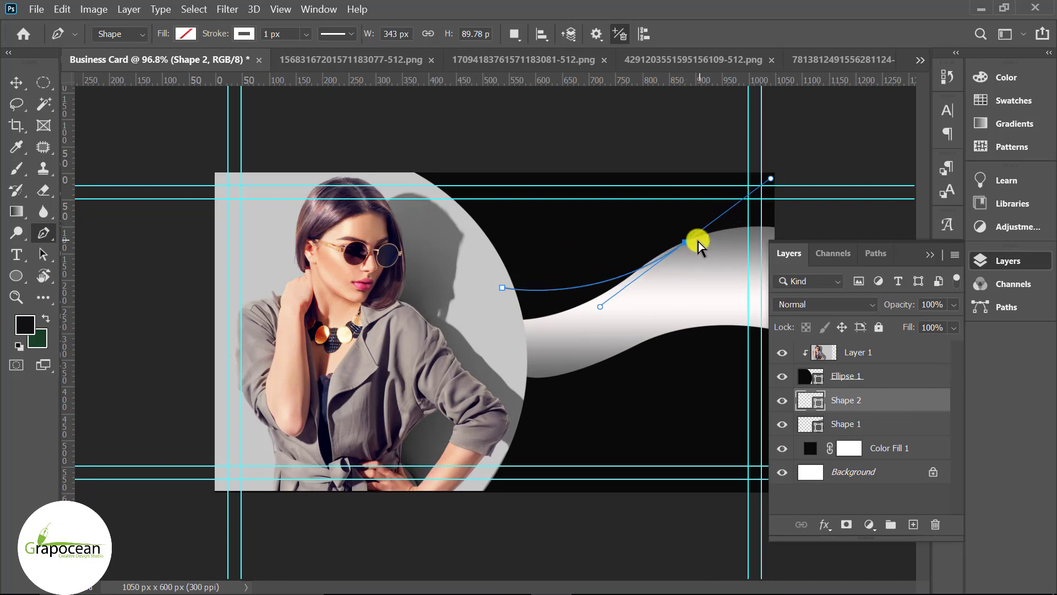
key("ctrl+z")
Trace a thin closed curved shape along the wave's upper edge to the photo circle.
left_click_drag(681, 238, 785, 158)
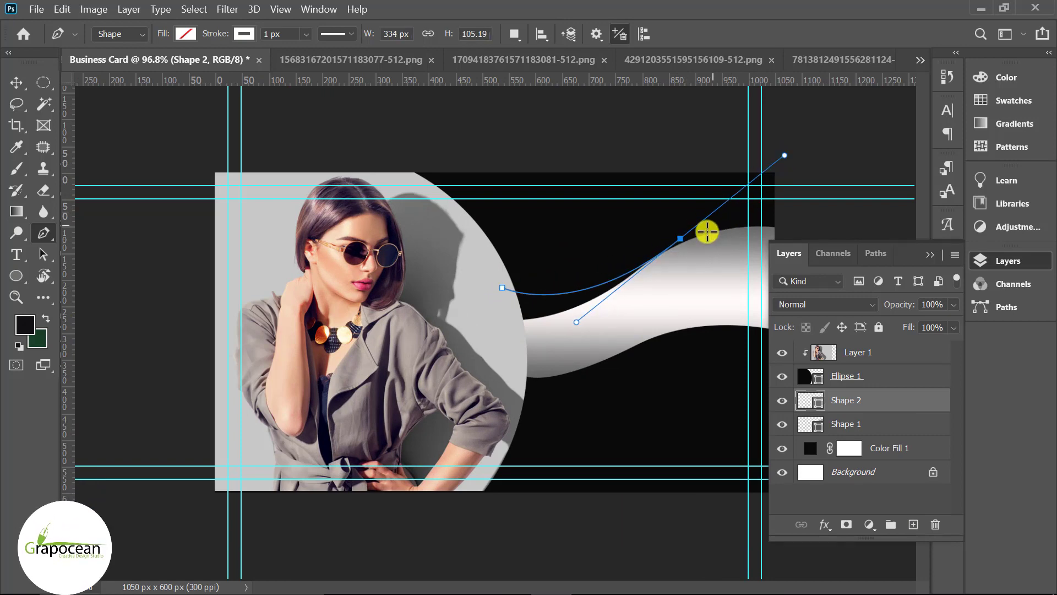
left_click_drag(685, 243, 774, 186)
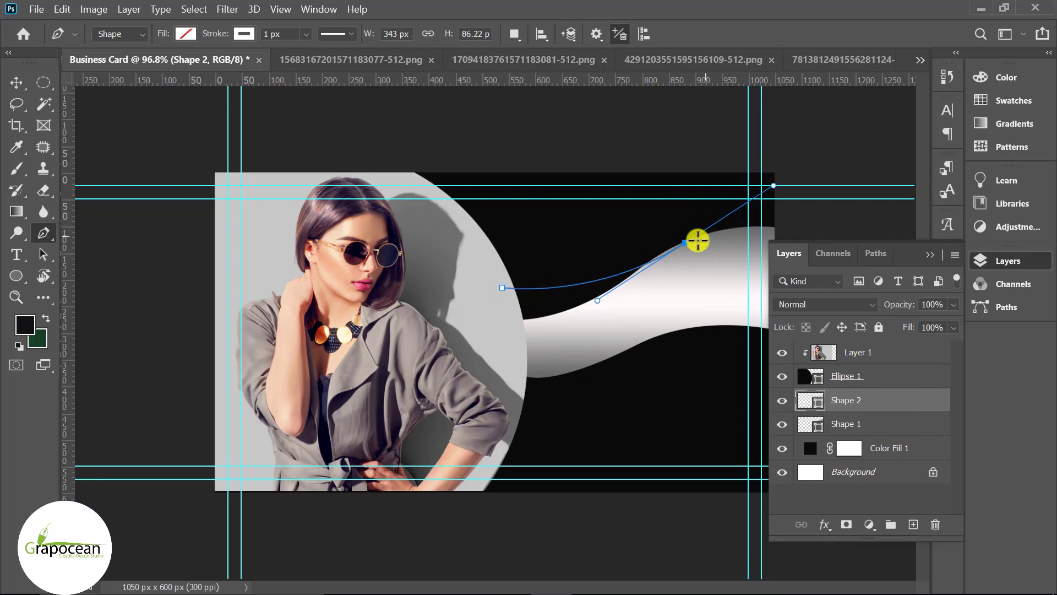
left_click_drag(711, 216, 732, 203)
scroll(675, 256, "up", 5)
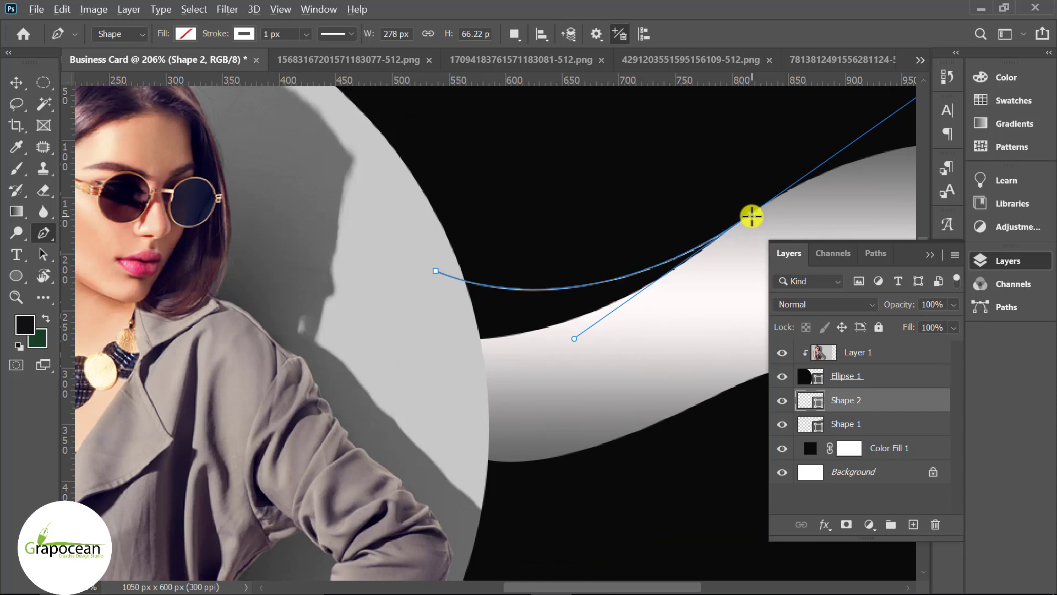
left_click(750, 215, "alt")
left_click_drag(478, 341, 331, 341)
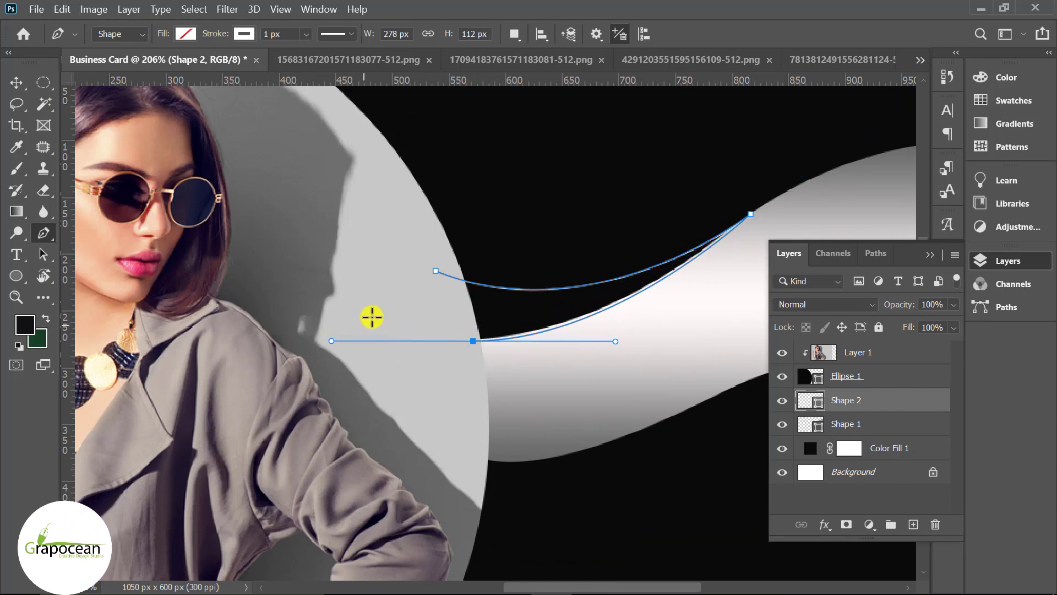
left_click(436, 269)
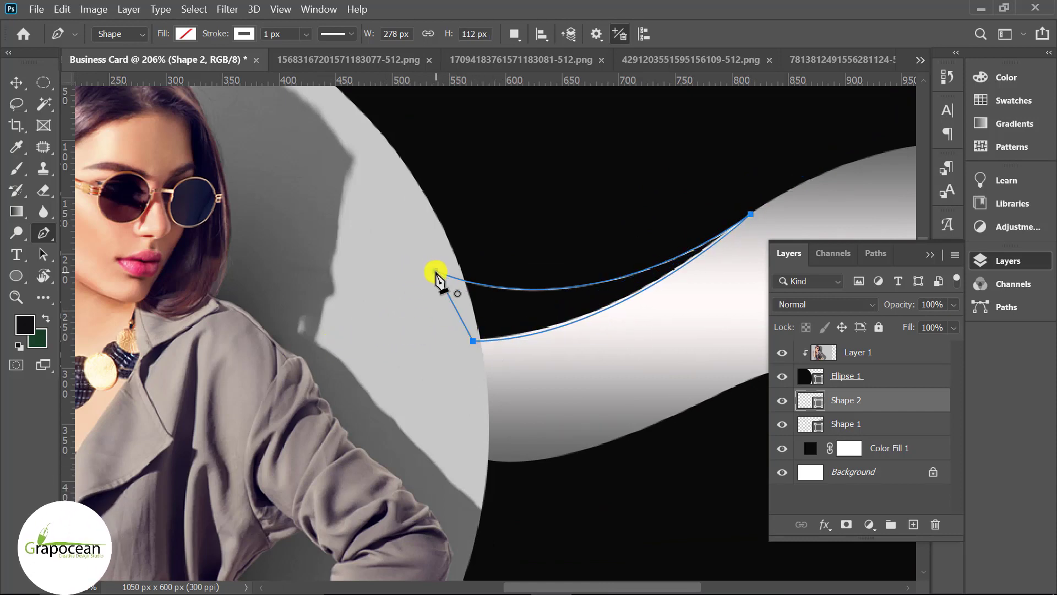
left_click(17, 82)
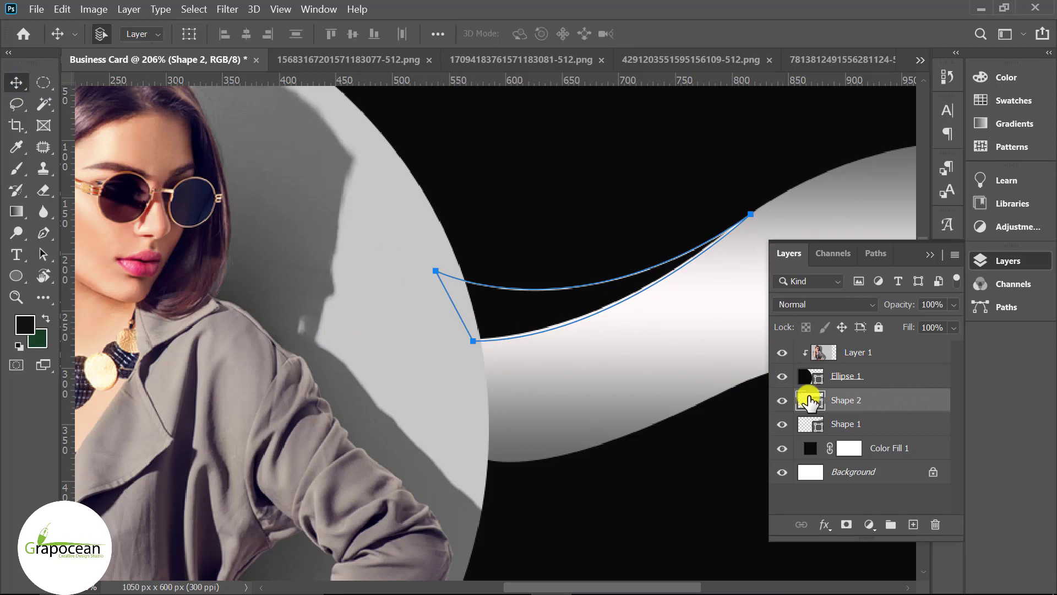
left_click(16, 275)
left_click(185, 33)
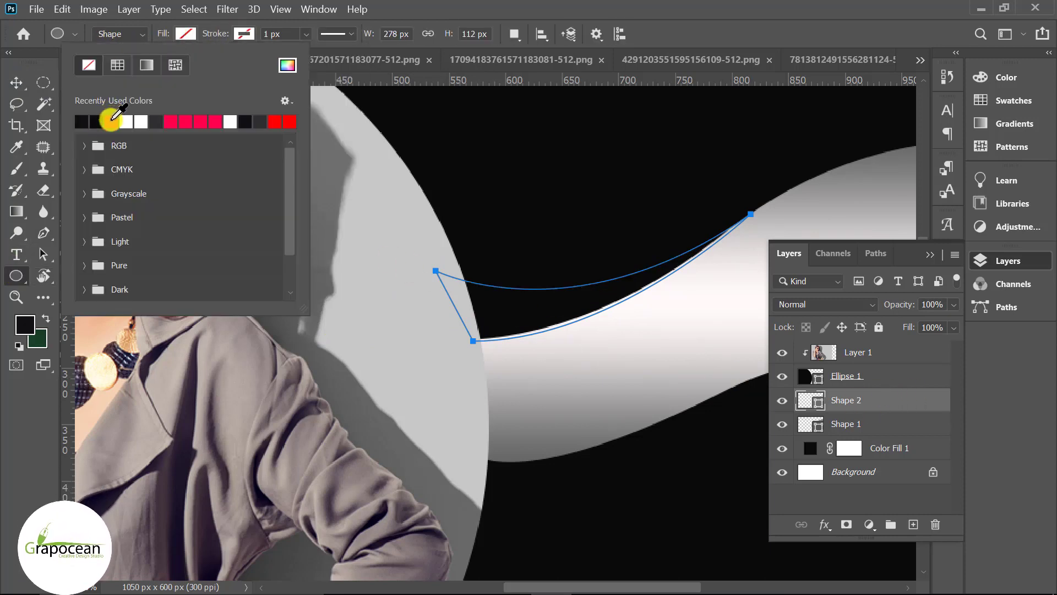
Fill Shape 2 with pink and drag it below Shape 1 so a pink edge shows.
left_click(110, 120)
left_click(20, 80)
scroll(385, 347, "down", 5)
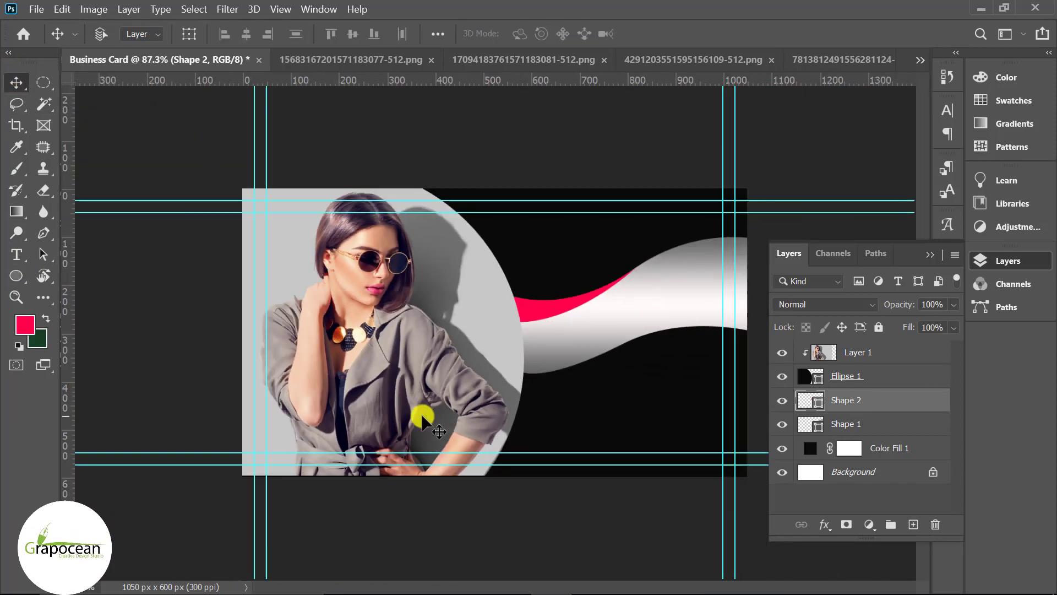
scroll(633, 329, "up", 2)
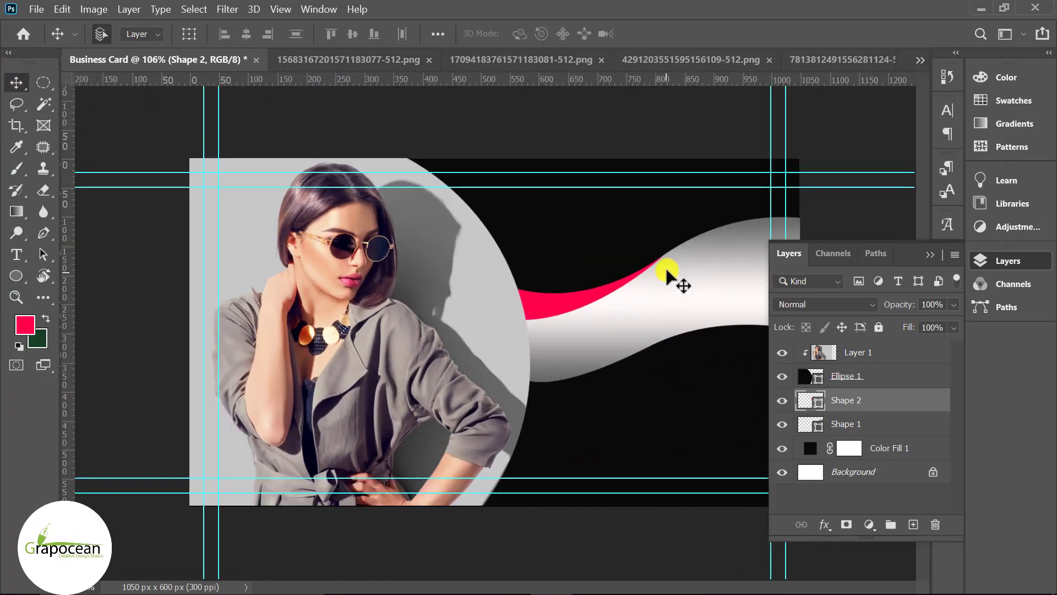
left_click_drag(850, 400, 855, 435)
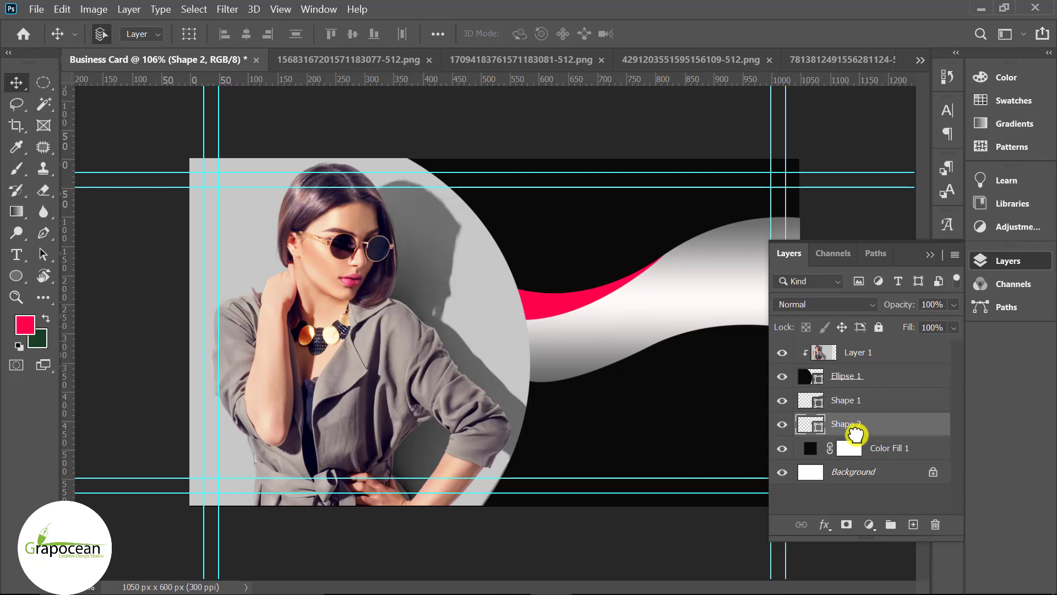
left_click(43, 232)
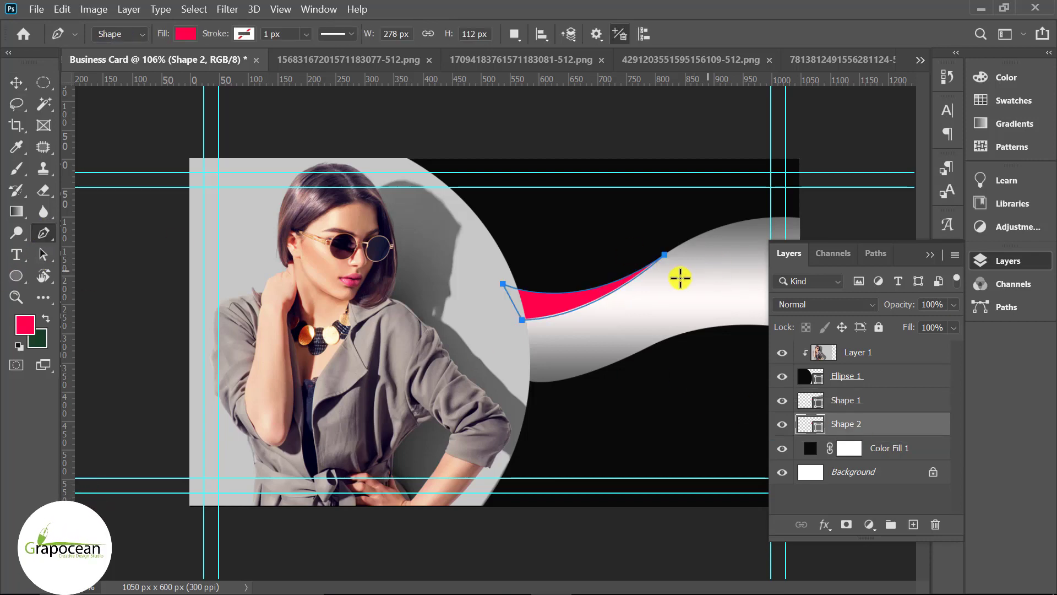
left_click(666, 256)
left_click(17, 84)
key("ctrl+0")
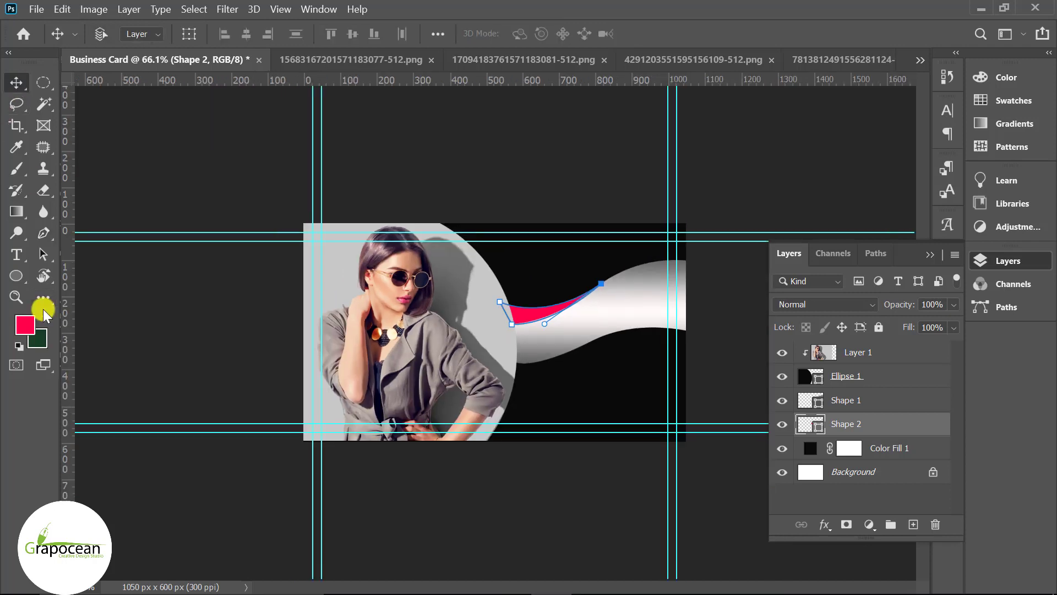
Alt-drag a copy of the pink shape and flip it horizontally and vertically.
left_click(548, 466)
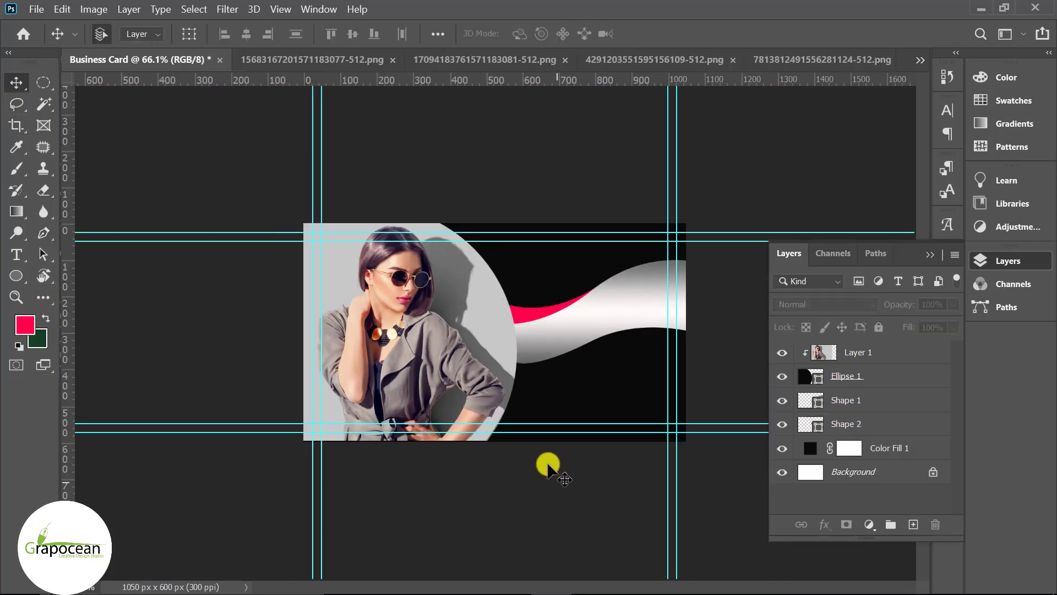
left_click_drag(534, 311, 600, 363)
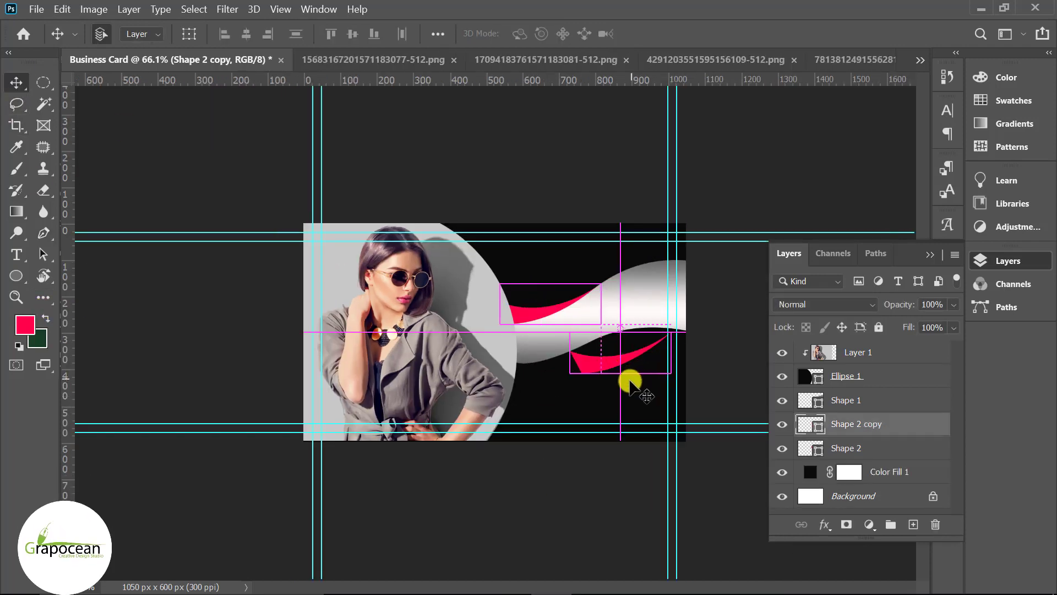
key("ctrl+t")
right_click(596, 363)
left_click(658, 333)
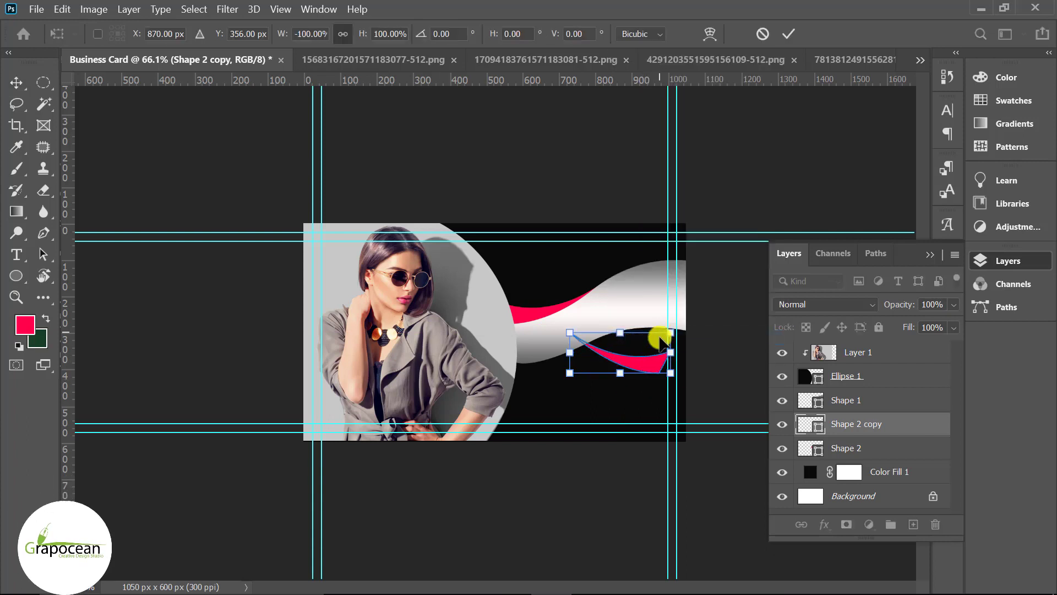
right_click(646, 365)
left_click(689, 359)
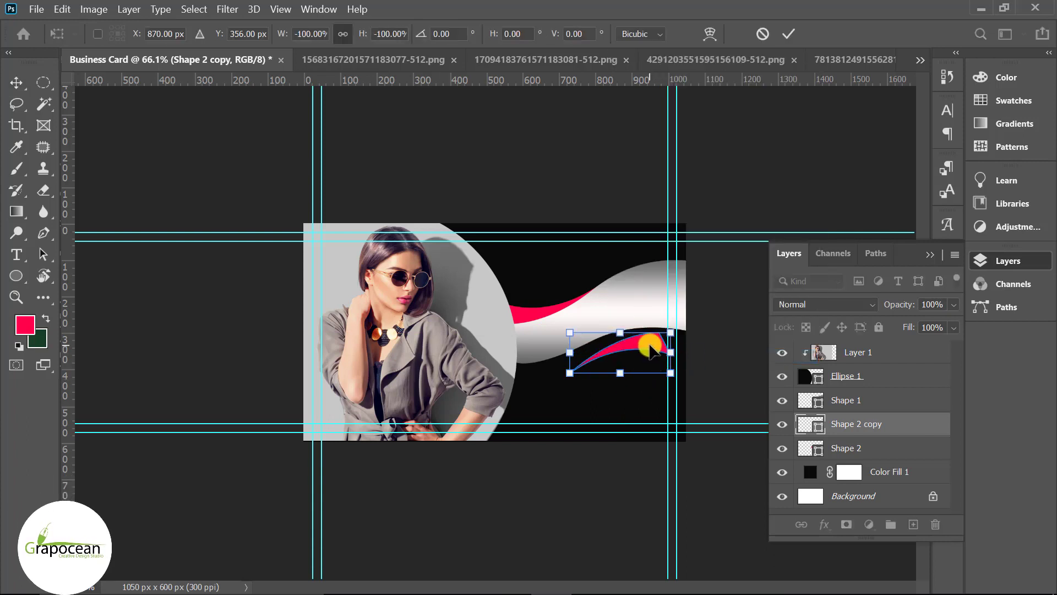
Rotate and position the flipped copy along the wave's lower right edge, then apply.
left_click_drag(642, 347, 680, 347)
left_click_drag(715, 383, 701, 397)
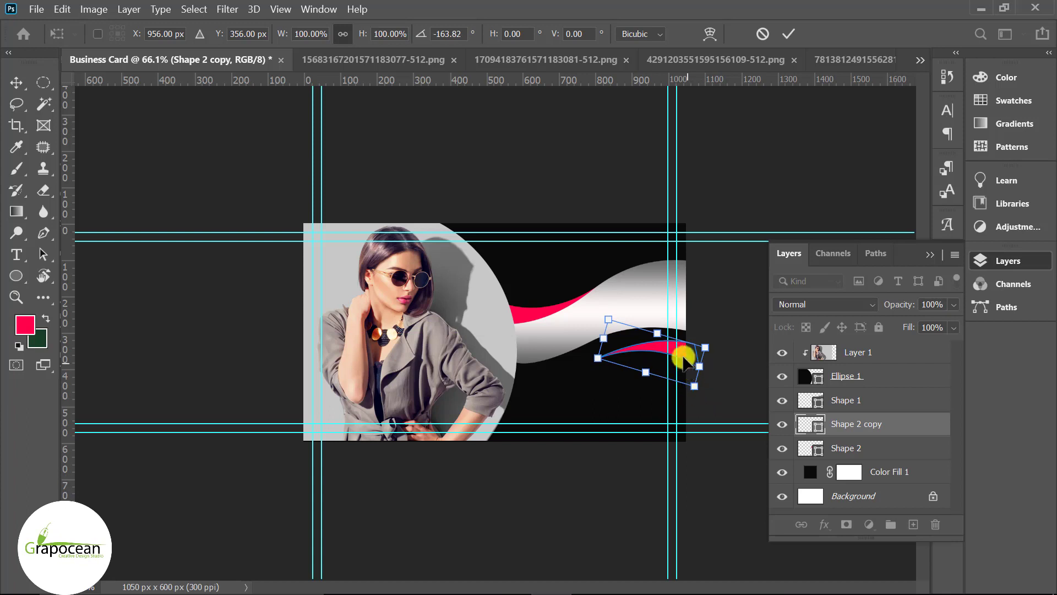
left_click_drag(683, 358, 691, 358)
scroll(734, 398, "up", 2)
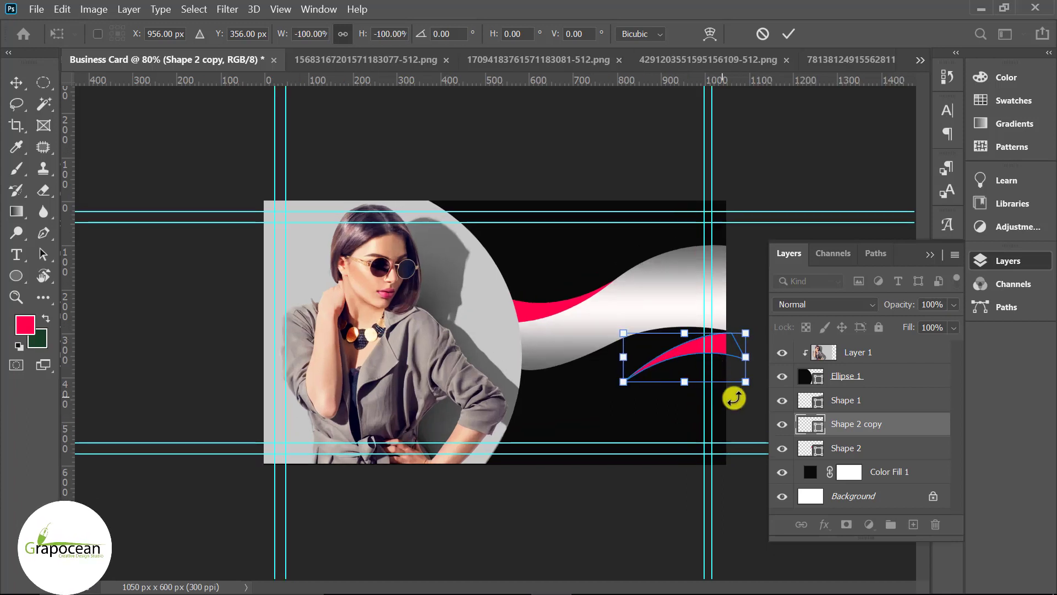
left_click_drag(742, 401, 730, 413)
left_click_drag(688, 355, 685, 340)
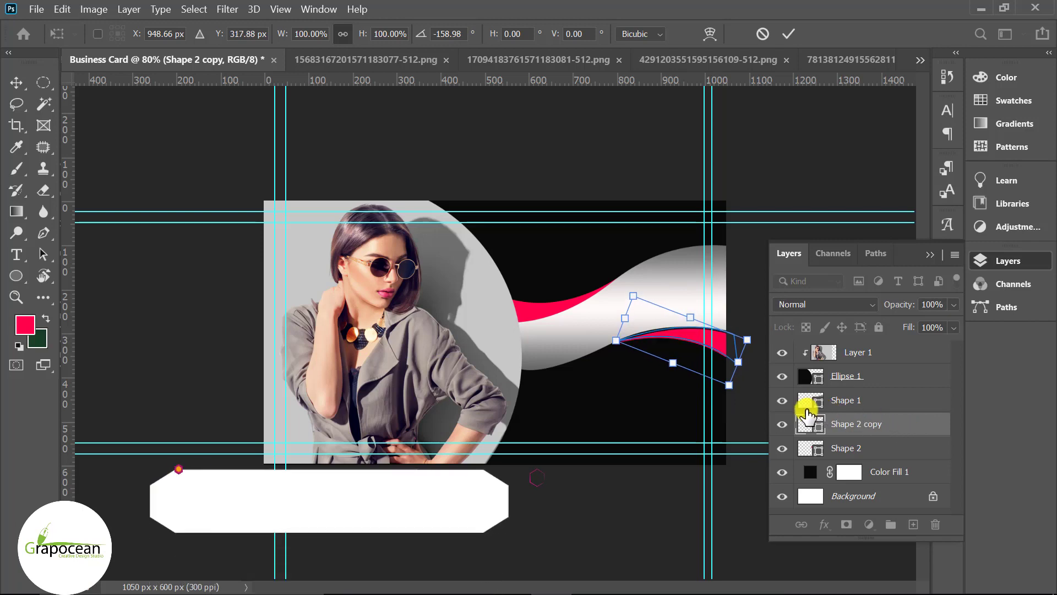
key("shift+Up")
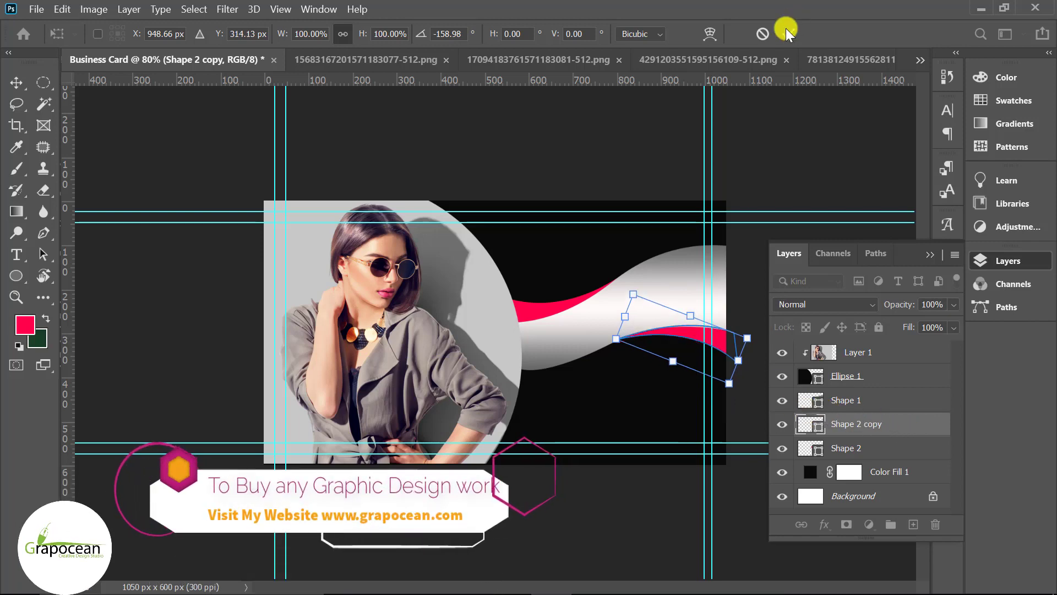
left_click(788, 34)
scroll(606, 396, "down", 1)
scroll(550, 430, "down", 3)
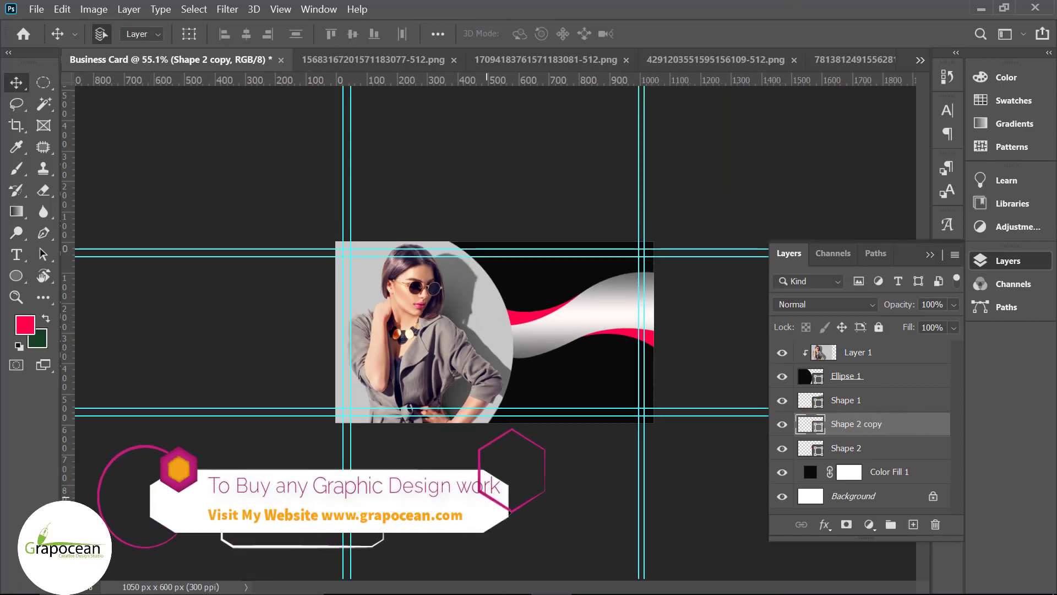
scroll(611, 352, "up", 1)
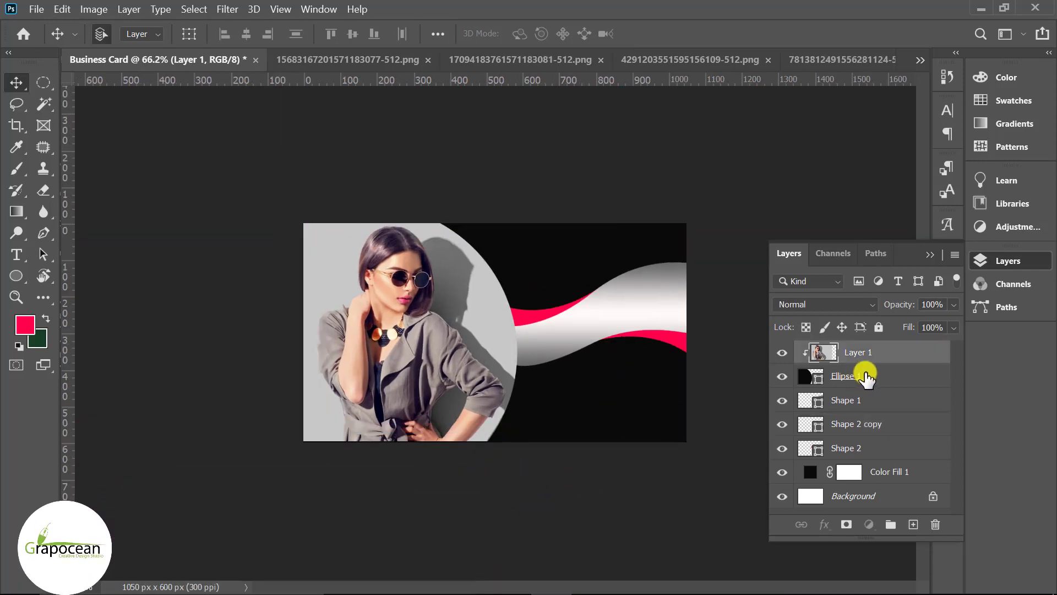
Add a 13 px outside stroke to the Ellipse 1 photo circle.
right_click(870, 375)
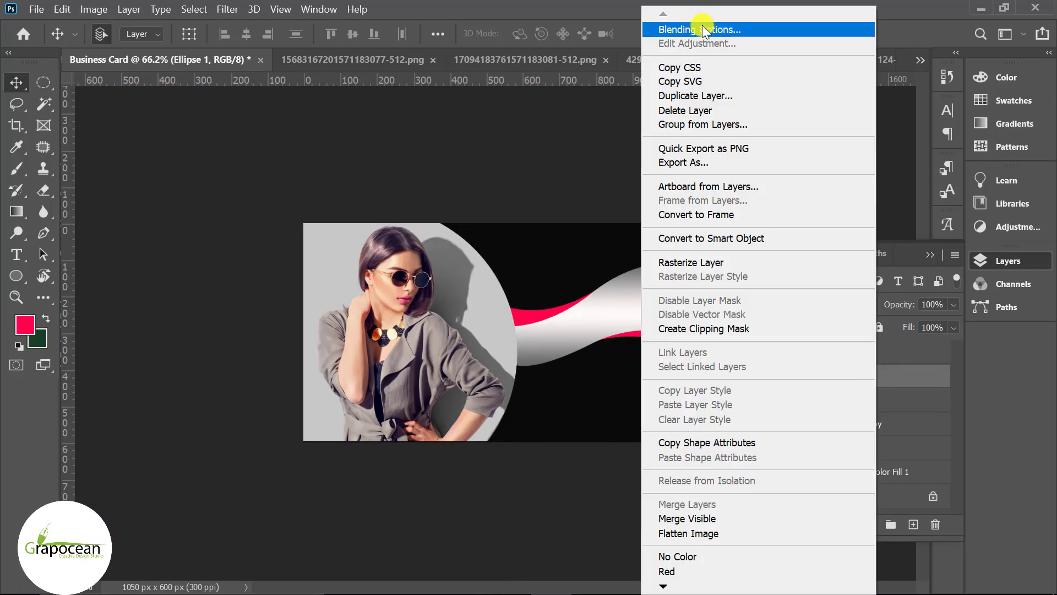
left_click(616, 276)
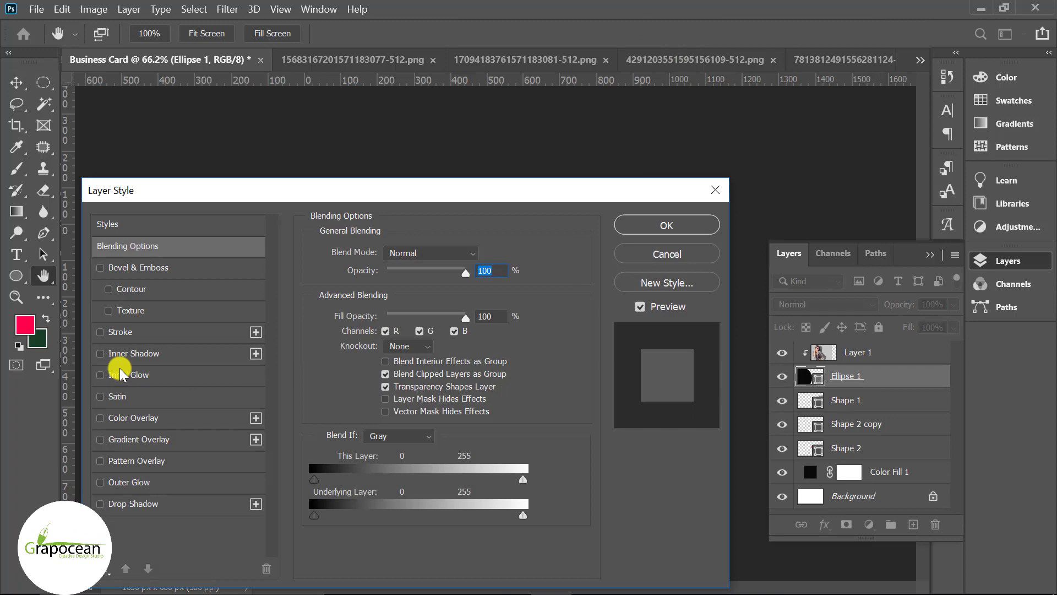
left_click(122, 332)
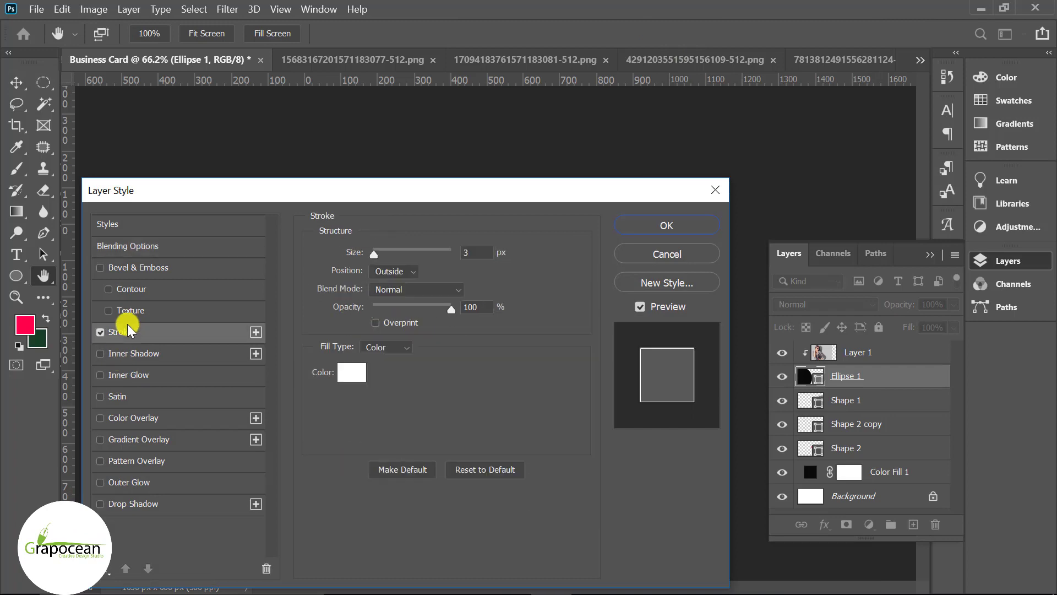
left_click_drag(504, 203, 910, 365)
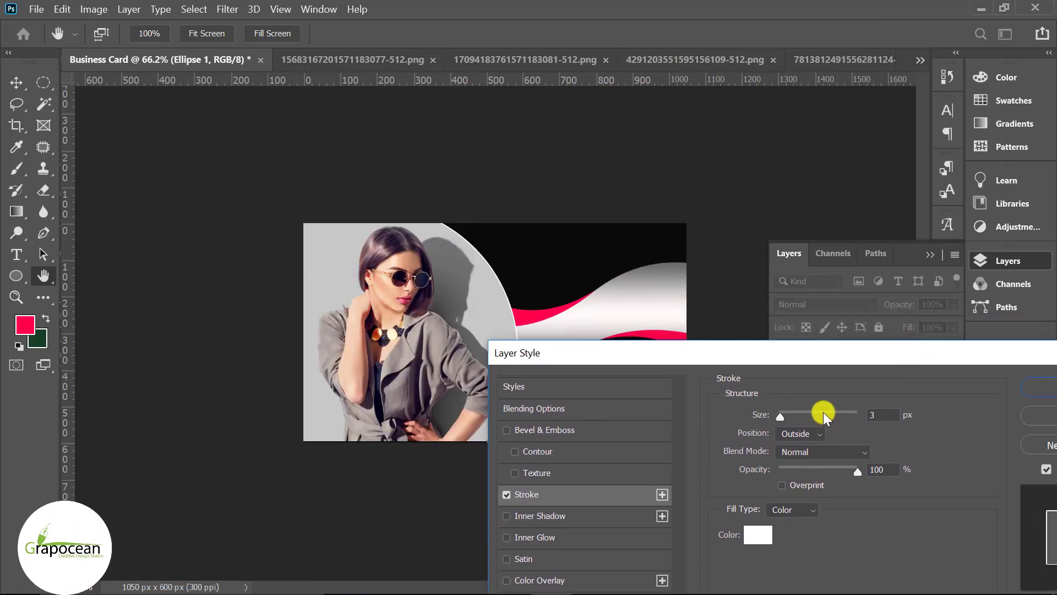
left_click_drag(791, 415, 789, 415)
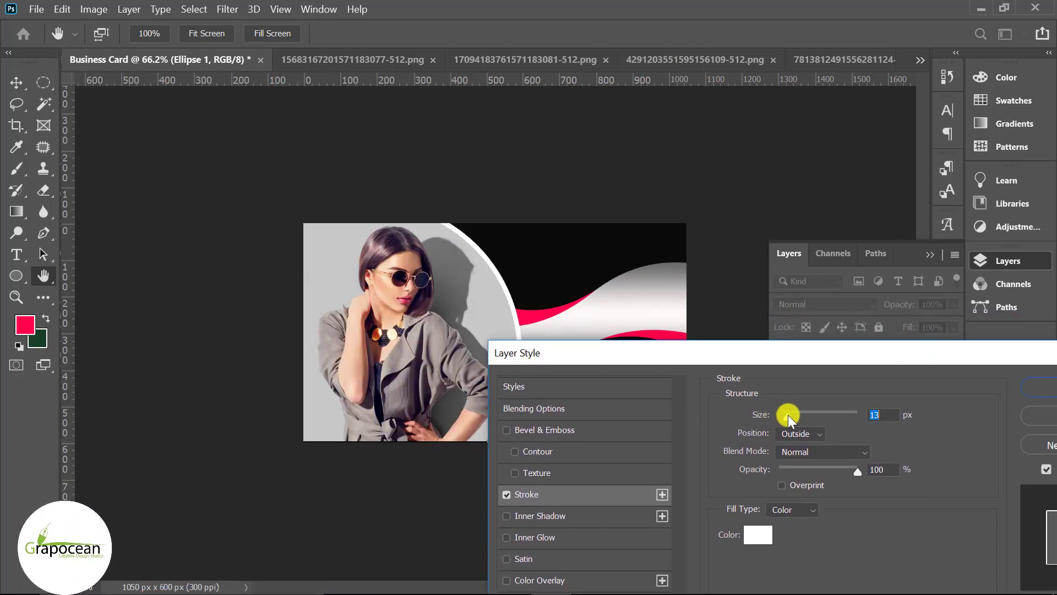
mouse_move(705, 355)
left_mouse_down()
mouse_move(883, 534)
mouse_move(683, 489)
mouse_move(472, 416)
mouse_move(731, 336)
left_mouse_up()
Sample pink from the artwork as the stroke colour and apply the stroke.
left_click(785, 510)
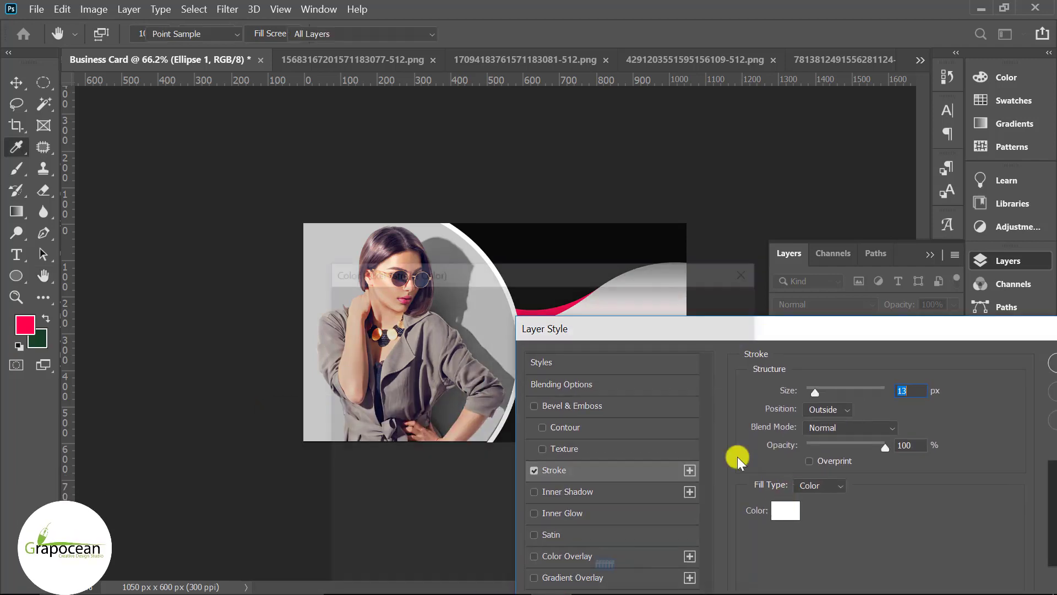
left_click_drag(550, 269, 553, 416)
left_click(537, 311)
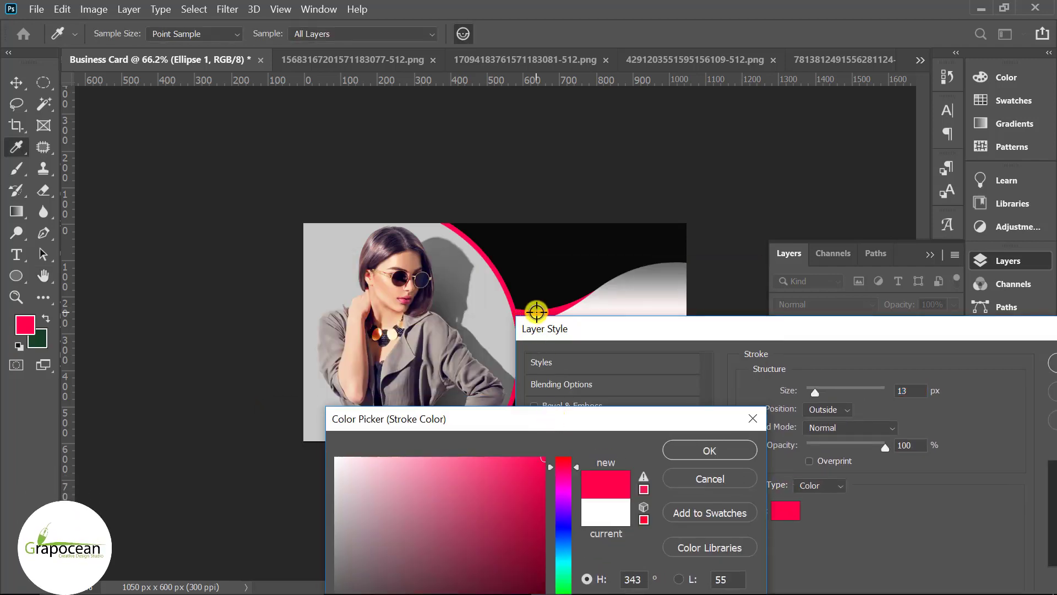
left_click(709, 450)
left_click_drag(634, 330, 479, 440)
left_click_drag(853, 440, 721, 489)
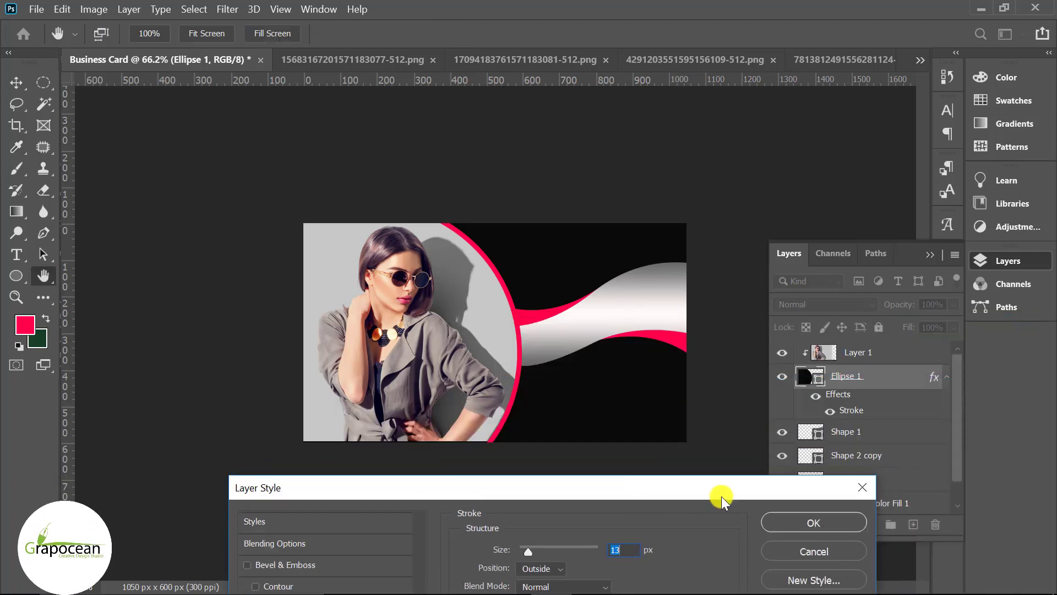
left_click(821, 522)
scroll(716, 526, "down", 3)
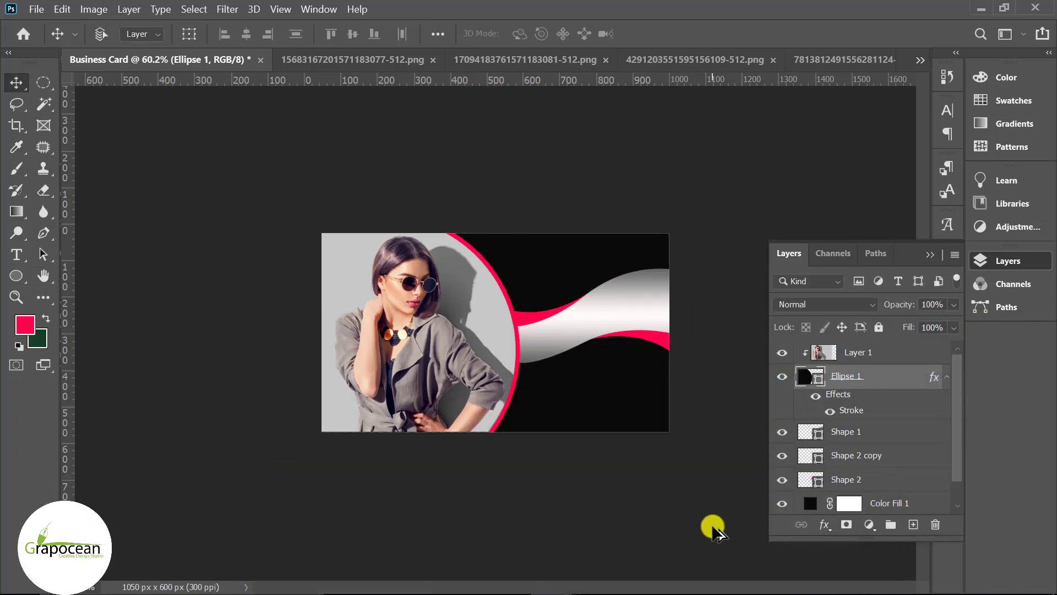
left_click(602, 319)
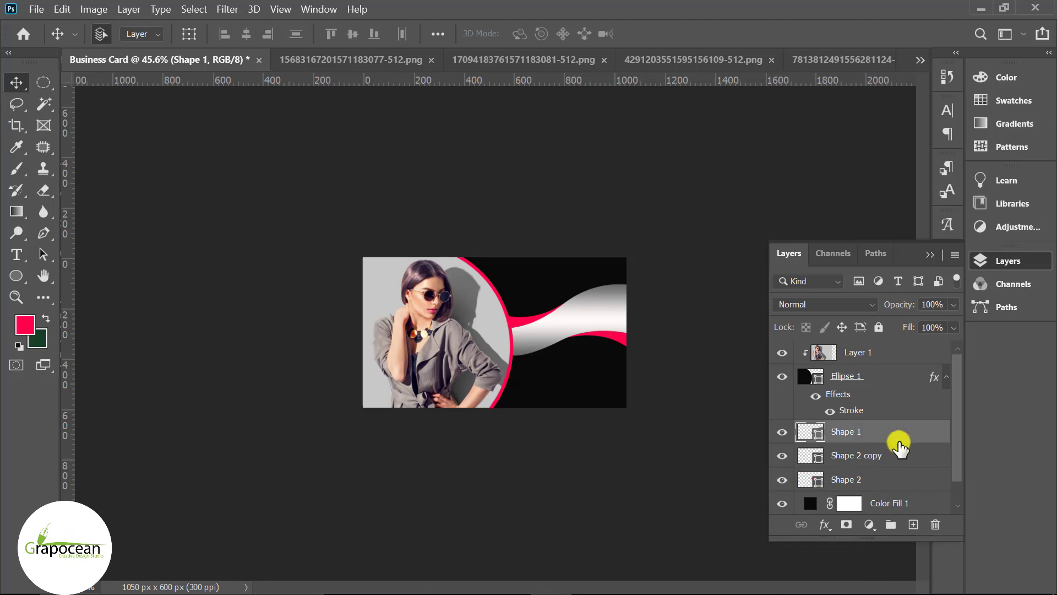
Give Shape 1 a drop shadow with opacity 60, distance 8 and size 54.
right_click(894, 432)
left_click(739, 31)
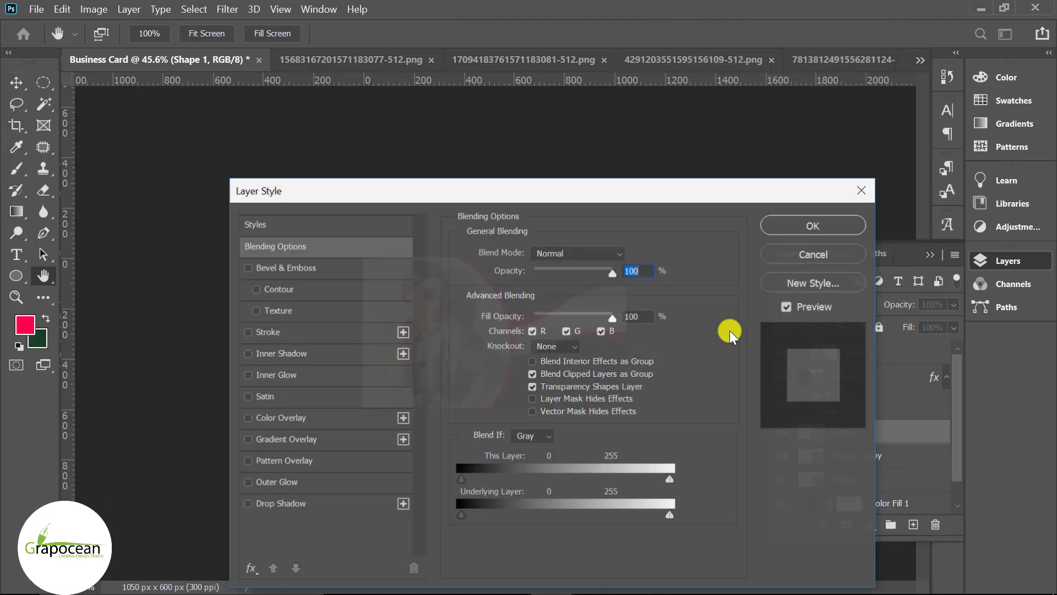
left_click(278, 503)
mouse_move(594, 193)
left_mouse_down()
mouse_move(929, 387)
mouse_move(795, 381)
mouse_move(713, 396)
left_mouse_up()
left_click_drag(699, 484, 708, 480)
mouse_move(666, 533)
left_mouse_down()
mouse_move(688, 532)
mouse_move(667, 528)
left_mouse_up()
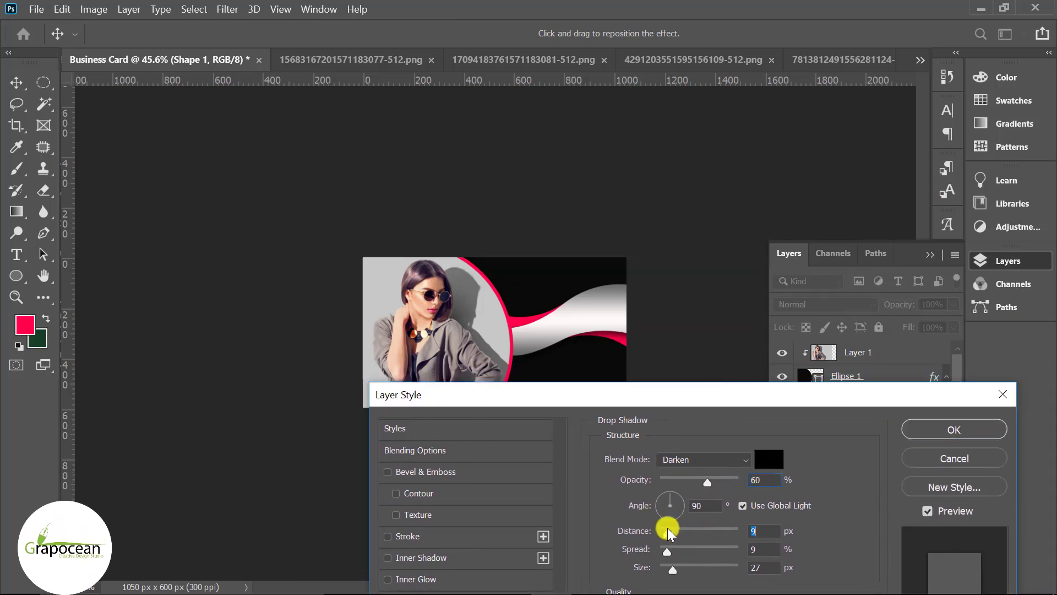
left_click_drag(677, 573, 682, 575)
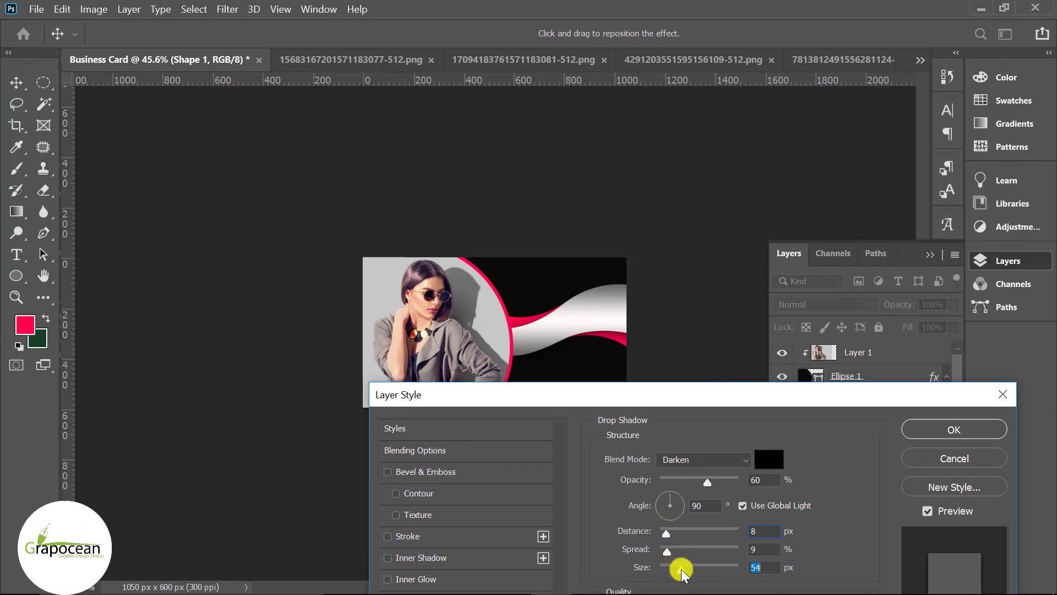
left_click(954, 429)
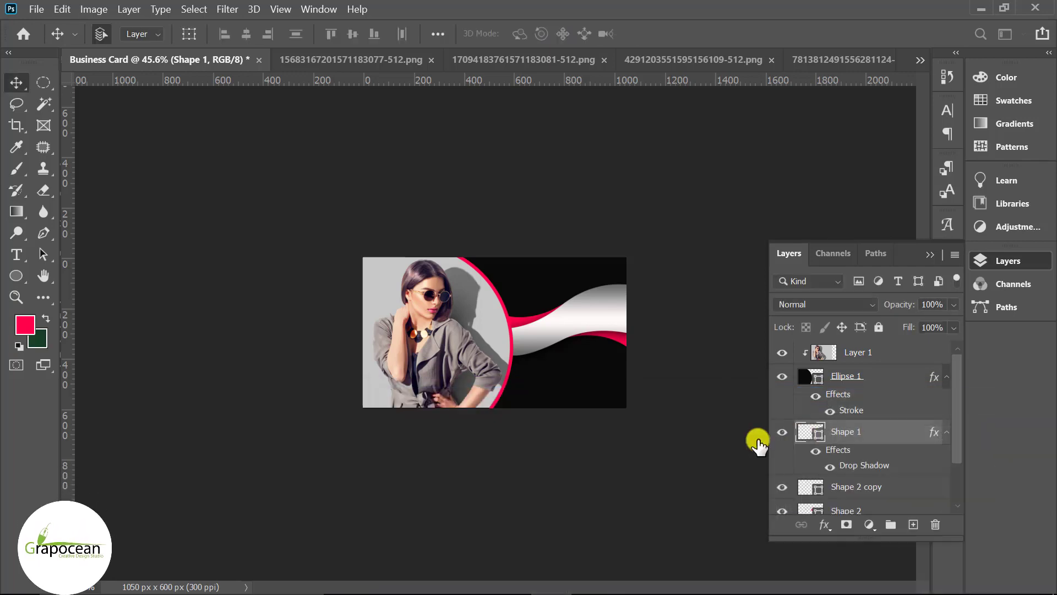
left_click(885, 501)
Add a dark pattern overlay at 45% scale to the Color Fill 1 background.
right_click(892, 501)
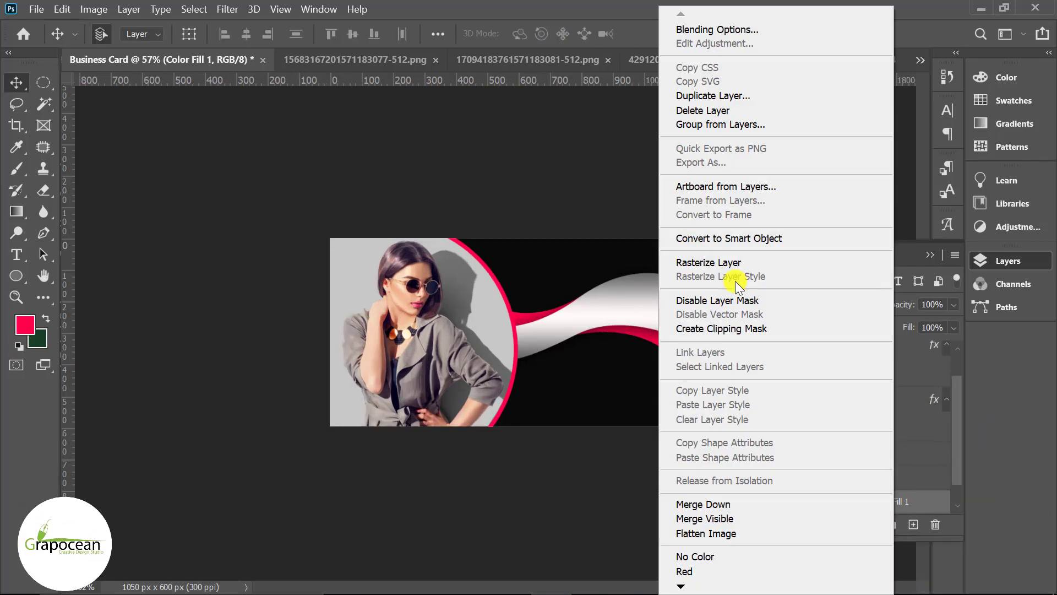
left_click(730, 27)
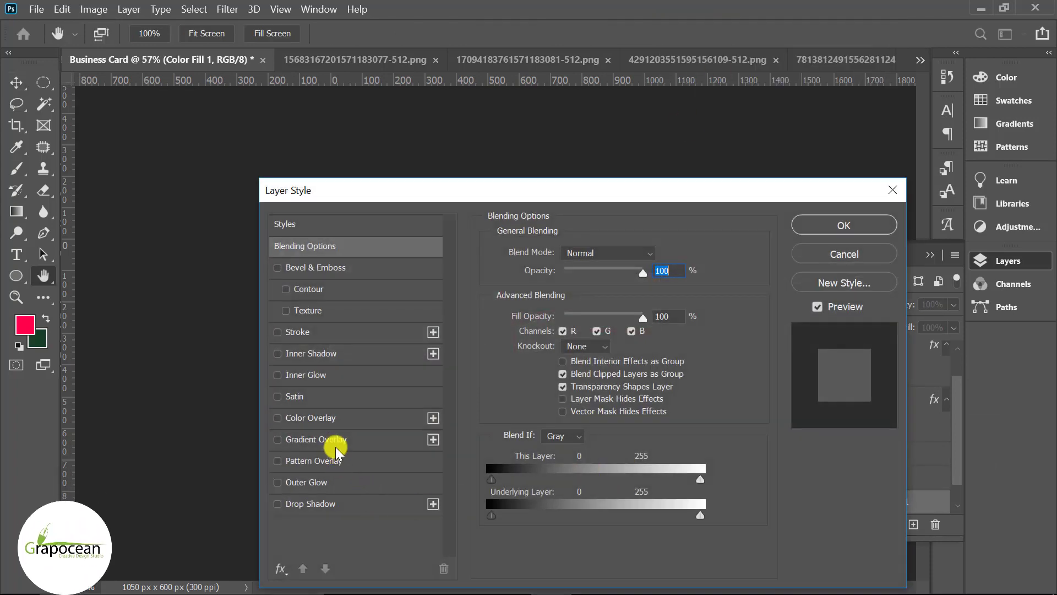
left_click(335, 461)
mouse_move(547, 190)
left_mouse_down()
mouse_move(685, 483)
mouse_move(652, 441)
left_mouse_up()
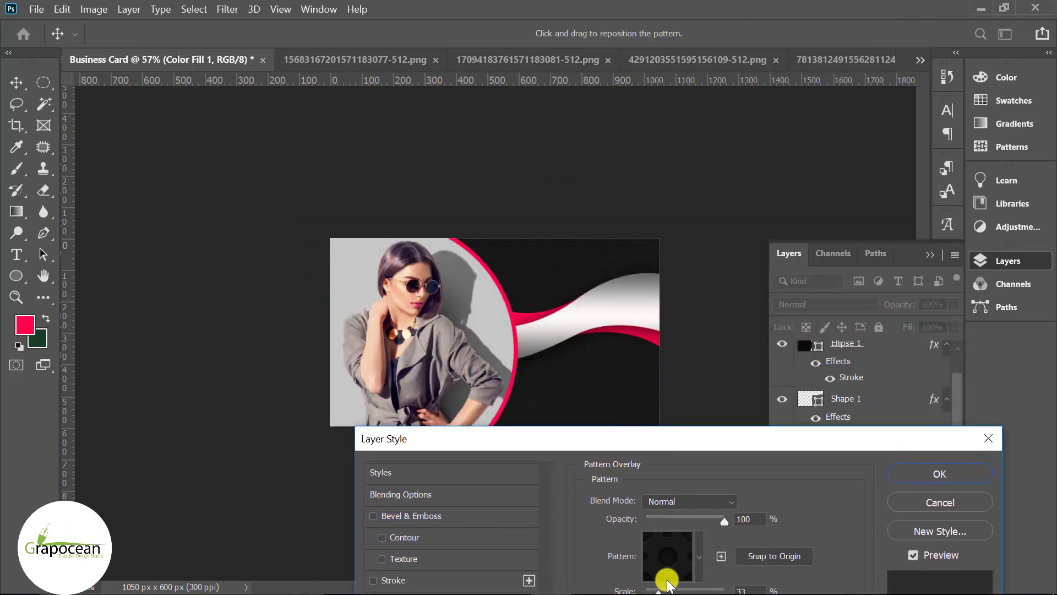
left_click_drag(669, 589, 659, 591)
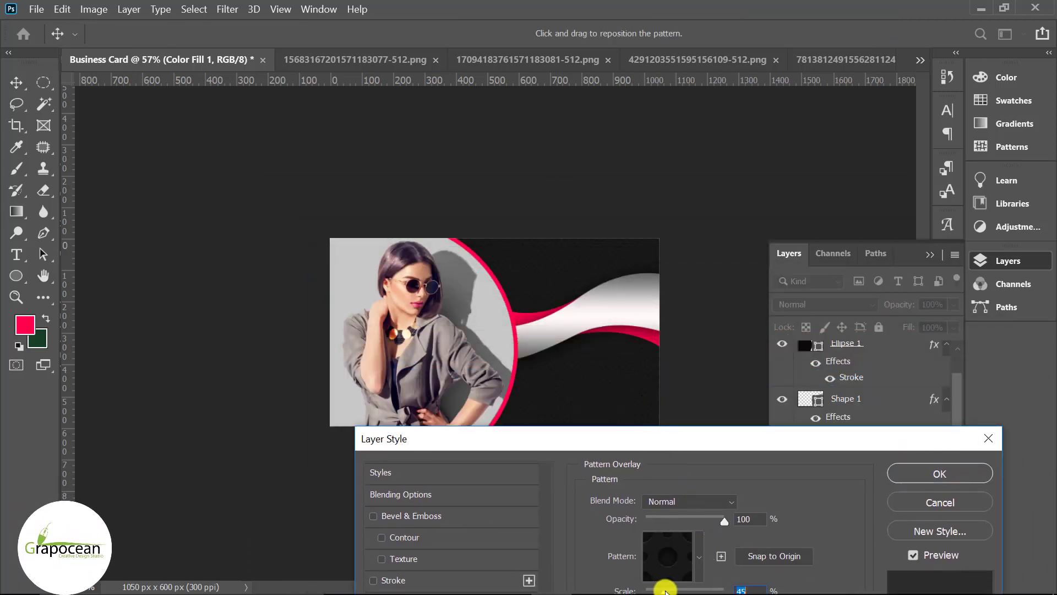
left_click_drag(566, 440, 361, 462)
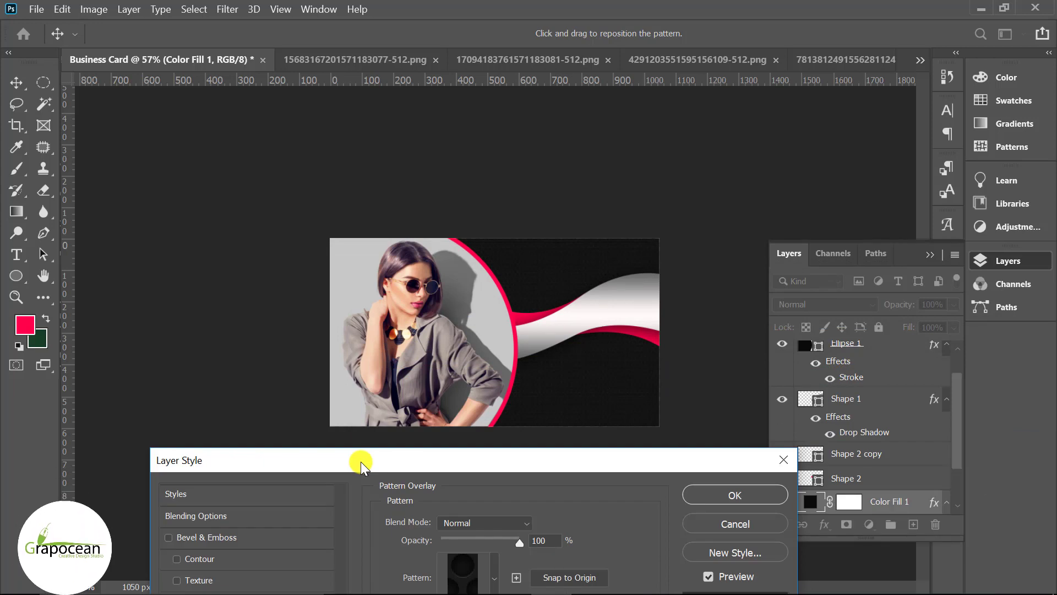
left_click(738, 496)
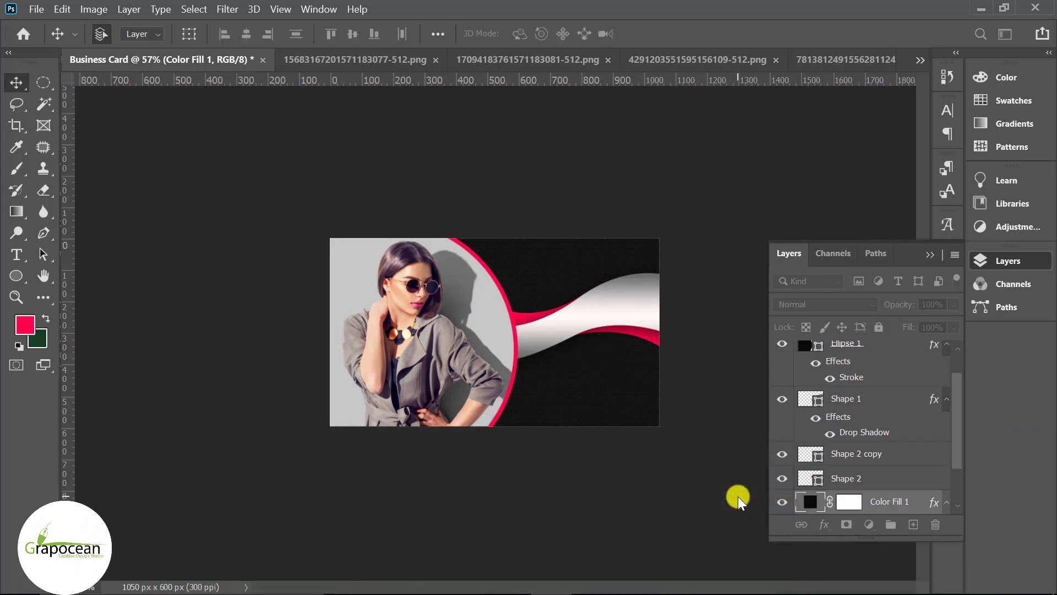
left_click(881, 354)
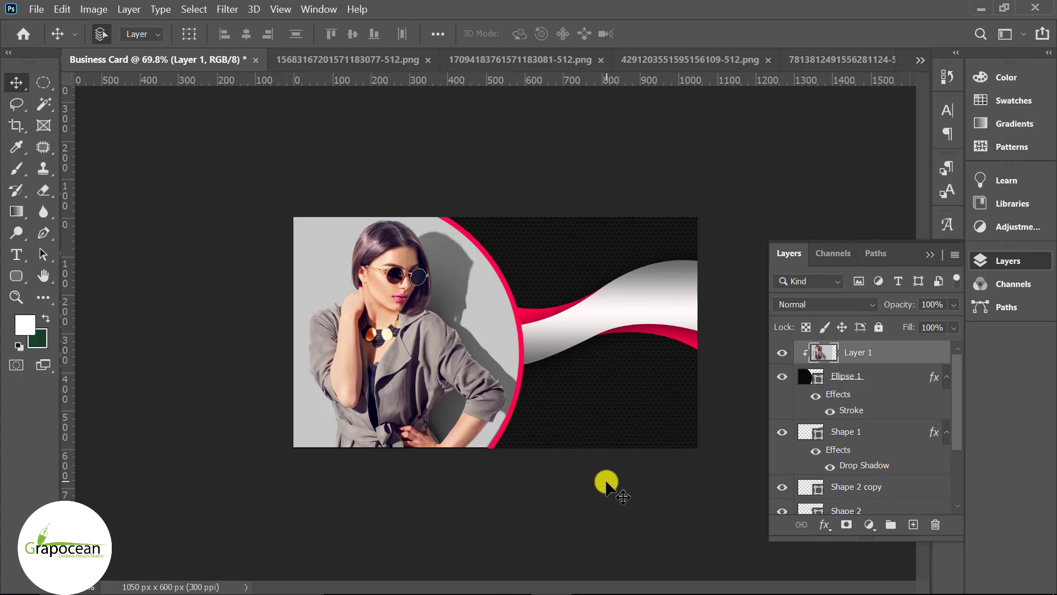
Draw a white, stroke-free rounded rectangle bar across the model's eyes.
left_click(16, 276)
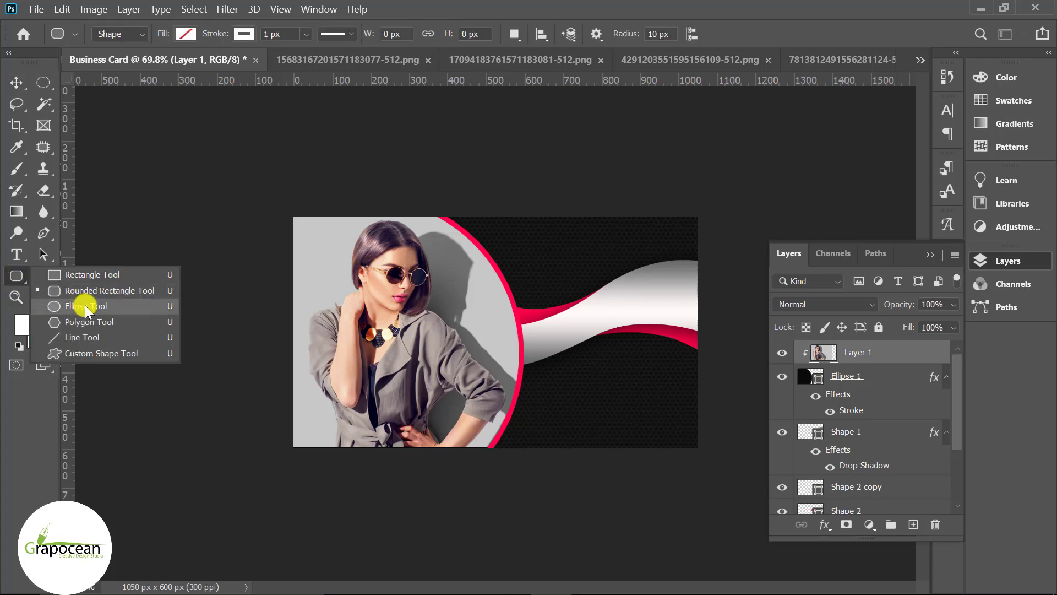
left_click(90, 290)
left_click_drag(274, 268, 472, 288)
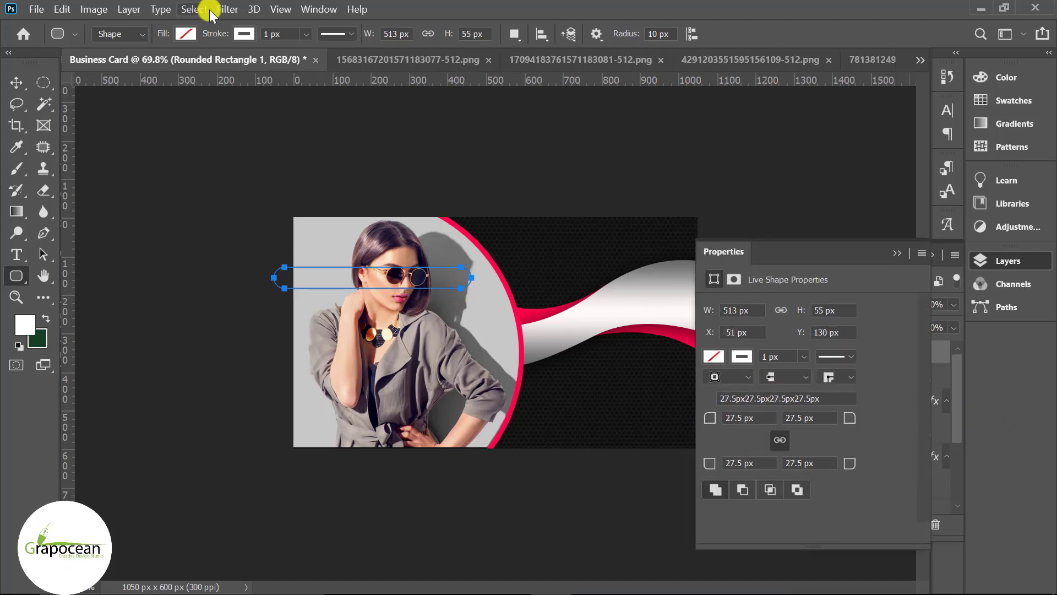
left_click(244, 34)
left_click(154, 61)
left_click(187, 35)
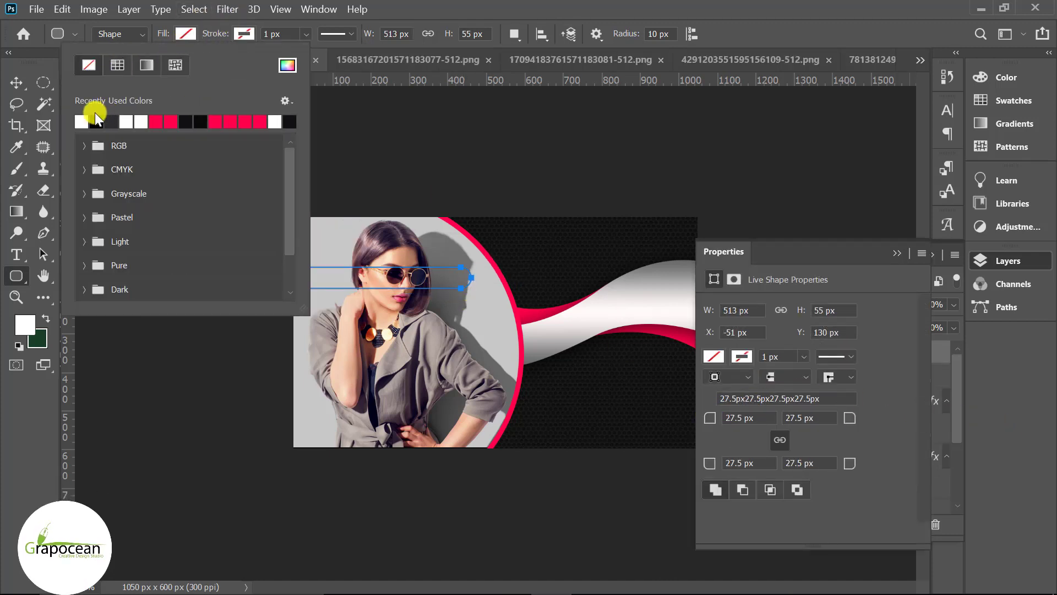
left_click(80, 121)
Alt-drag a copy of the bar below the original and begin stretching it taller.
left_click(16, 82)
scroll(396, 293, "up", 1)
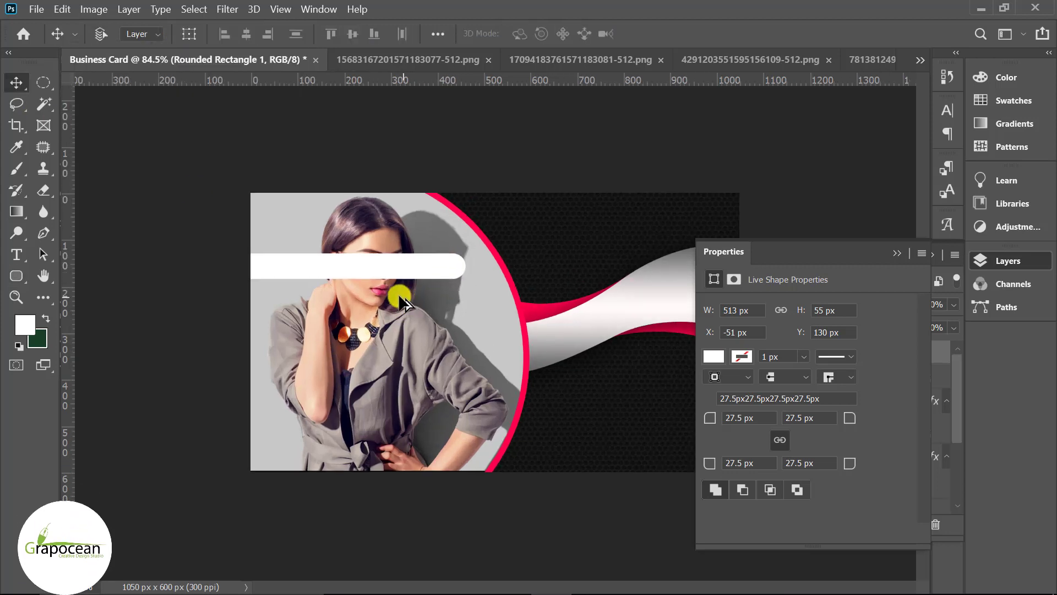
mouse_move(396, 293)
left_mouse_down()
mouse_move(366, 312)
mouse_move(357, 334)
left_mouse_up()
key("ctrl+t")
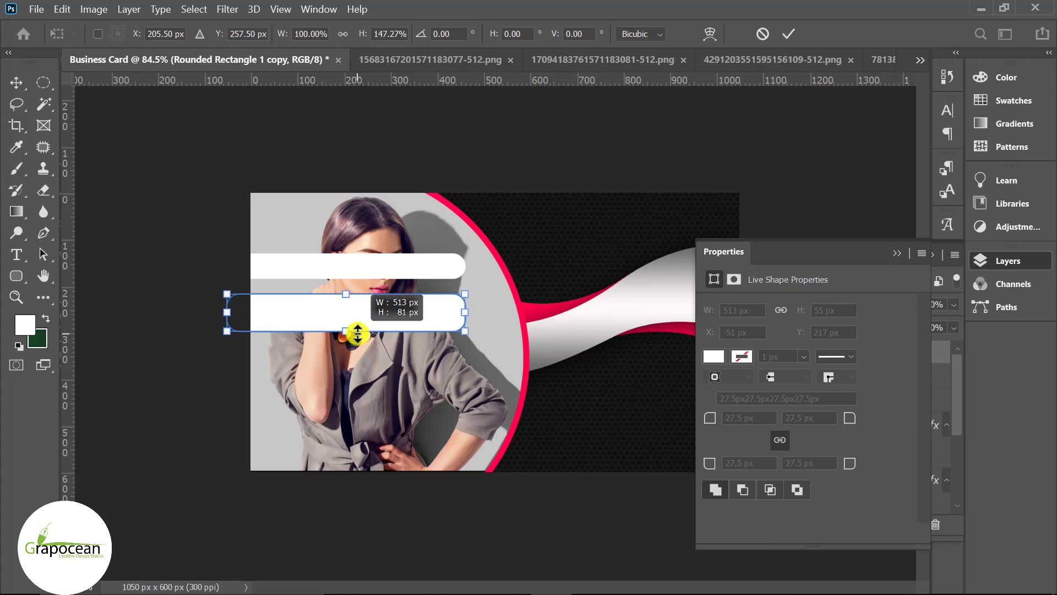
Commit the taller lower bar, reposition it, and duplicate the top bar beneath.
left_click(789, 34)
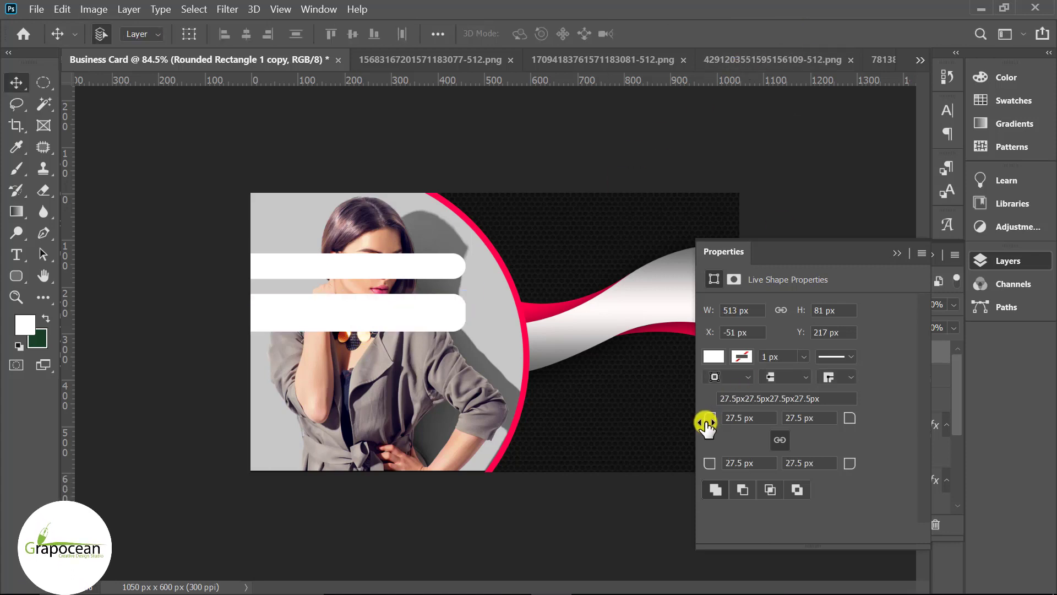
left_click_drag(707, 422, 921, 429)
left_click_drag(379, 308, 359, 296)
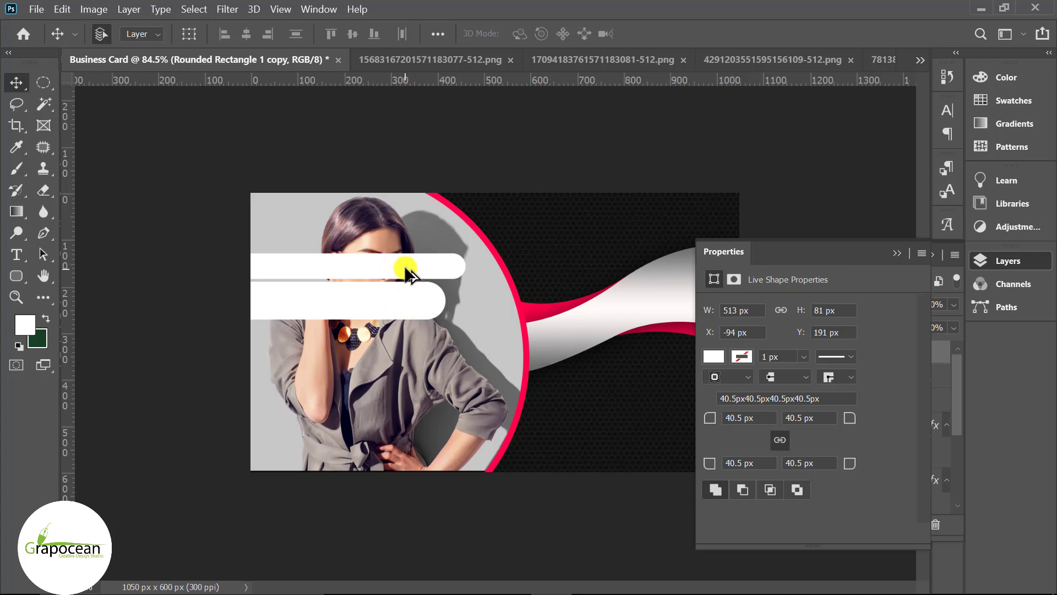
left_click_drag(408, 271, 414, 340)
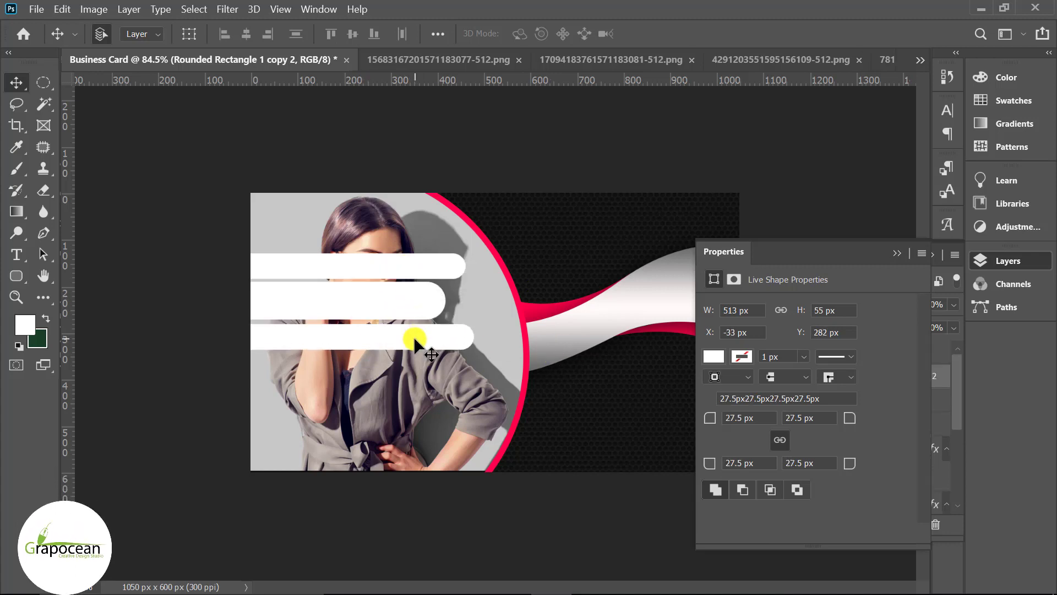
key("Up")
key("Up")
key("Up")
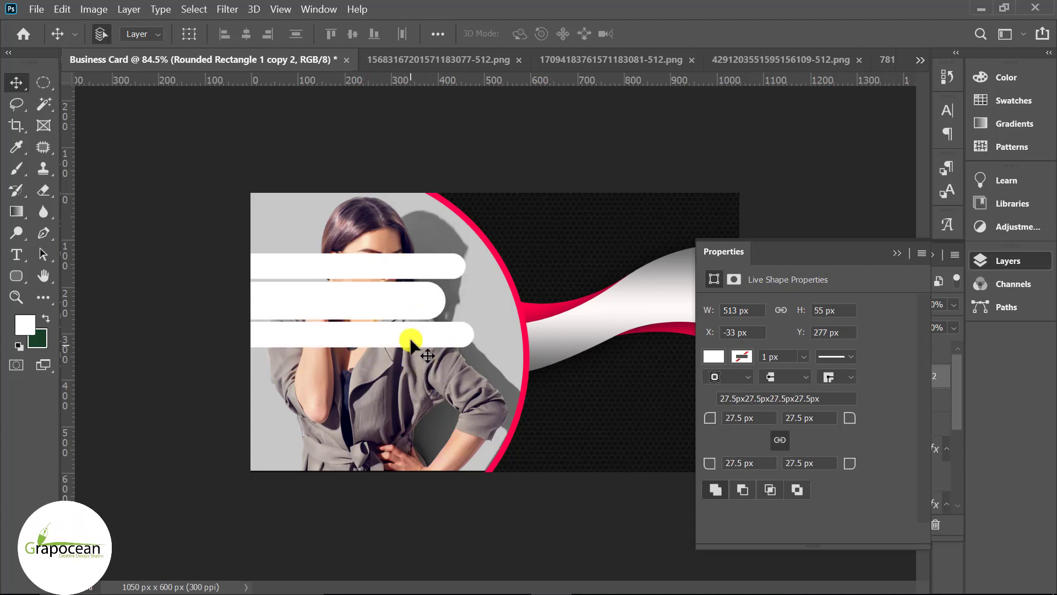
Duplicate the taller bar to the bottom of the stack and nudge it right.
left_click_drag(412, 306, 389, 378)
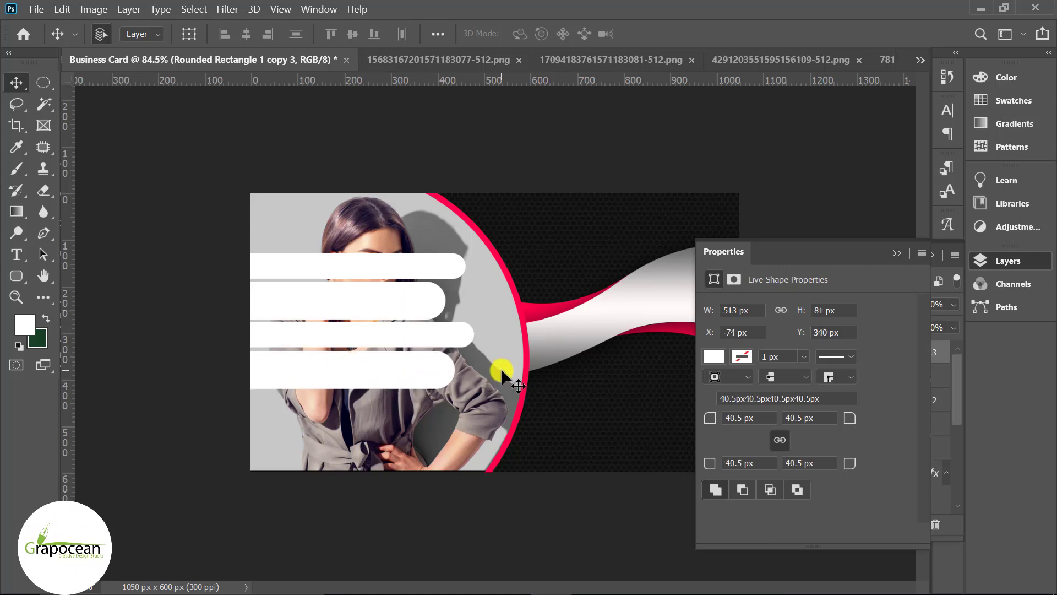
left_click_drag(502, 371, 502, 366)
key("Right")
key("Right")
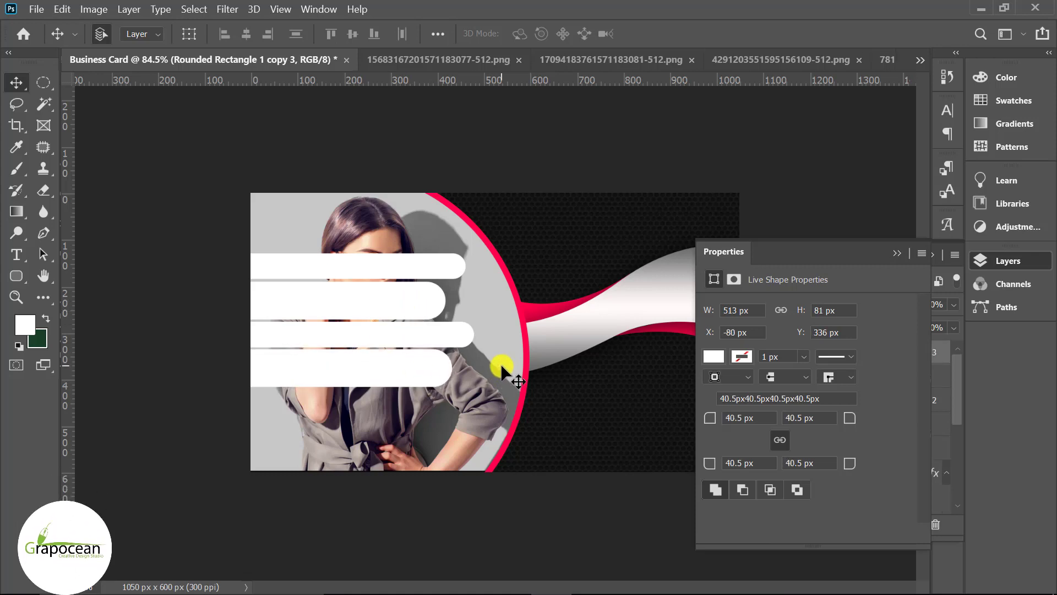
key("Right")
key("Right")
key("Right")
Select the four rounded bar layers and distribute them evenly.
left_click(439, 305)
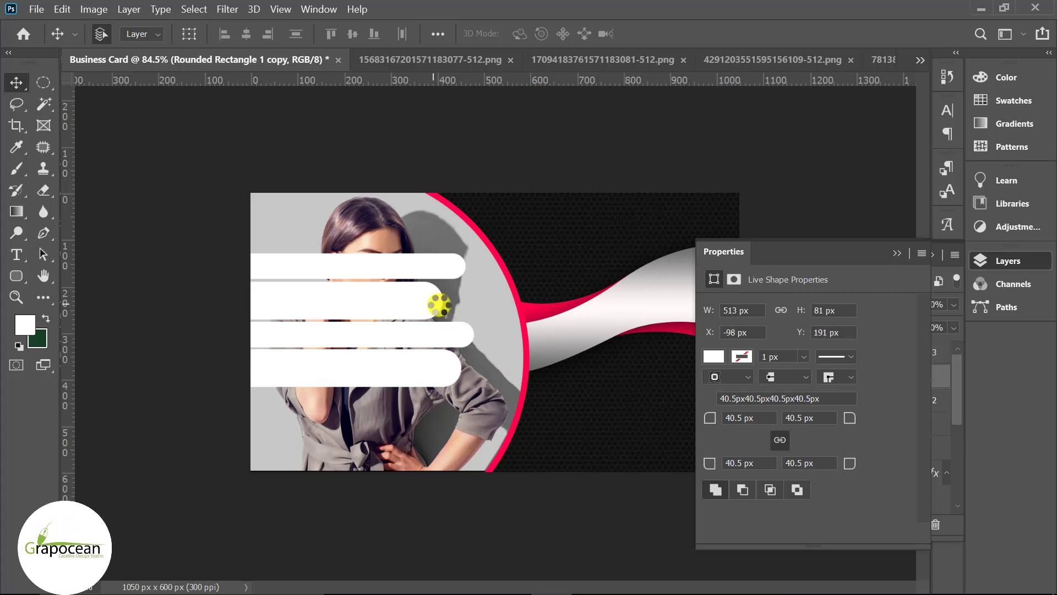
left_click(899, 253)
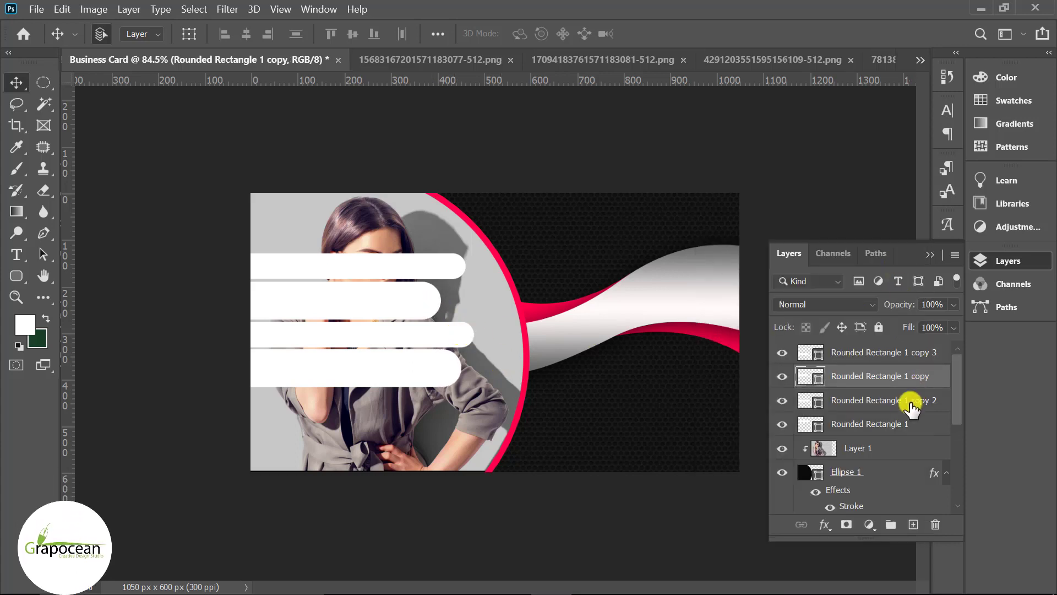
left_click(895, 353)
left_click(907, 424, "shift")
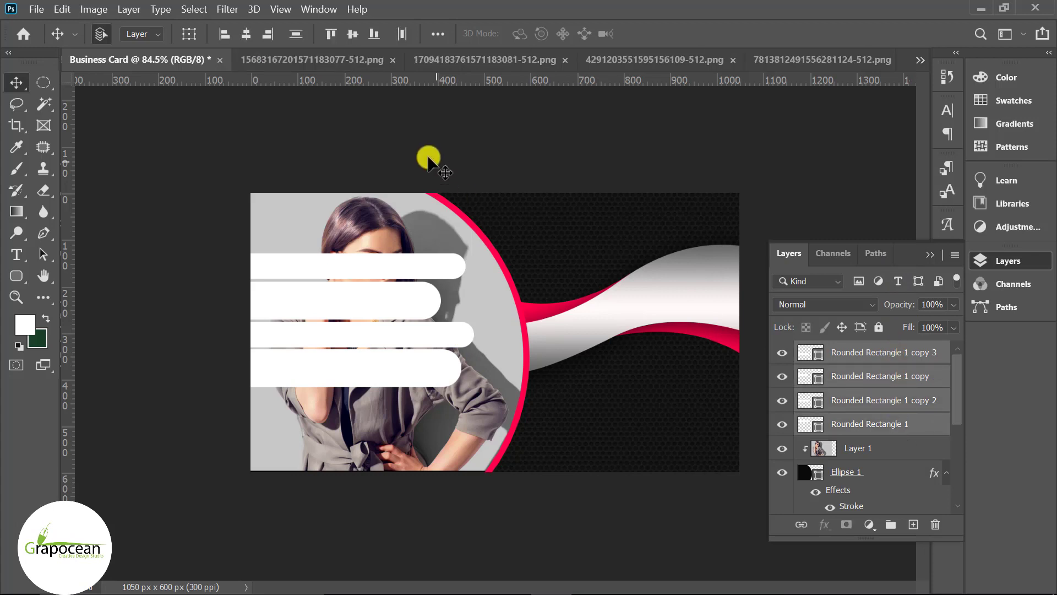
left_click(298, 34)
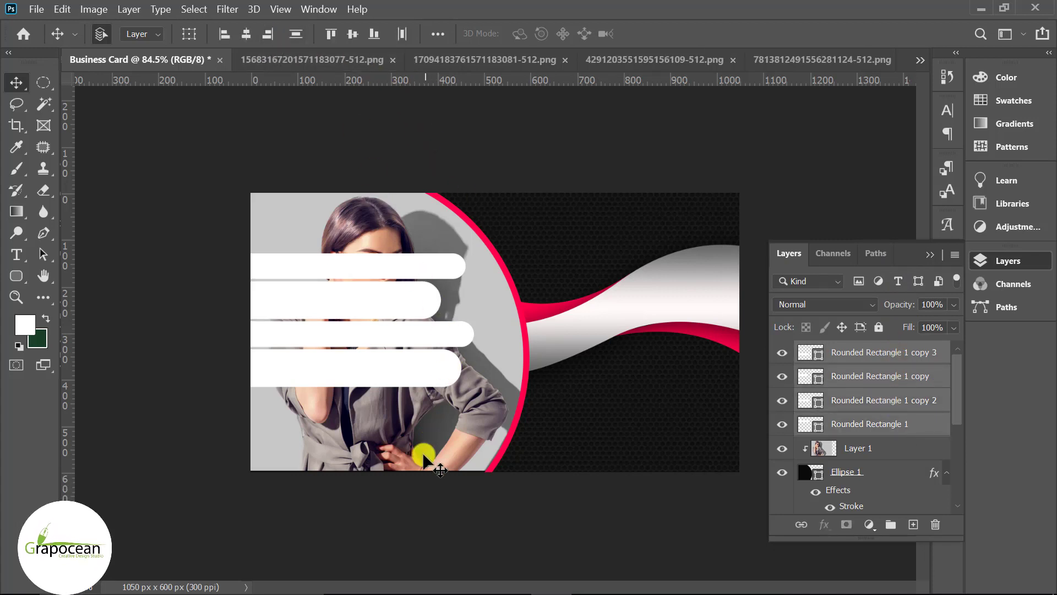
Copy the thin bar lower down and widen it with Free Transform.
left_click(407, 515)
left_click_drag(409, 343, 408, 413)
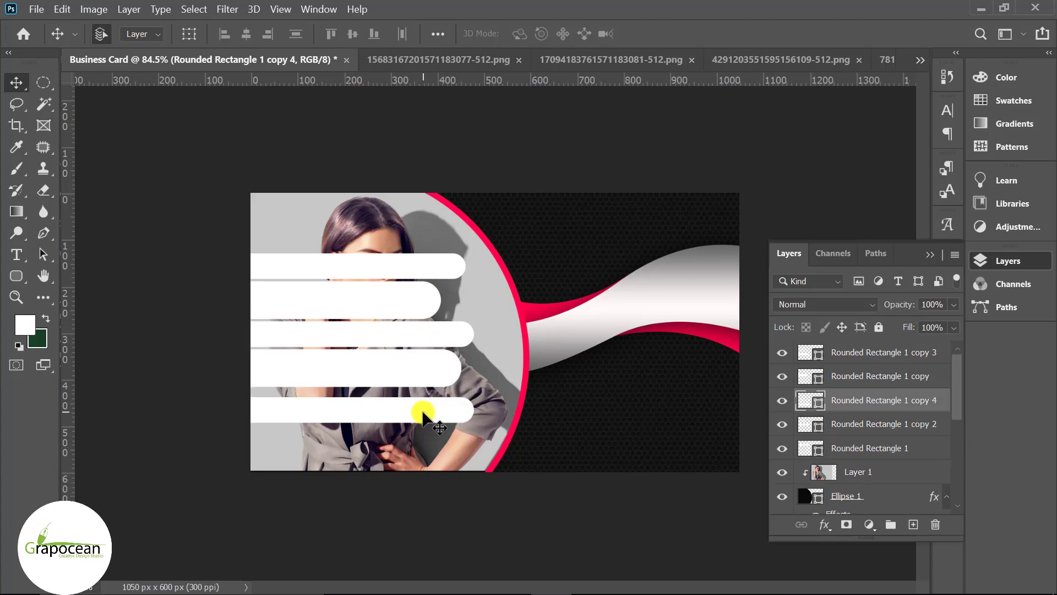
key("Up")
key("Up")
key("Up")
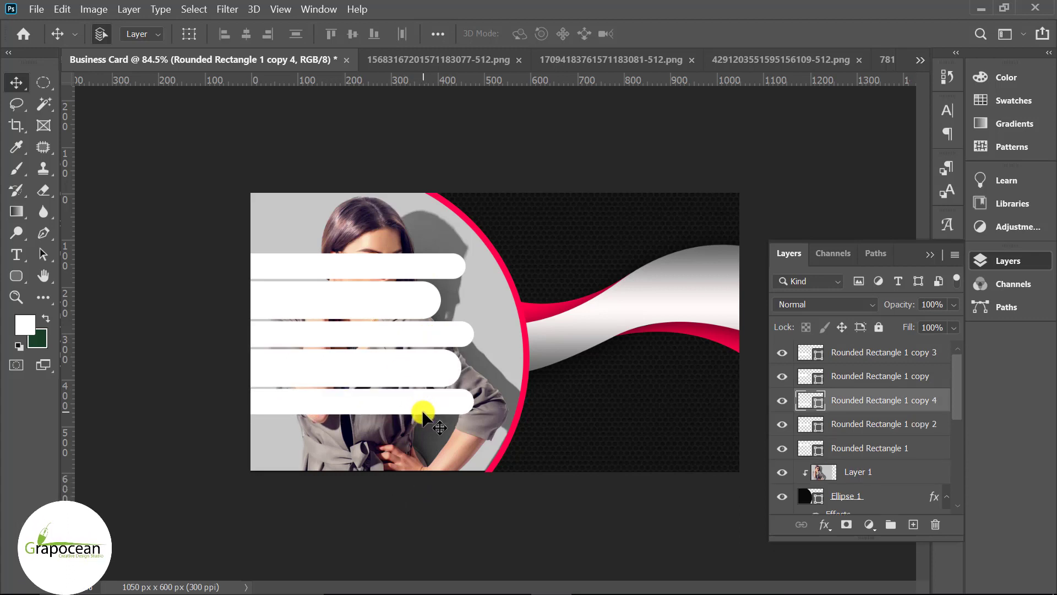
left_click_drag(468, 407, 459, 411)
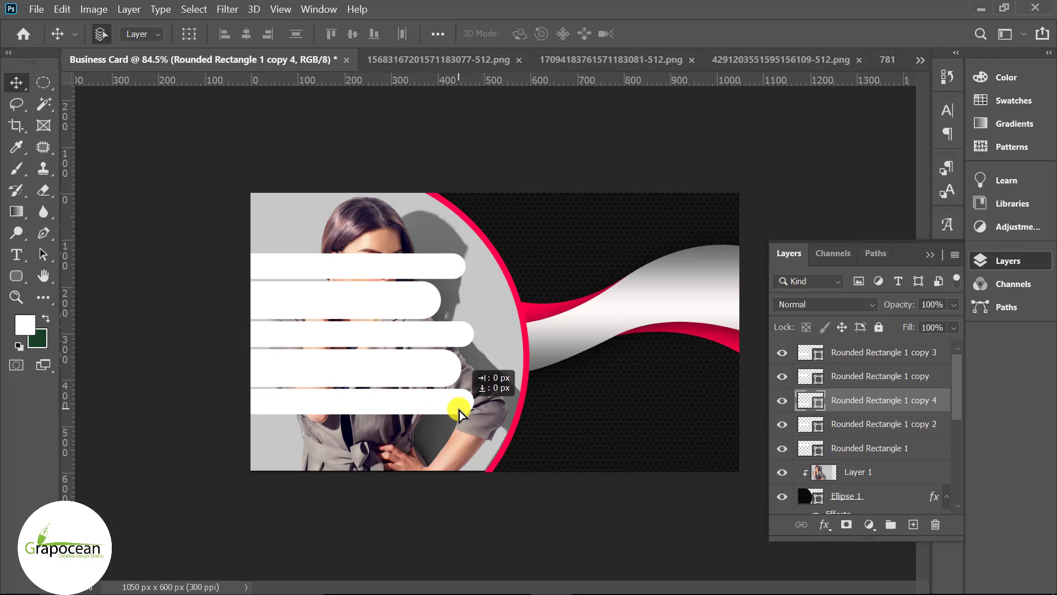
key("ctrl+t")
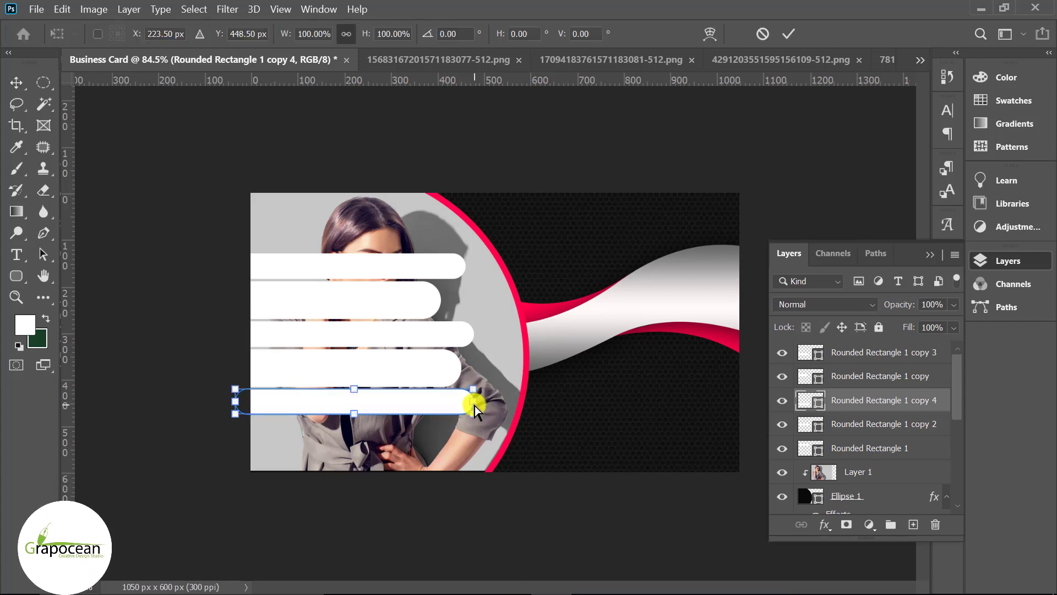
mouse_move(475, 405)
left_mouse_down()
mouse_move(495, 401)
mouse_move(450, 406)
left_mouse_up()
left_click(793, 33)
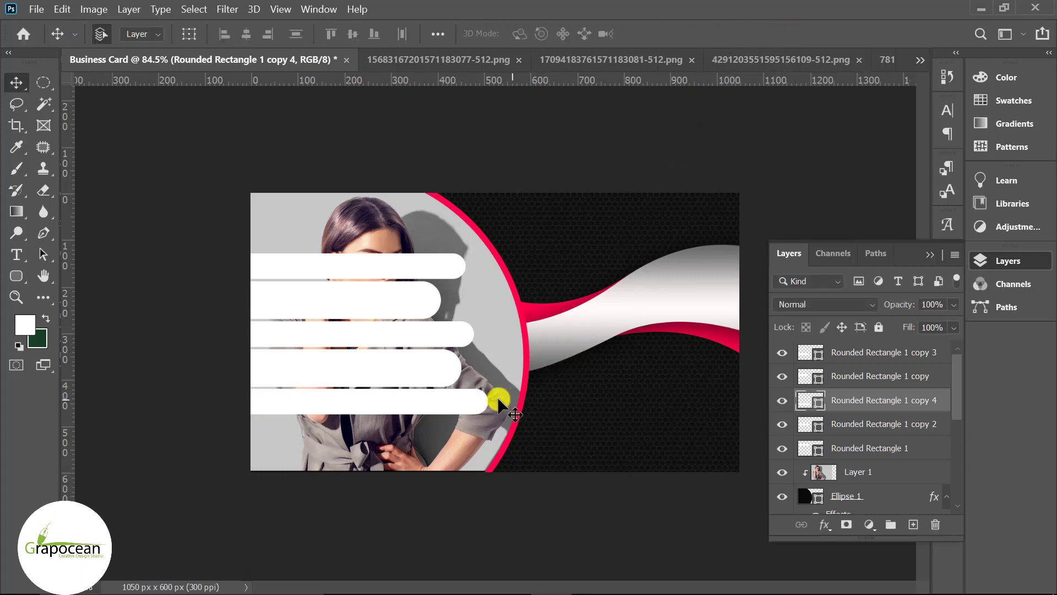
Place another duplicate white bar along the card's bottom edge.
left_click_drag(441, 379, 401, 444)
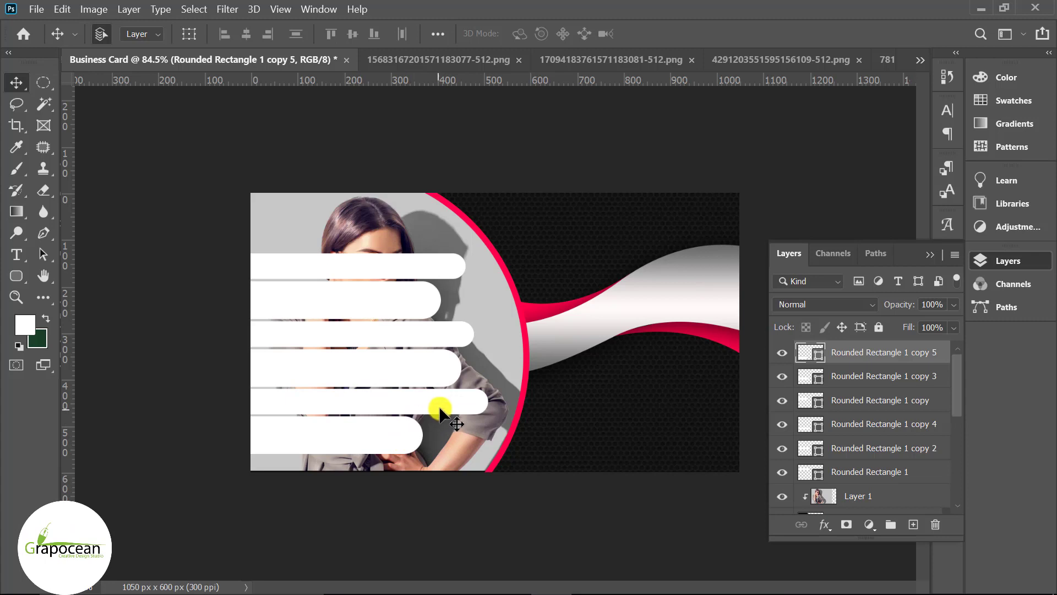
left_click_drag(441, 409, 471, 477)
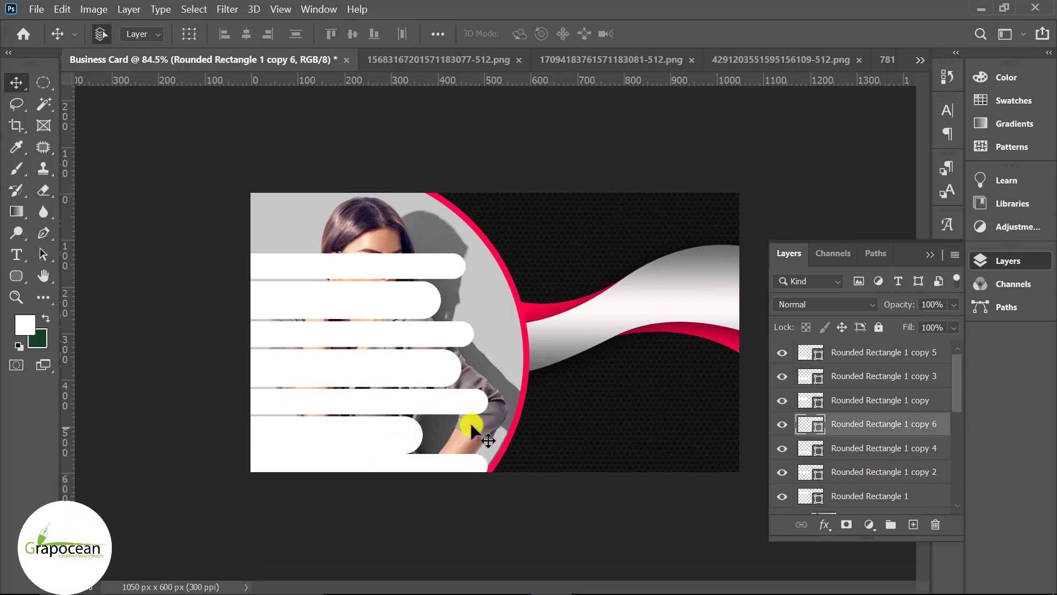
left_click(388, 430)
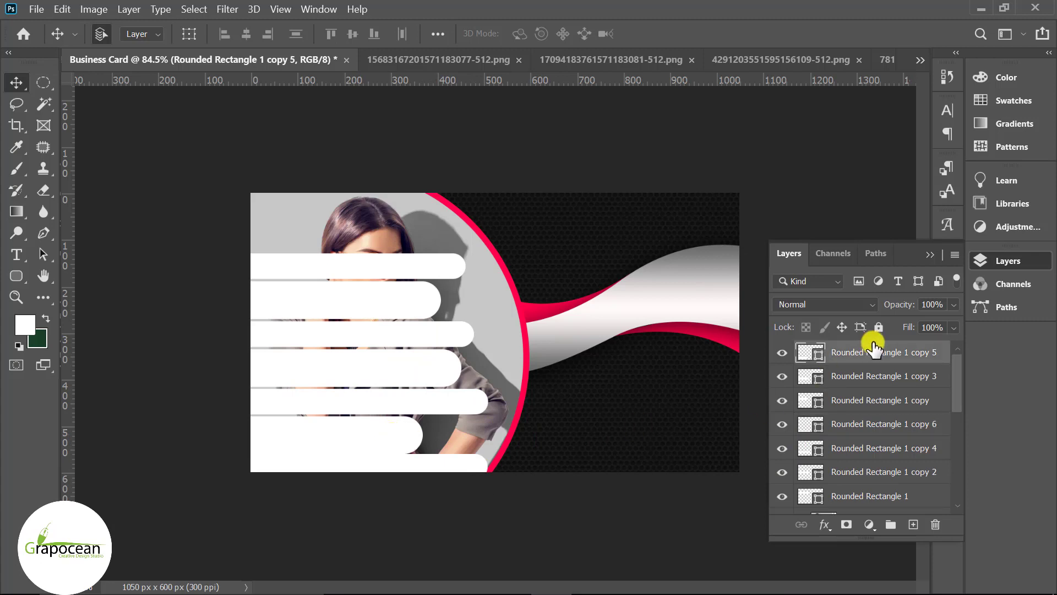
scroll(876, 375, "down", 2)
Select all bar layers and move the stack up to the card's top edge.
left_click(885, 427, "shift")
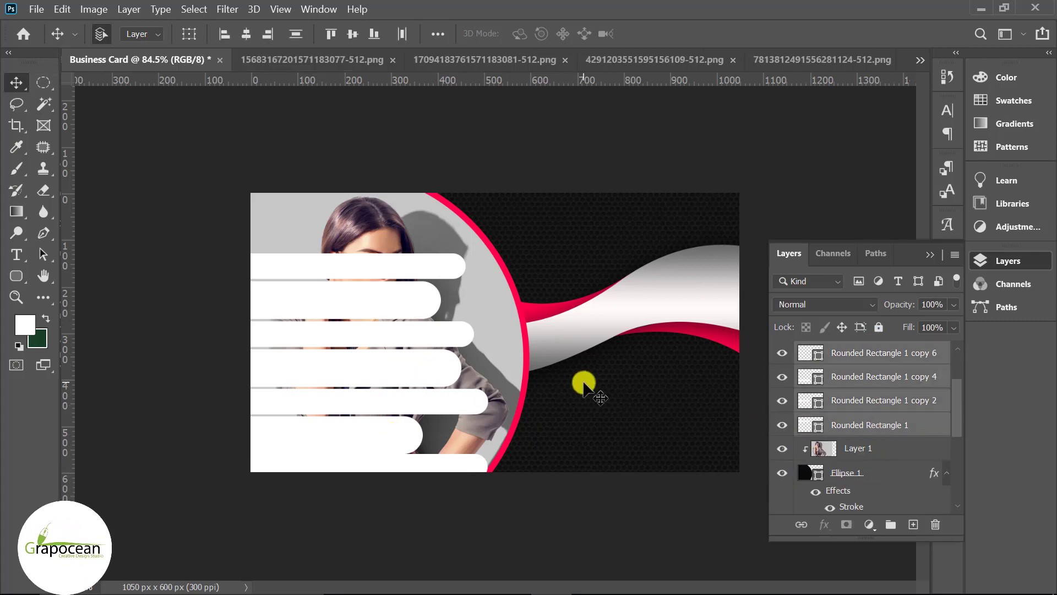
mouse_move(399, 300)
left_mouse_down()
mouse_move(393, 260)
mouse_move(378, 249)
left_mouse_up()
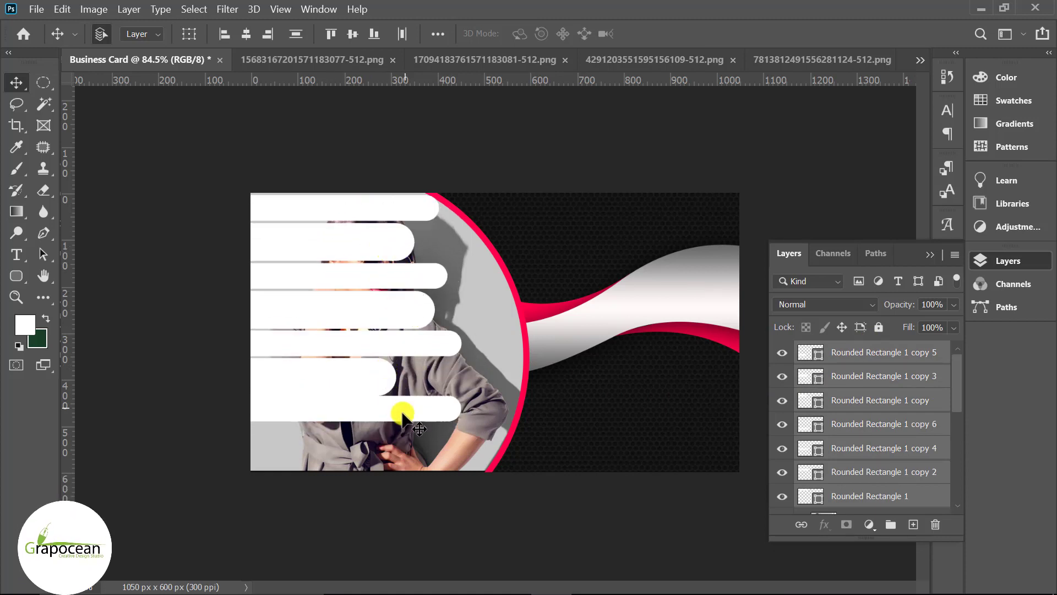
left_click_drag(401, 413, 390, 420)
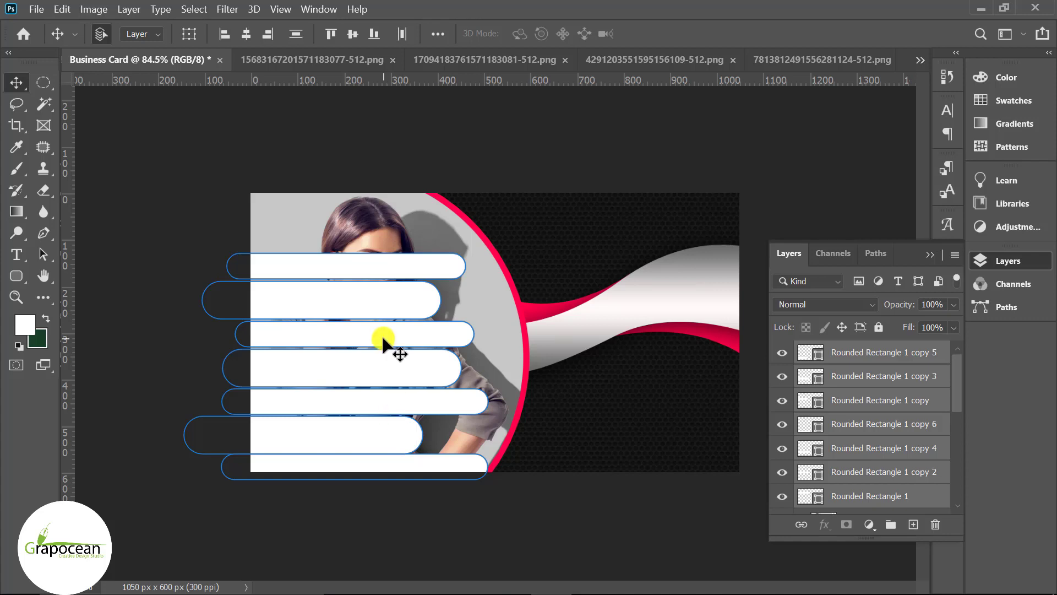
left_click_drag(384, 340, 376, 284)
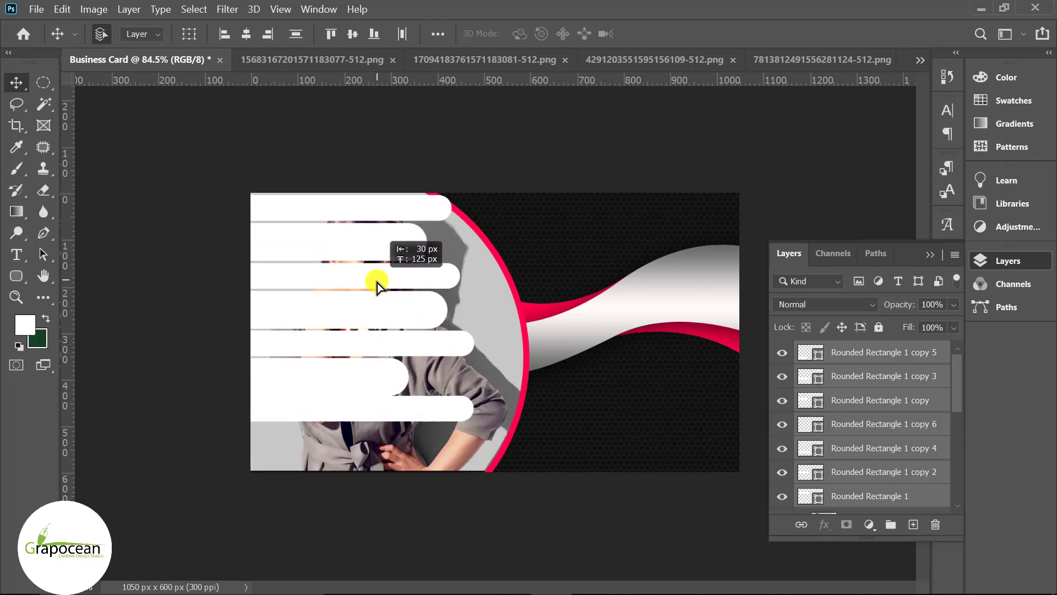
left_click(380, 496)
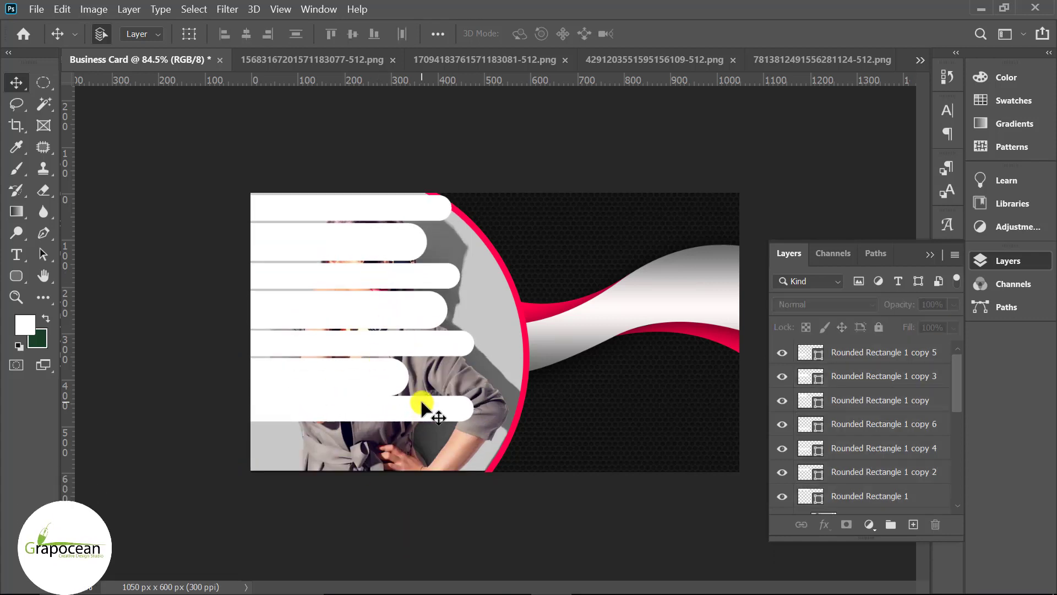
Try moving the bottom bar down, then undo that move and the extra duplicate.
left_click_drag(421, 406, 425, 457)
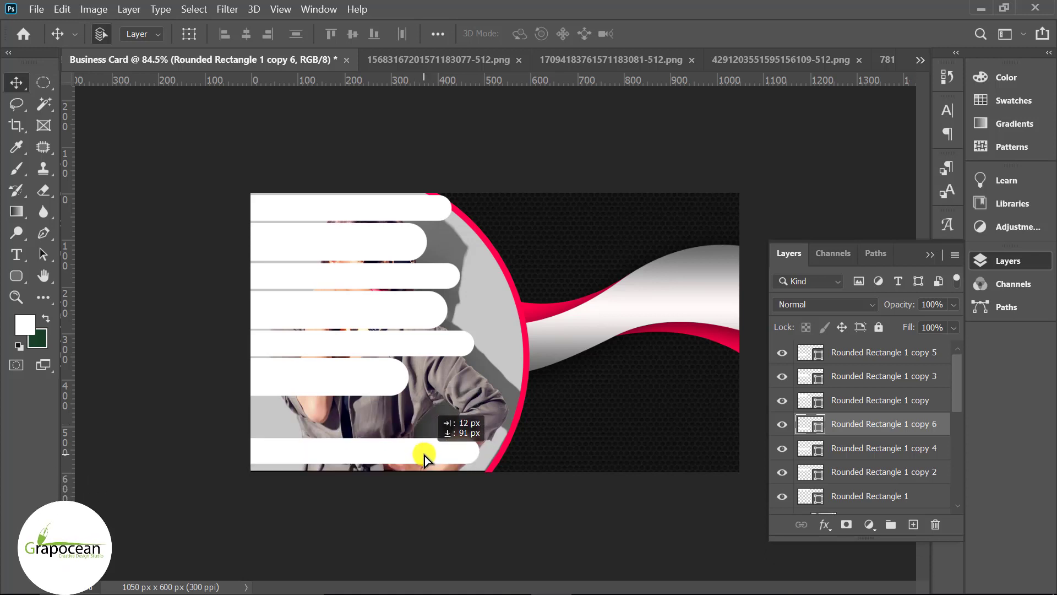
left_click_drag(424, 457, 429, 459)
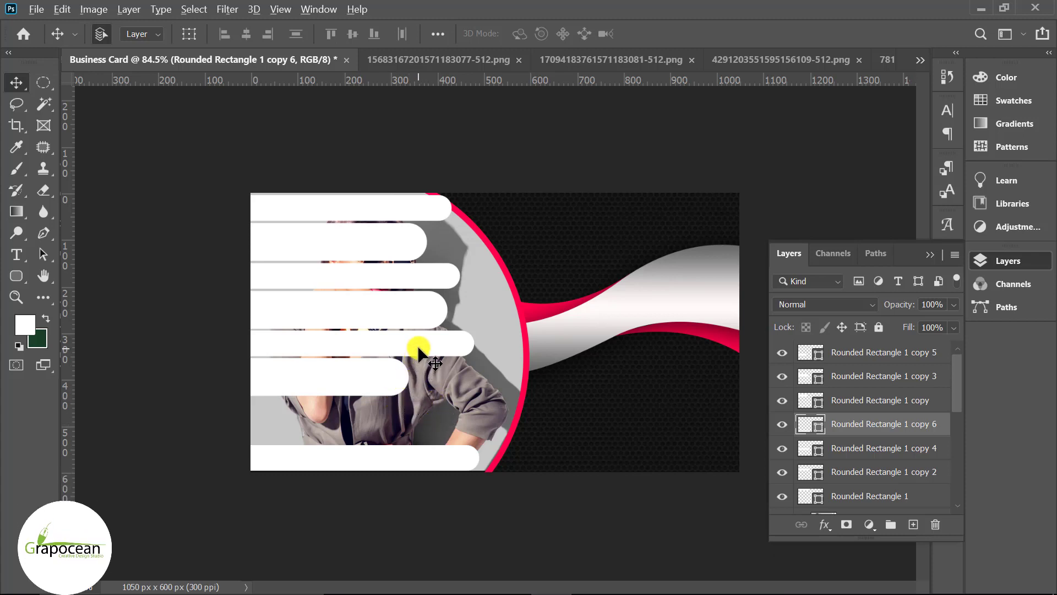
key("ctrl+z")
key("ctrl+z")
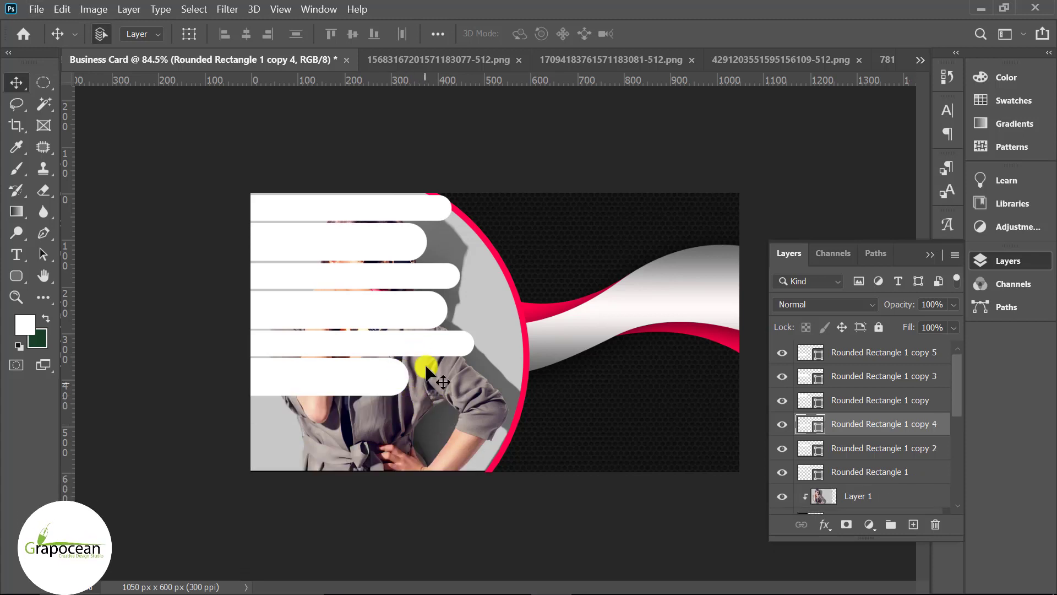
left_click_drag(410, 313, 427, 439)
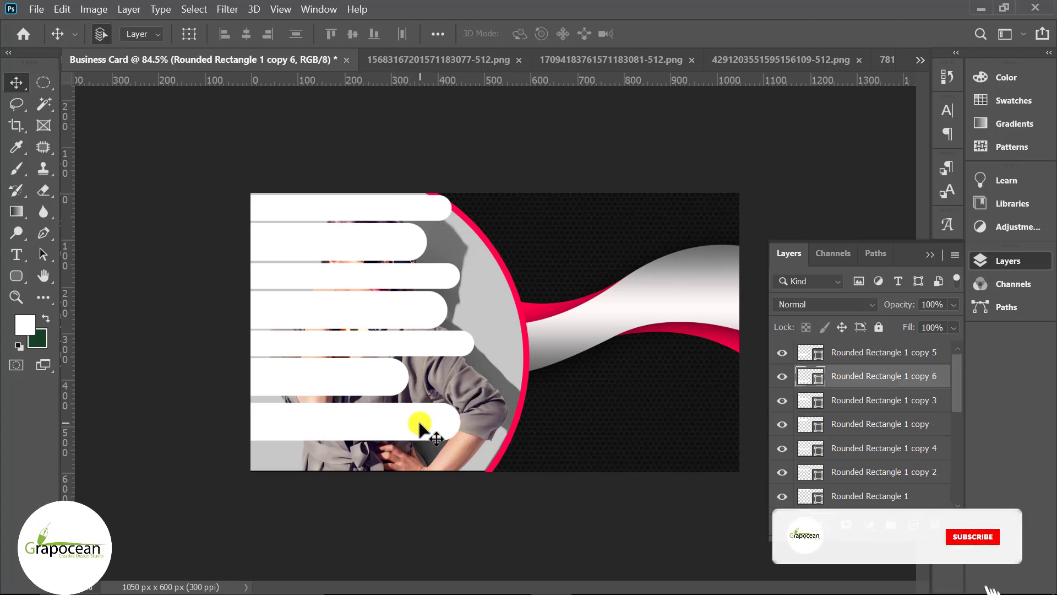
key("ctrl+z")
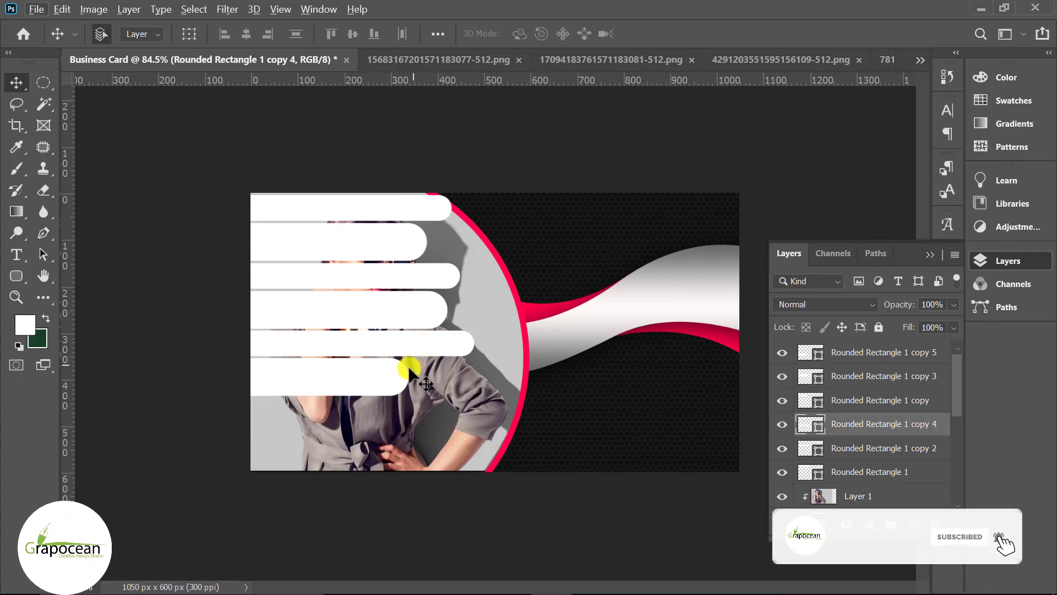
Widen the lowest bar to the right and copy it beneath at the wider size.
left_click(392, 370)
key("ctrl+t")
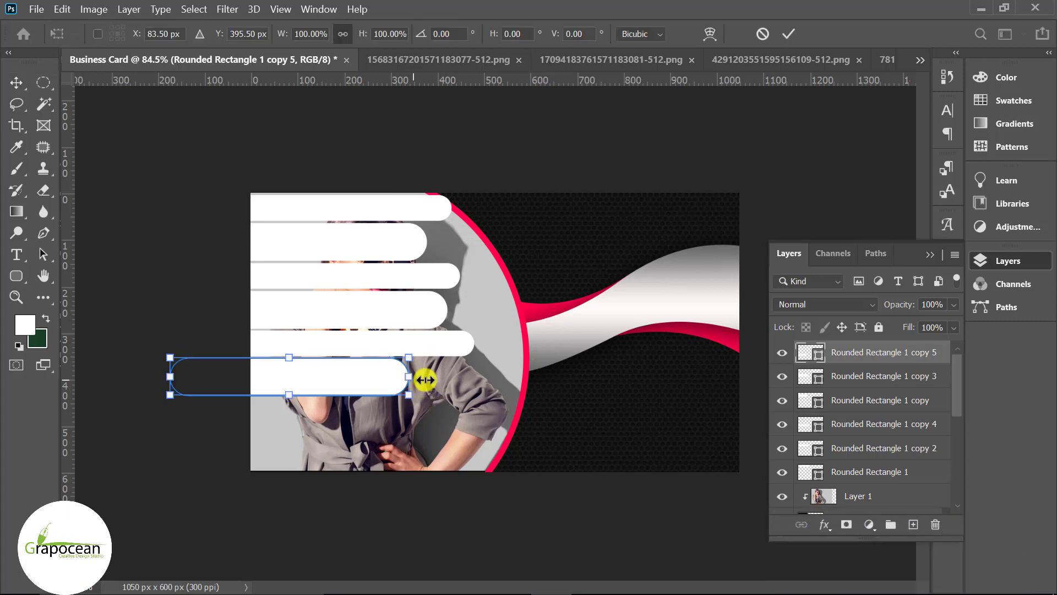
left_click_drag(408, 376, 503, 378)
left_click(789, 33)
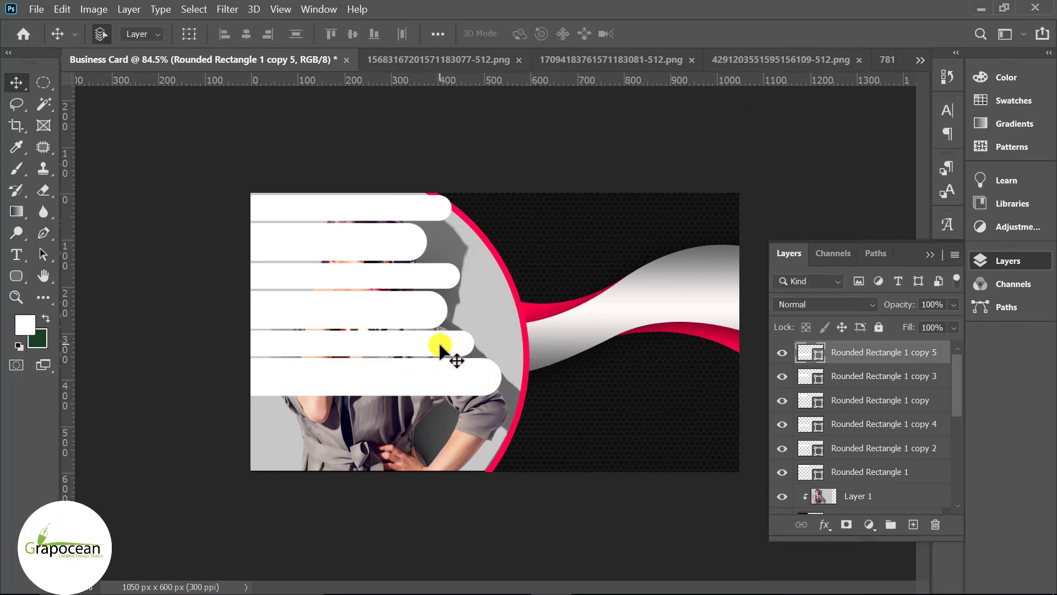
mouse_move(438, 345)
left_mouse_down()
mouse_move(481, 417)
mouse_move(514, 408)
left_mouse_up()
key("ctrl+t")
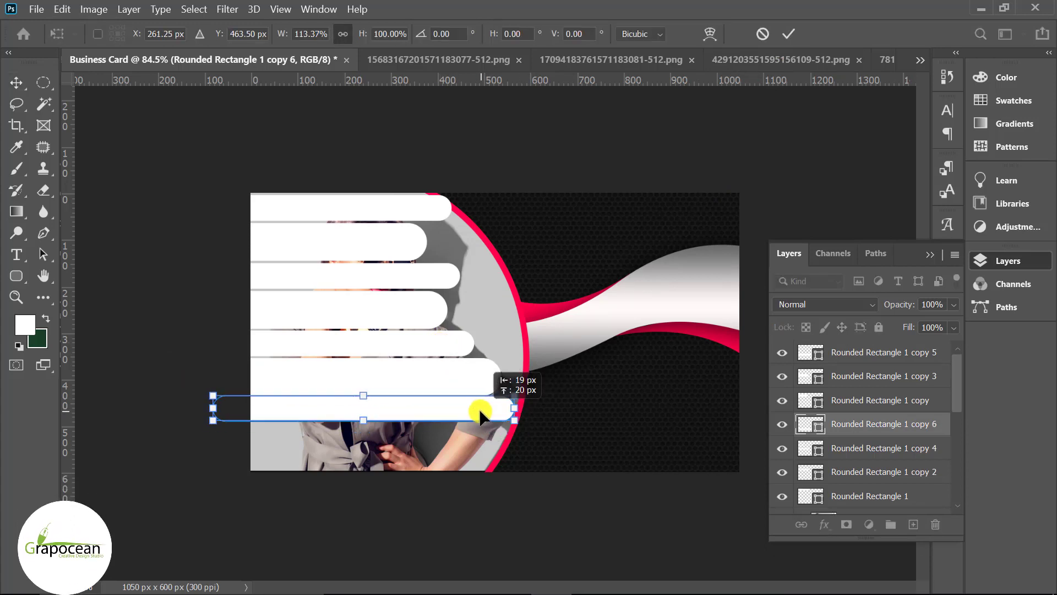
left_click(788, 34)
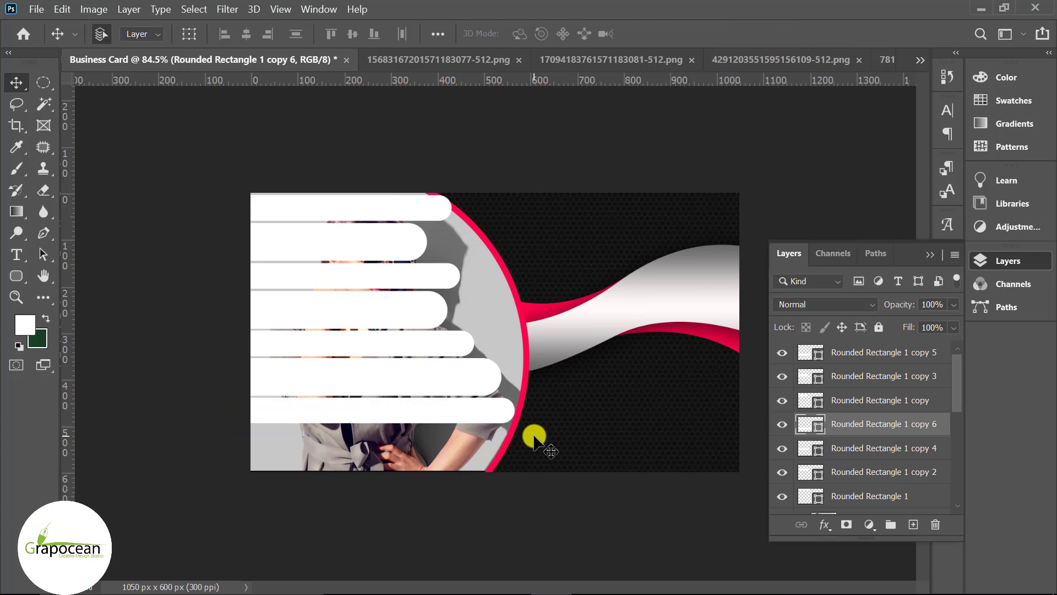
Copy a bar to the card's bottom edge, widen it, and nudge it into place.
left_click_drag(403, 410, 436, 463, "alt")
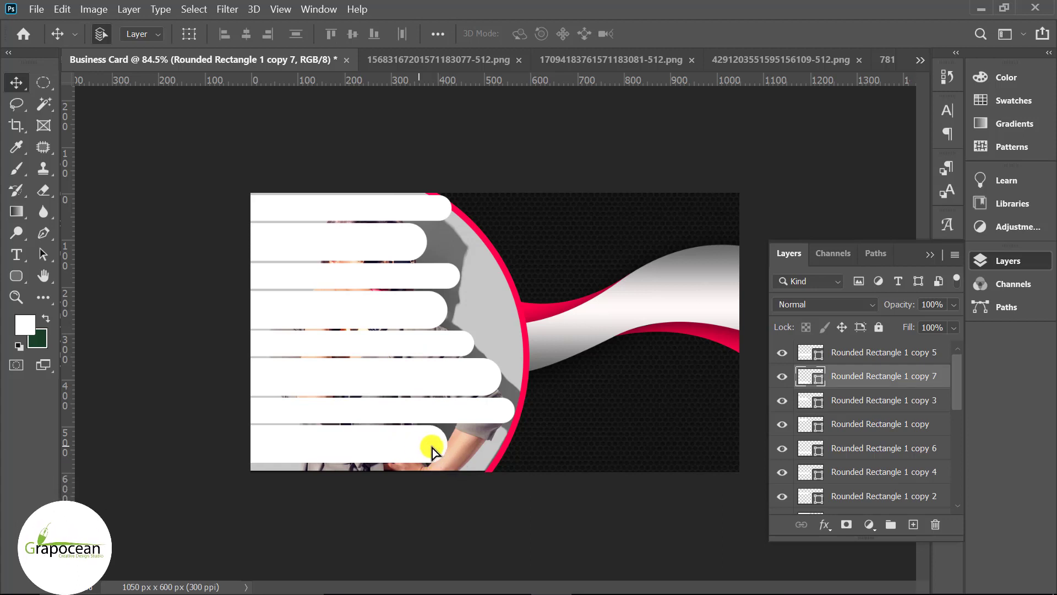
key("ctrl+t")
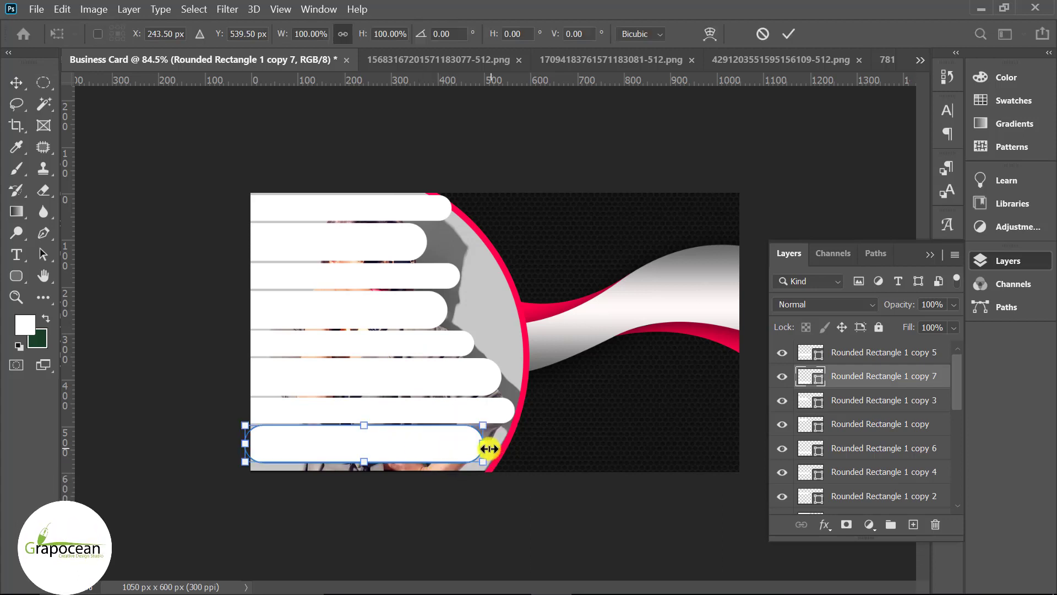
mouse_move(489, 449)
left_mouse_down()
mouse_move(502, 448)
mouse_move(414, 455)
left_mouse_up()
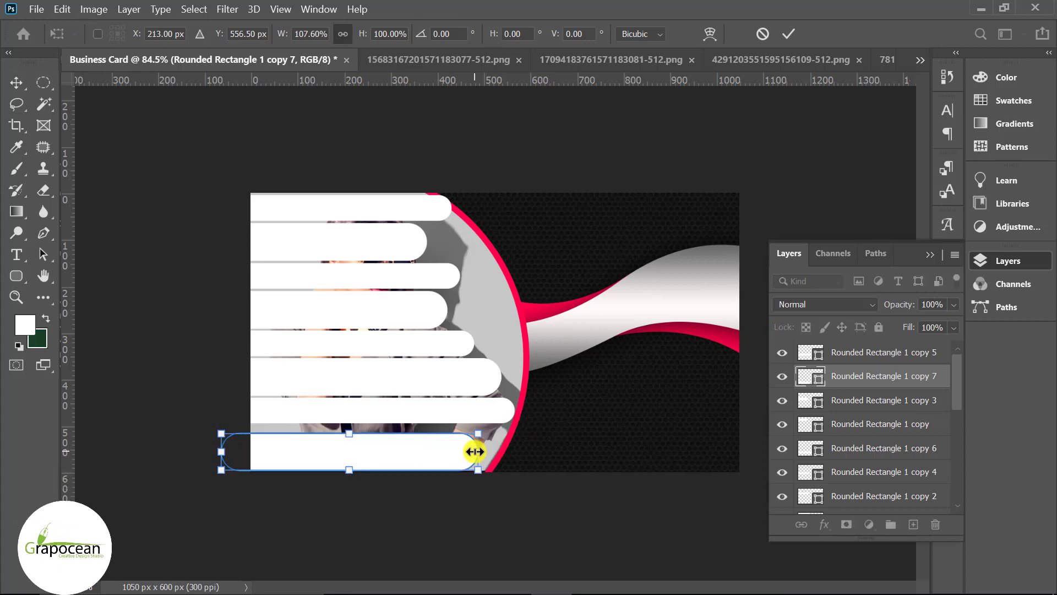
key("Up")
key("Up")
key("Up")
key("Up")
key("Up")
key("Up")
key("Up")
key("Up")
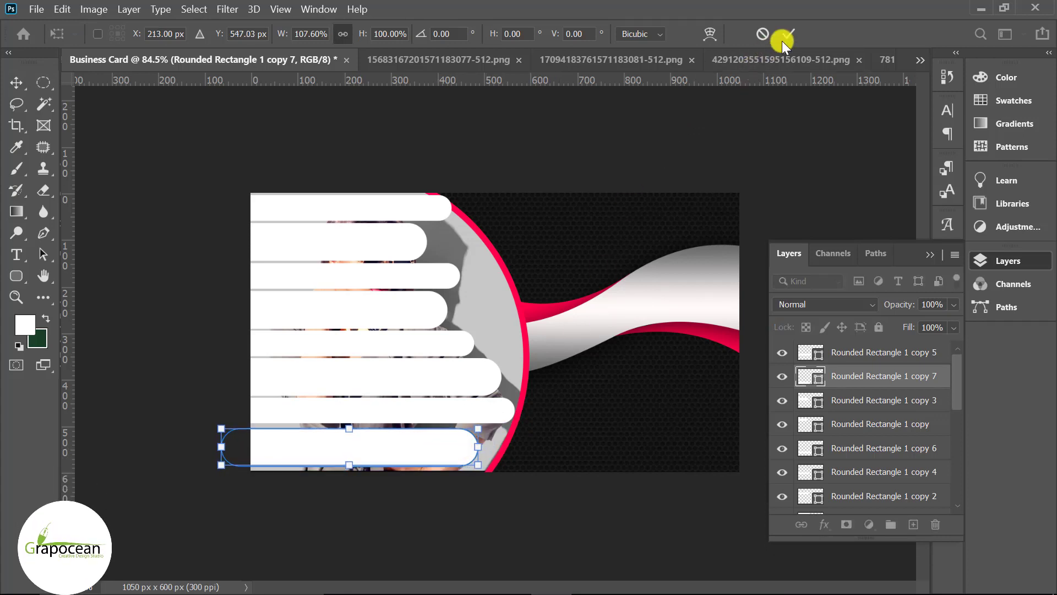
left_click(782, 40)
left_click_drag(444, 435, 466, 441)
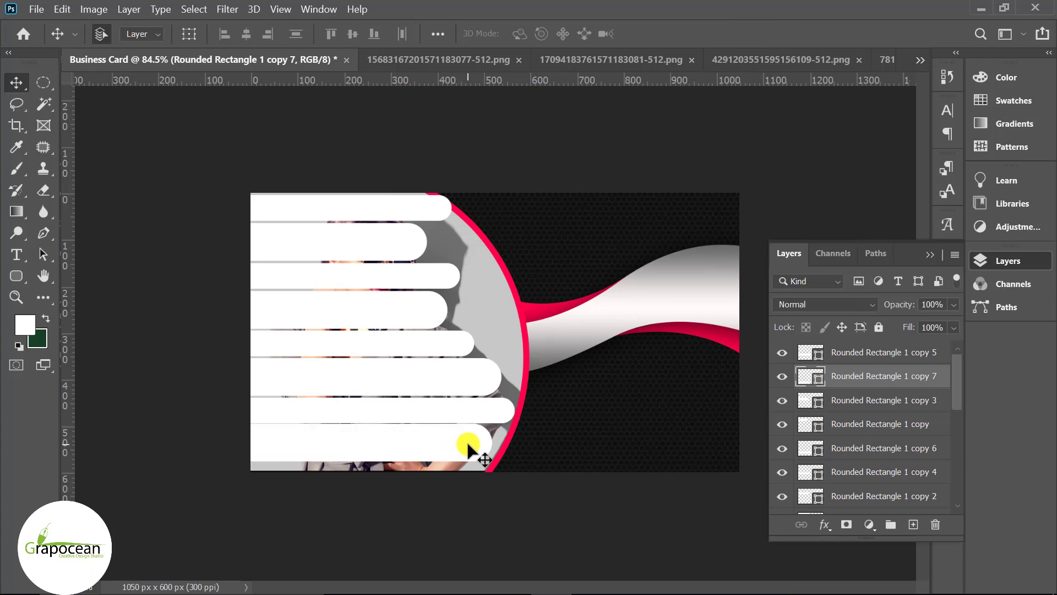
key("Down")
key("Down")
key("Down")
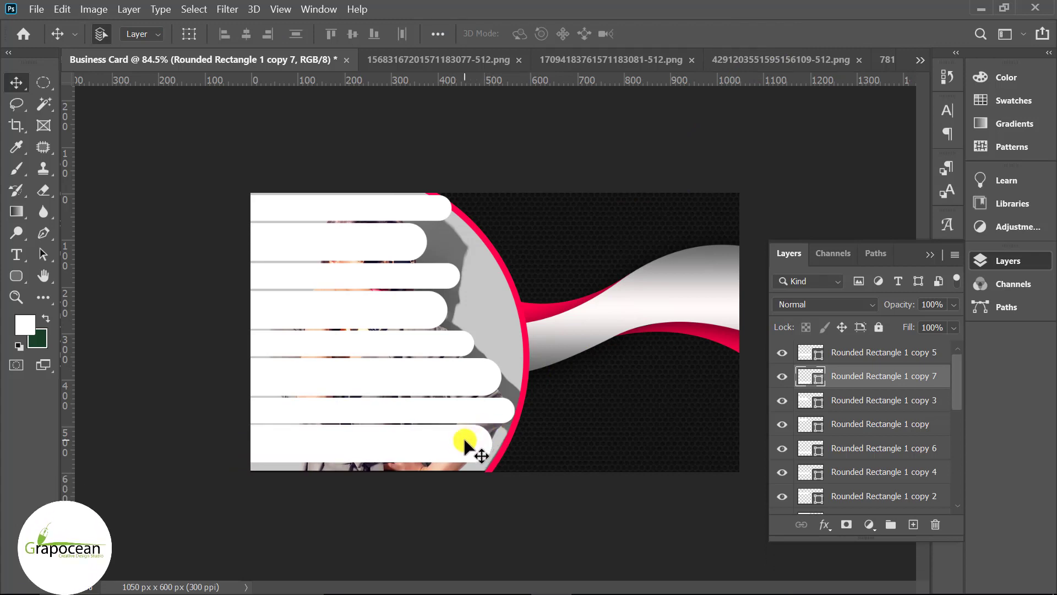
key("Up")
key("Up")
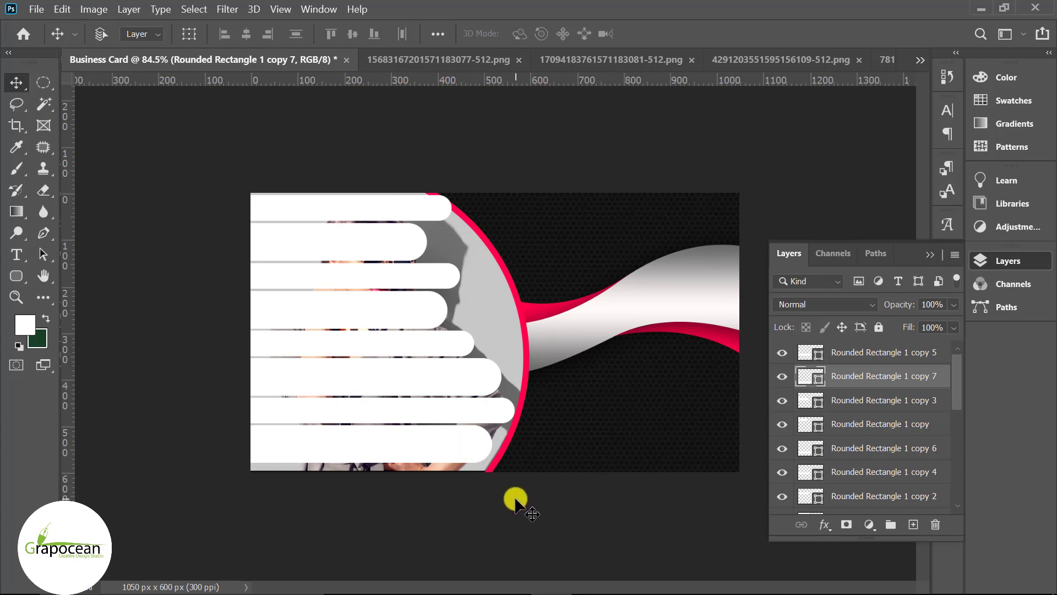
scroll(504, 492, "up", 2)
scroll(504, 493, "down", 1)
Select every rounded bar layer, from Rounded Rectangle 1 up to copy 5.
scroll(506, 492, "down", 1)
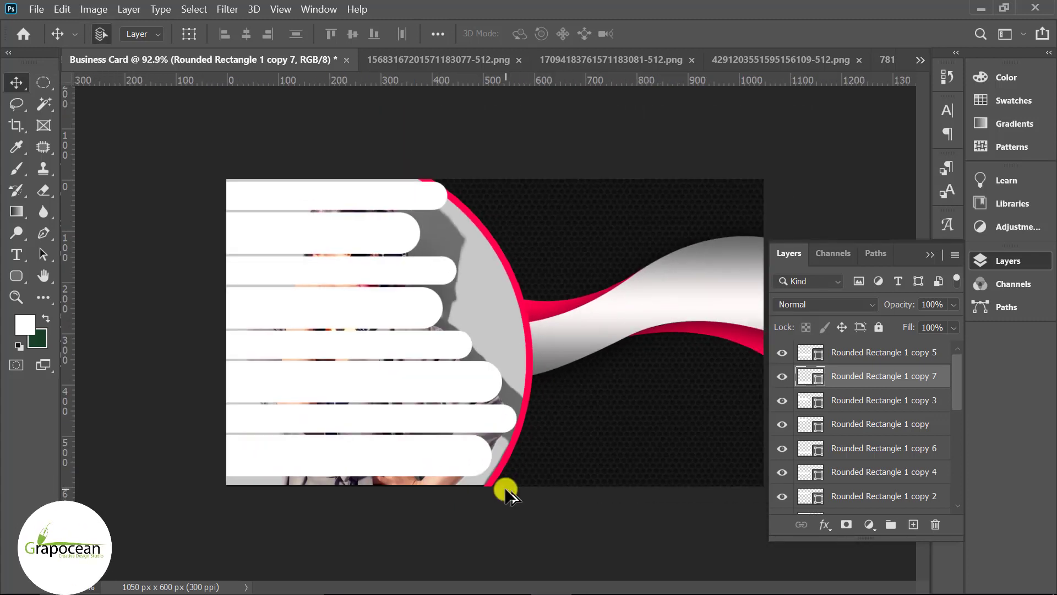
left_click(878, 352)
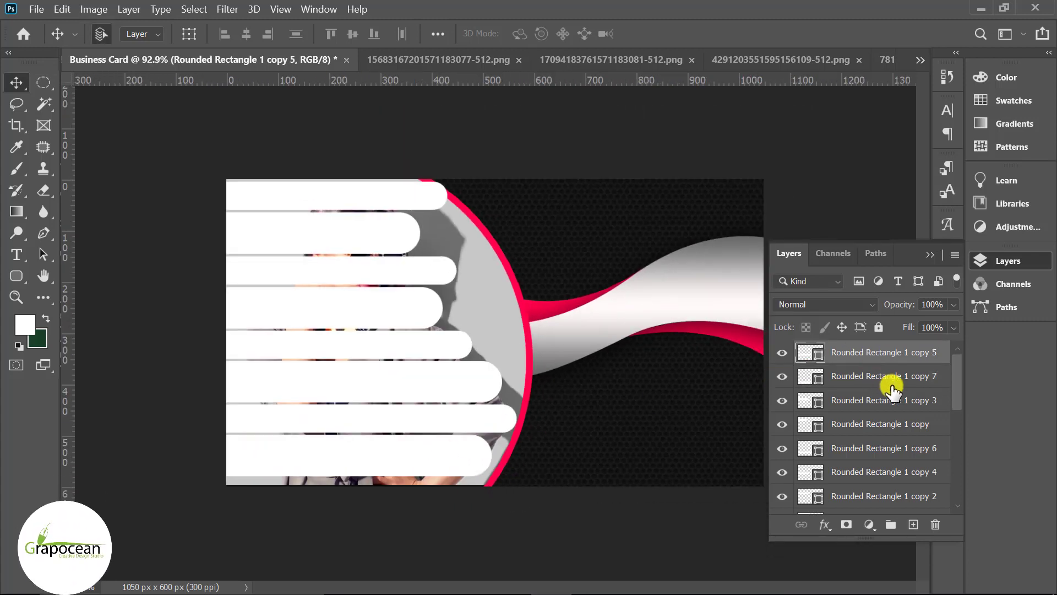
scroll(897, 396, "down", 2)
left_click(902, 425, "shift")
scroll(901, 427, "up", 2)
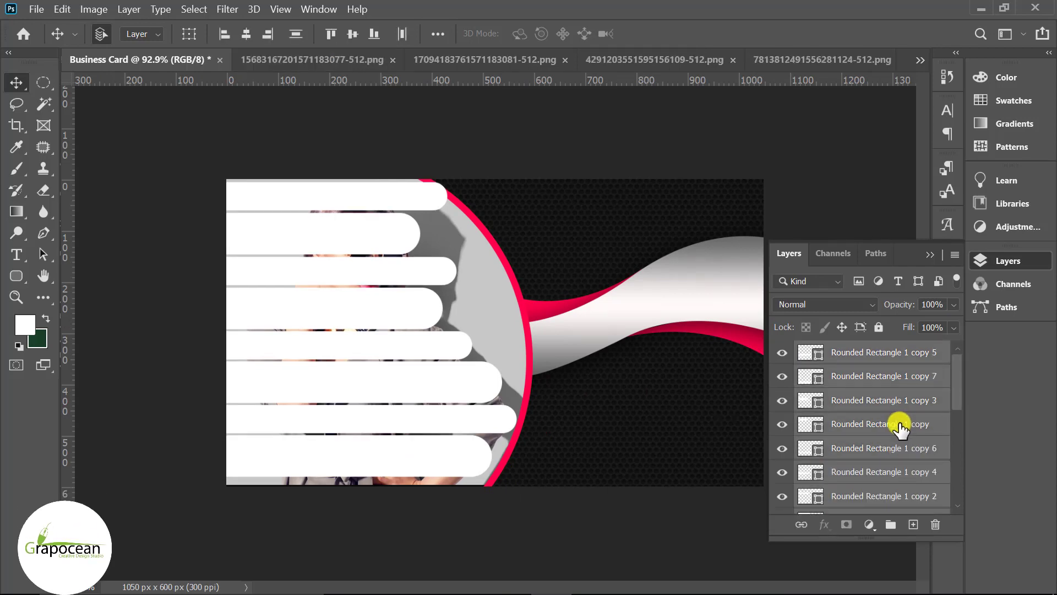
key("Down")
key("Down")
key("Down")
key("Down")
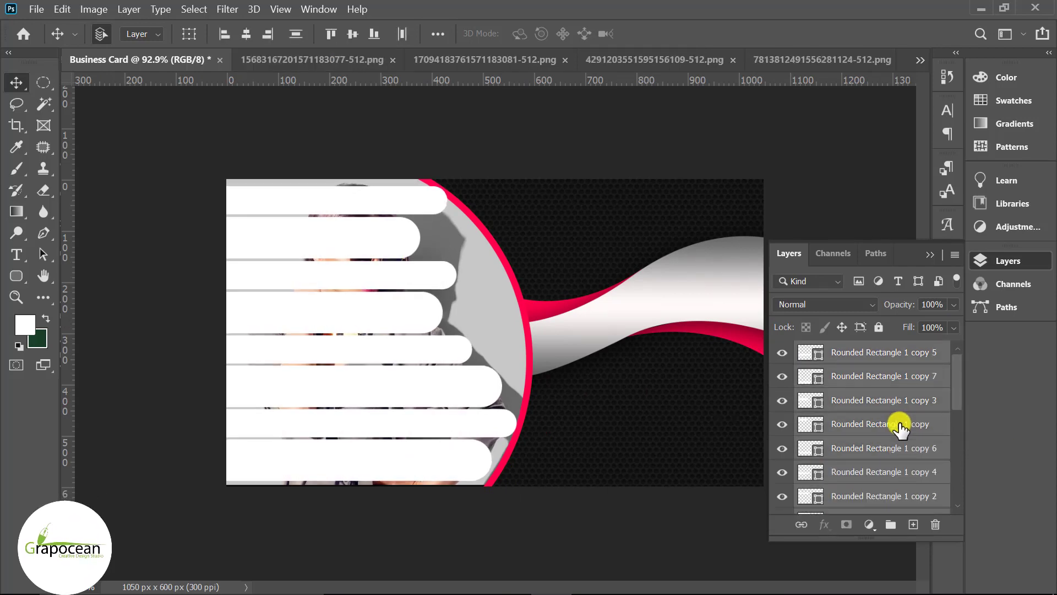
left_click(423, 205)
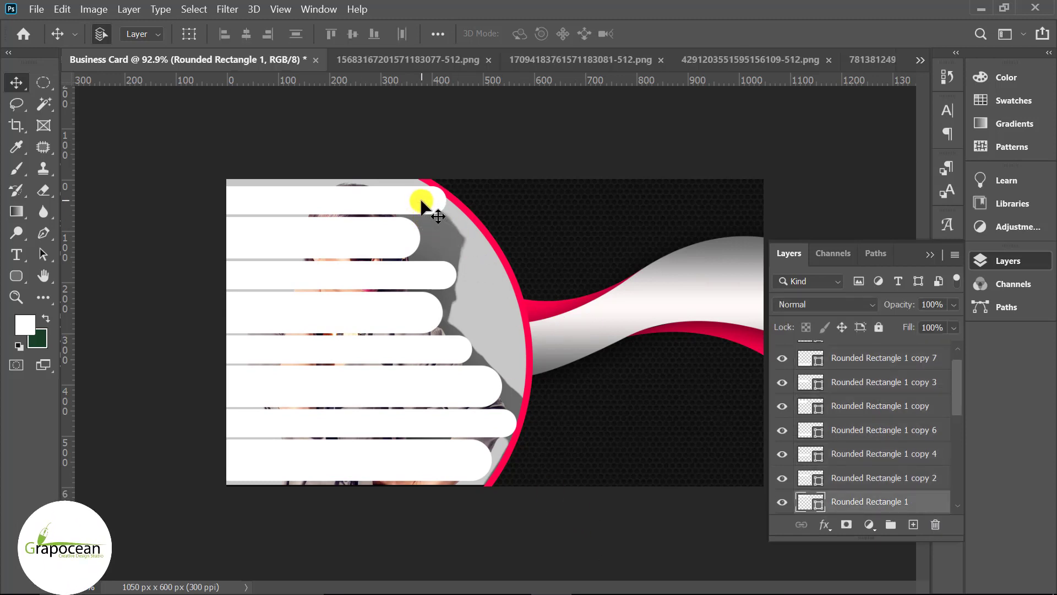
left_click(497, 426)
scroll(963, 423, "up", 1)
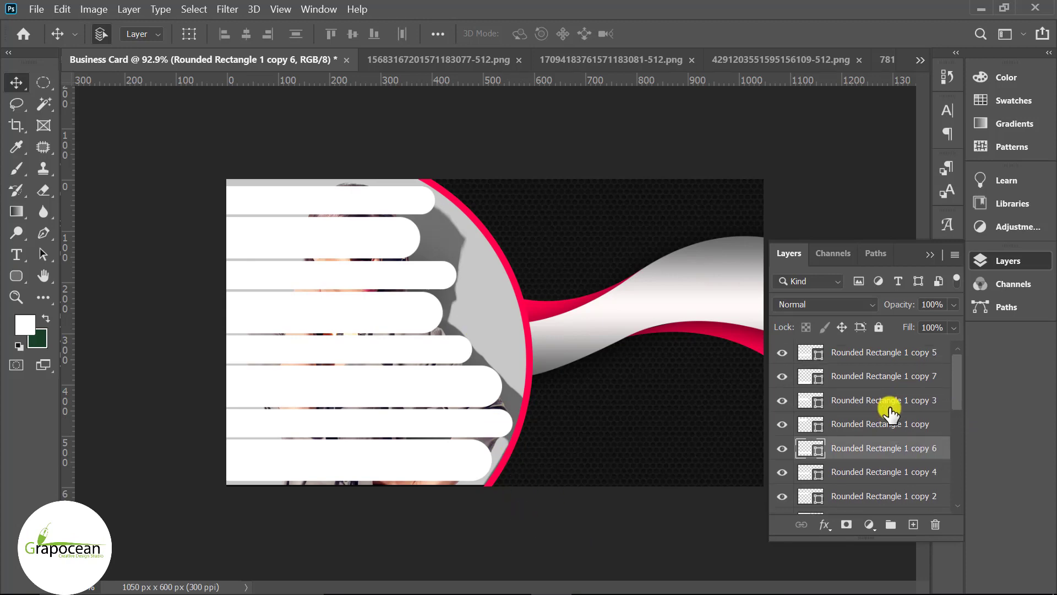
left_click(889, 357)
scroll(902, 441, "down", 3)
Convert the selected white bar layers into a single smart object.
left_click(901, 454, "shift")
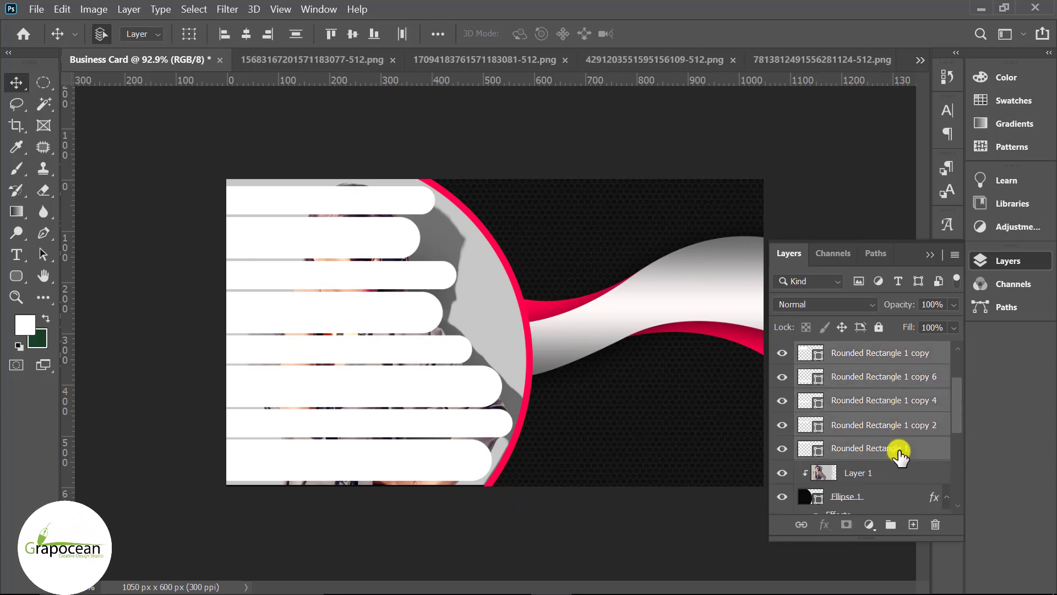
right_click(897, 450)
left_click(744, 331)
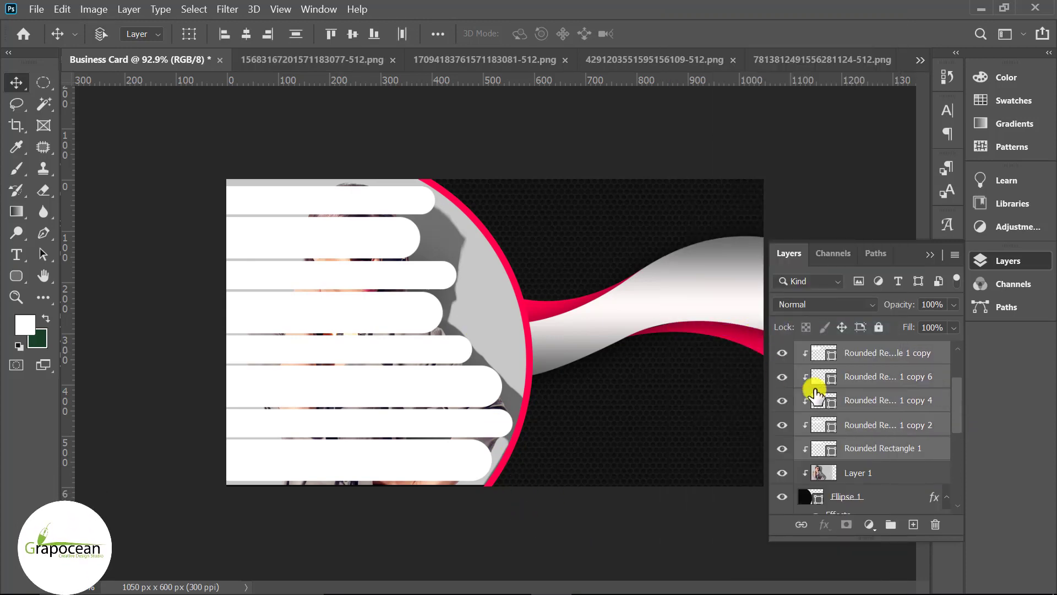
right_click(892, 441)
left_click(737, 239)
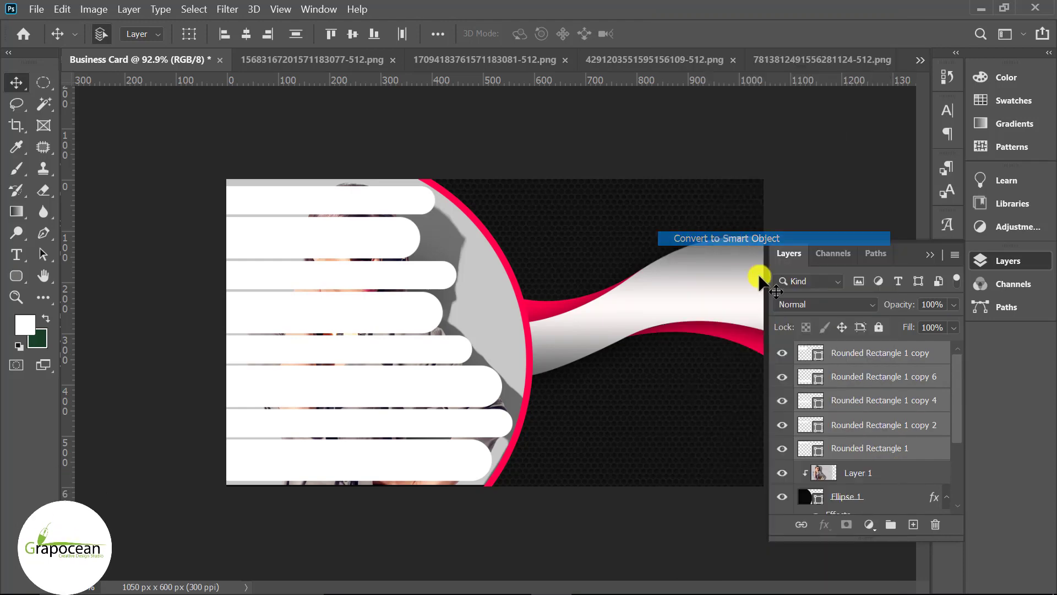
left_click(783, 353)
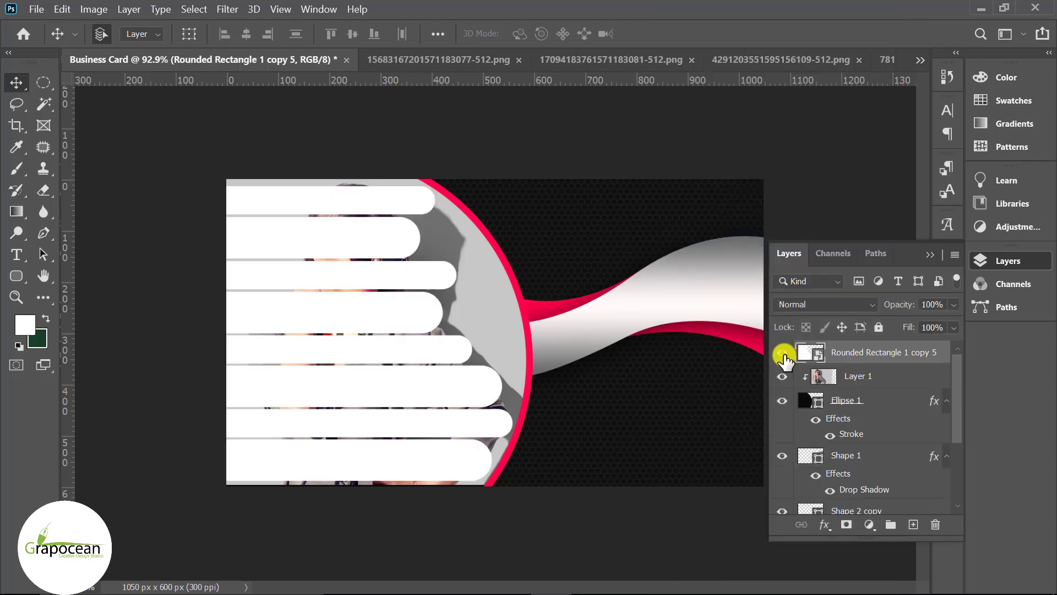
Move the model photo layer above the bars and clip it to them.
left_click(888, 403)
left_click(893, 380)
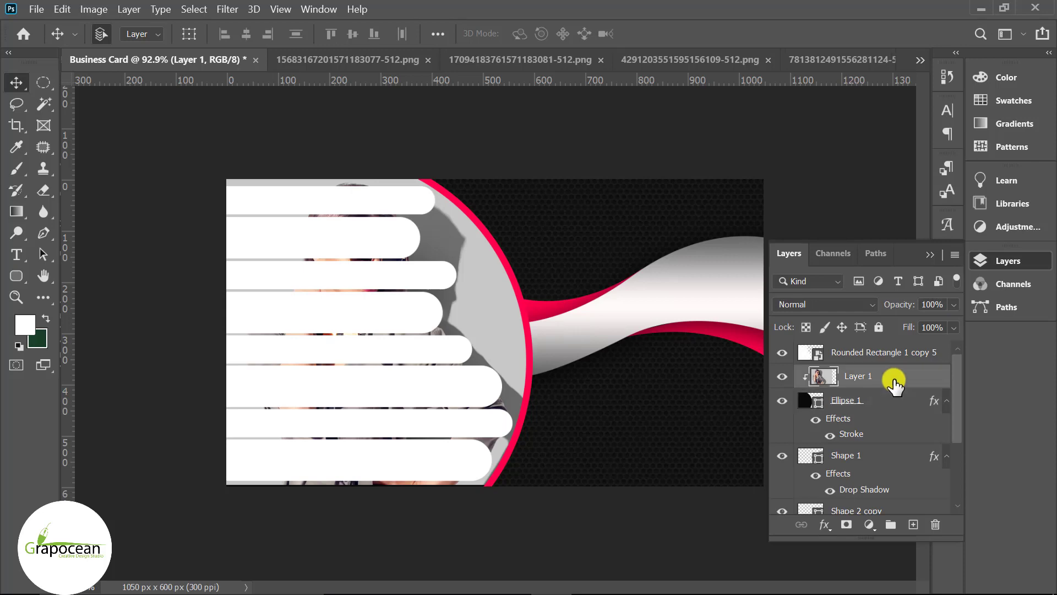
left_click_drag(893, 381, 892, 348)
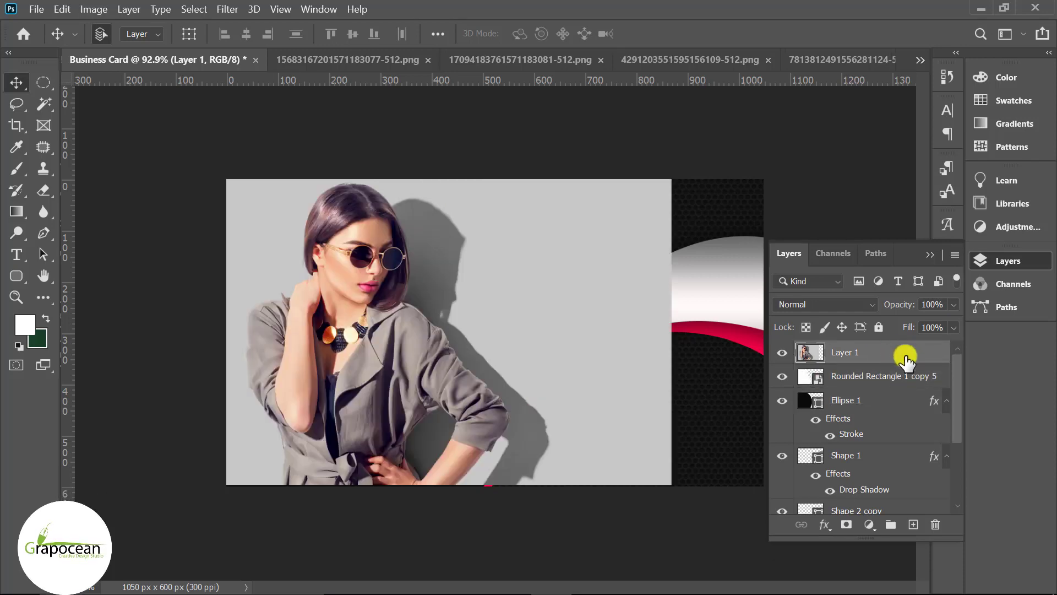
right_click(891, 361)
left_click(775, 329)
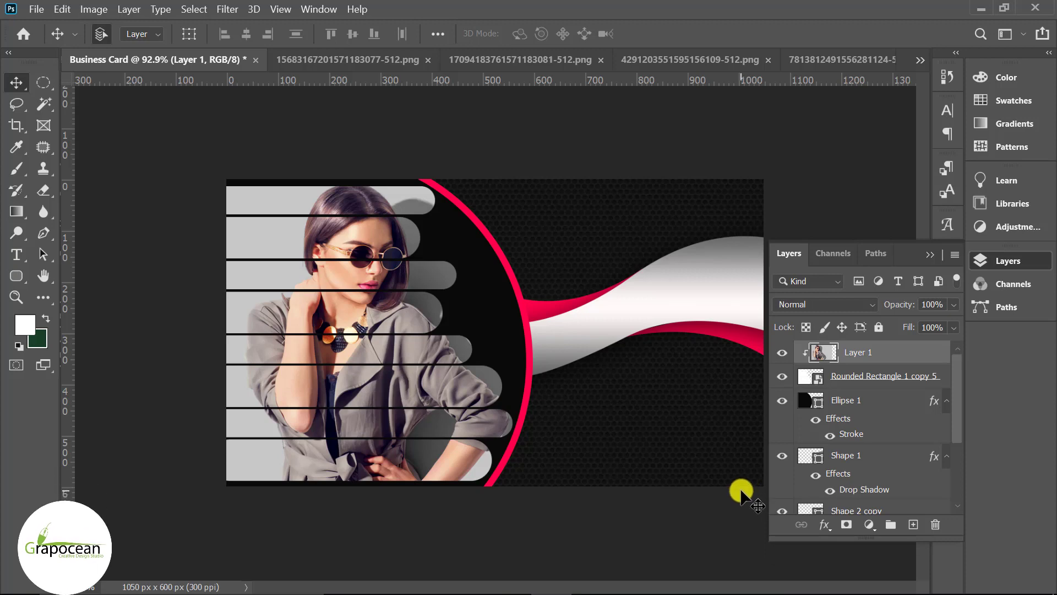
right_click(896, 380)
left_click(900, 376)
Give the bars smart object a Normal-mode drop shadow with raised opacity.
right_click(906, 379)
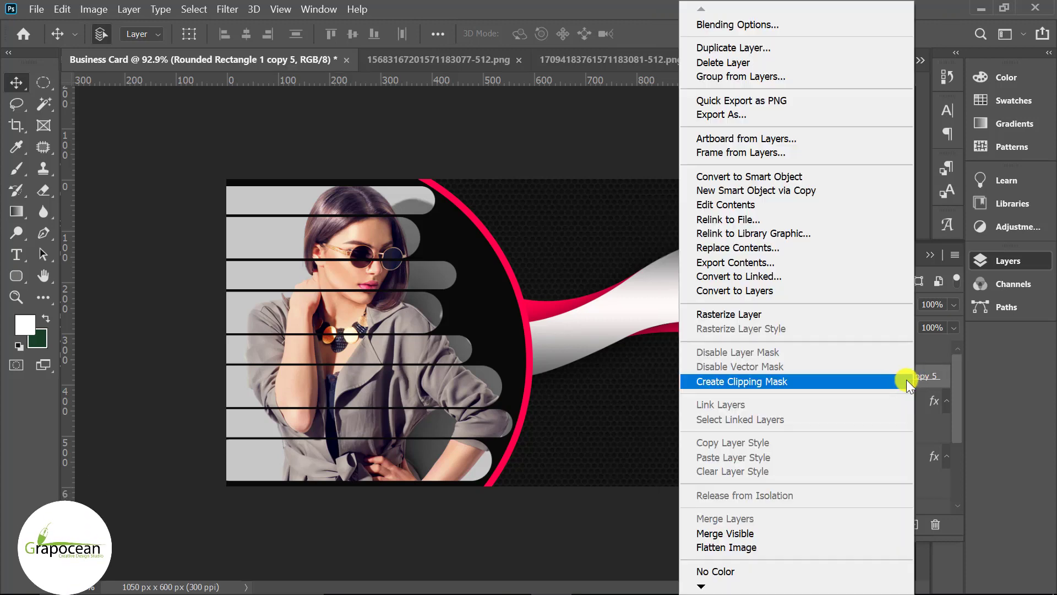
left_click(732, 25)
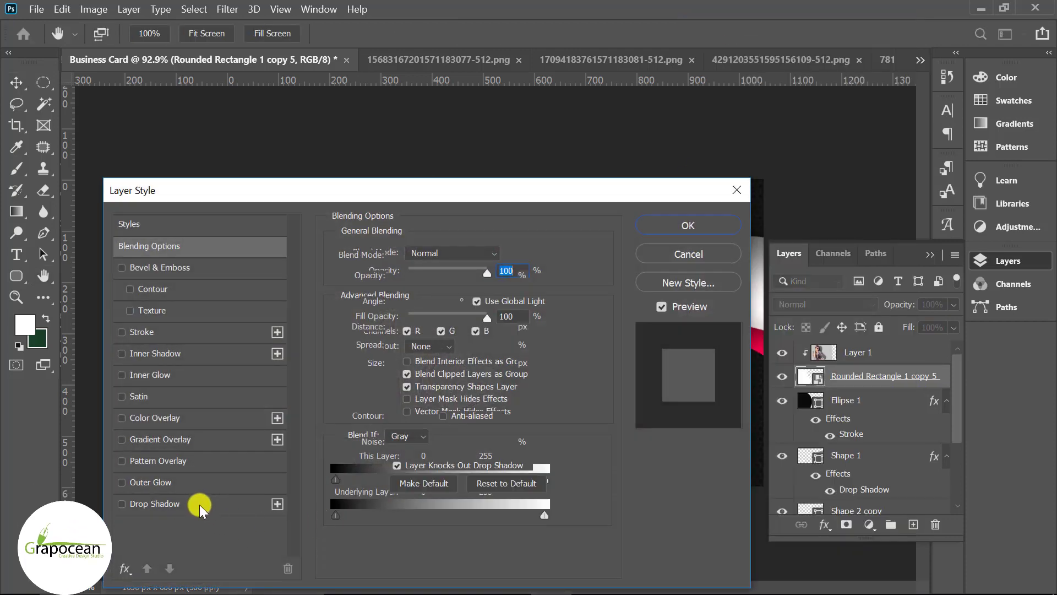
left_click(201, 503)
left_click_drag(446, 201, 846, 206)
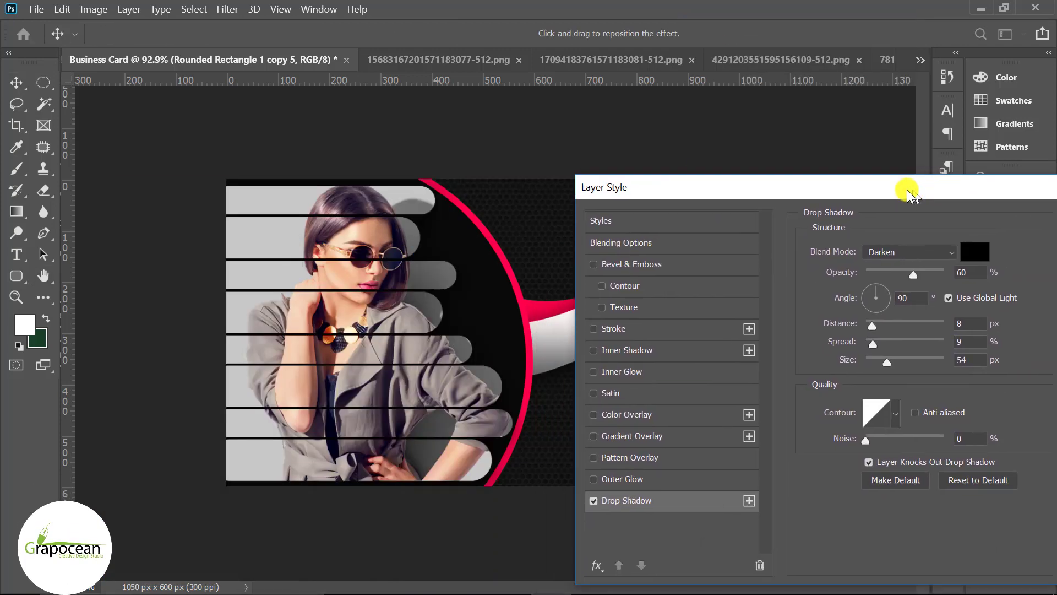
left_click_drag(848, 290, 869, 282)
left_click(841, 252)
left_click(807, 186)
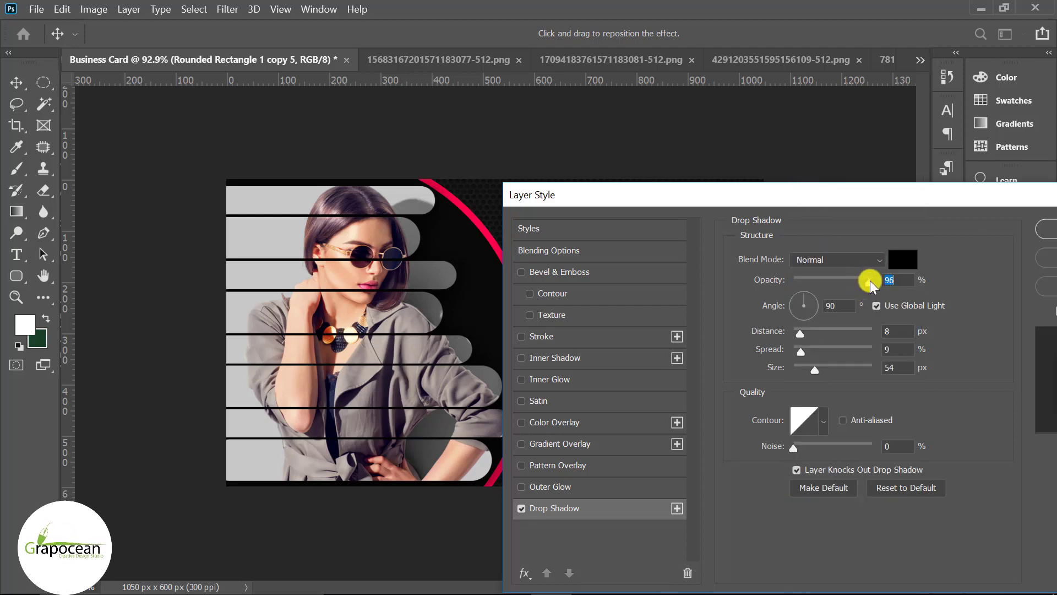
mouse_move(838, 210)
left_mouse_down()
mouse_move(696, 402)
mouse_move(531, 412)
left_mouse_up()
left_click(713, 444)
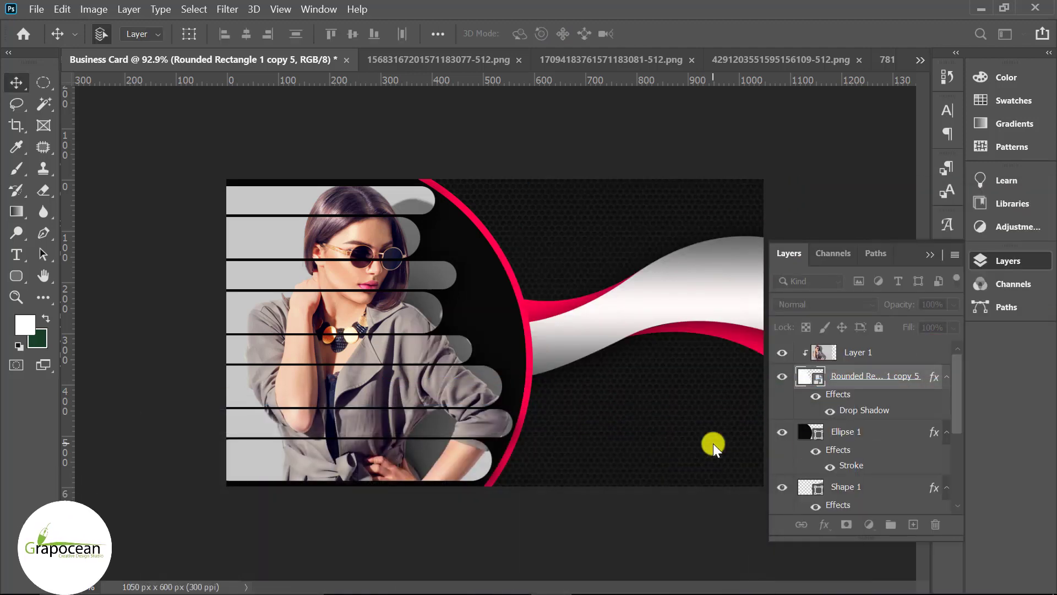
Give Ellipse 1 a Luminosity Pattern Overlay at 100% opacity and about 149% scale.
left_click(871, 437)
right_click(866, 431)
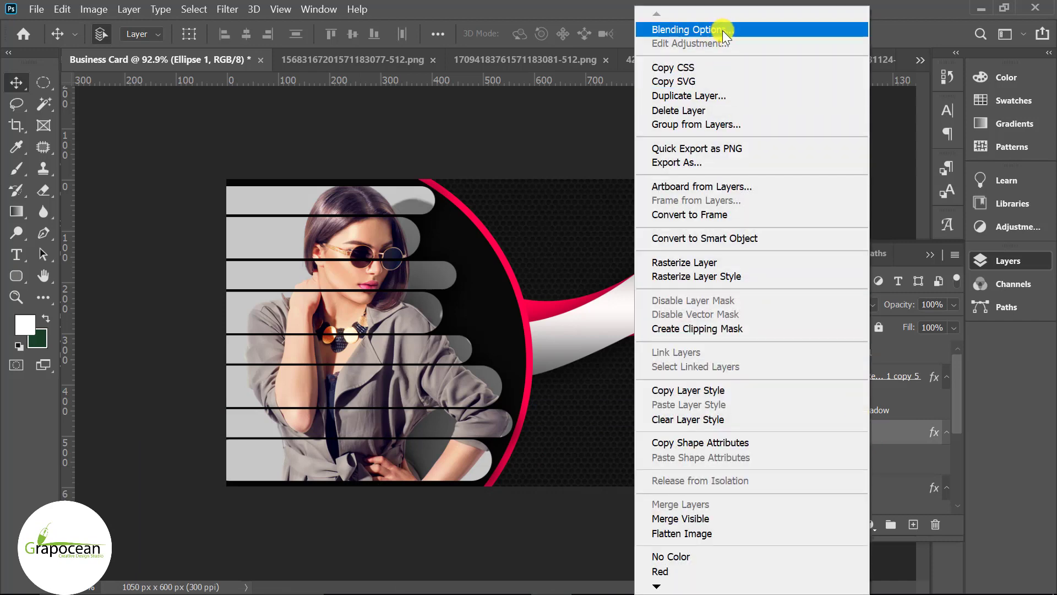
left_click(723, 31)
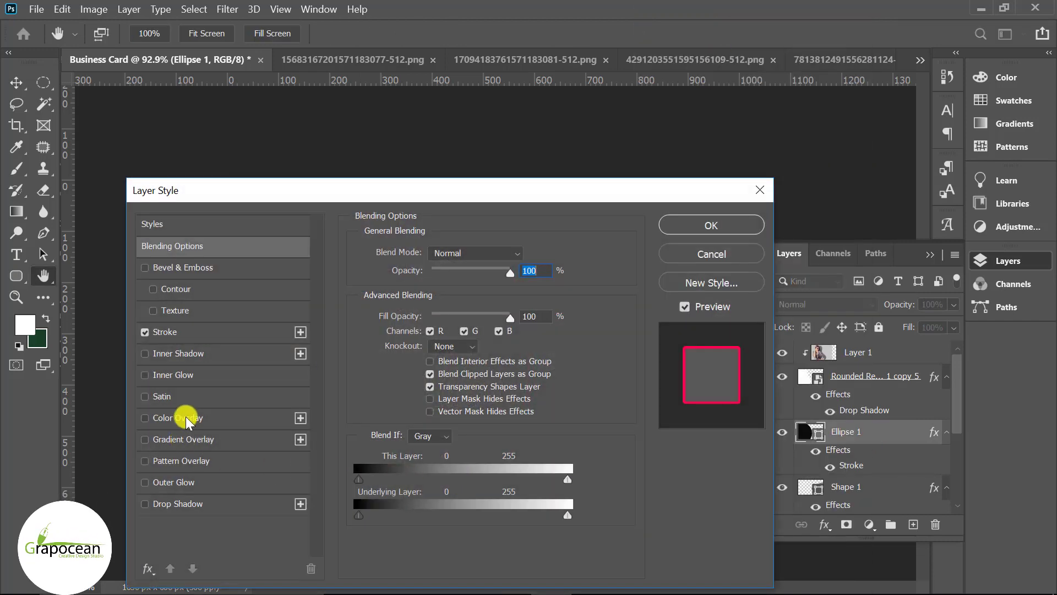
left_click(195, 461)
mouse_move(542, 191)
left_mouse_down()
mouse_move(1006, 526)
mouse_move(925, 250)
left_mouse_up()
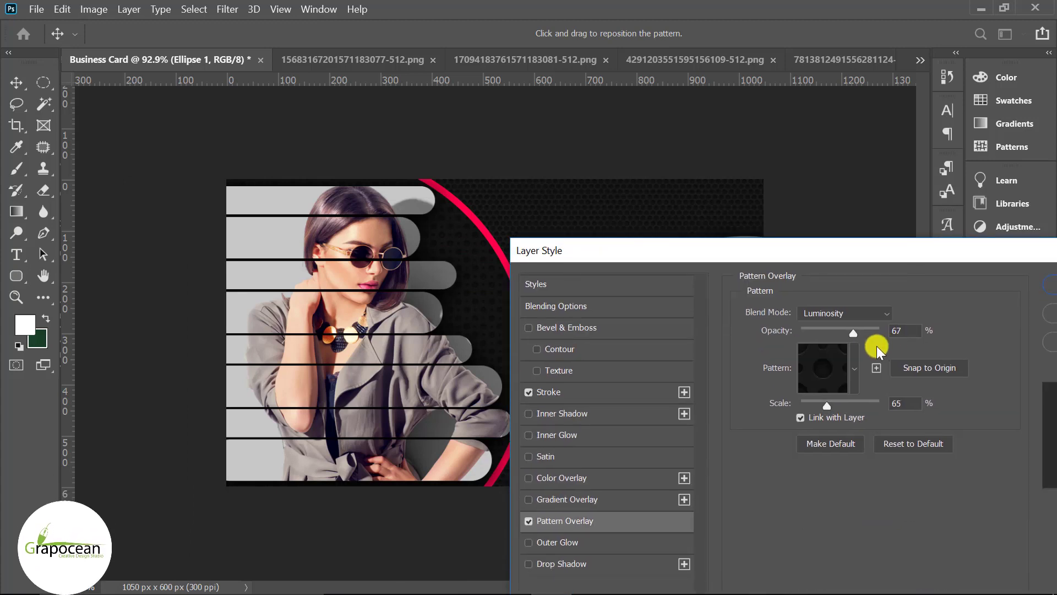
left_click_drag(875, 336, 904, 336)
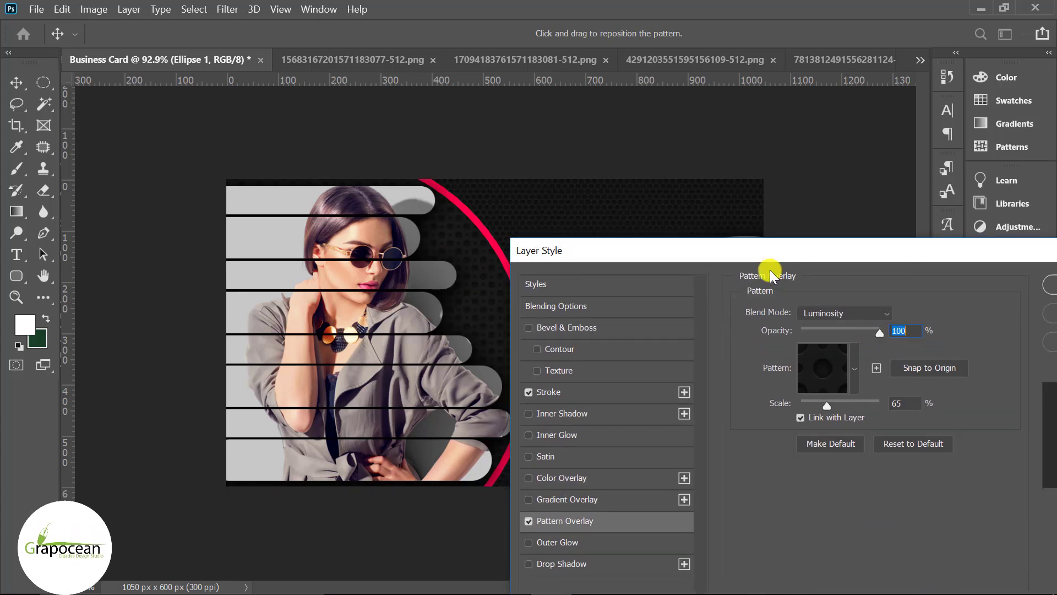
mouse_move(751, 255)
left_mouse_down()
mouse_move(1029, 504)
mouse_move(829, 166)
left_mouse_up()
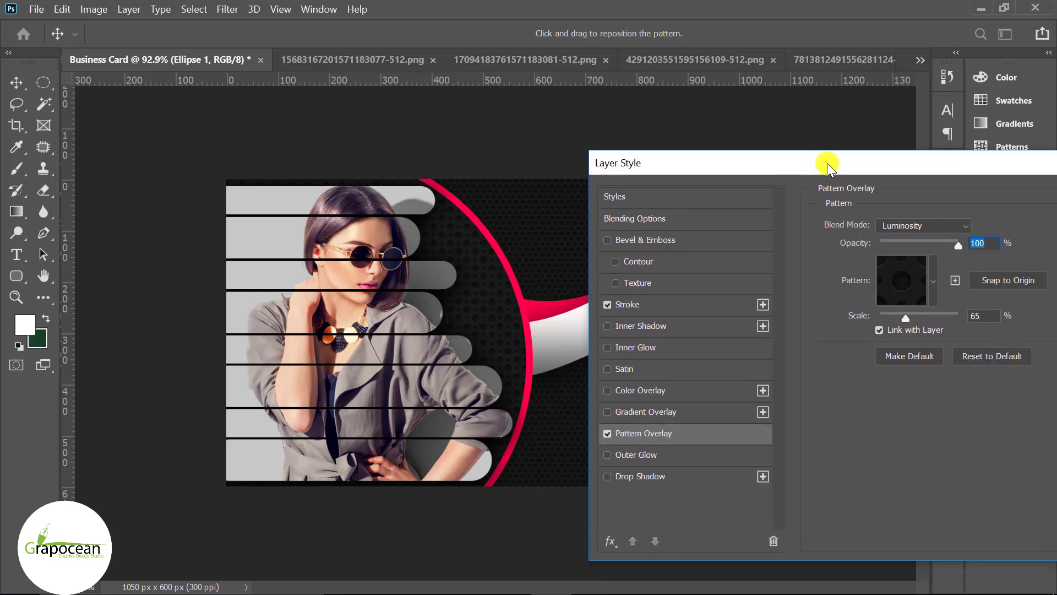
left_click_drag(906, 318, 923, 314)
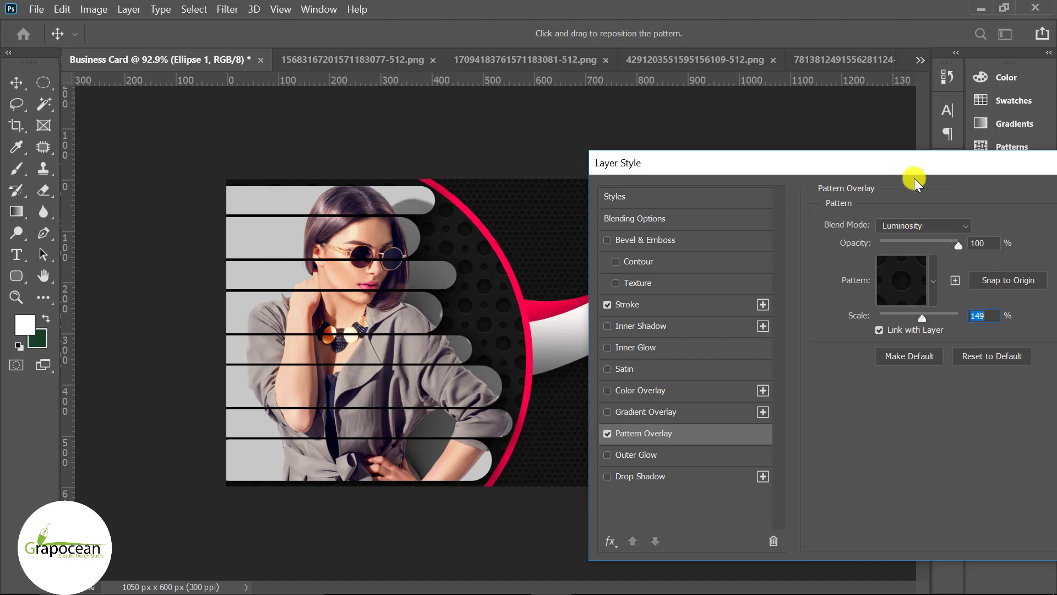
left_click_drag(914, 177, 455, 550)
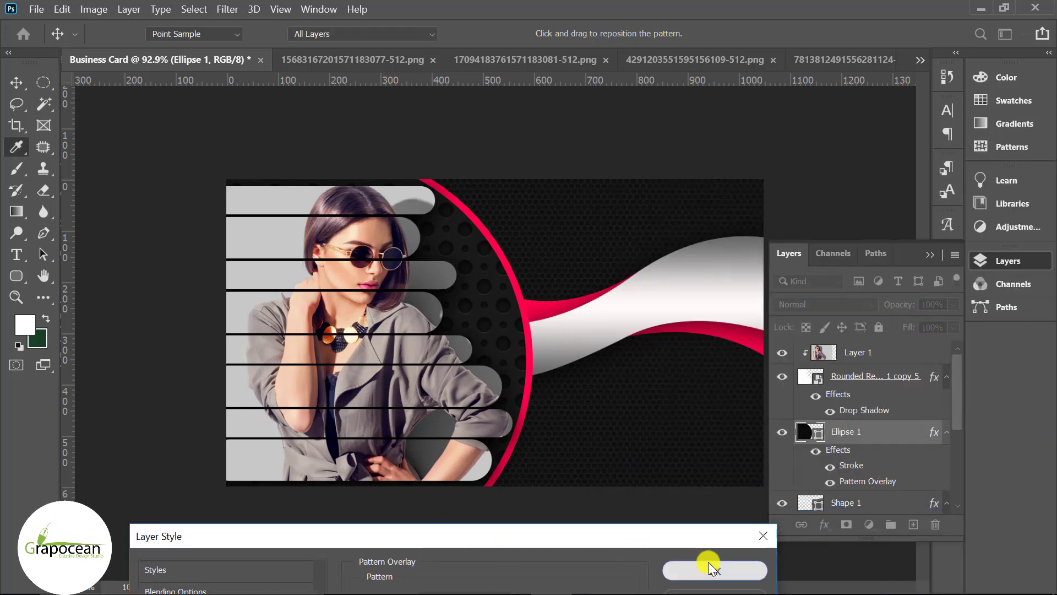
left_click(708, 568)
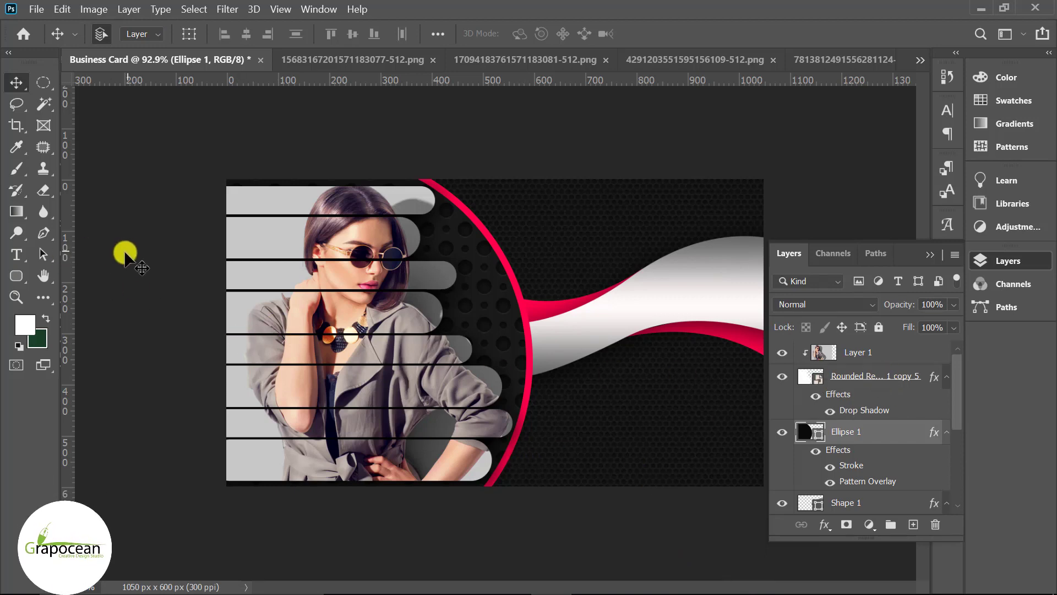
Group Shape 1, Shape 2 copy and Shape 2 into a group named Silver Shape.
left_click(44, 232)
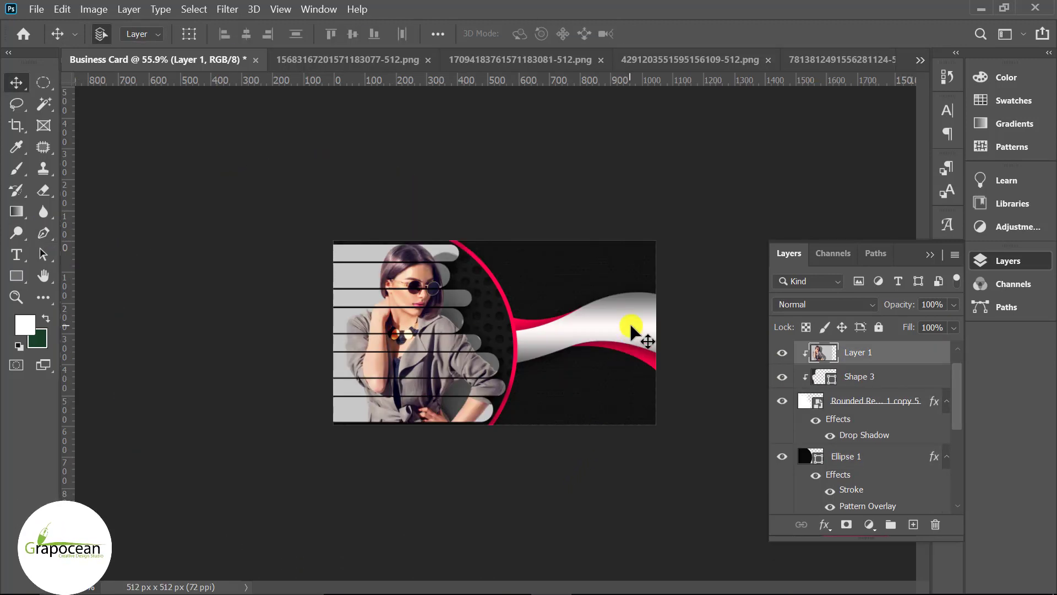
scroll(866, 465, "down", 1)
scroll(866, 465, "down", 1)
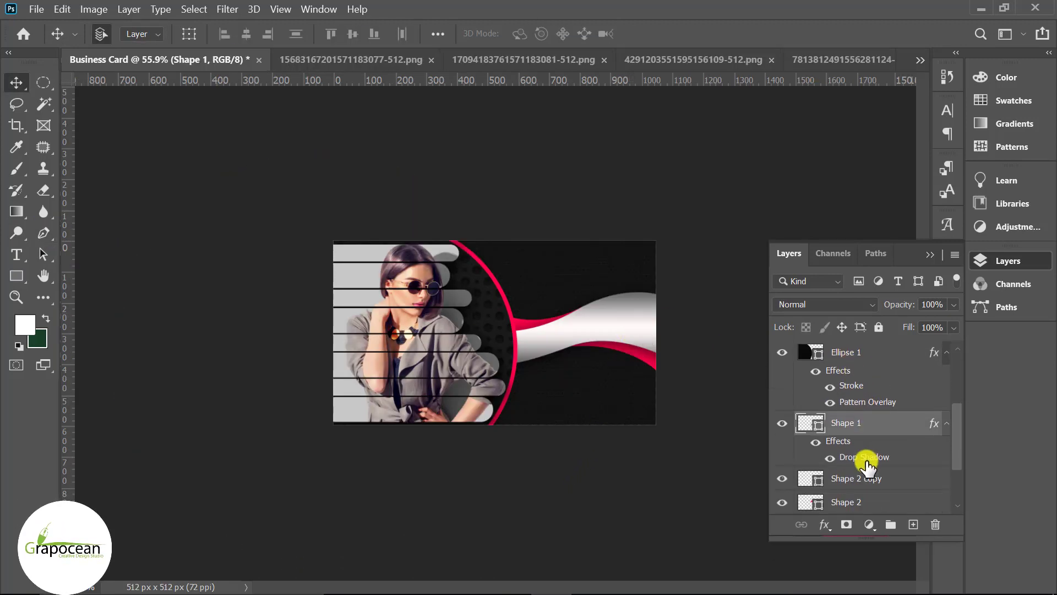
left_click(782, 423)
scroll(898, 443, "down", 1)
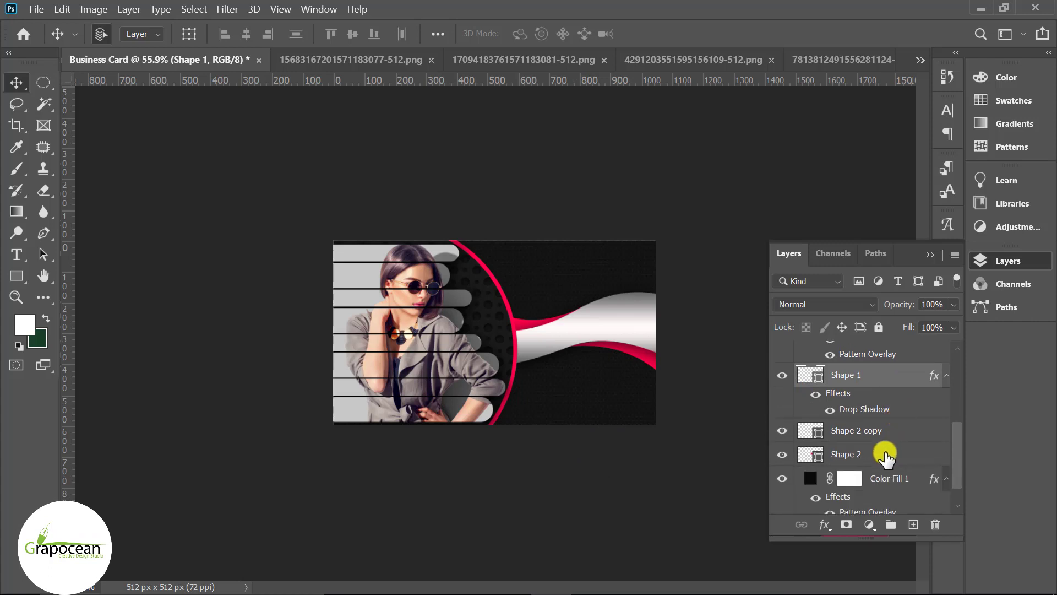
left_click(886, 456, "shift")
key("ctrl+g")
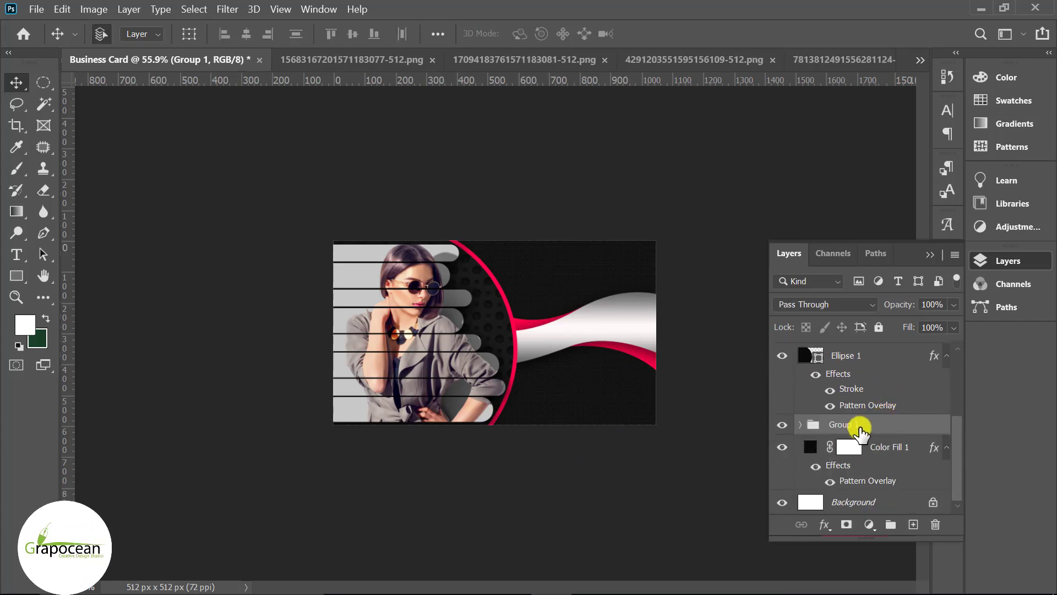
type("Shape")
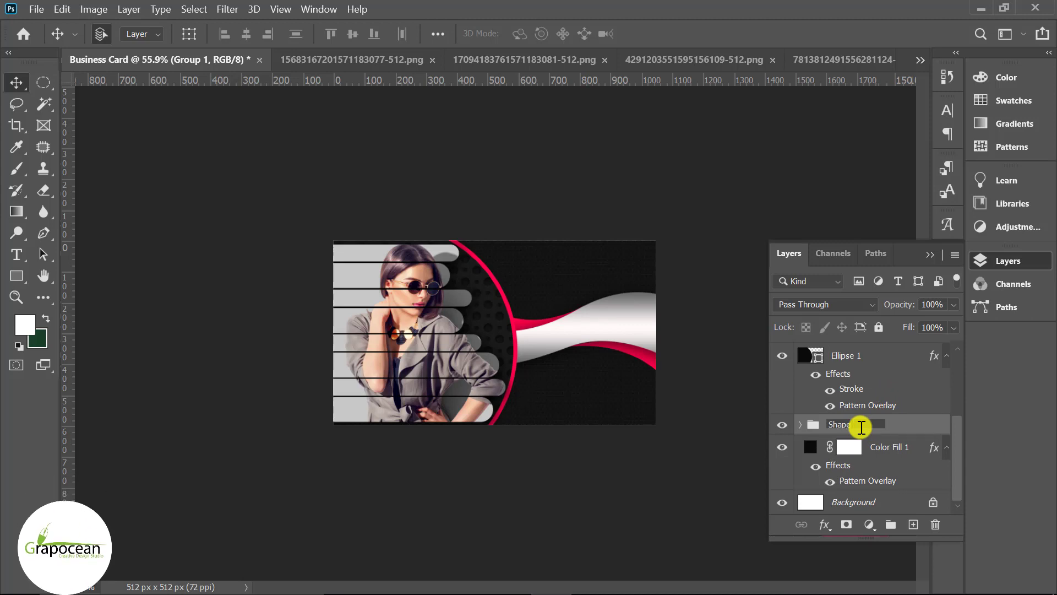
key("BackSpace")
key("BackSpace")
key("BackSpace")
key("BackSpace")
key("BackSpace")
key("BackSpace")
key("BackSpace")
type("Si")
left_click(722, 472)
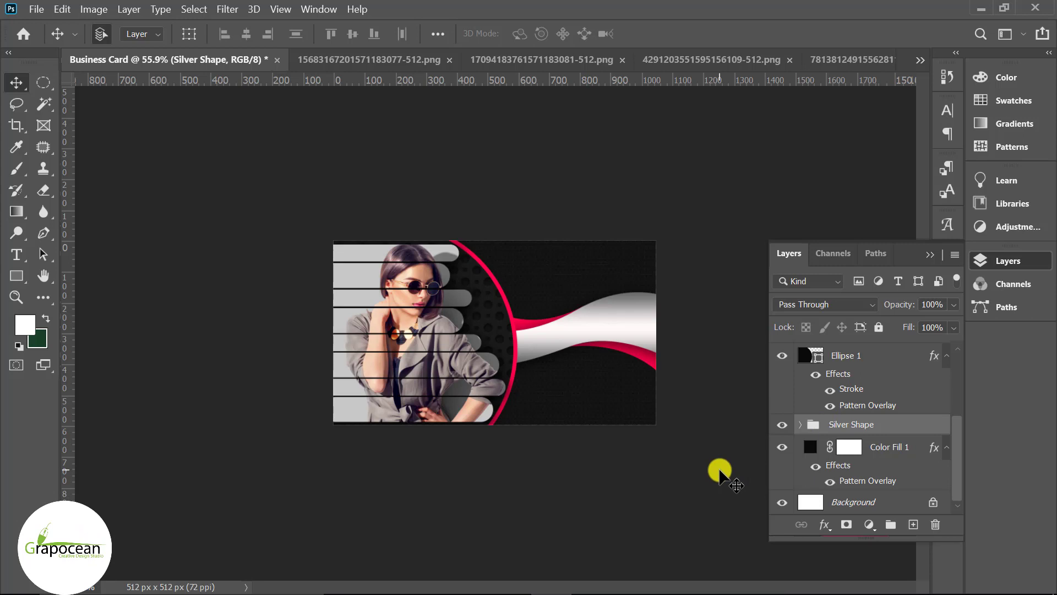
Move the Silver Shape group lower toward the card's bottom-right.
left_click(787, 425)
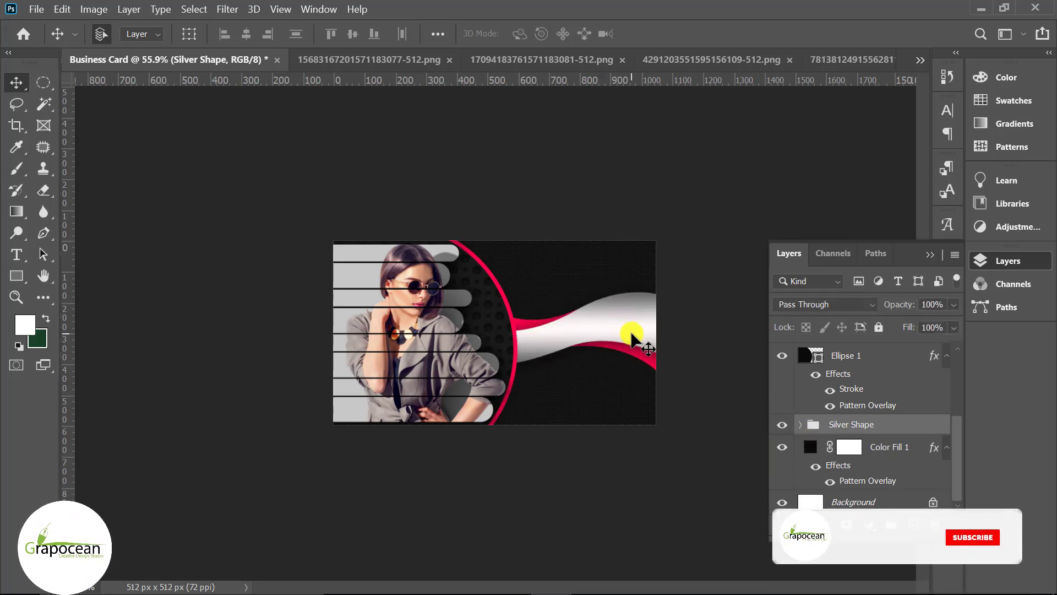
key("ctrl+t")
left_click_drag(633, 335, 626, 372)
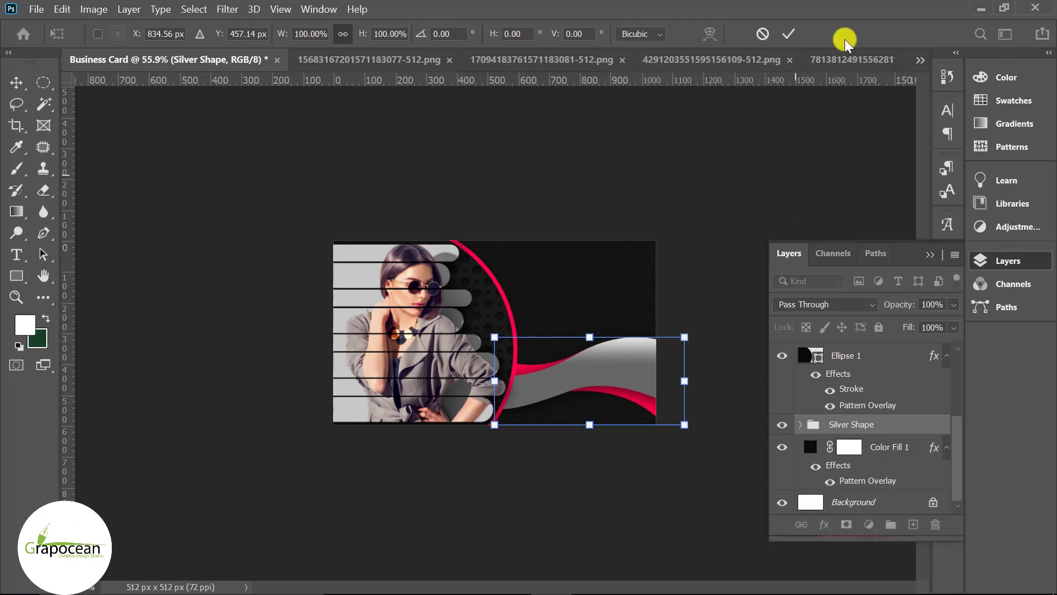
left_click(791, 37)
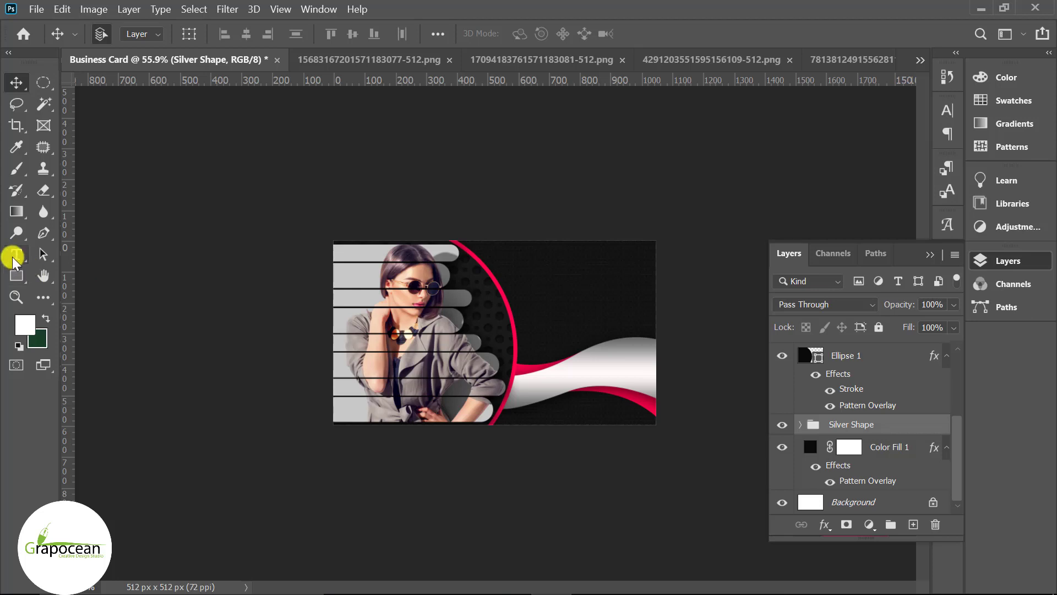
left_click(16, 255)
Above Layer 2, type the designer's name at top right in Acumin Variable Concept, 14 pt.
scroll(900, 378, "up", 5)
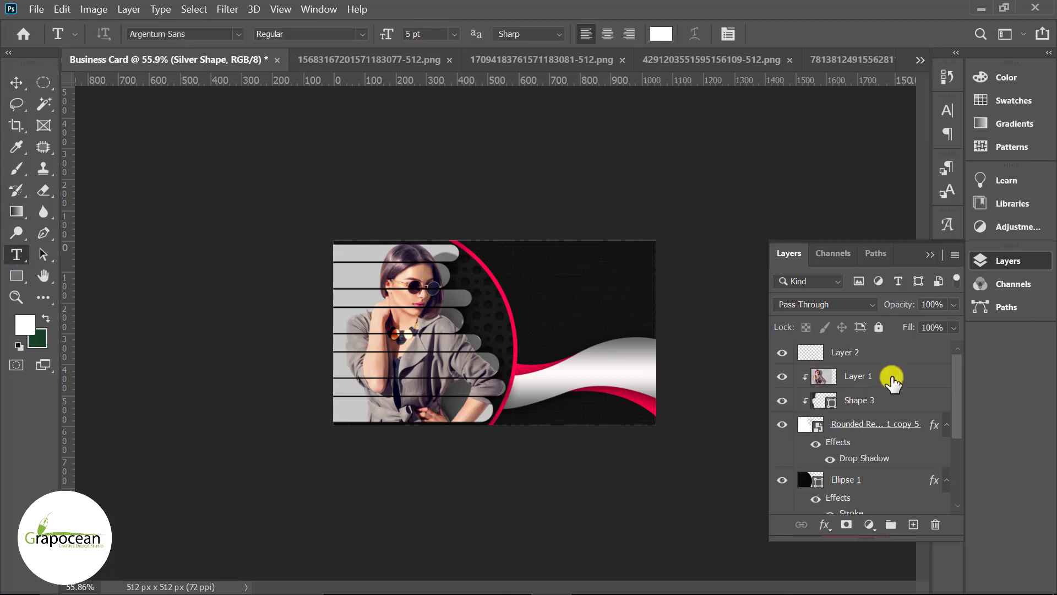
left_click(871, 354)
left_click(547, 270)
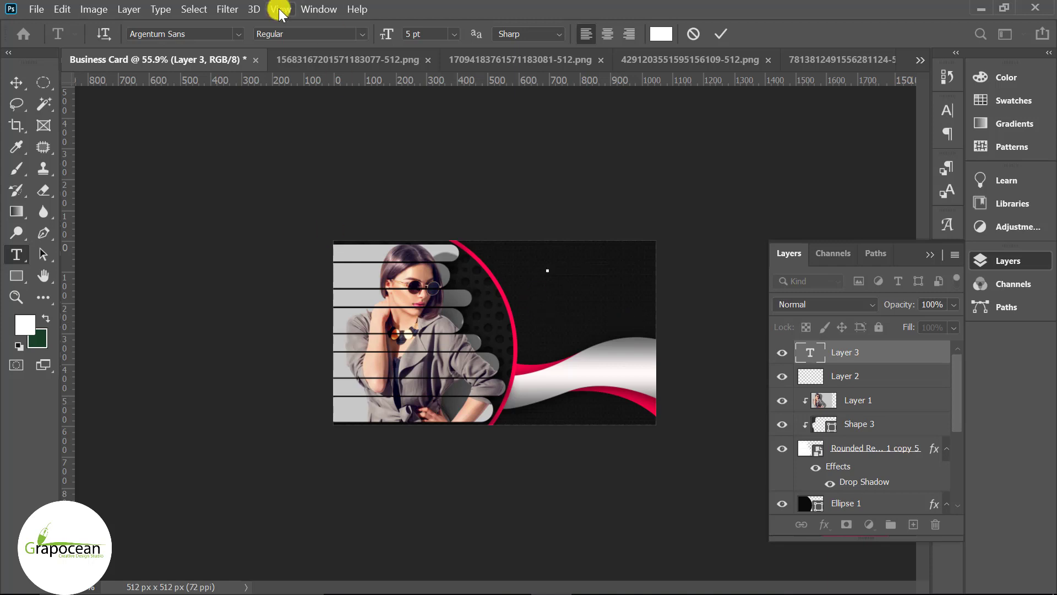
left_click(239, 32)
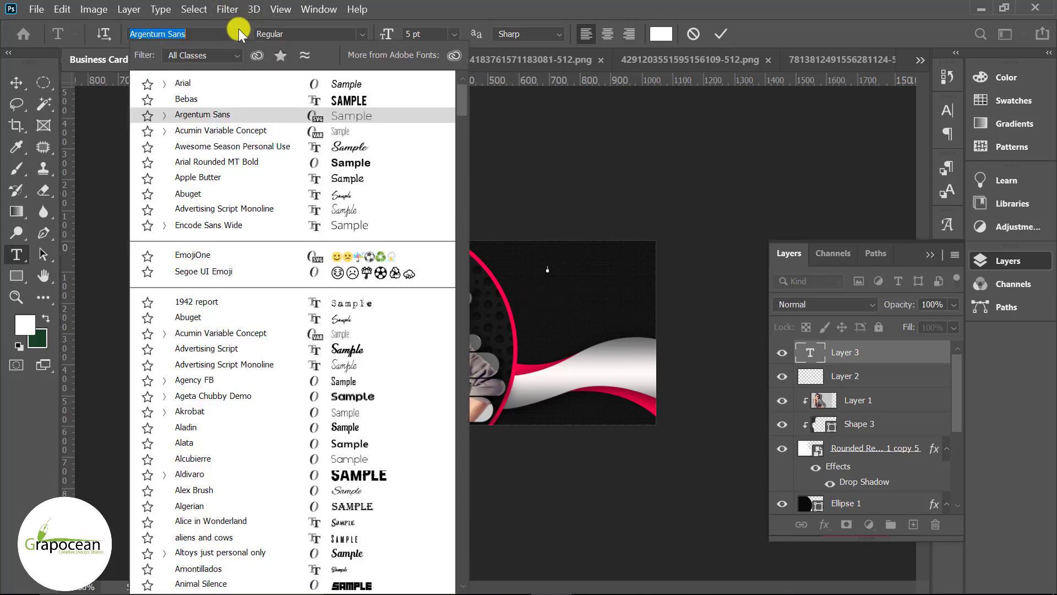
left_click(266, 130)
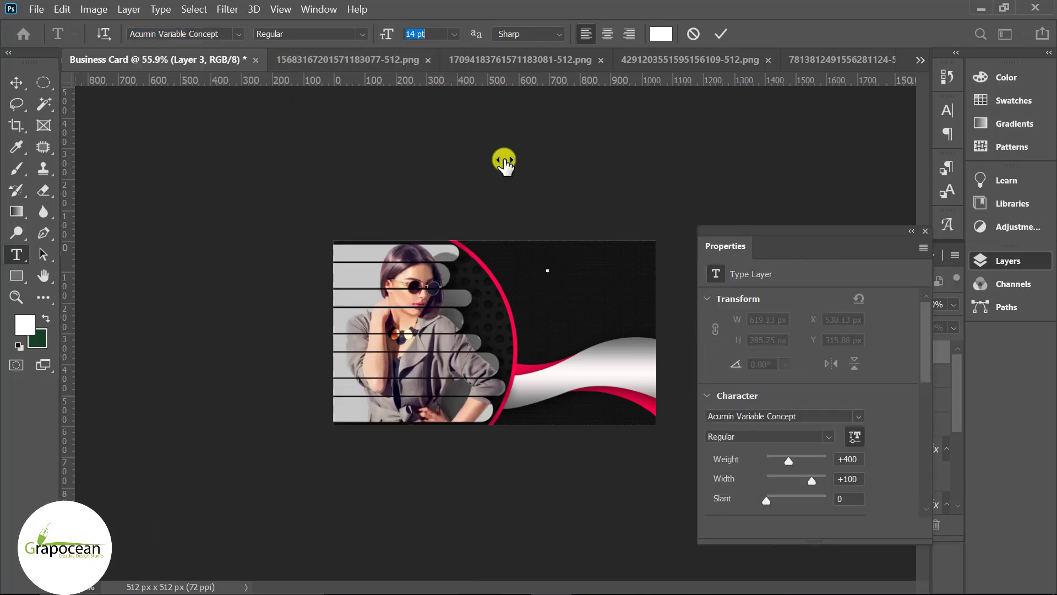
key("Return")
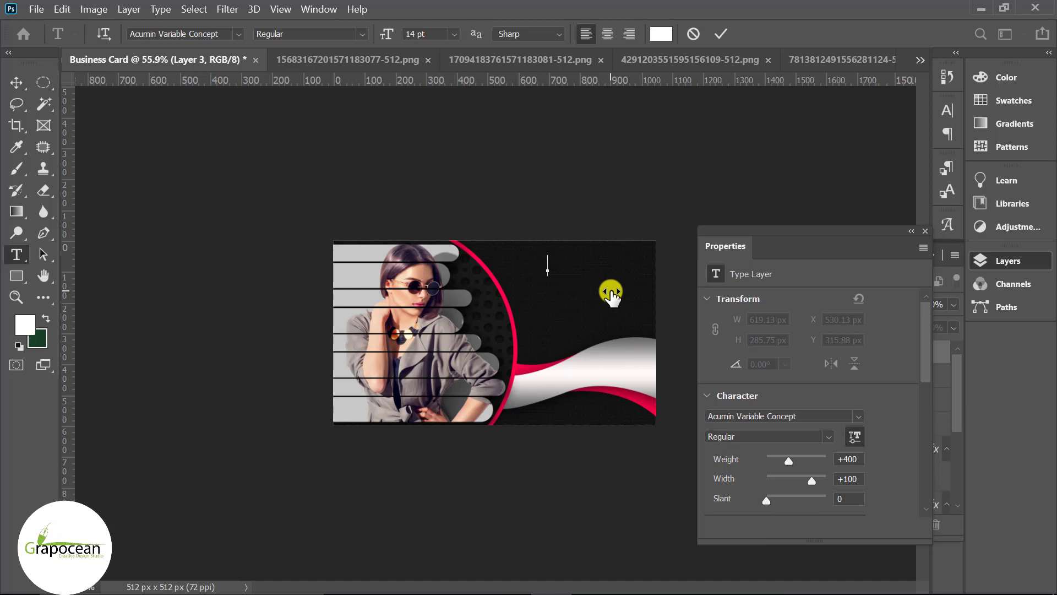
type("JOn")
key("BackSpace")
key("BackSpace")
key("BackSpace")
type("onson")
type(" Sami")
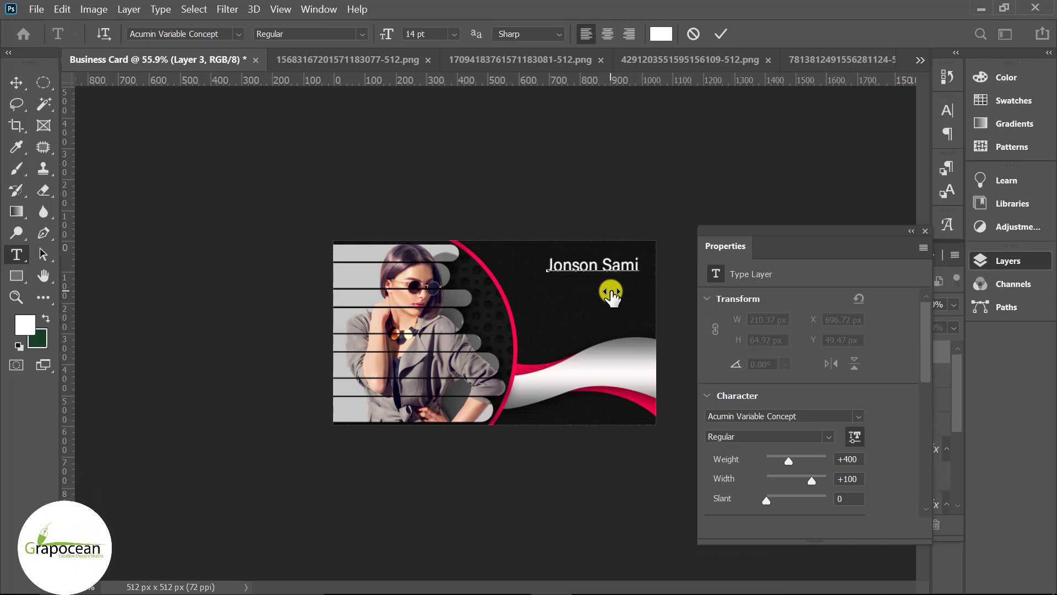
type("t")
Set the whole name text to Condensed Bold with All Caps enabled.
left_click(911, 231)
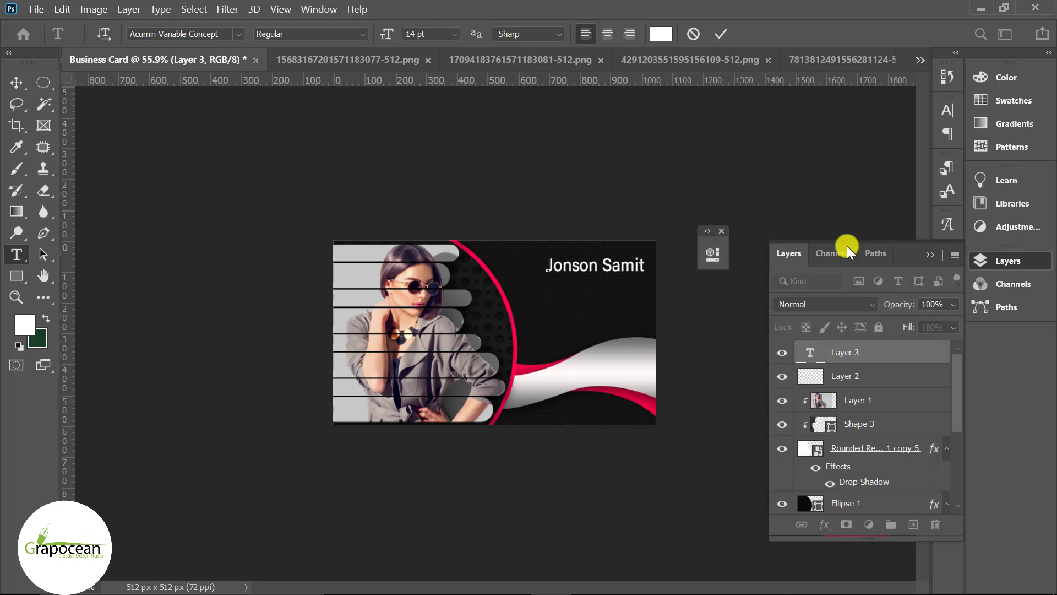
key("ctrl+plus")
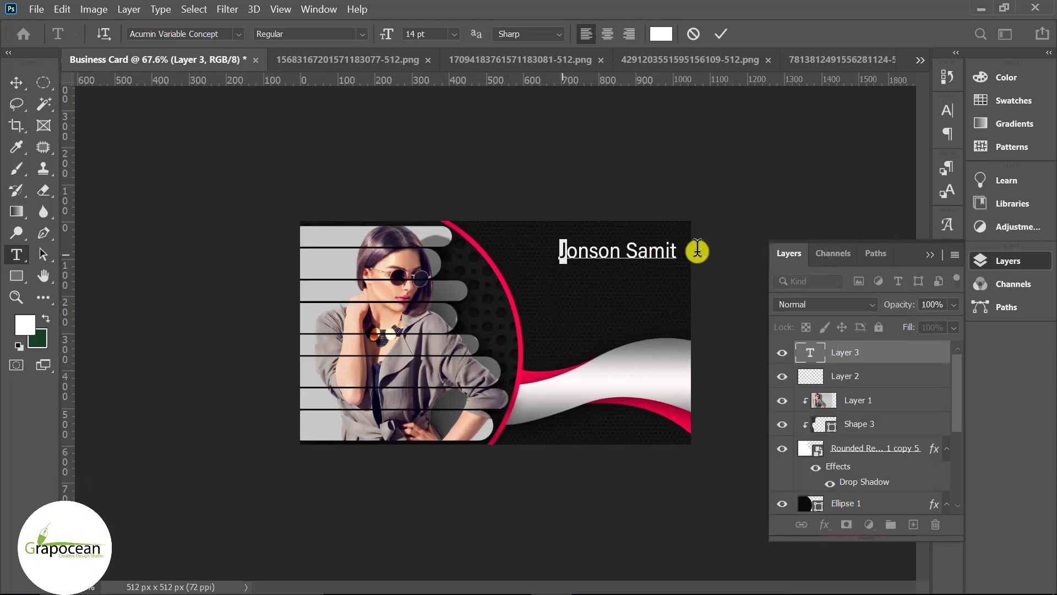
left_click_drag(559, 251, 694, 249)
left_click(363, 34)
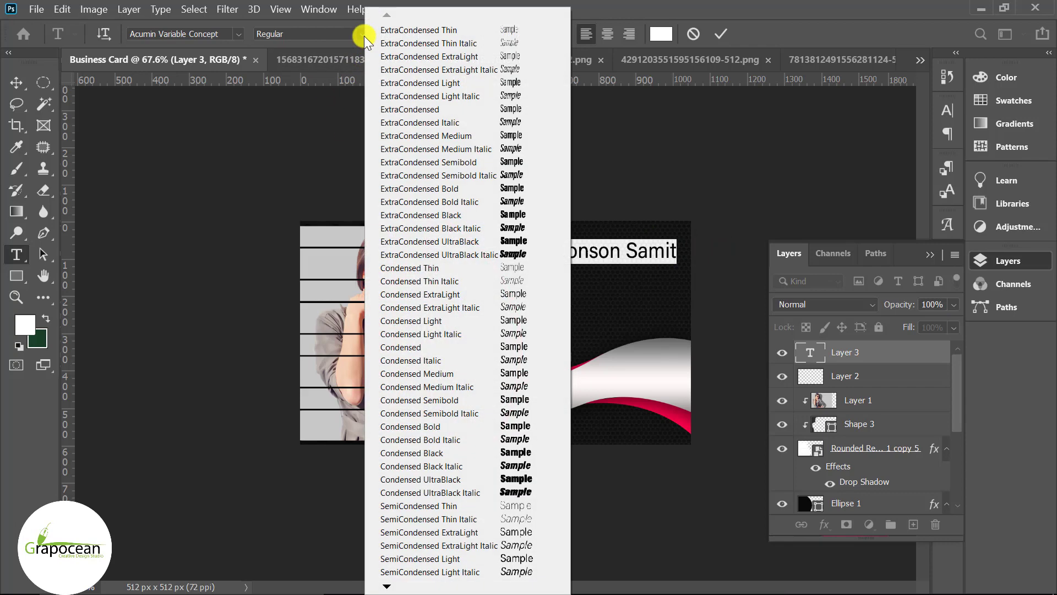
left_click(523, 400)
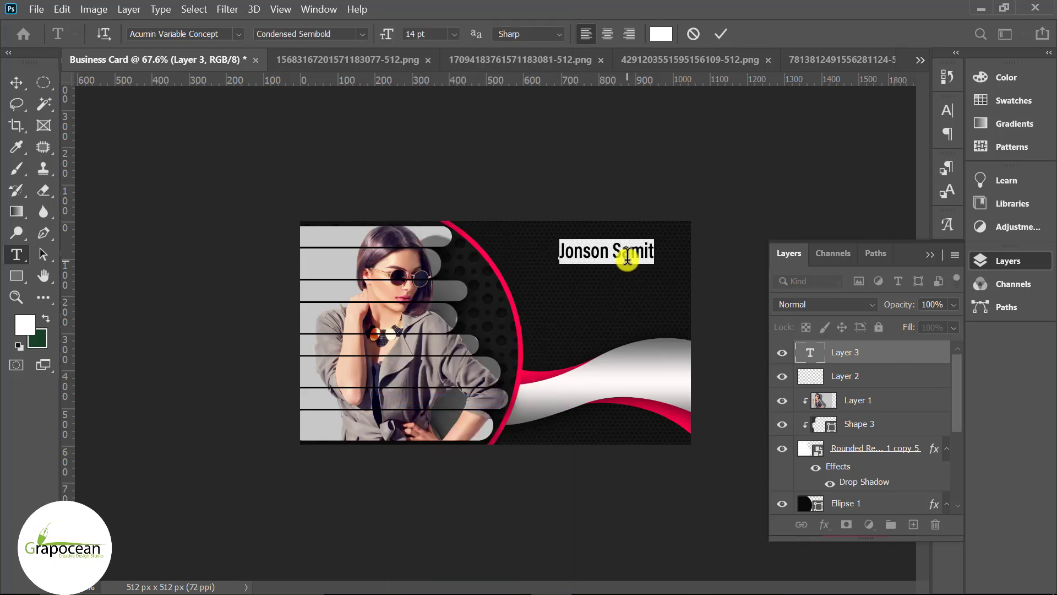
left_click(947, 111)
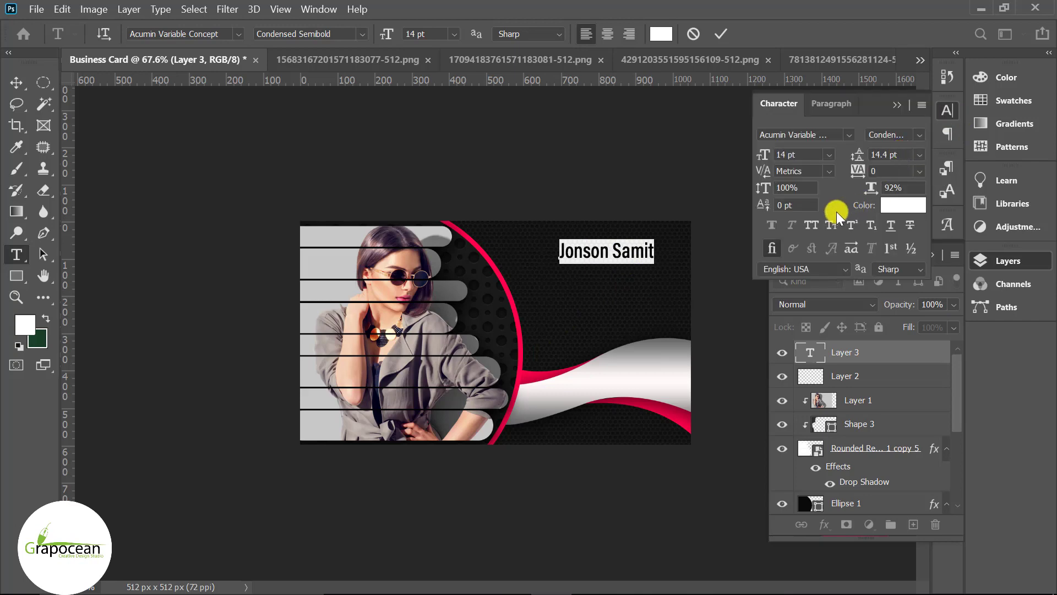
left_click(818, 224)
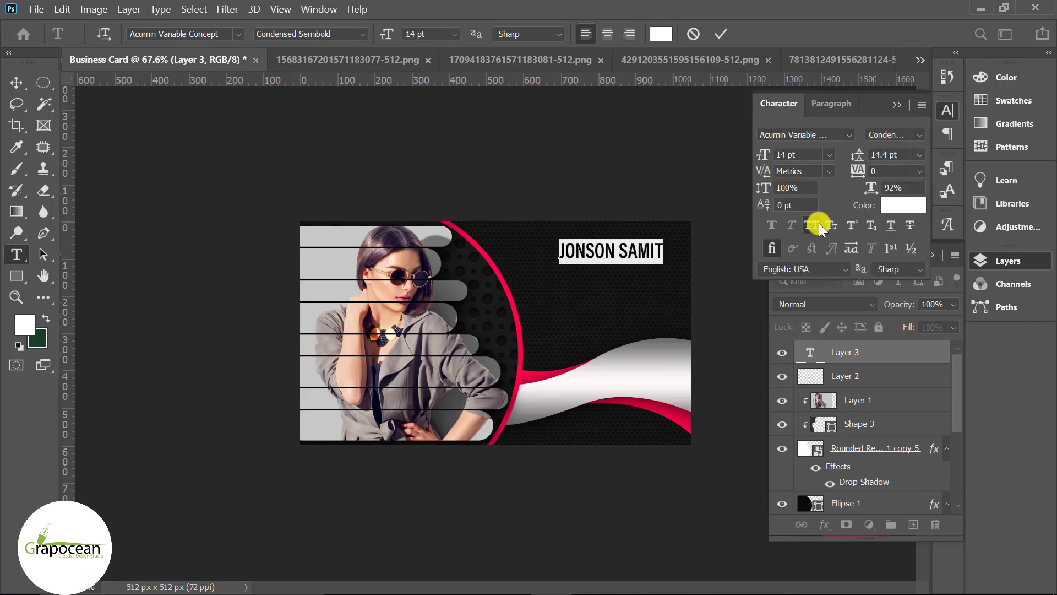
left_click(362, 34)
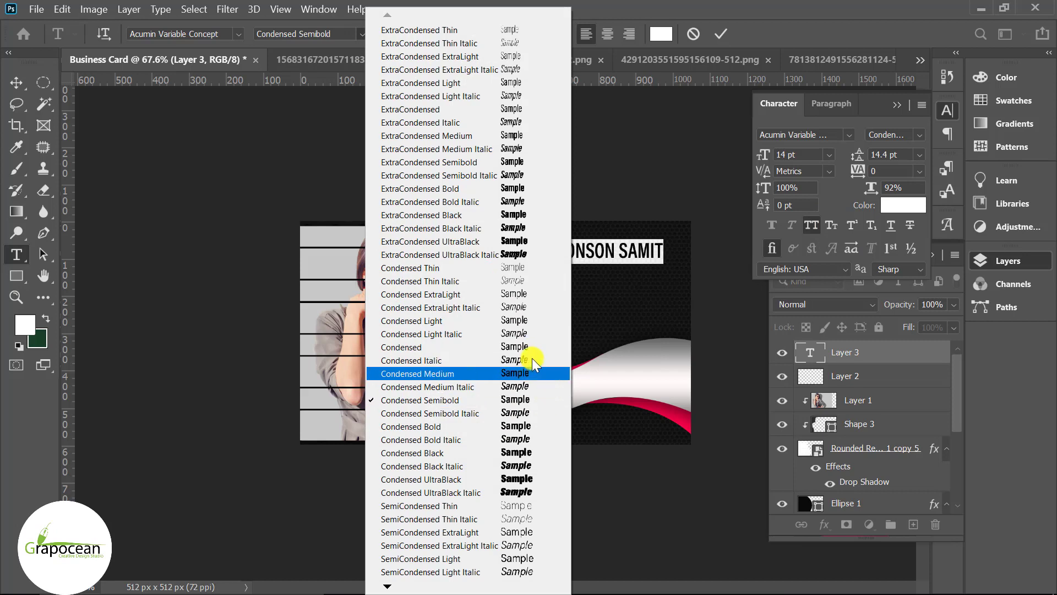
left_click(534, 423)
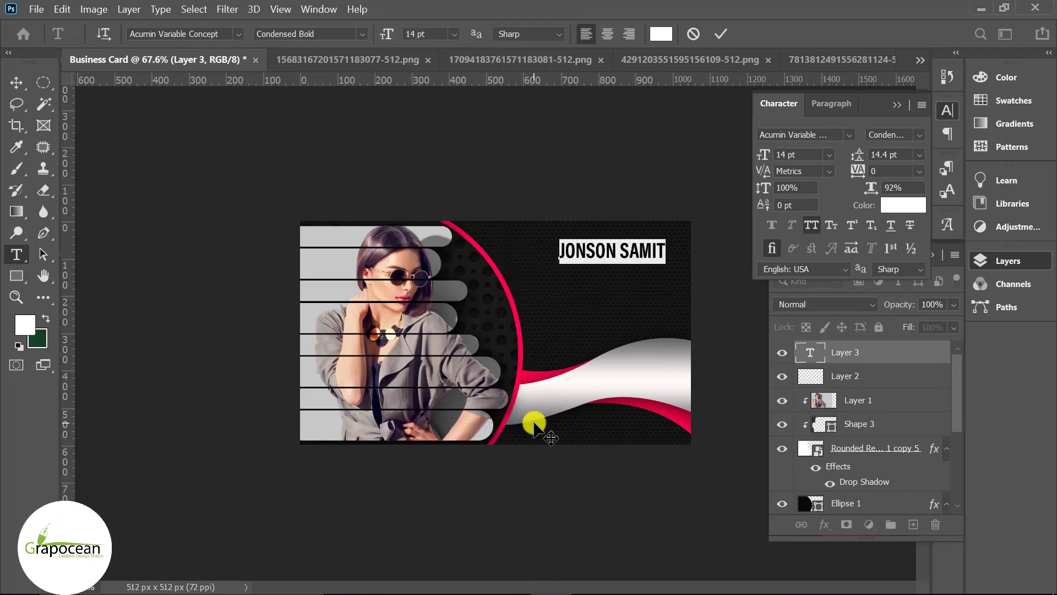
left_click(16, 82)
scroll(663, 295, "up", 1)
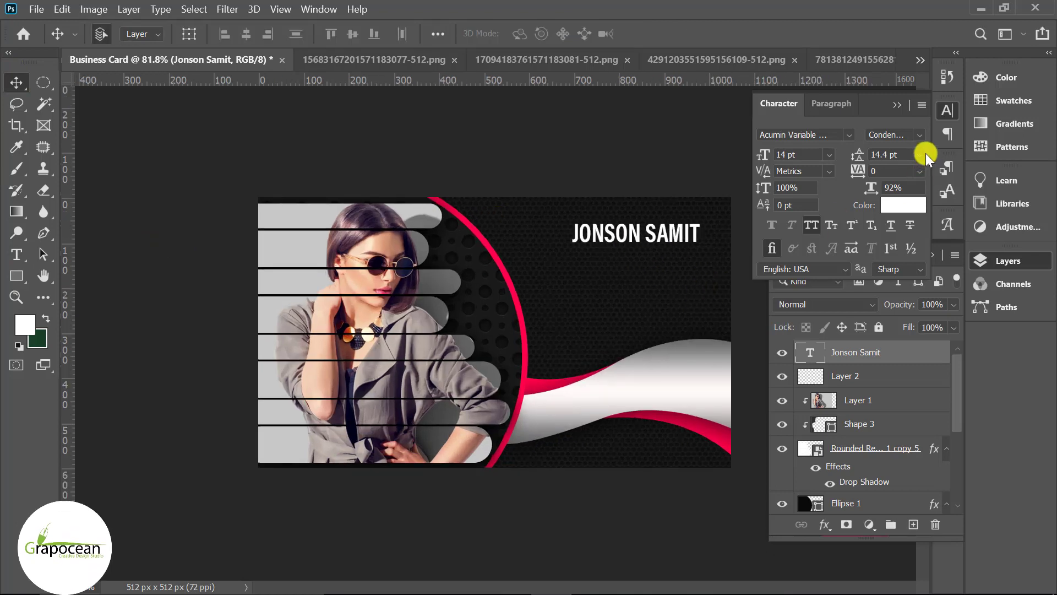
Type the Fashion Designer title as a new text line below the name.
left_click(897, 104)
left_click(16, 254)
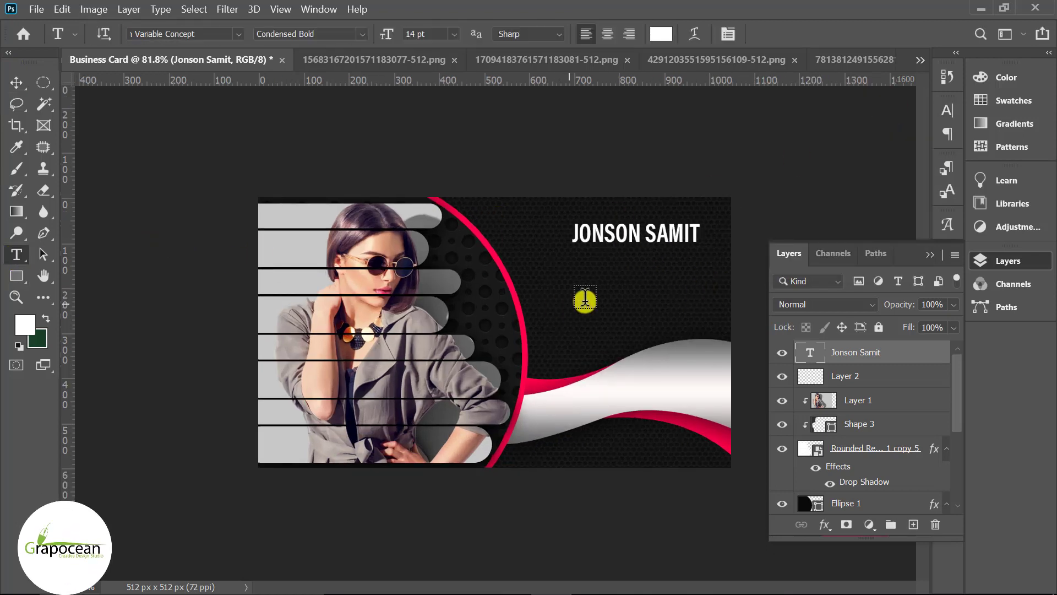
left_click(693, 304)
type("GRA")
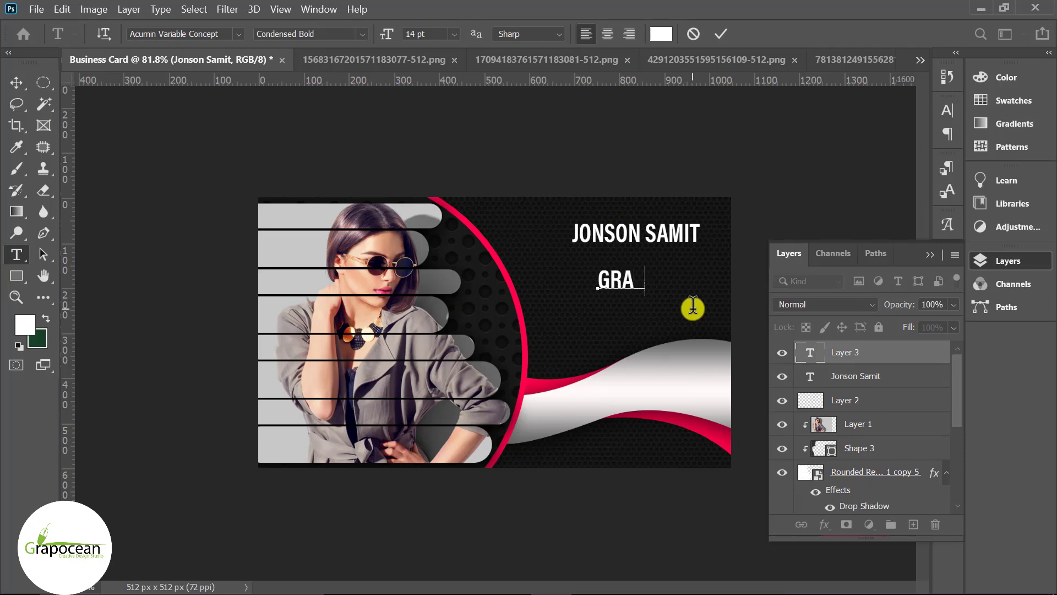
type("PHIC D")
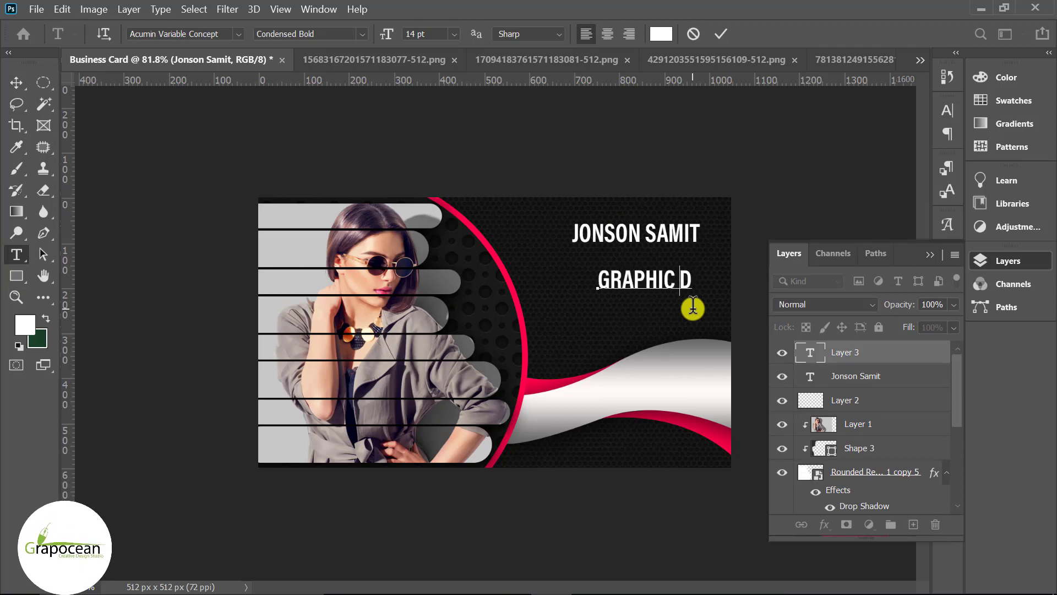
key("ctrl+a")
key("BackSpace")
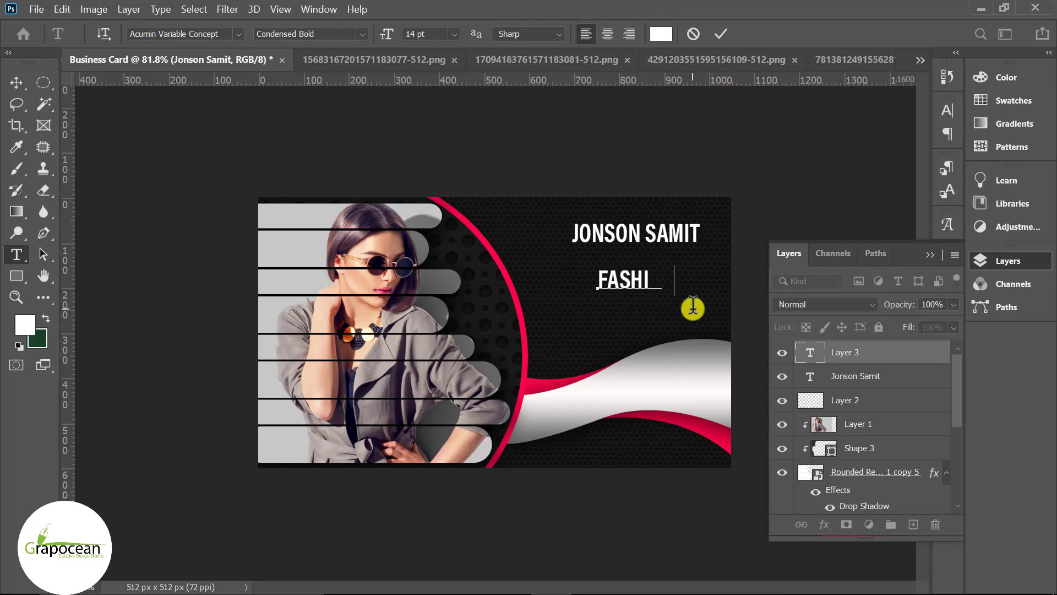
type("ON DESIG")
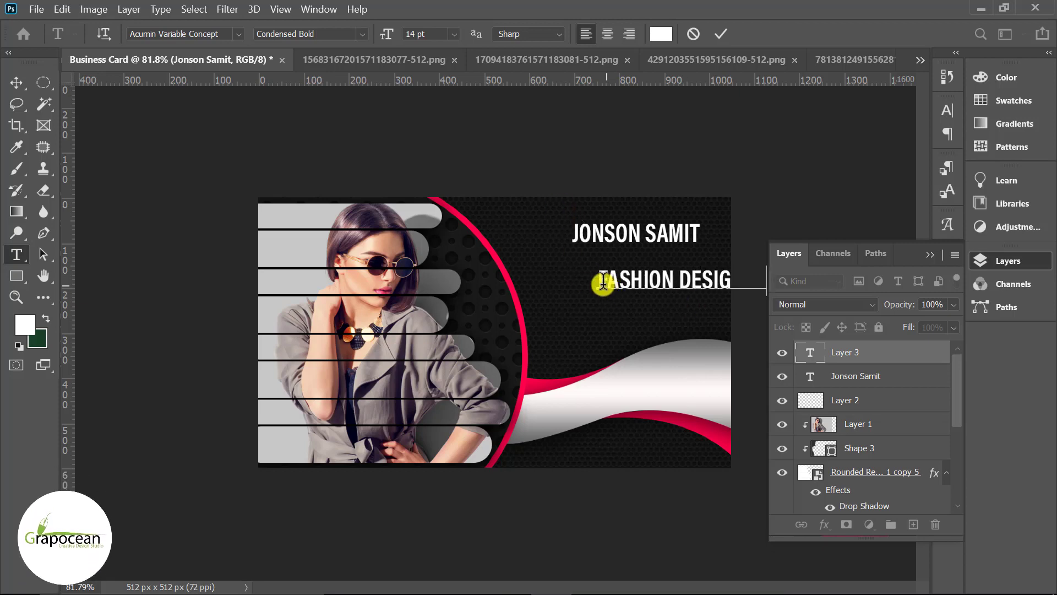
Style the title ExtraCondensed Semibold at 8 pt with a wider horizontal scale.
left_click_drag(599, 279, 1055, 328)
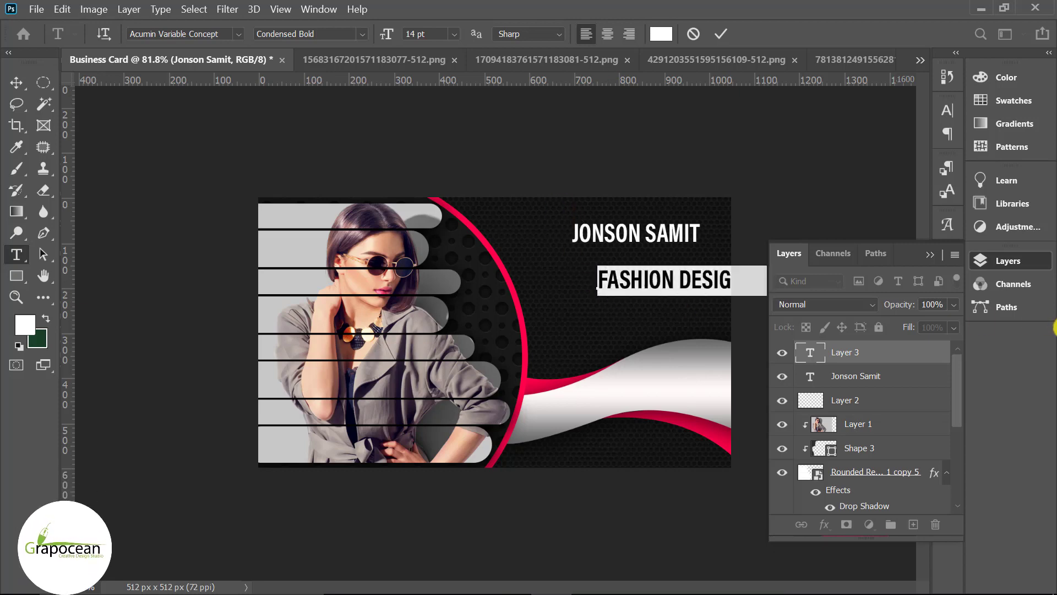
left_click(360, 35)
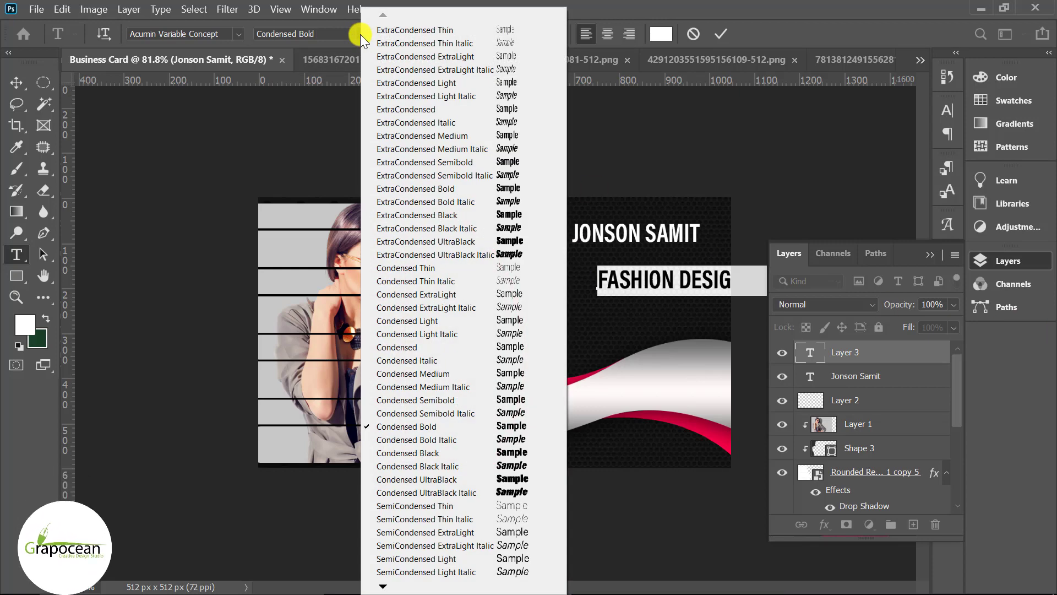
left_click(511, 163)
left_click(946, 110)
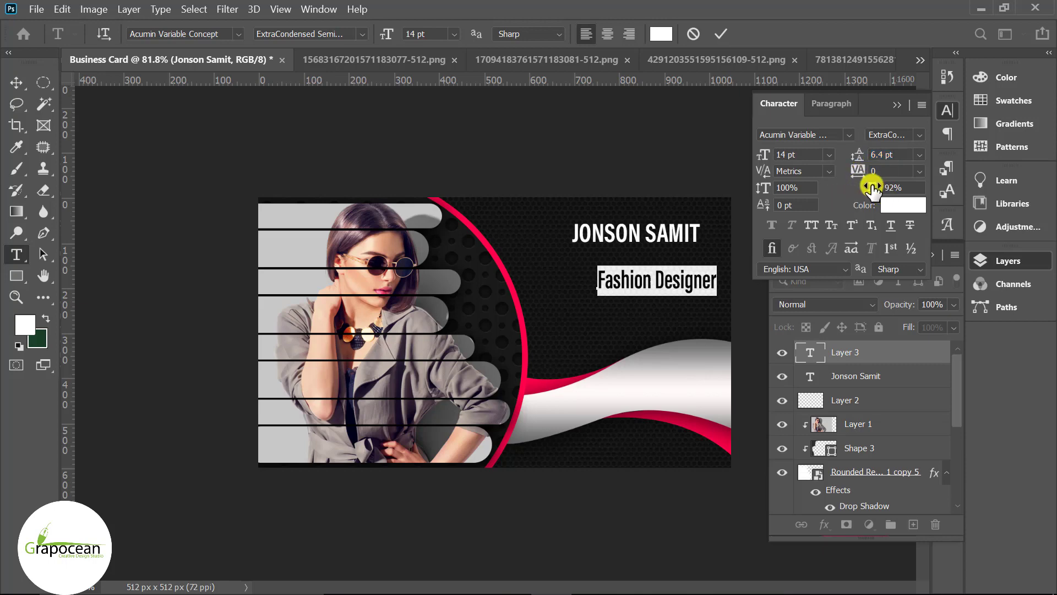
left_click_drag(872, 186, 917, 191)
left_click_drag(765, 157, 762, 159)
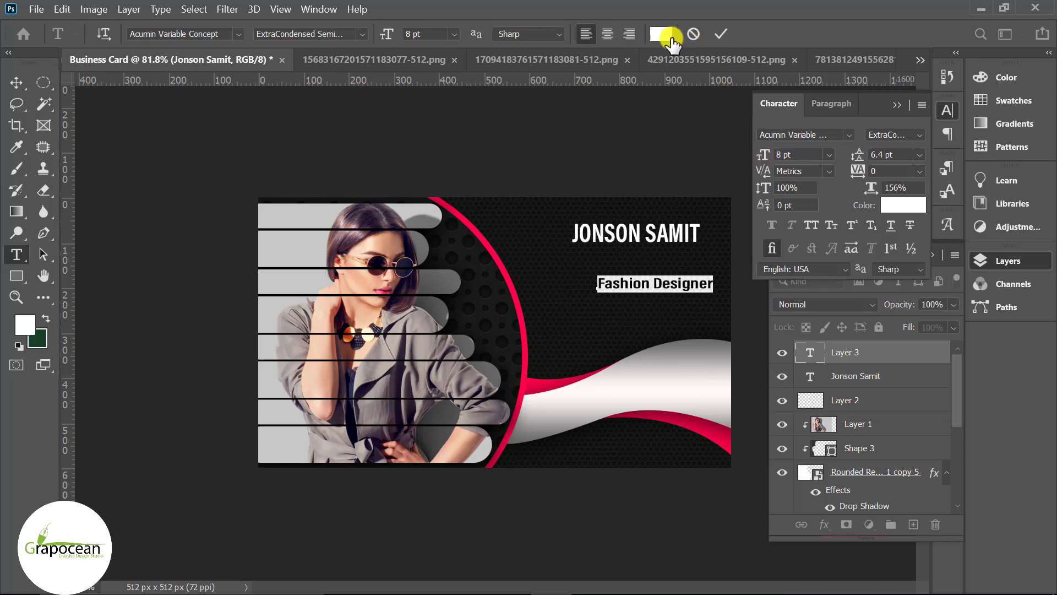
Colour the Fashion Designer title with the red curve's pinkish red via eyedropper.
left_click(661, 34)
left_click(517, 302)
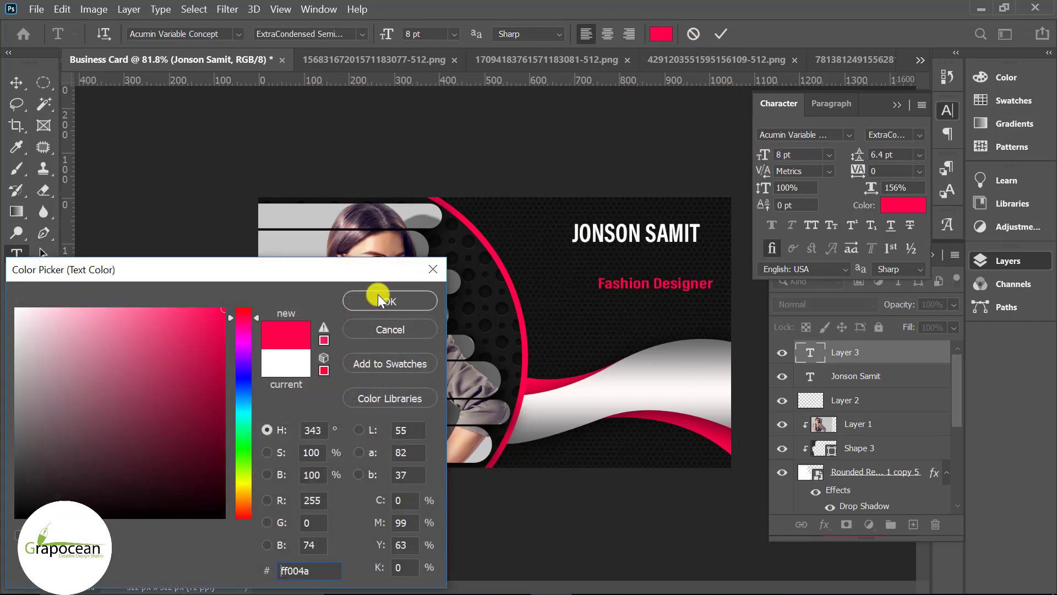
key("Return")
left_click(16, 82)
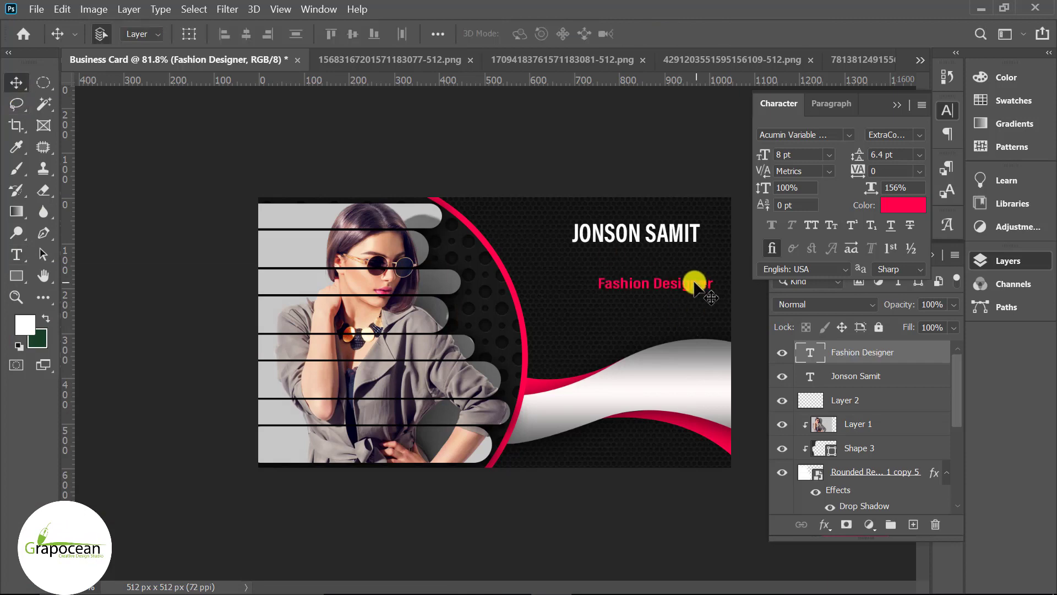
Position the title directly under the name and shrink it to about 6.5 pt.
left_click_drag(695, 283, 683, 248)
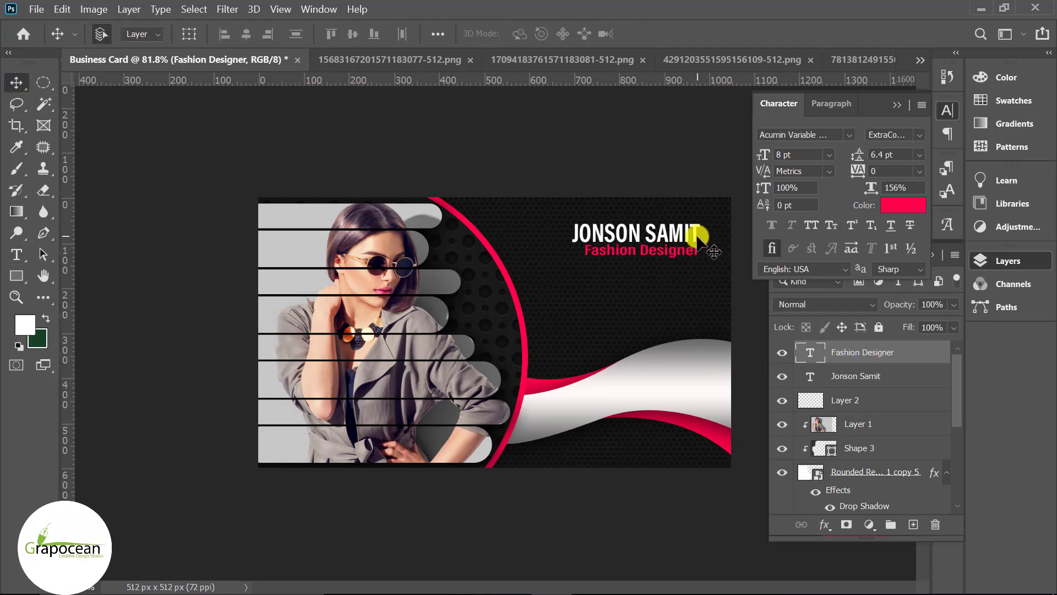
mouse_move(697, 239)
left_mouse_down()
mouse_move(695, 228)
mouse_move(685, 249)
left_mouse_up()
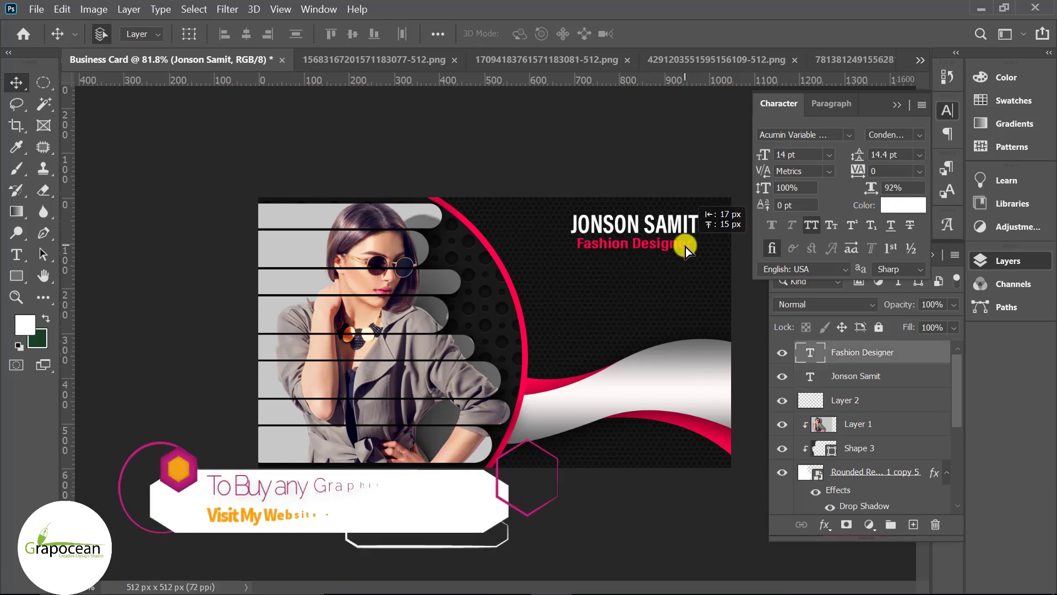
key("ctrl+t")
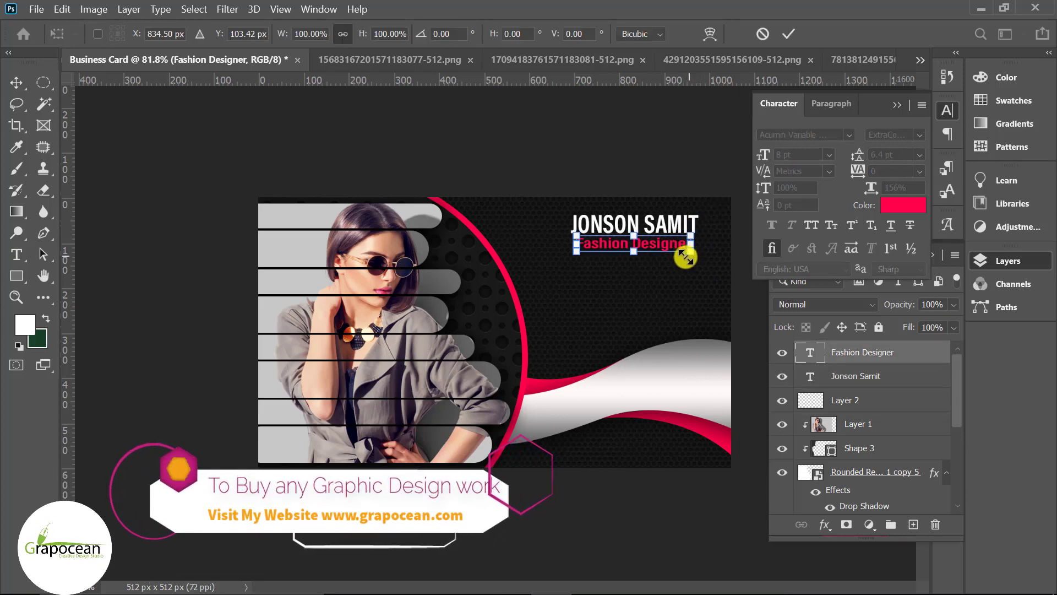
left_click_drag(688, 252, 670, 243)
left_click(788, 34)
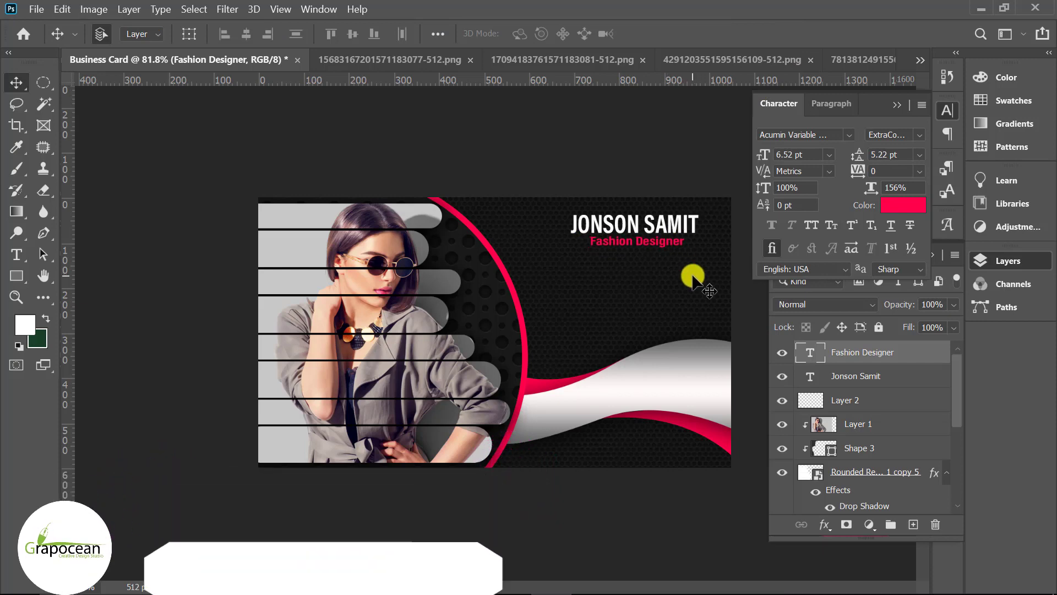
Turn the Color Fill 1 dark background back on.
scroll(782, 353, "down", 5)
left_click(814, 469)
left_click(783, 472)
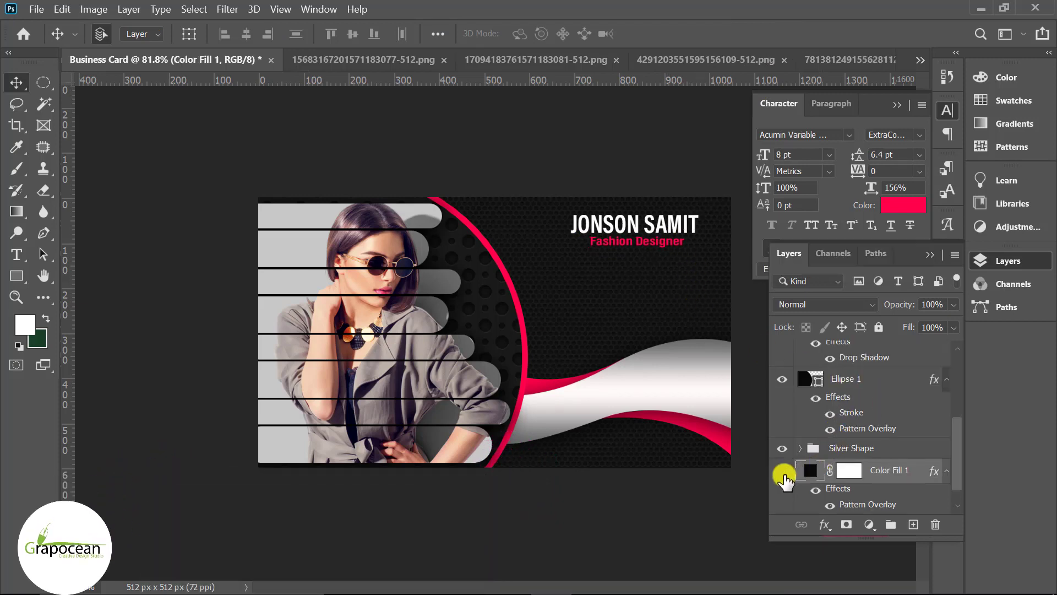
left_click(783, 472)
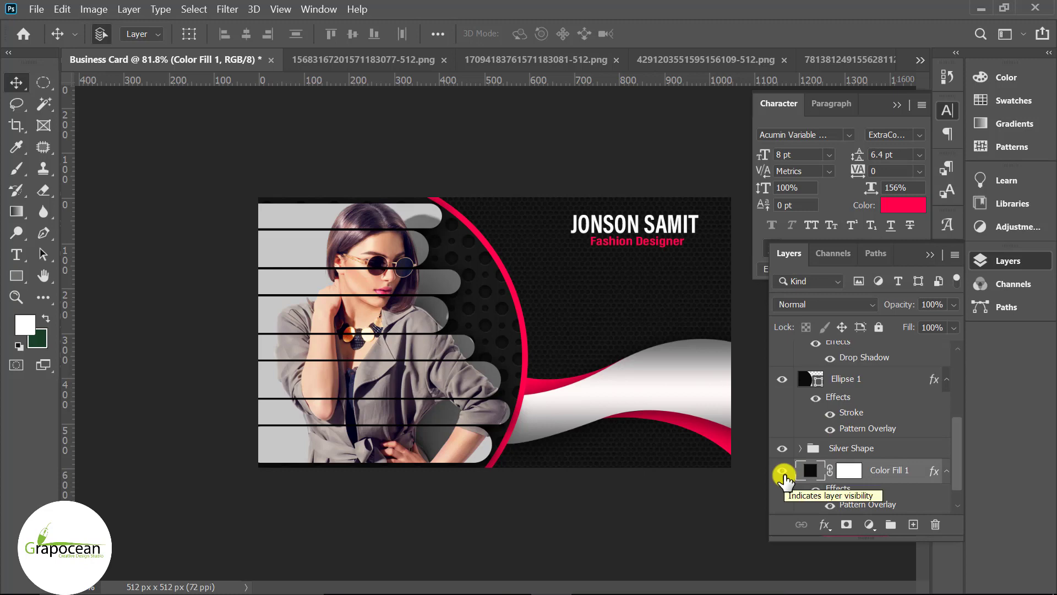
left_click(848, 447)
left_click(719, 317)
With guides shown, nudge the Head text group slightly right, then hide the guides.
key("ctrl+semicolon")
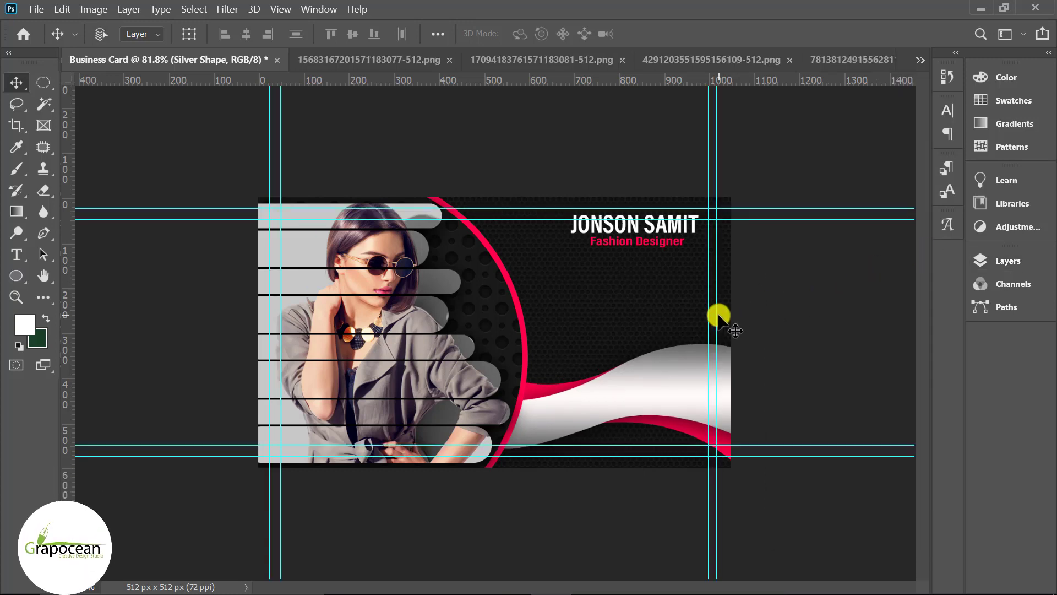
left_click(1007, 261)
scroll(880, 416, "up", 5)
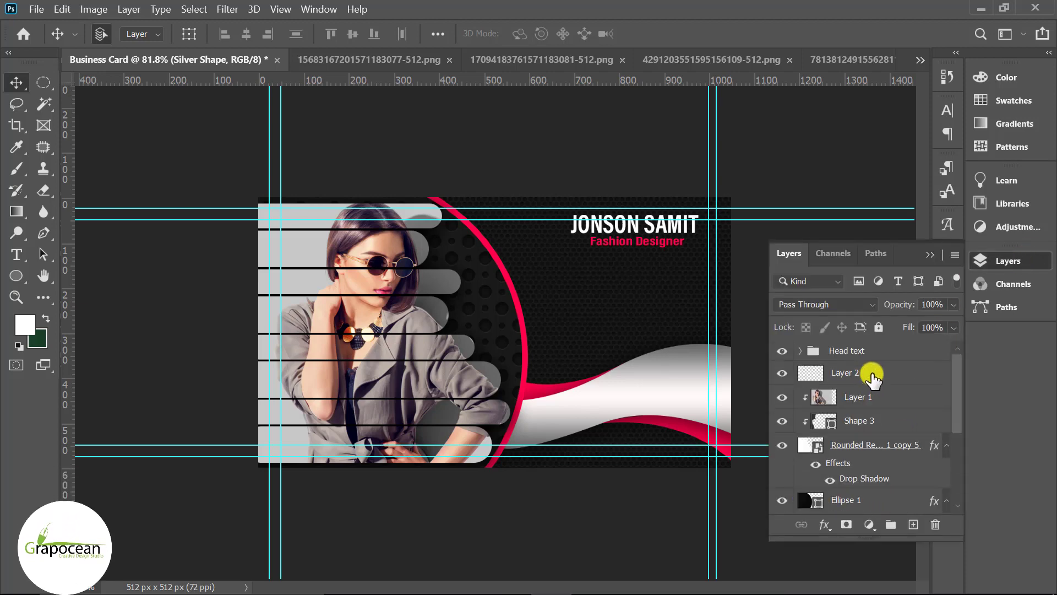
left_click(879, 352)
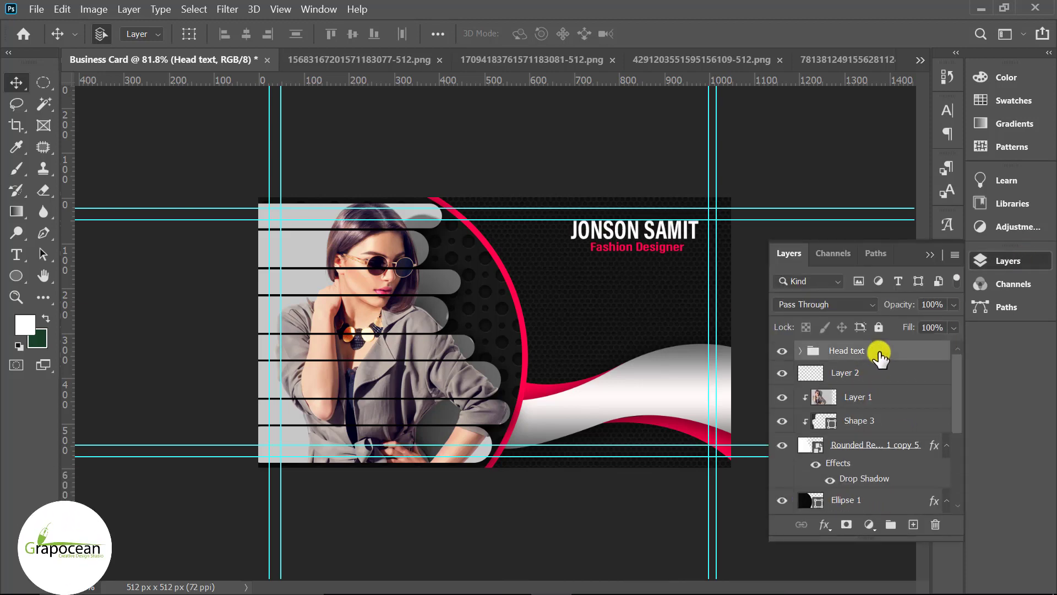
key("Right")
key("Right")
key("Right")
key("Right")
key("Right")
key("Right")
key("Right")
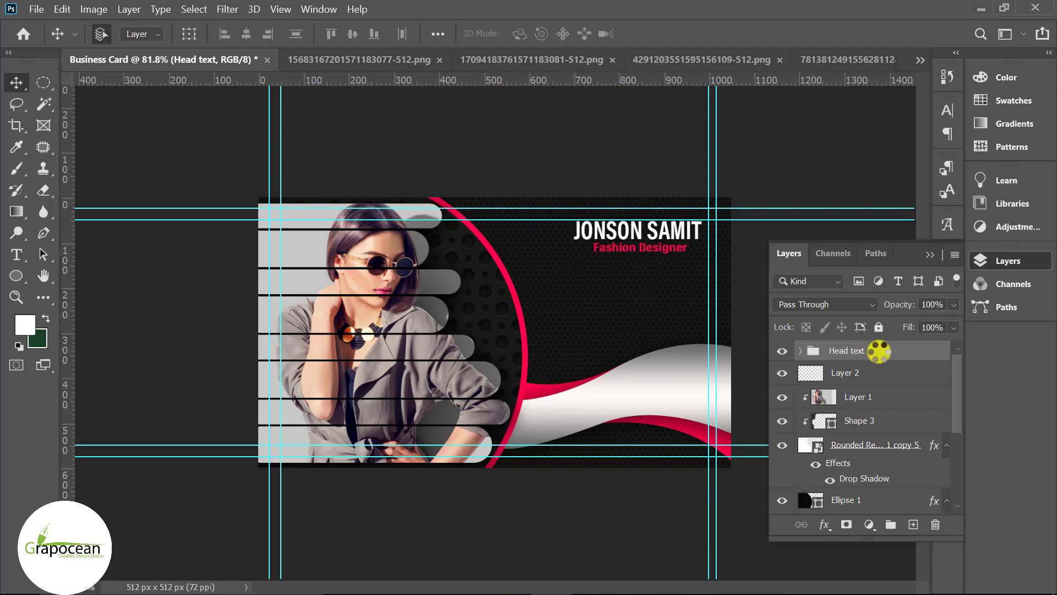
key("Right")
key("Right")
key("Right")
key("Right")
key("Right")
key("Right")
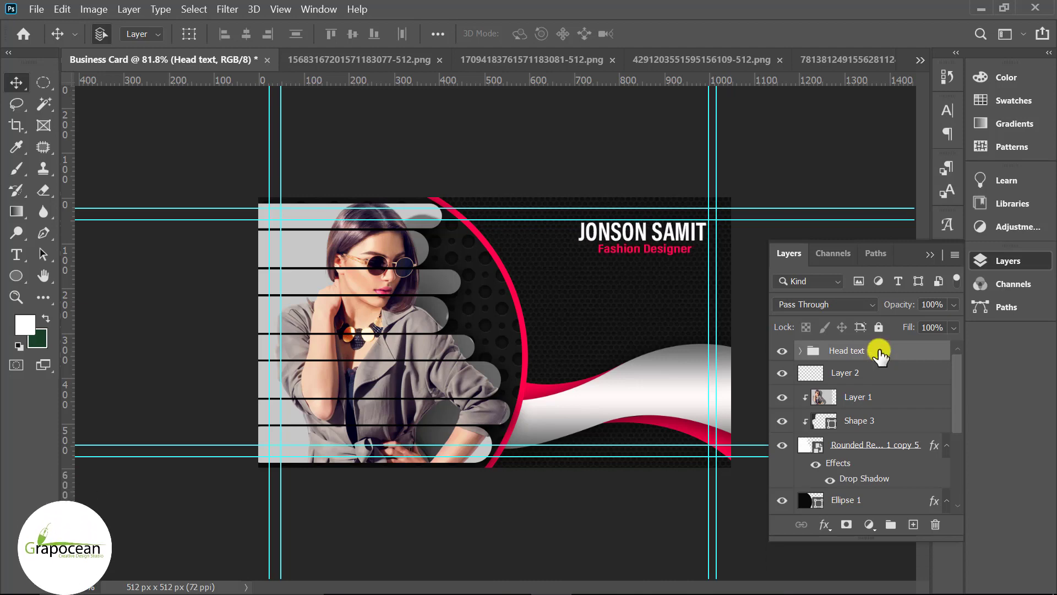
key("ctrl+semicolon")
left_click(930, 255)
scroll(673, 364, "up", 2)
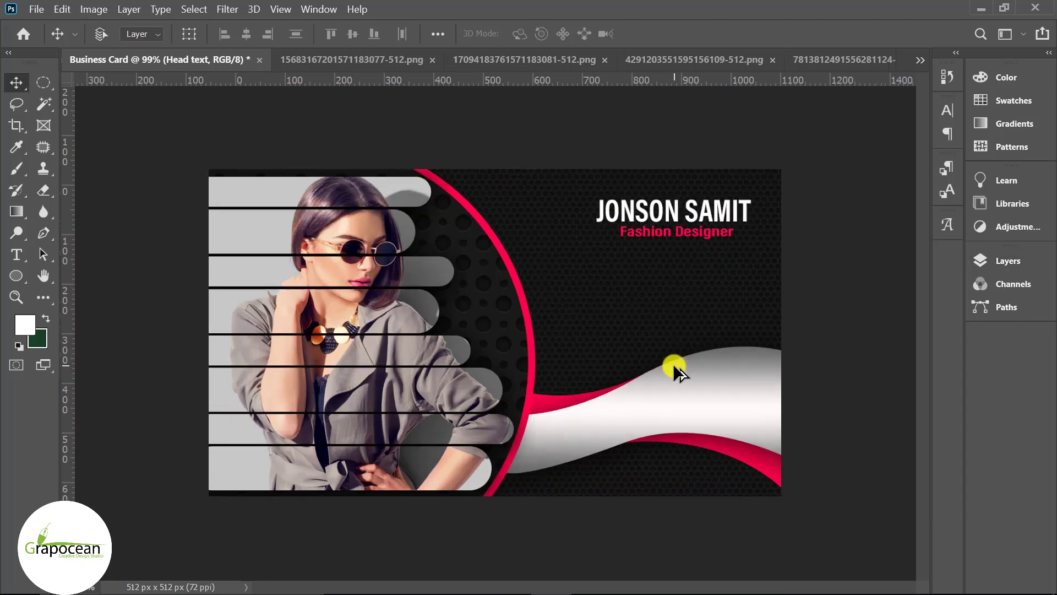
scroll(718, 404, "up", 1)
Draw a 46 px circle below the title on a new layer with a red gradient fill.
left_click(17, 277)
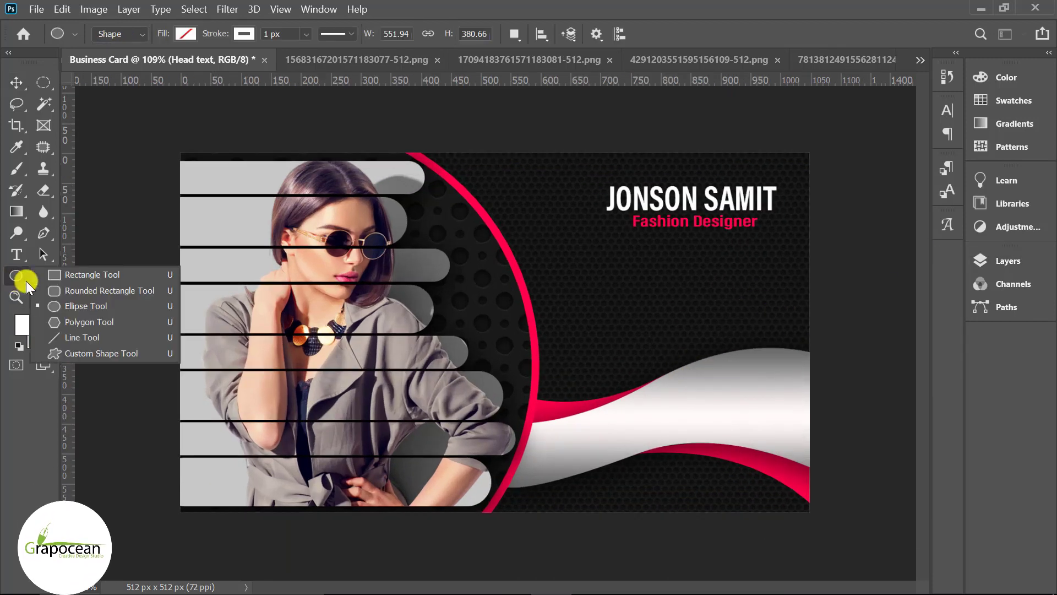
left_click(81, 305)
left_click(983, 260)
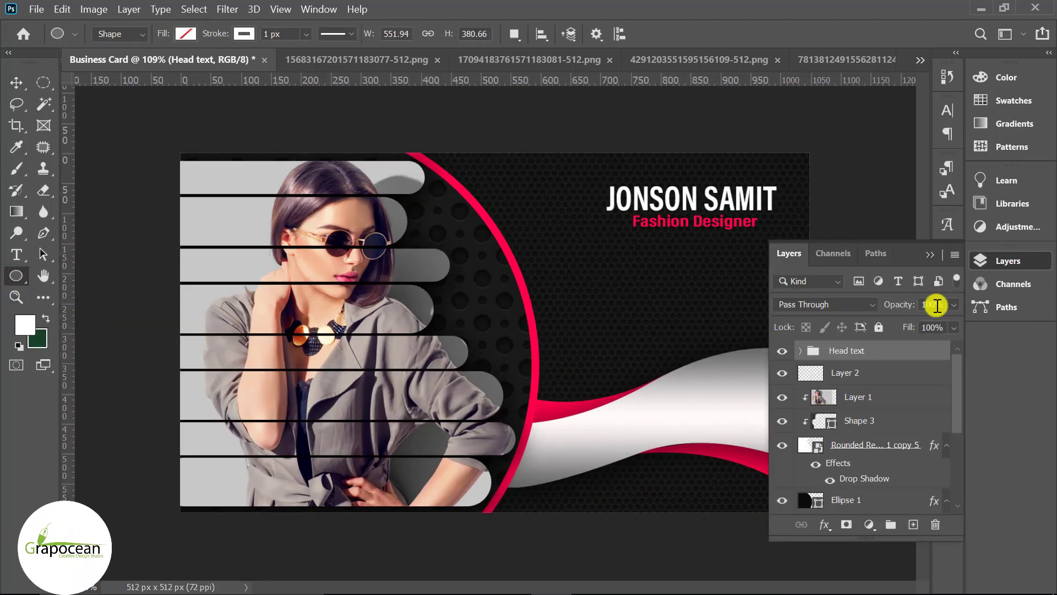
left_click(912, 526)
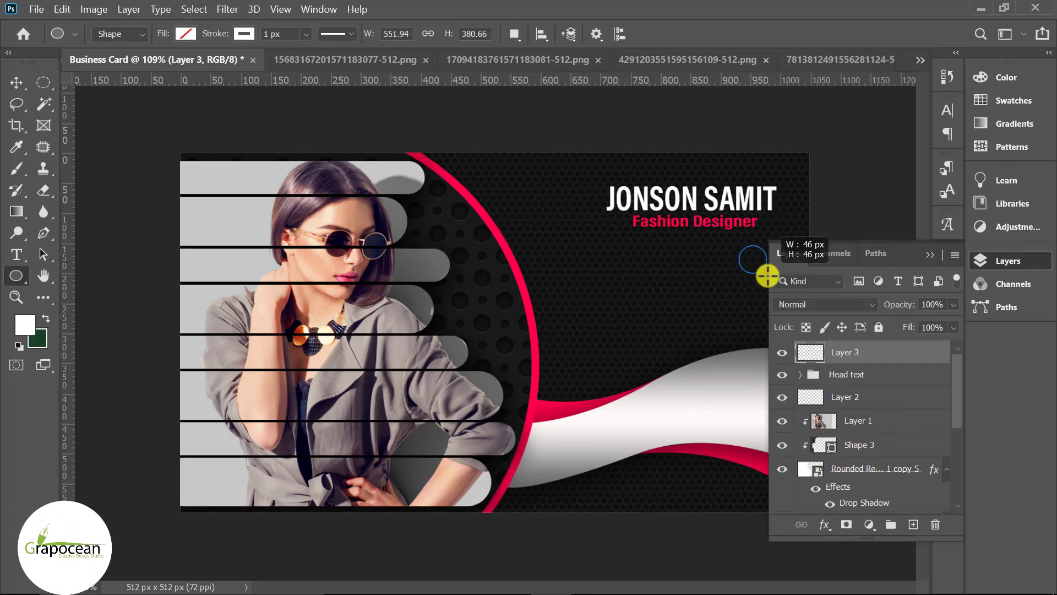
left_click_drag(767, 275, 767, 275)
left_click(930, 253)
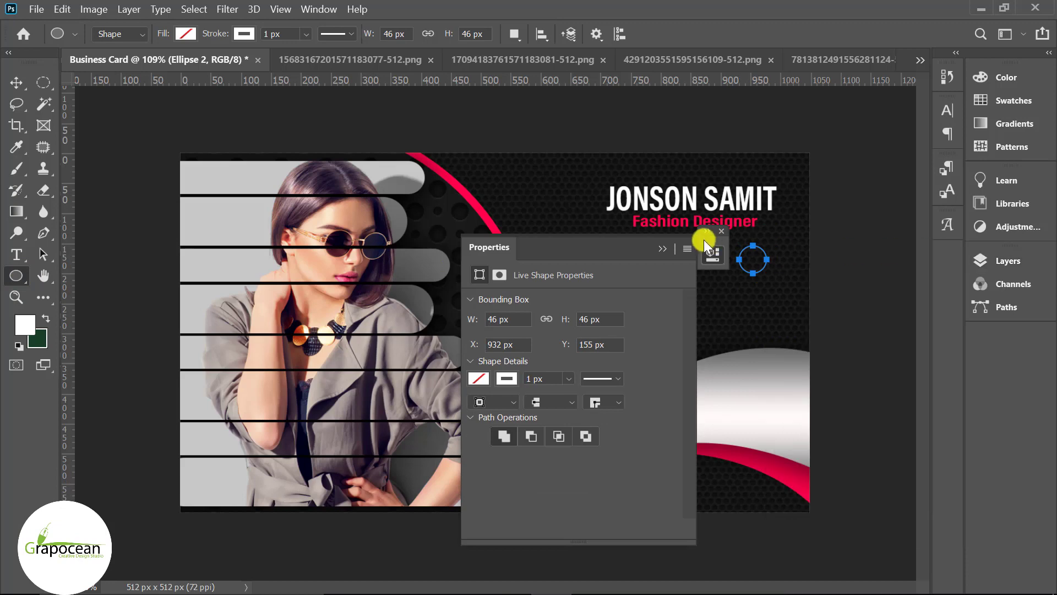
left_click(718, 235)
left_click(186, 34)
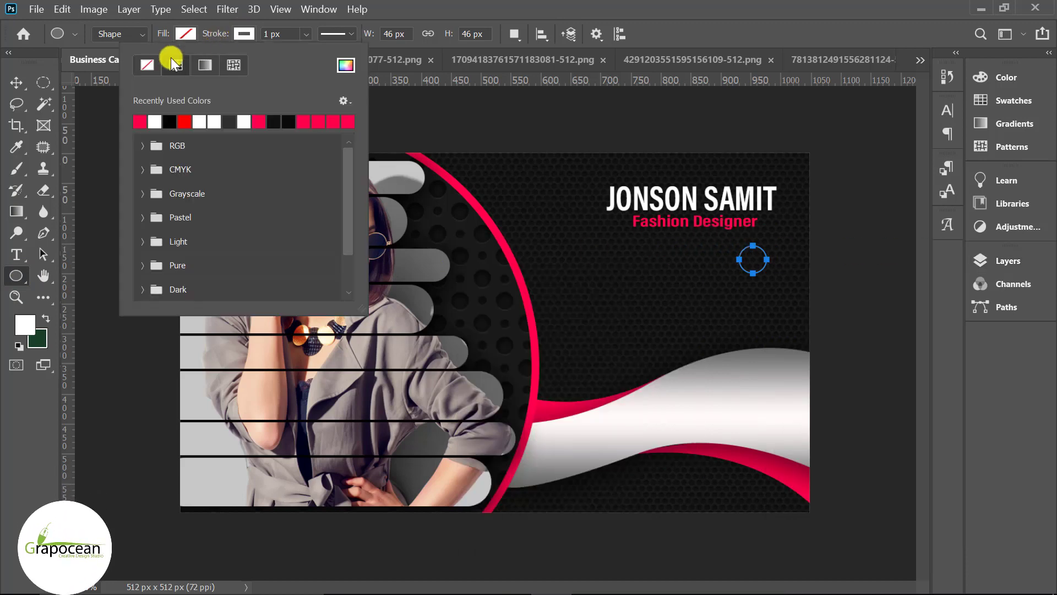
left_click(147, 65)
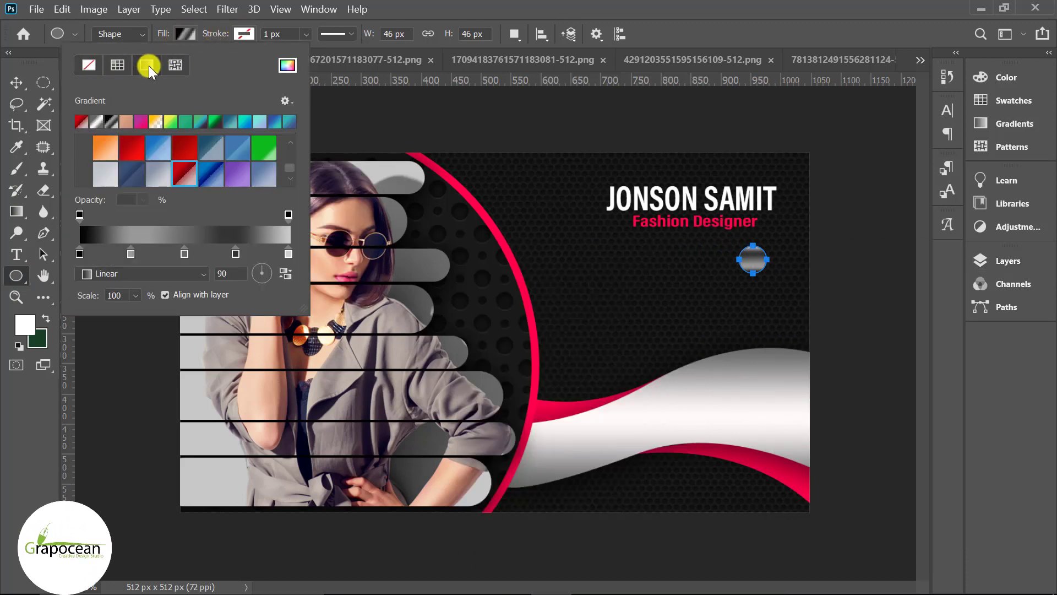
left_click(83, 120)
left_click(10, 84)
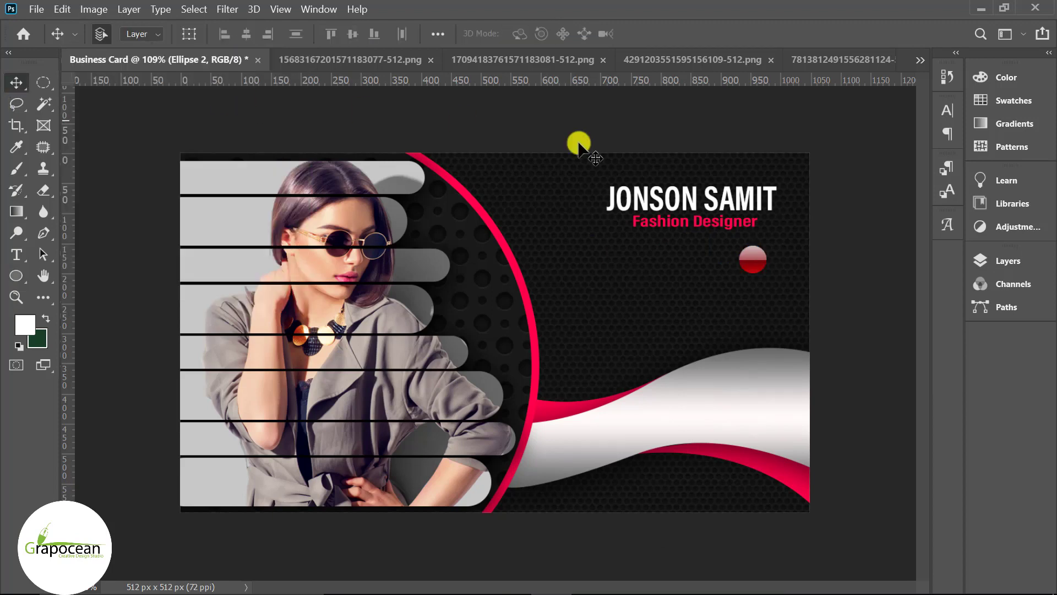
Shift Fashion Designer right so it aligns under the name.
key("ctrl+0")
left_click(828, 189)
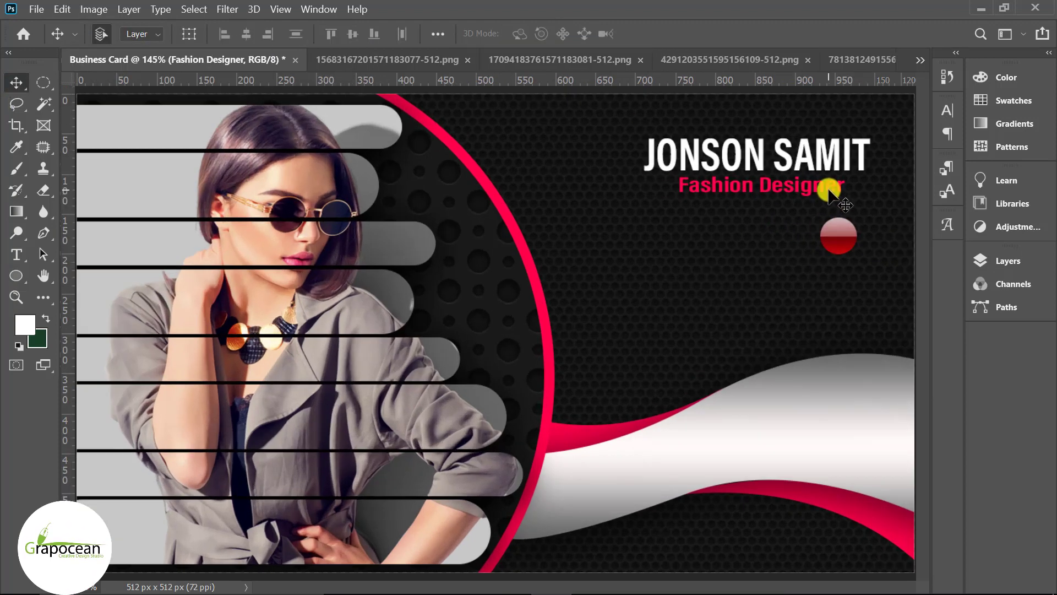
left_click_drag(835, 190, 848, 188)
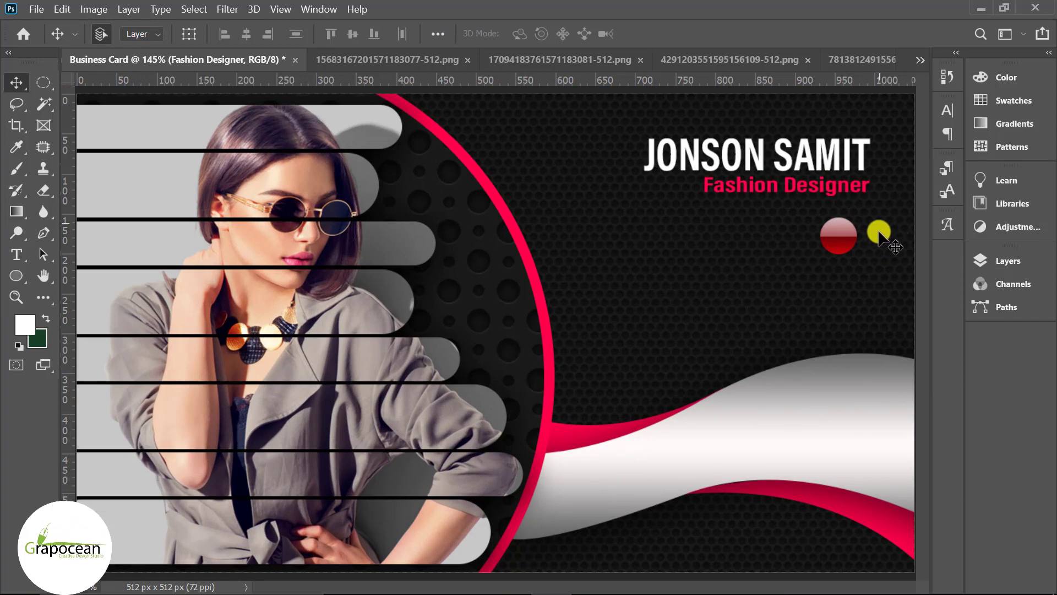
key("ctrl+minus")
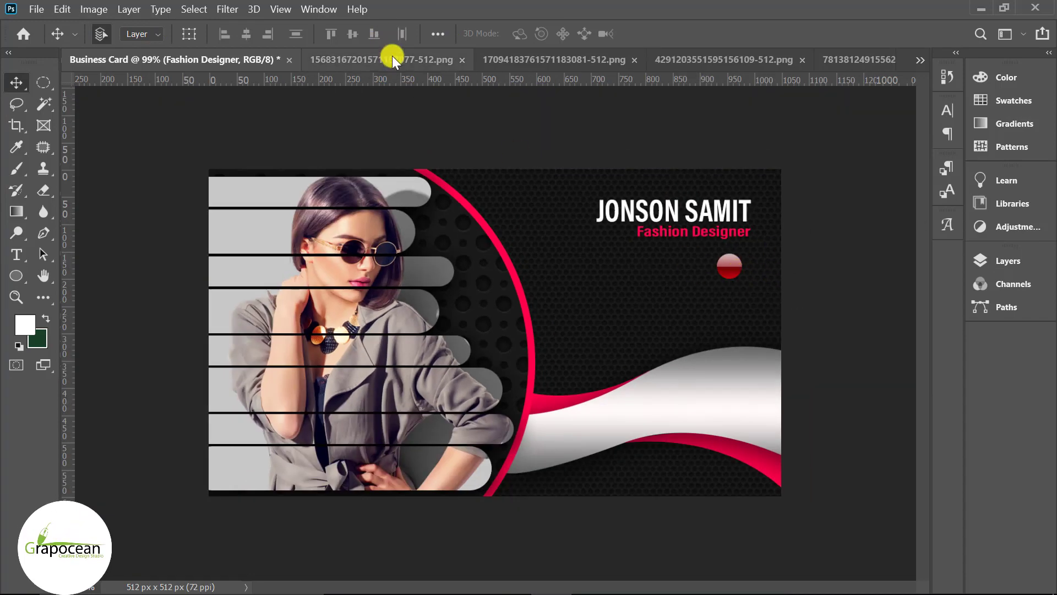
Bring the phone icon image into Business Card and scale it down near the red circle.
left_click(392, 59)
left_click(557, 61)
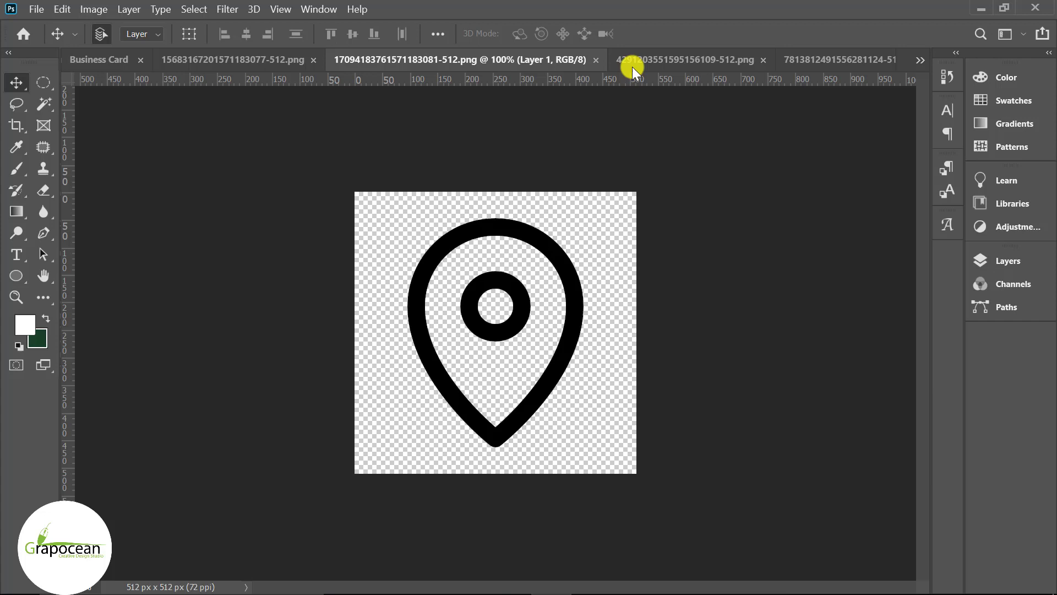
left_click(764, 61)
left_click(815, 55)
mouse_move(495, 308)
left_mouse_down()
mouse_move(84, 57)
mouse_move(735, 269)
left_mouse_up()
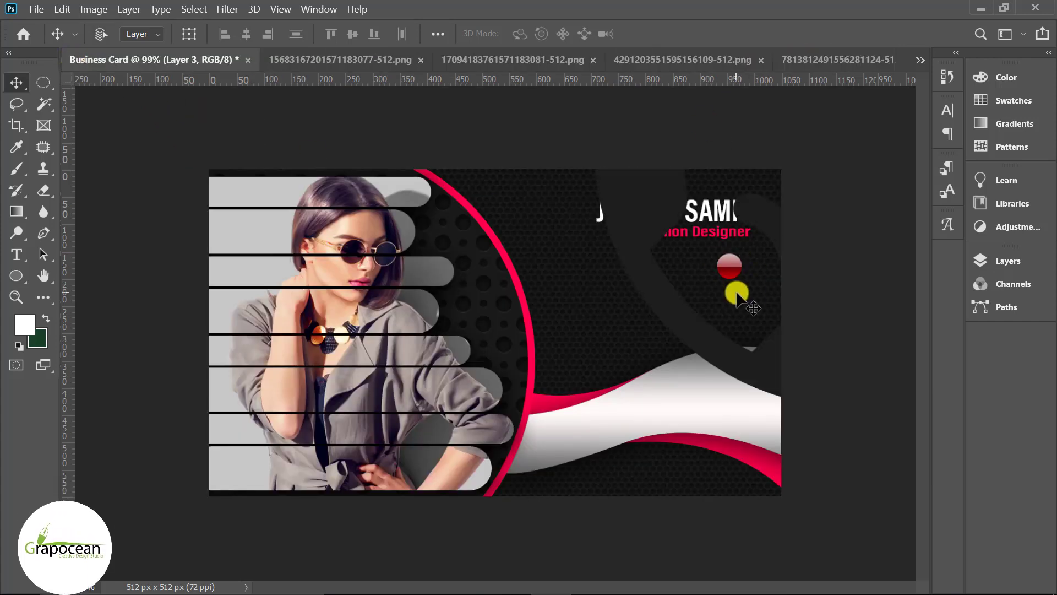
key("ctrl+t")
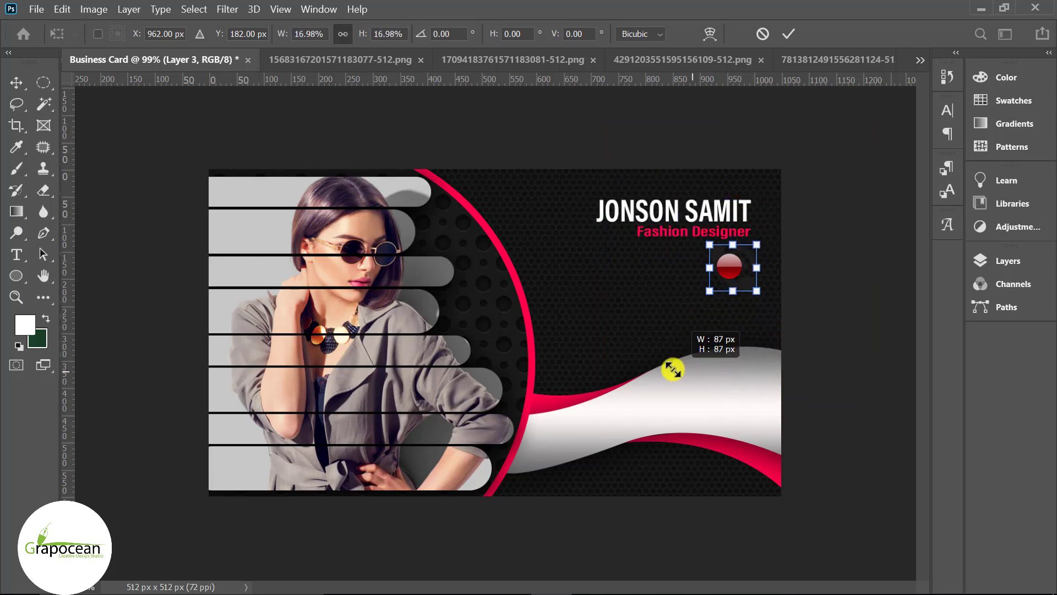
left_click_drag(881, 409, 670, 361)
scroll(782, 294, "up", 2)
scroll(782, 295, "up", 2)
left_click_drag(885, 244, 849, 239)
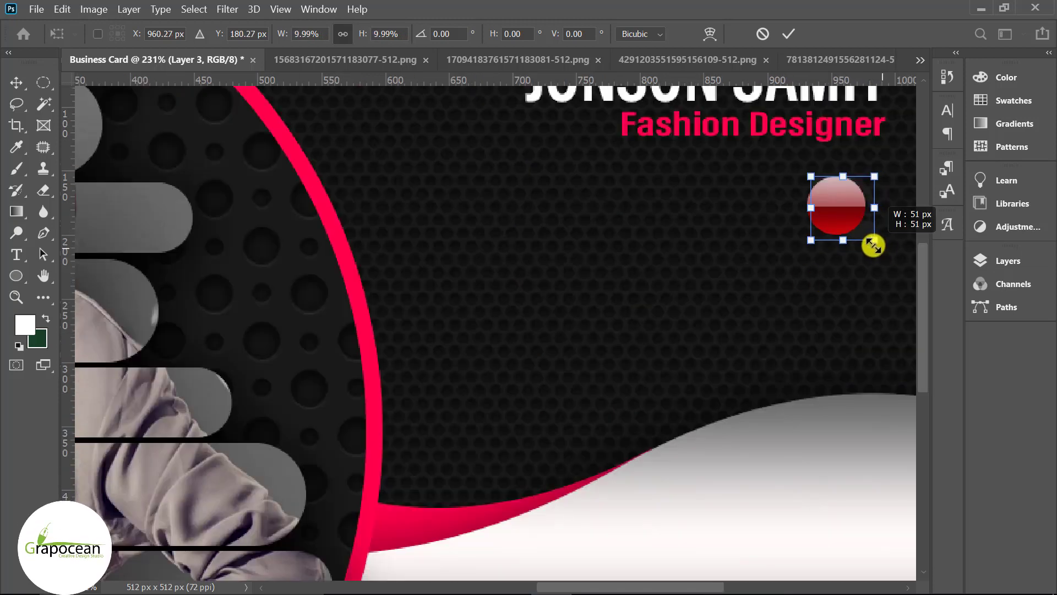
left_click(789, 34)
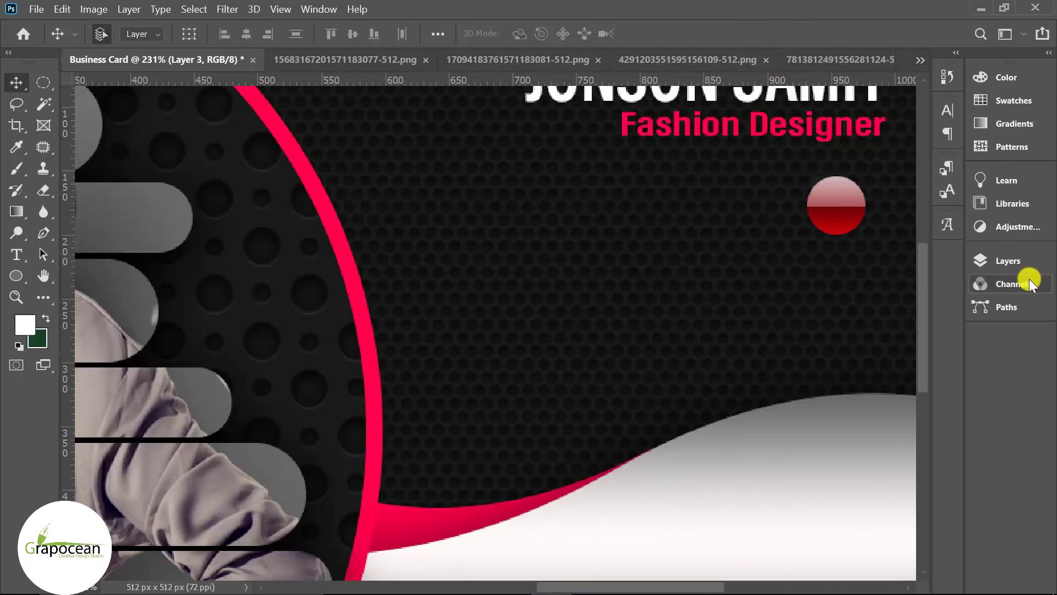
Move the phone icon layer above the red circle and shrink it to fit inside.
left_click(1008, 260)
left_click_drag(878, 392, 871, 352)
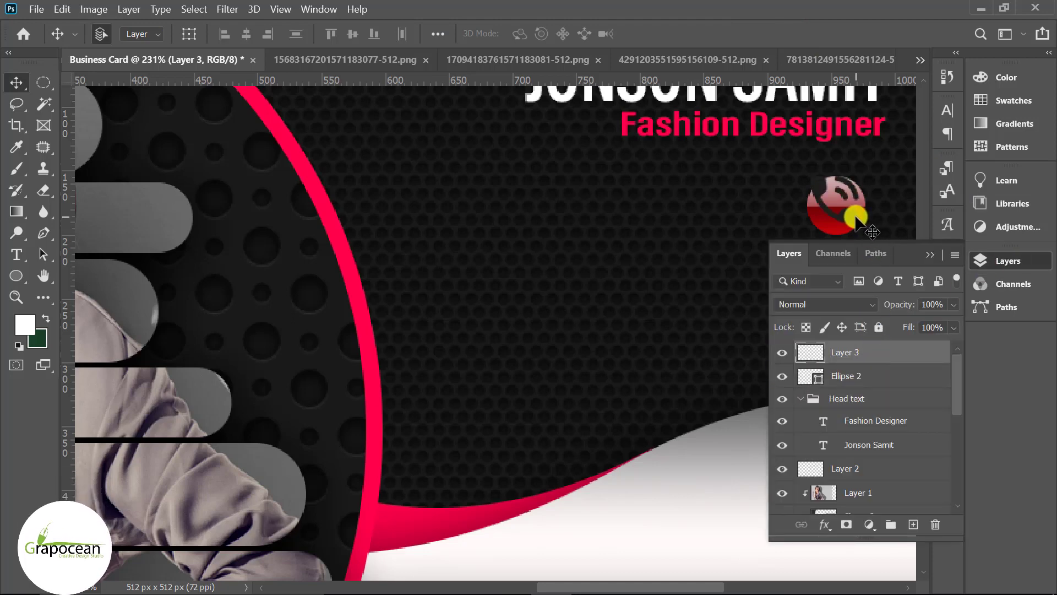
key("ctrl+t")
left_click_drag(870, 233, 856, 221)
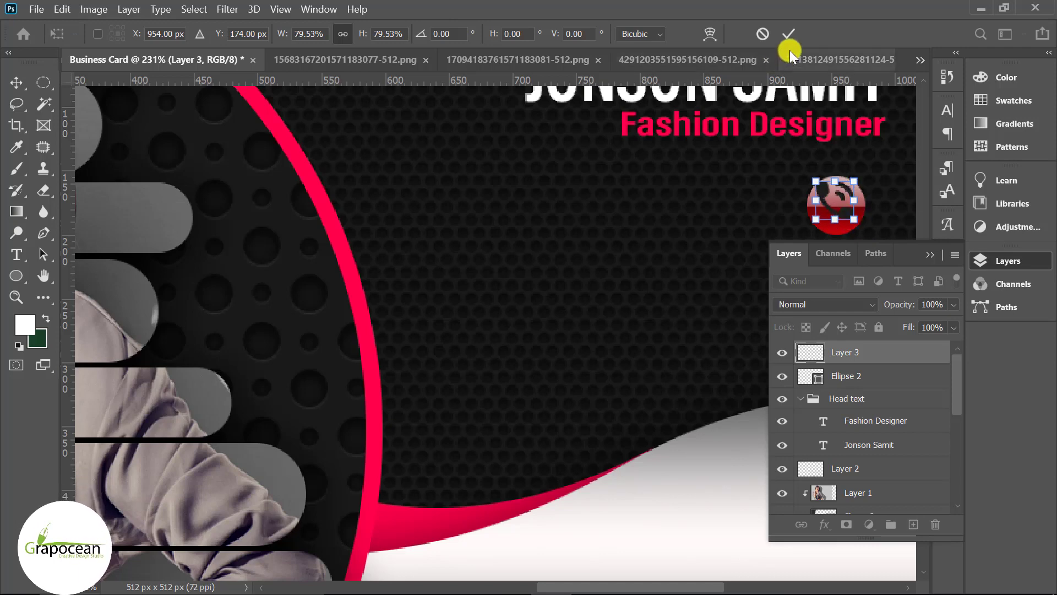
left_click(784, 33)
left_click(870, 374, "shift")
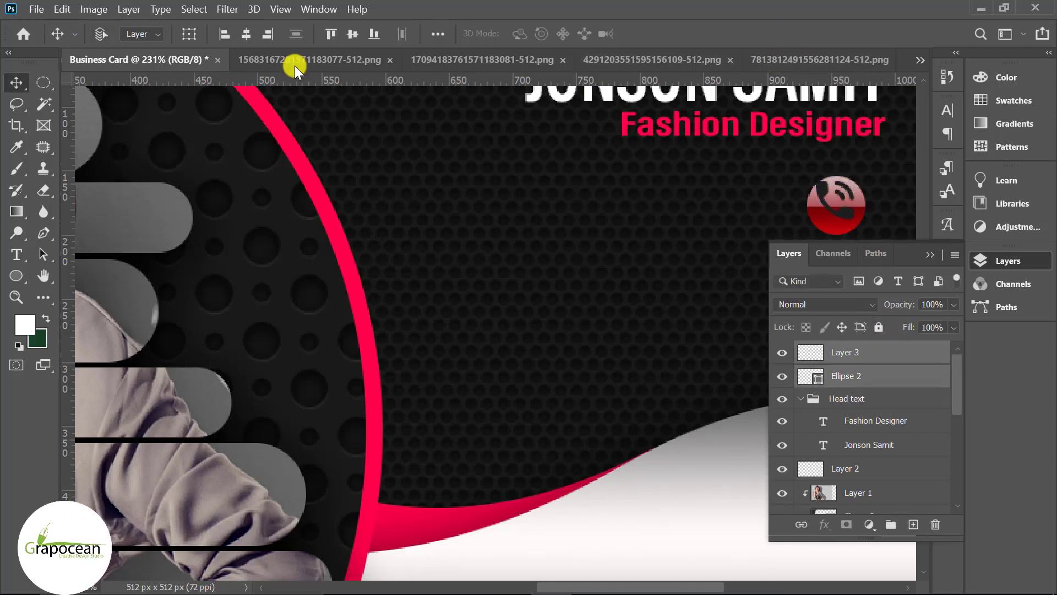
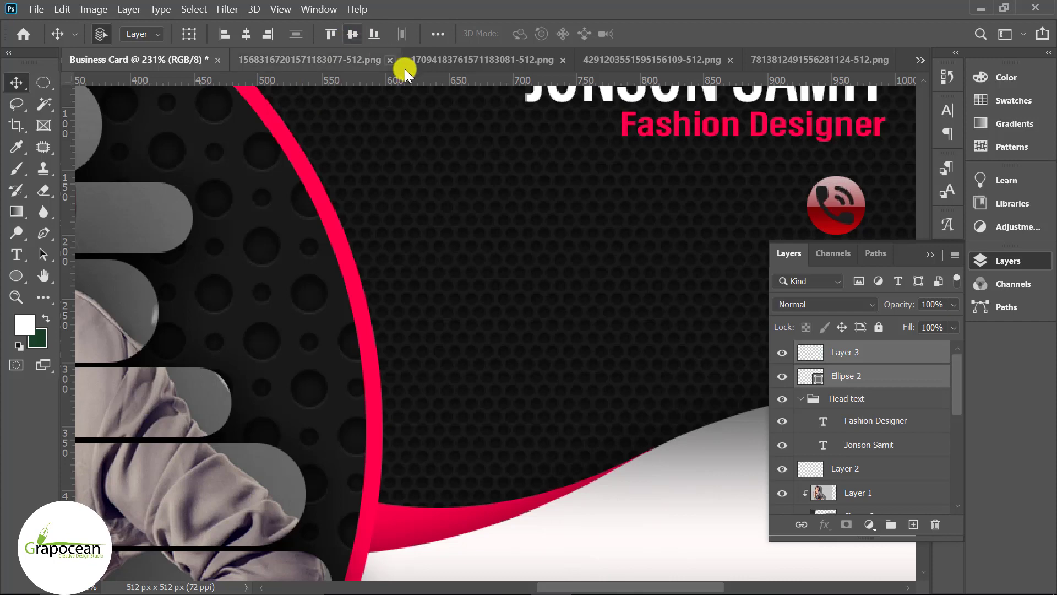
Give the Layer 3 phone glyph a white Color Overlay.
left_click(881, 356)
right_click(885, 350)
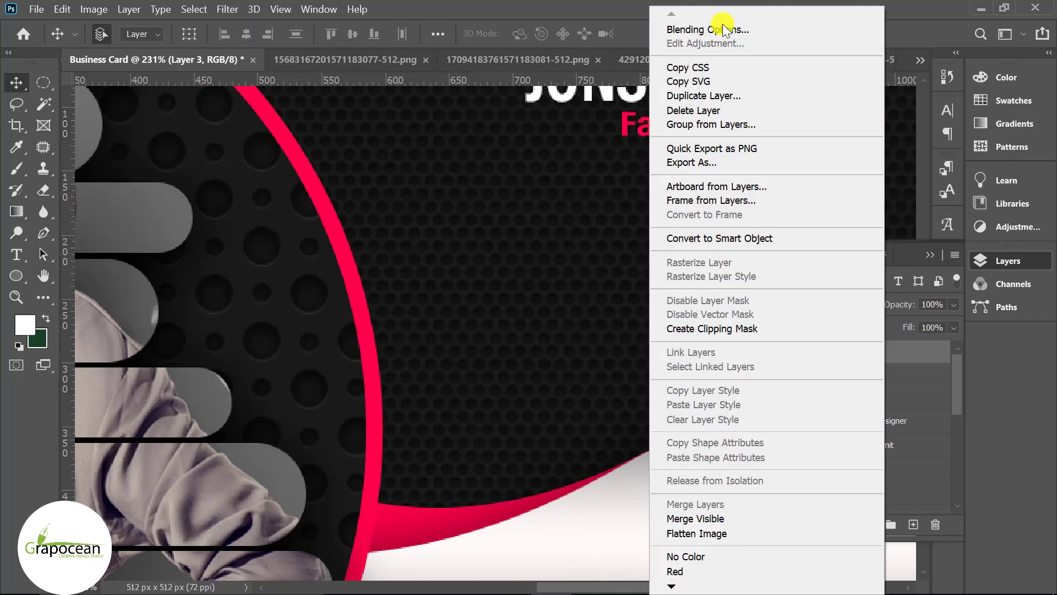
left_click(726, 29)
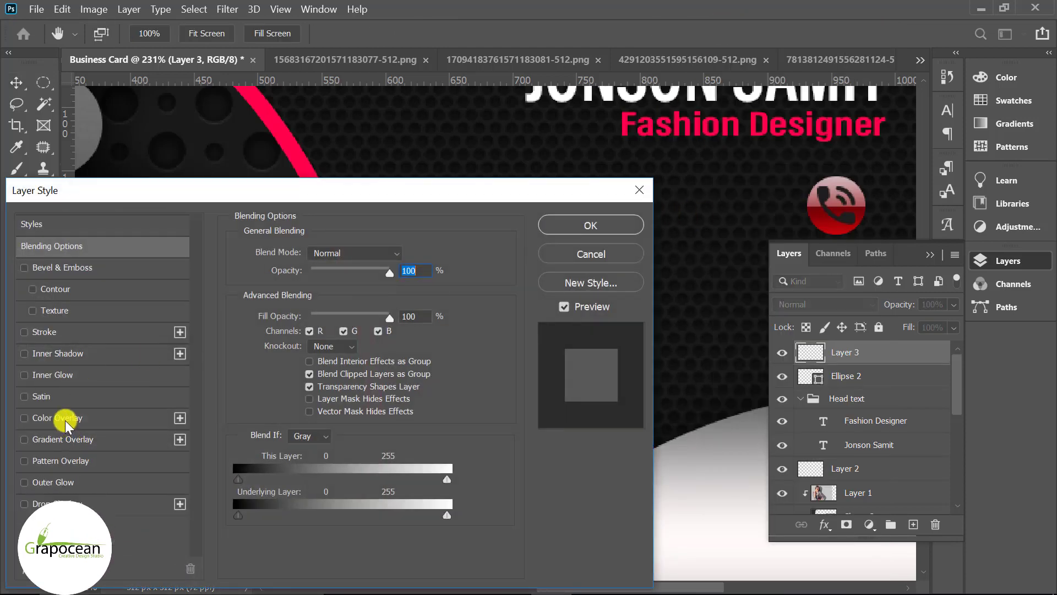
left_click(66, 419)
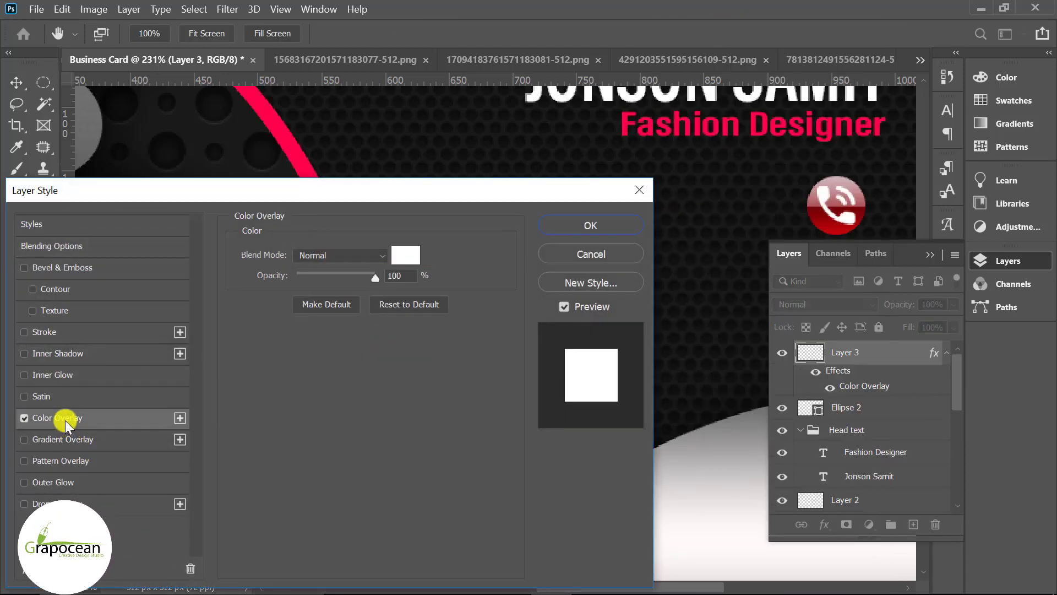
left_click(601, 223)
Scale the phone glyph down to about 85% inside the red badge.
left_click(929, 255)
key("ctrl+0")
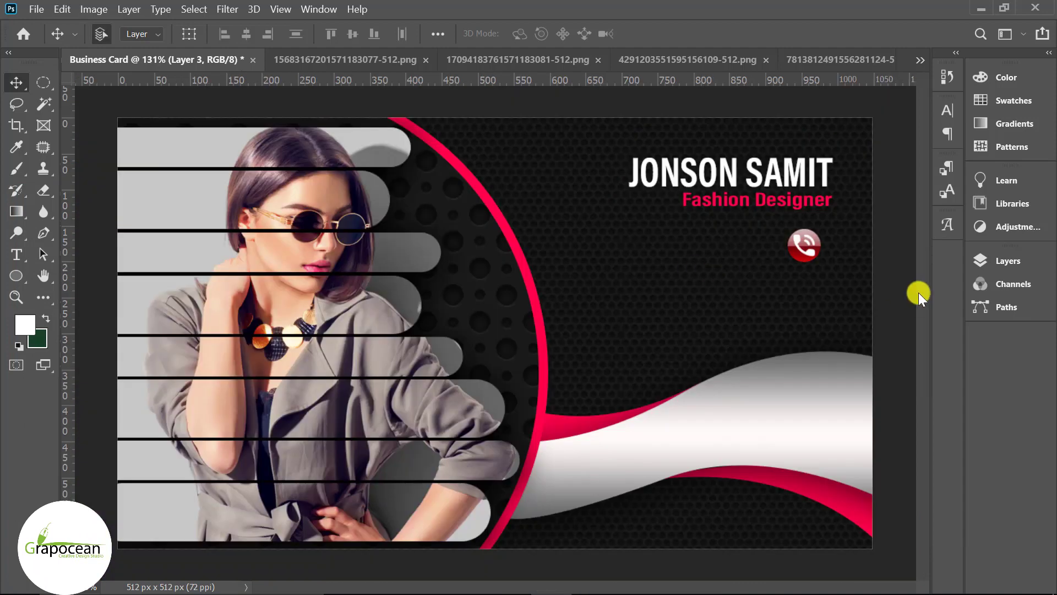
scroll(878, 251, "up", 2)
scroll(859, 249, "up", 1)
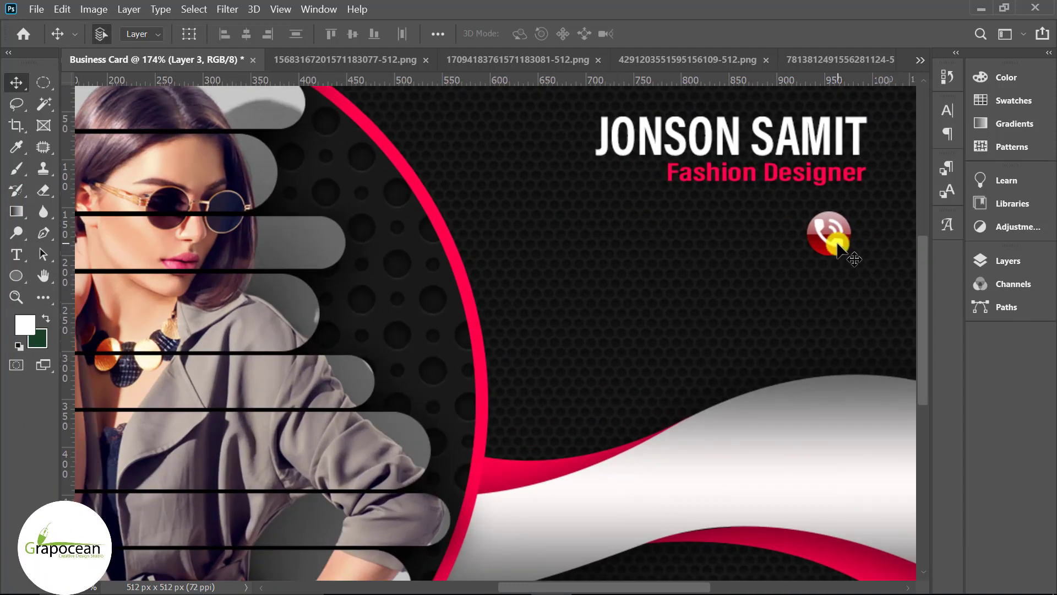
key("ctrl+t")
left_click_drag(847, 254, 843, 250)
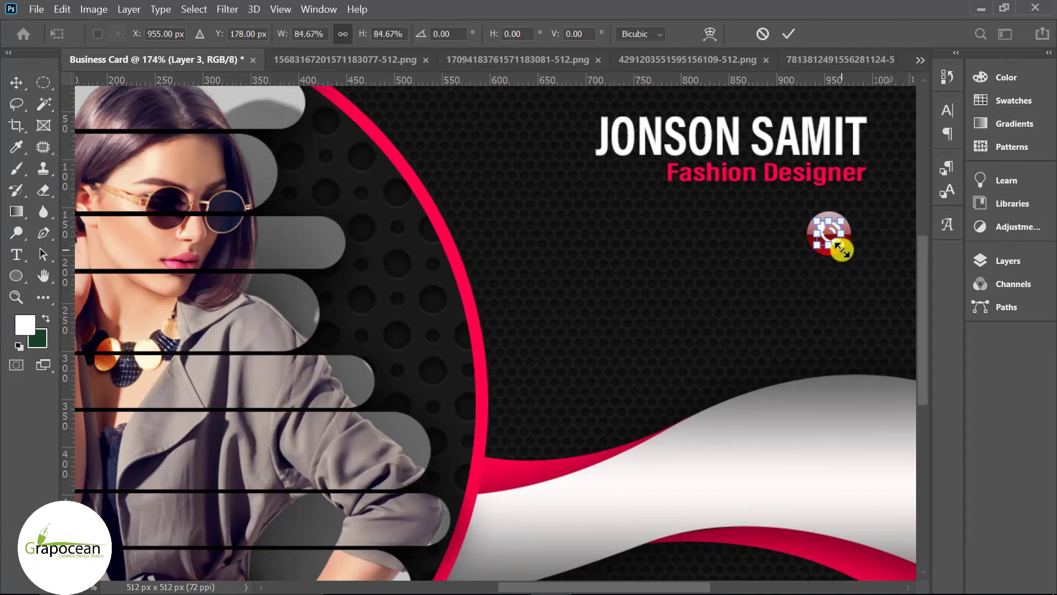
left_click(793, 33)
Select Ellipse 2 together with the phone glyph layer.
left_click(1011, 257)
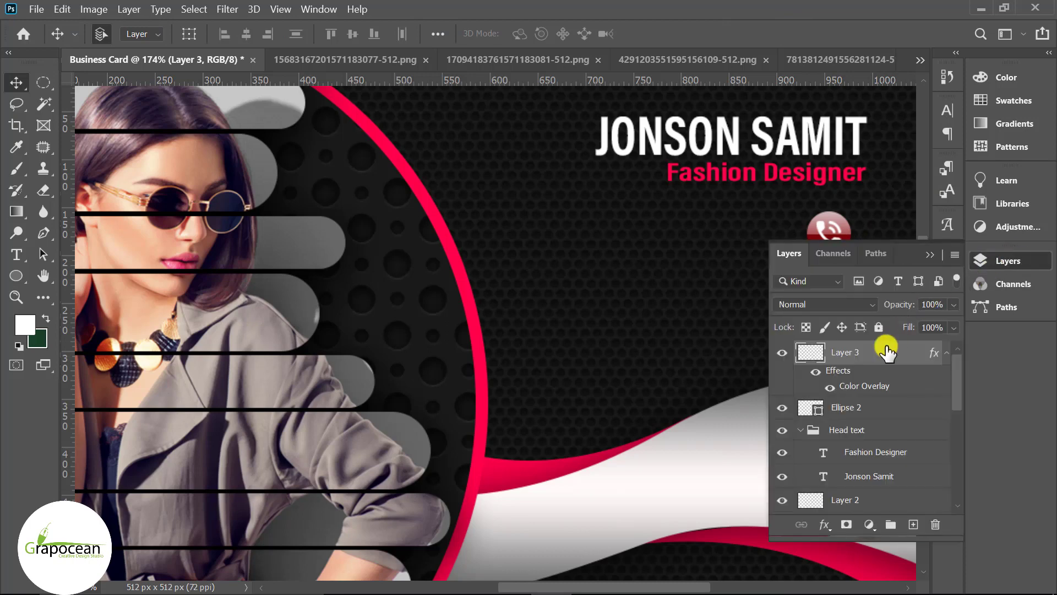
left_click(876, 408, "shift")
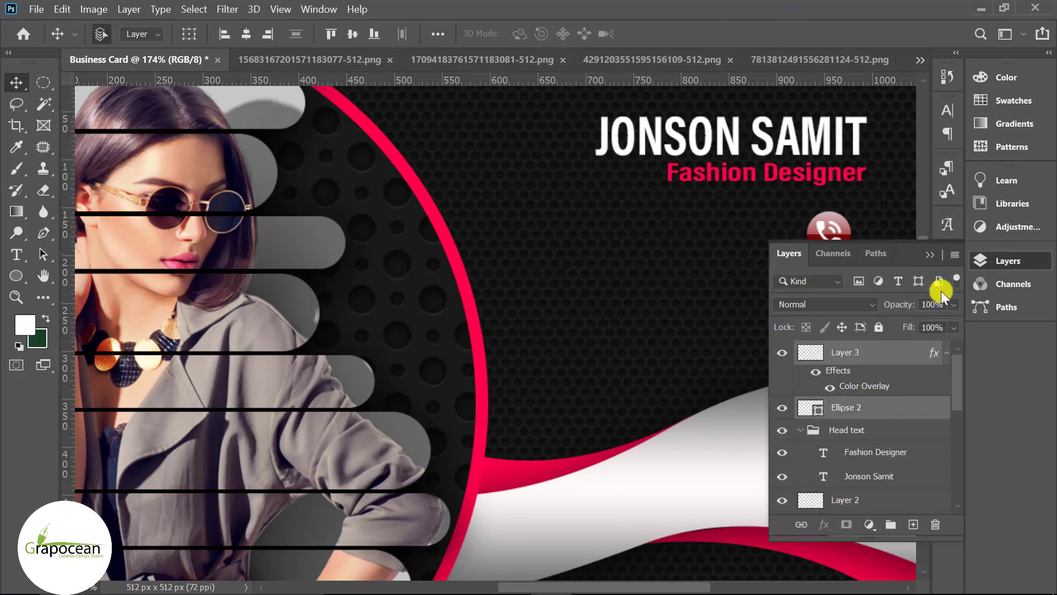
left_click(930, 254)
scroll(771, 324, "up", 1)
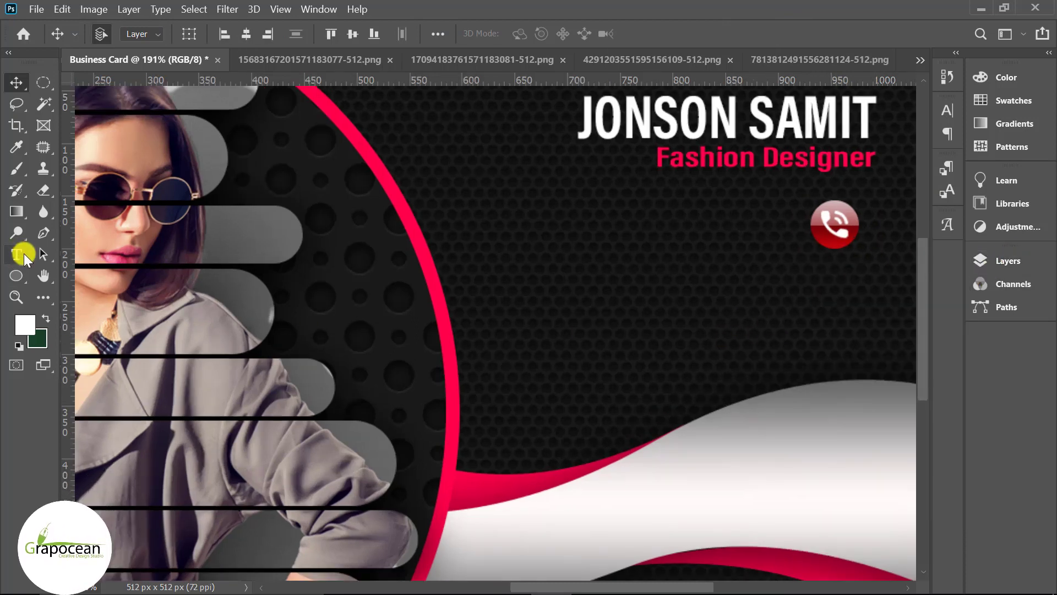
left_click(22, 256)
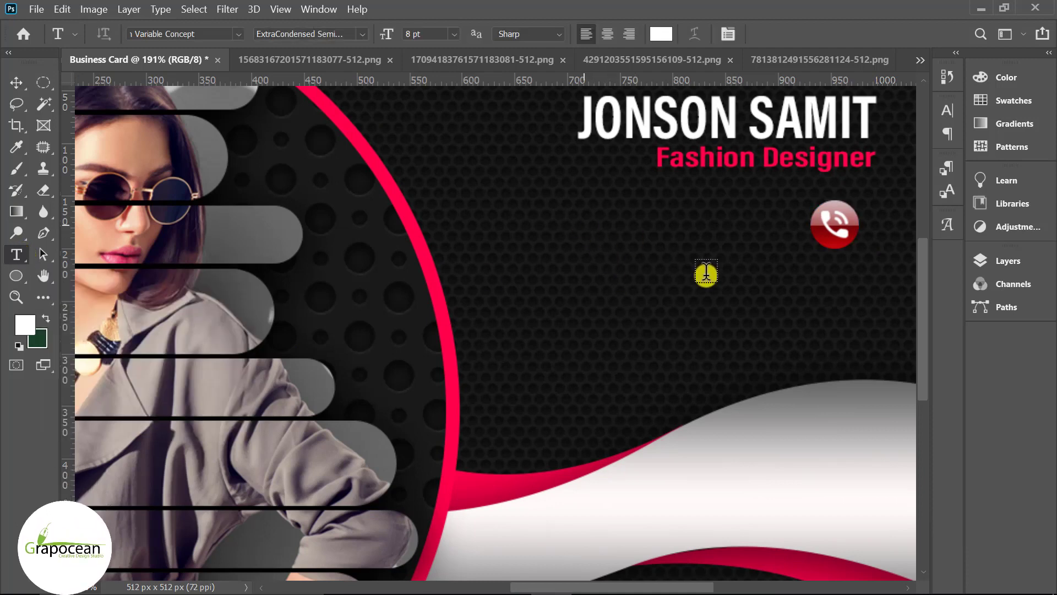
left_click(706, 274)
key("BackSpace")
type("+")
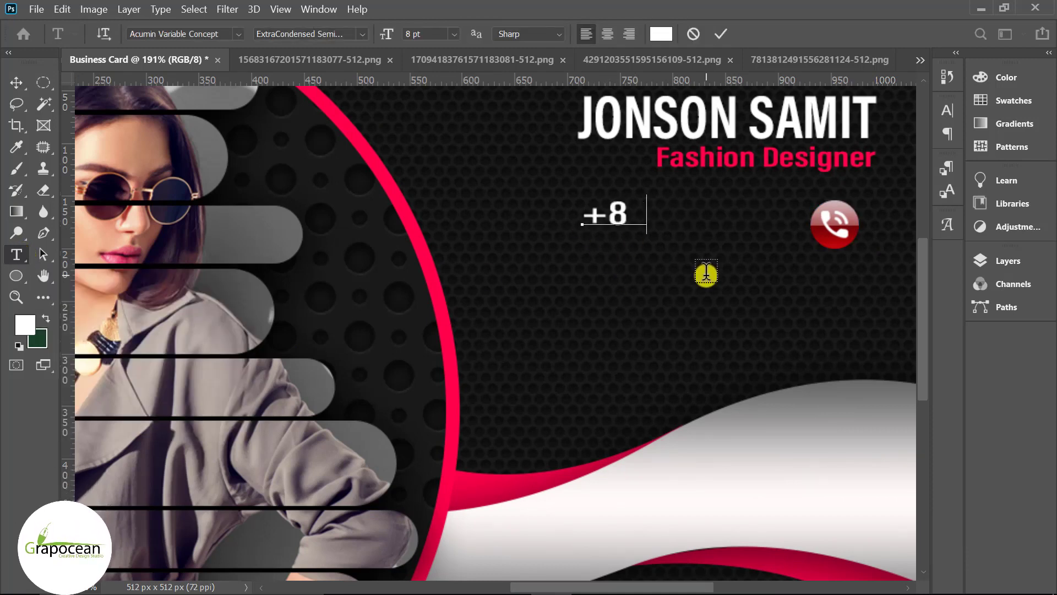
type("80-111")
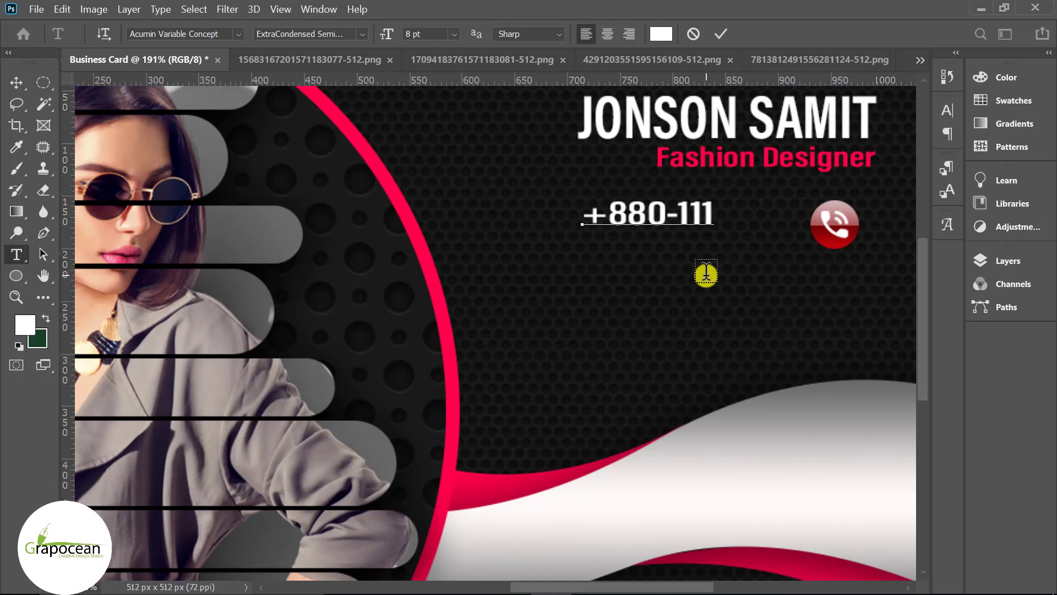
key("BackSpace")
key("BackSpace")
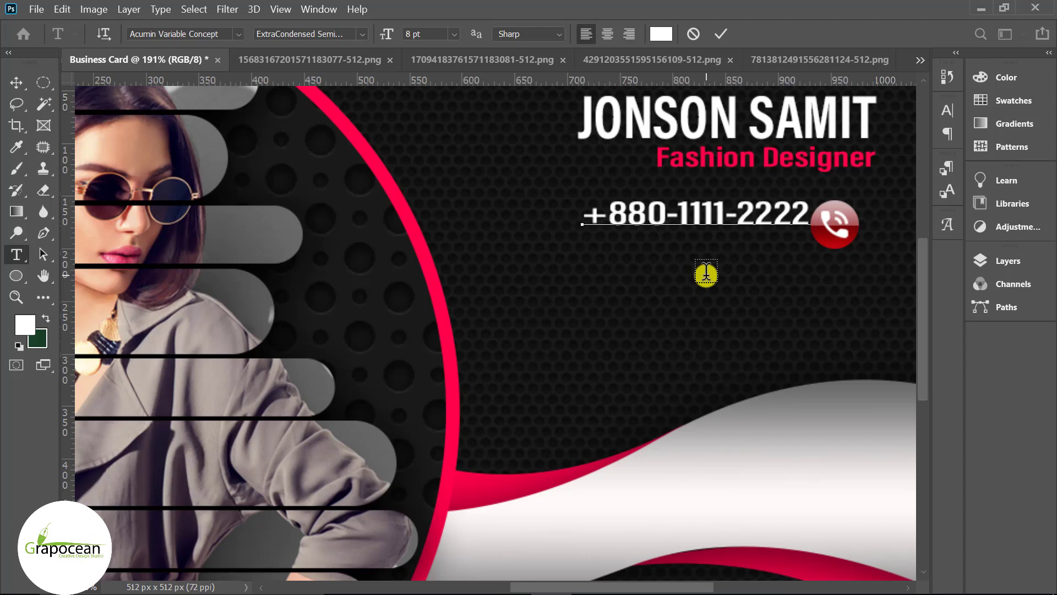
type("-")
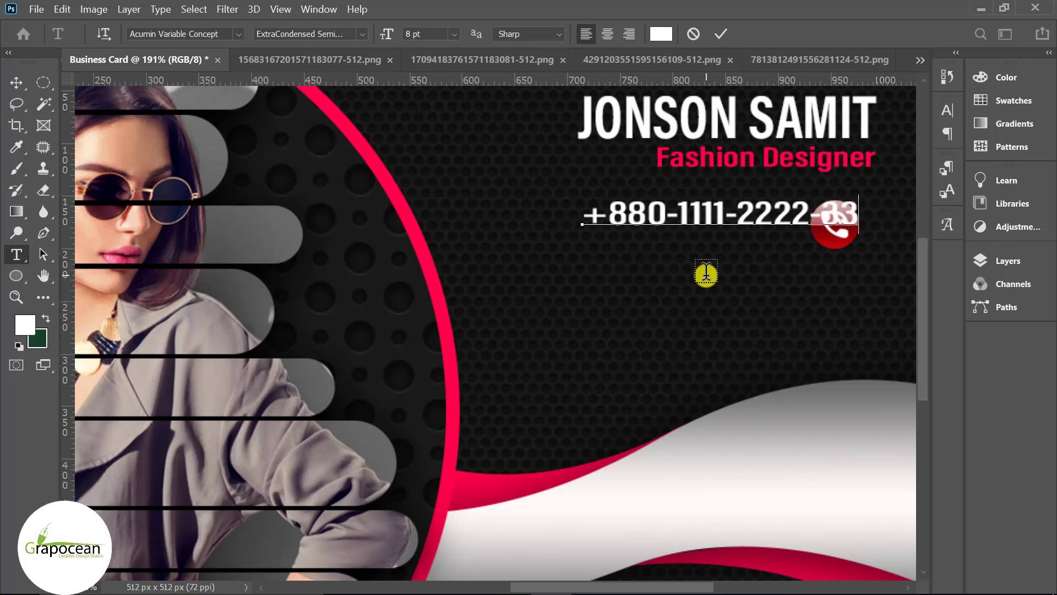
type("33")
left_click(16, 82)
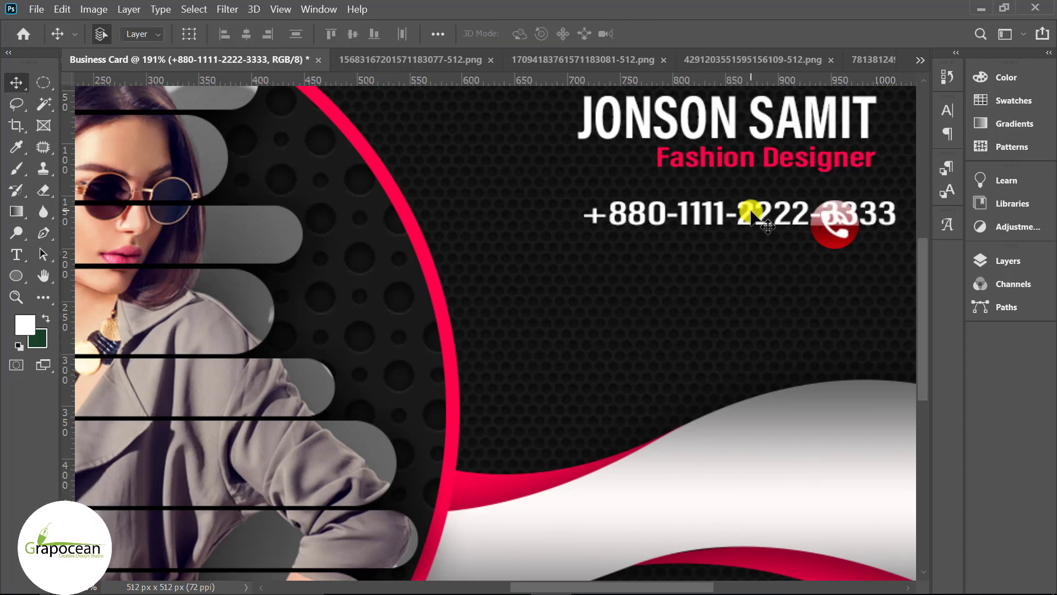
Move the phone number left of the icon and shrink it to about 53%.
left_click_drag(729, 209, 652, 210)
key("ctrl+t")
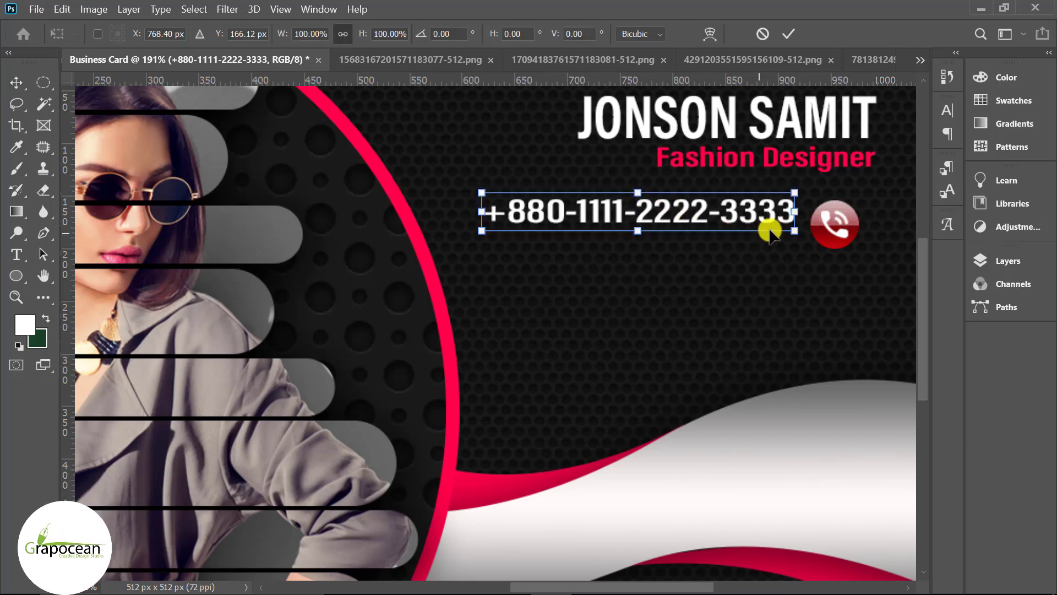
mouse_move(779, 233)
left_mouse_down()
mouse_move(746, 233)
mouse_move(757, 227)
left_mouse_up()
scroll(760, 227, "up", 2)
scroll(773, 223, "up", 1)
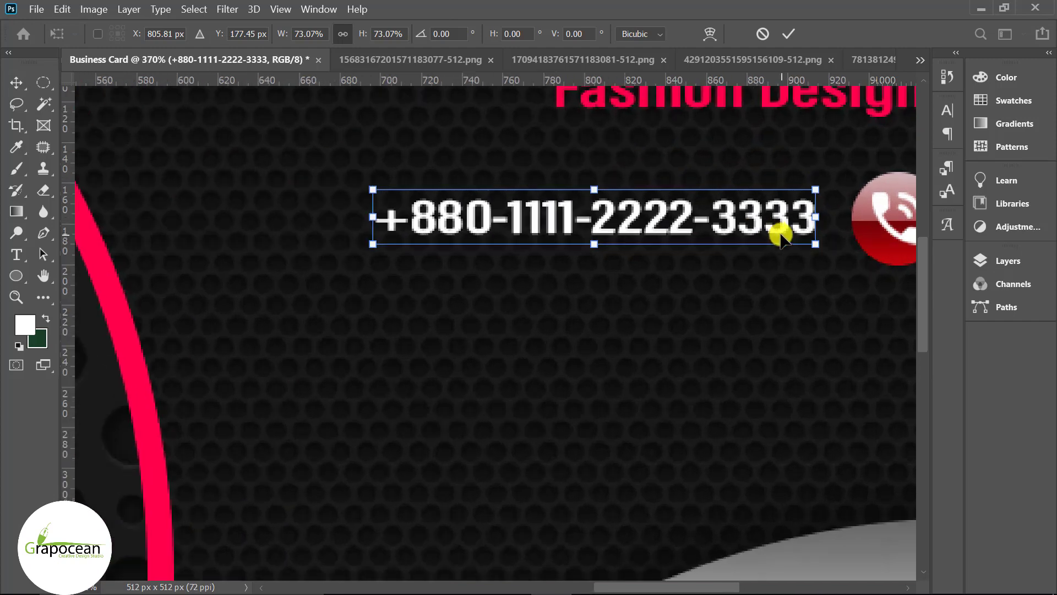
mouse_move(810, 243)
left_mouse_down()
mouse_move(751, 241)
mouse_move(762, 245)
mouse_move(779, 215)
mouse_move(774, 250)
left_mouse_up()
left_click(788, 34)
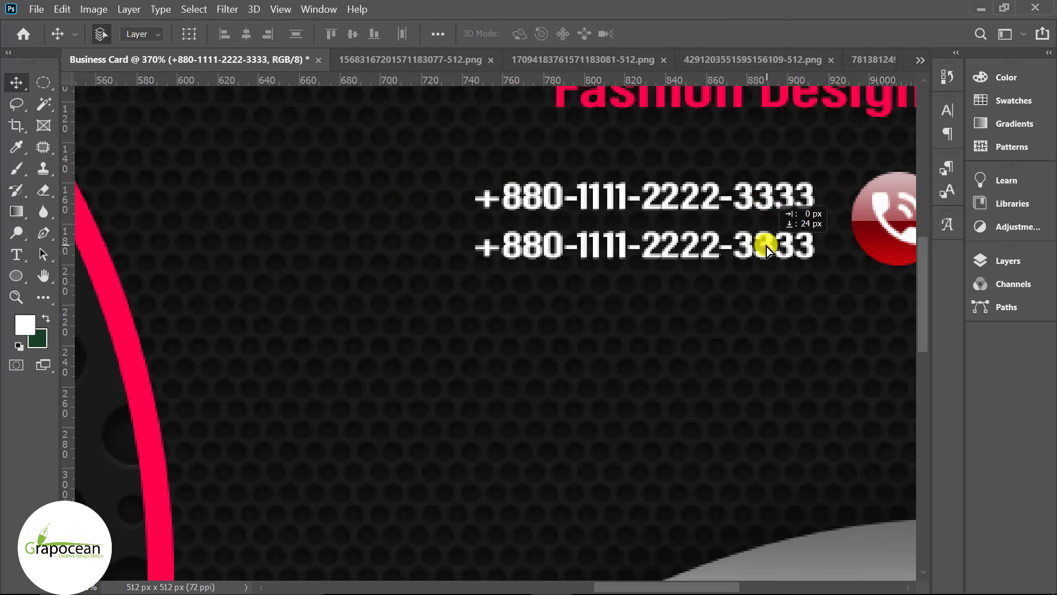
Align the two phone number lines beside the red phone badge.
scroll(734, 262, "down", 5)
scroll(791, 272, "up", 2)
scroll(794, 286, "up", 1)
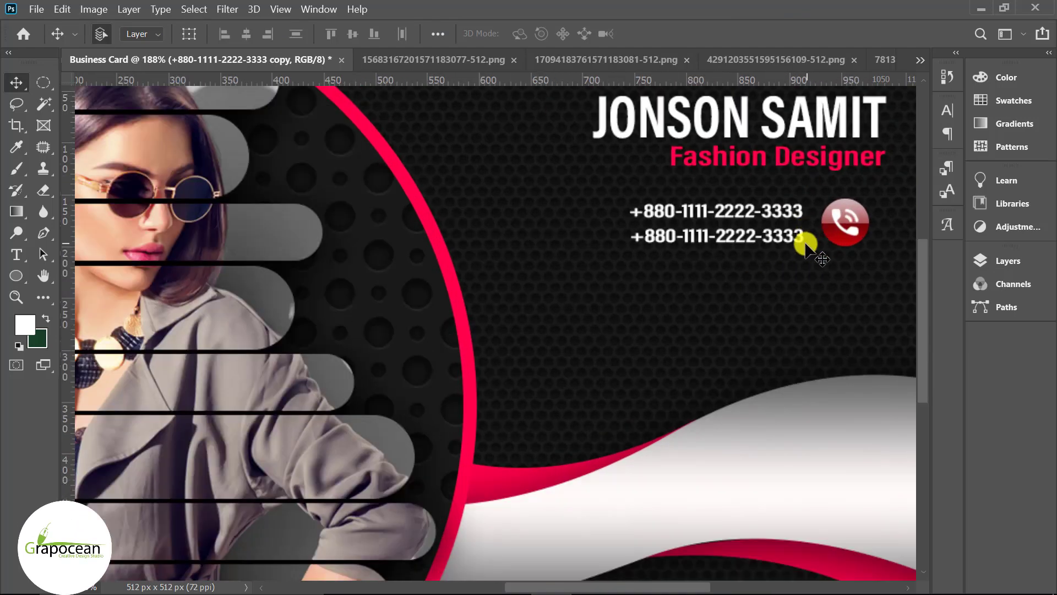
mouse_move(803, 239)
left_mouse_down()
mouse_move(803, 212)
mouse_move(798, 236)
mouse_move(787, 219)
left_mouse_up()
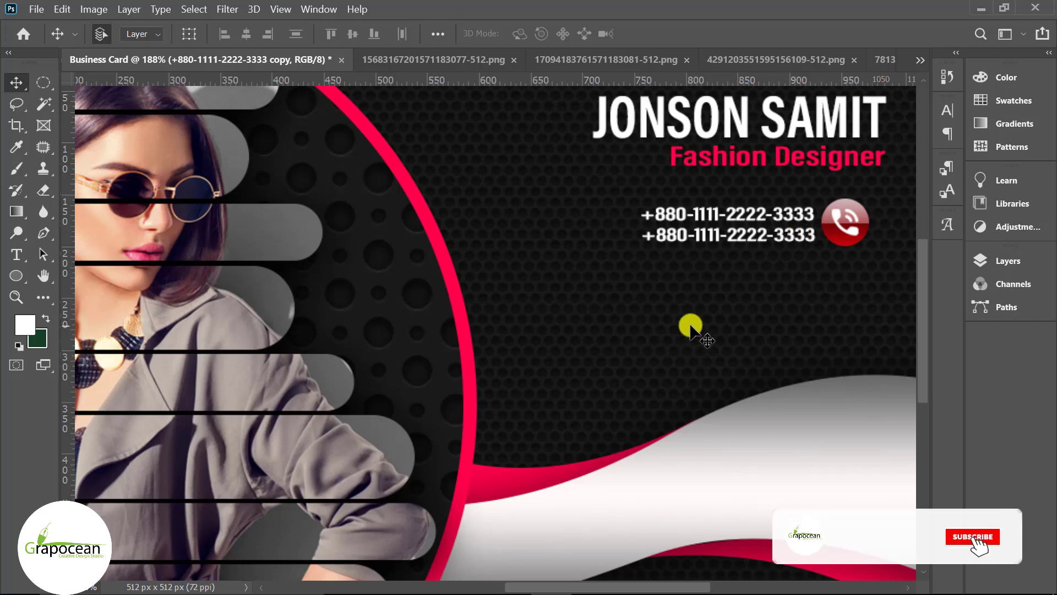
key("ctrl+0")
key("ctrl+plus")
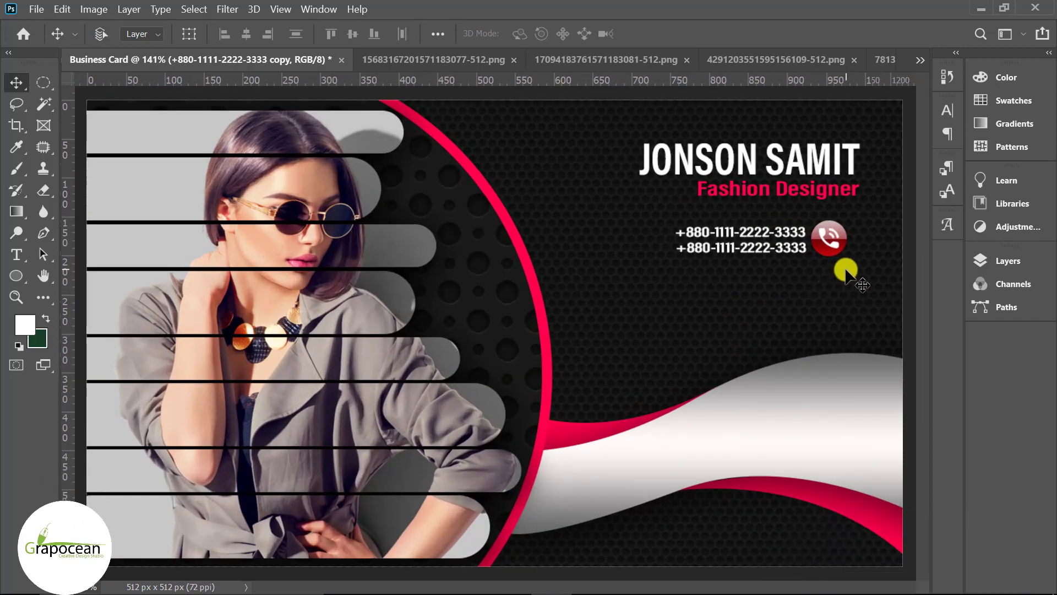
scroll(801, 242, "up", 3)
Draw a no-fill 1 px rounded-rectangle outline around the phone numbers and badge.
left_click_drag(791, 246, 774, 220)
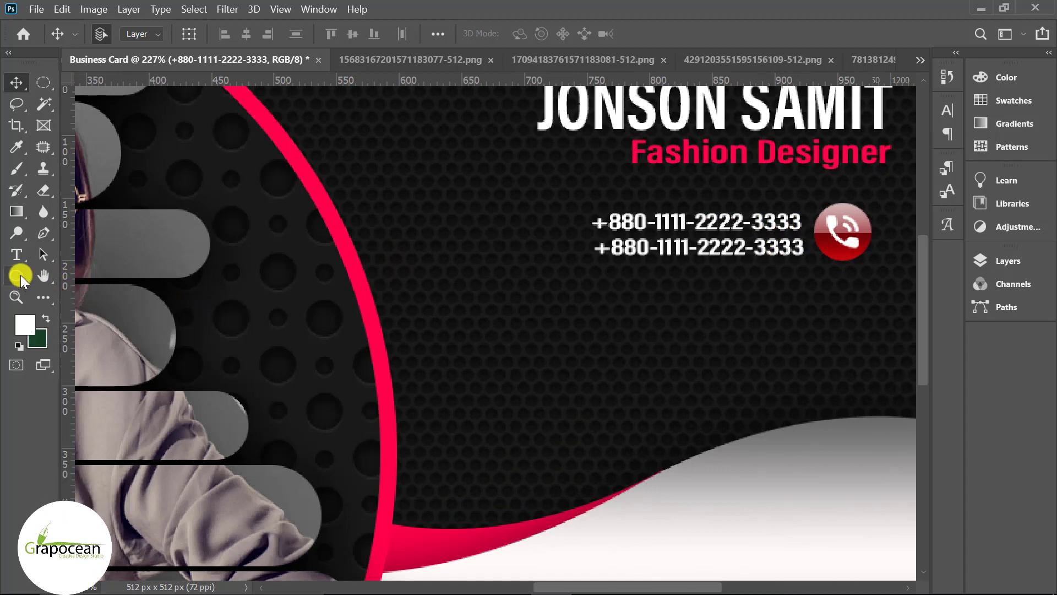
left_click(21, 276)
left_click(83, 288)
mouse_move(569, 195)
left_mouse_down()
mouse_move(788, 280)
mouse_move(891, 270)
left_mouse_up()
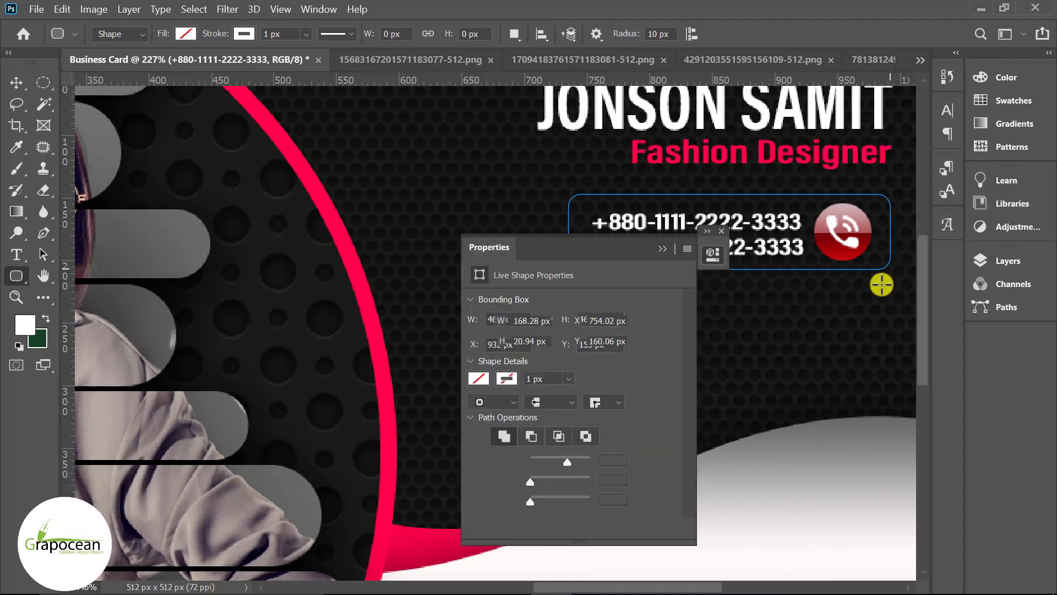
left_click(667, 252)
left_click(16, 81)
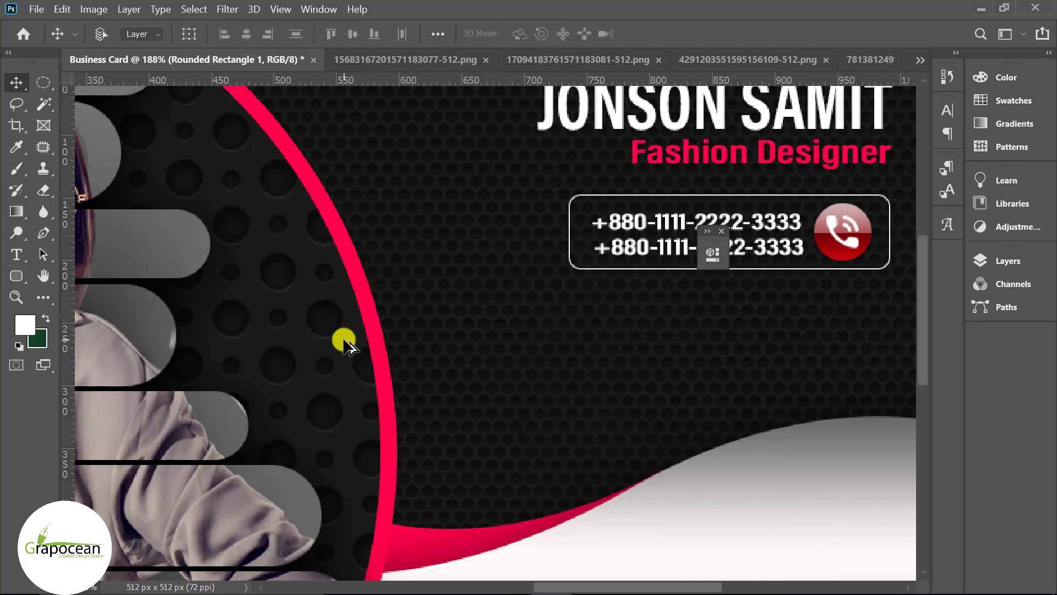
key("ctrl+0")
scroll(658, 275, "down", 2)
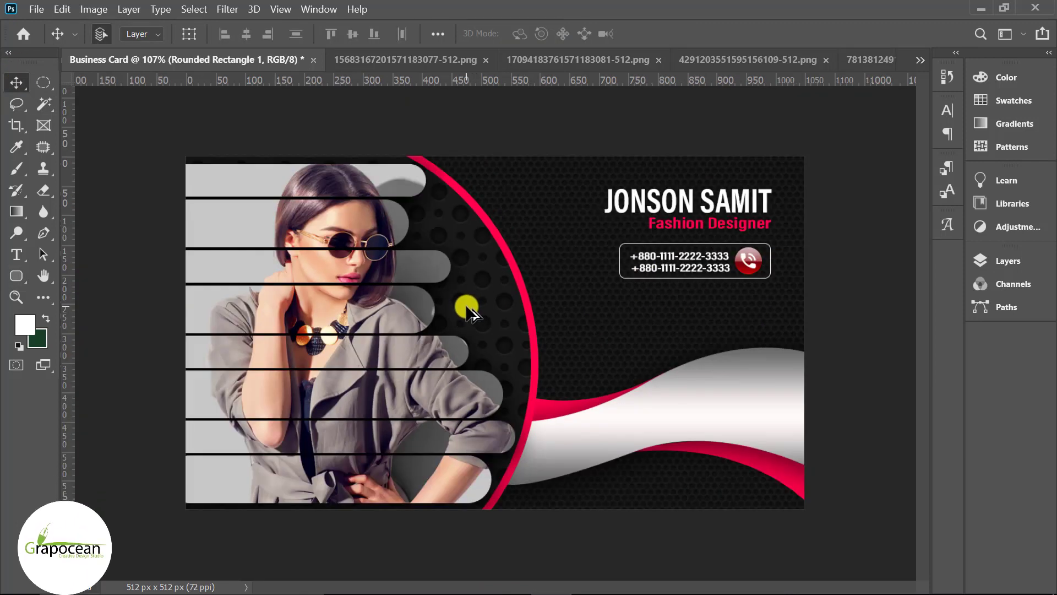
Group the phone-box layers and name the group 'Phone info'.
left_click(1007, 260)
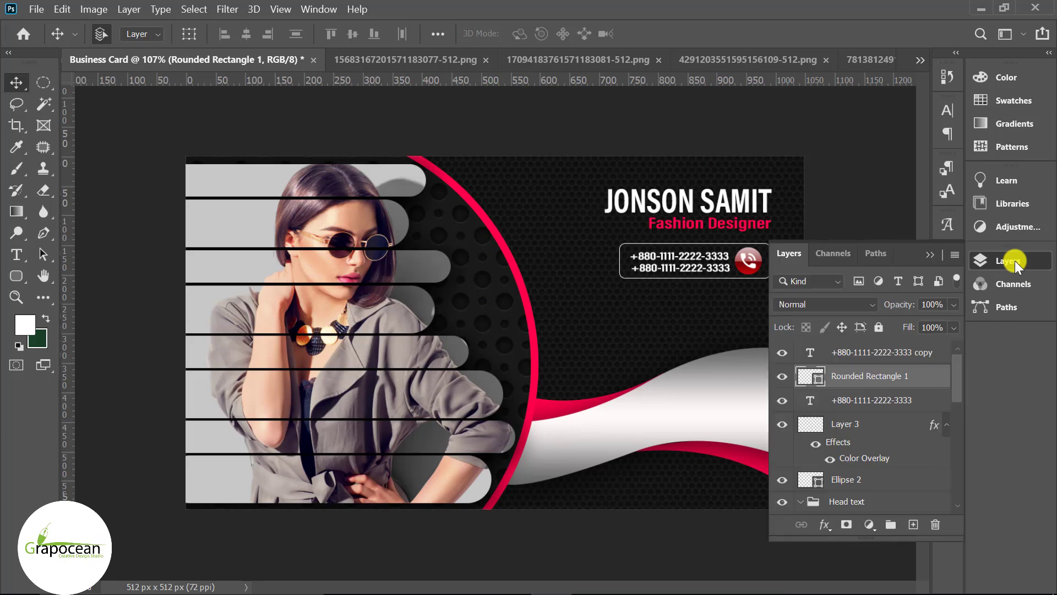
left_click(873, 425)
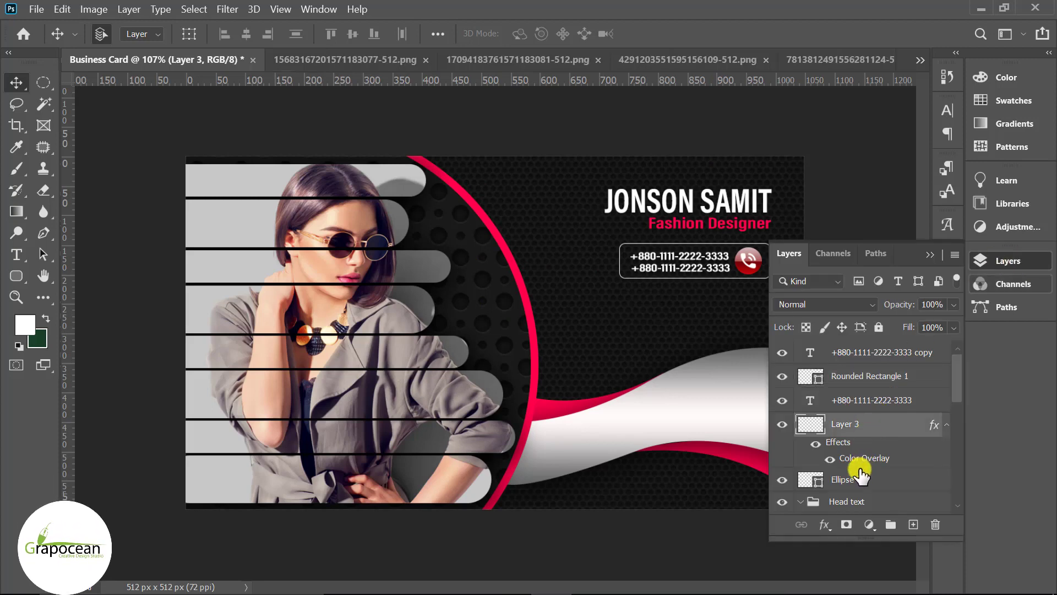
left_click(860, 479)
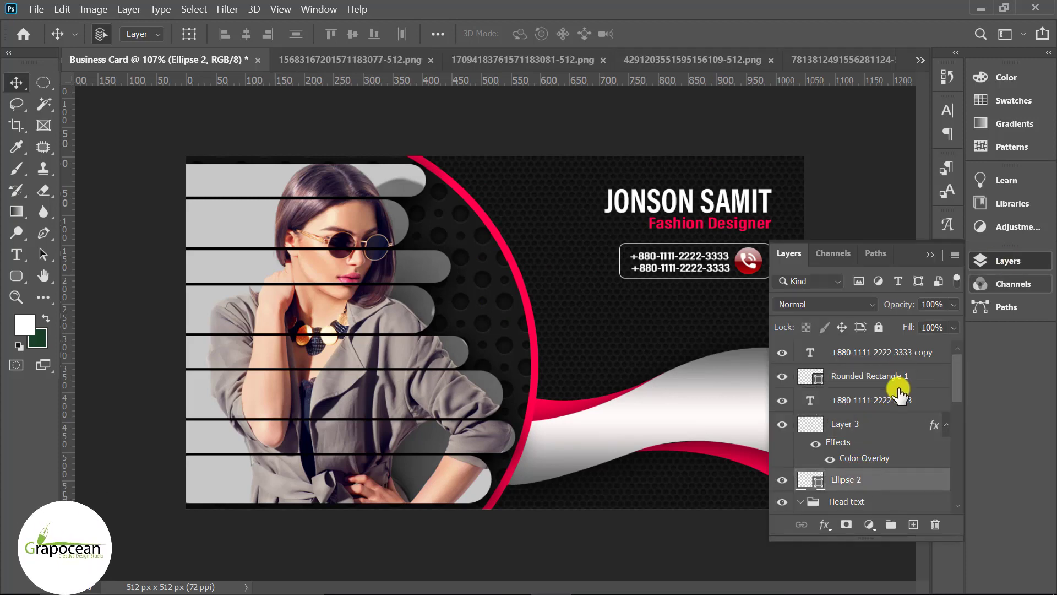
left_click(898, 355, "shift")
key("ctrl+g")
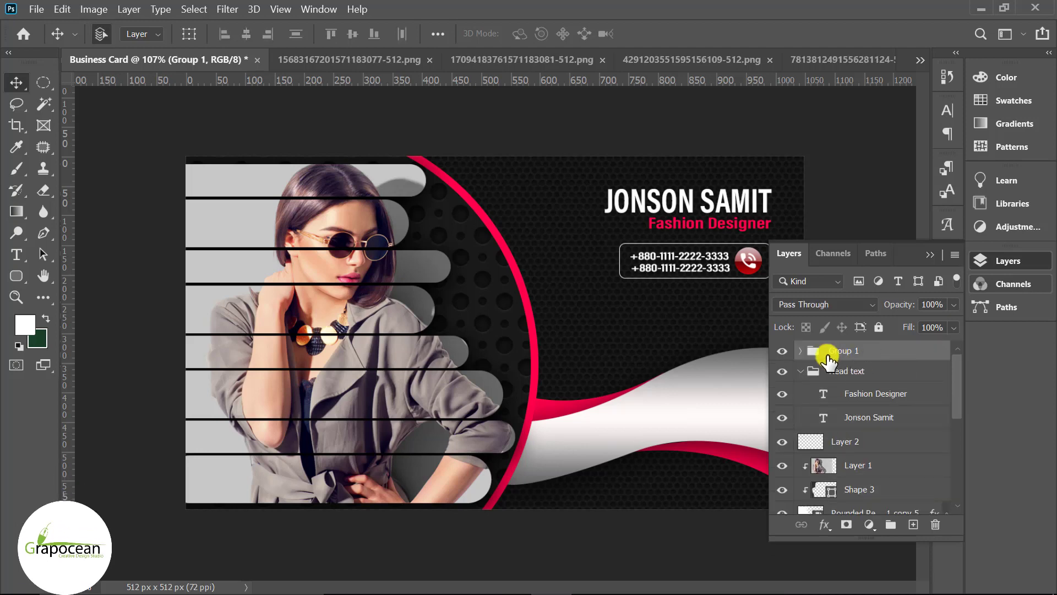
left_click(782, 350)
double_click(842, 350)
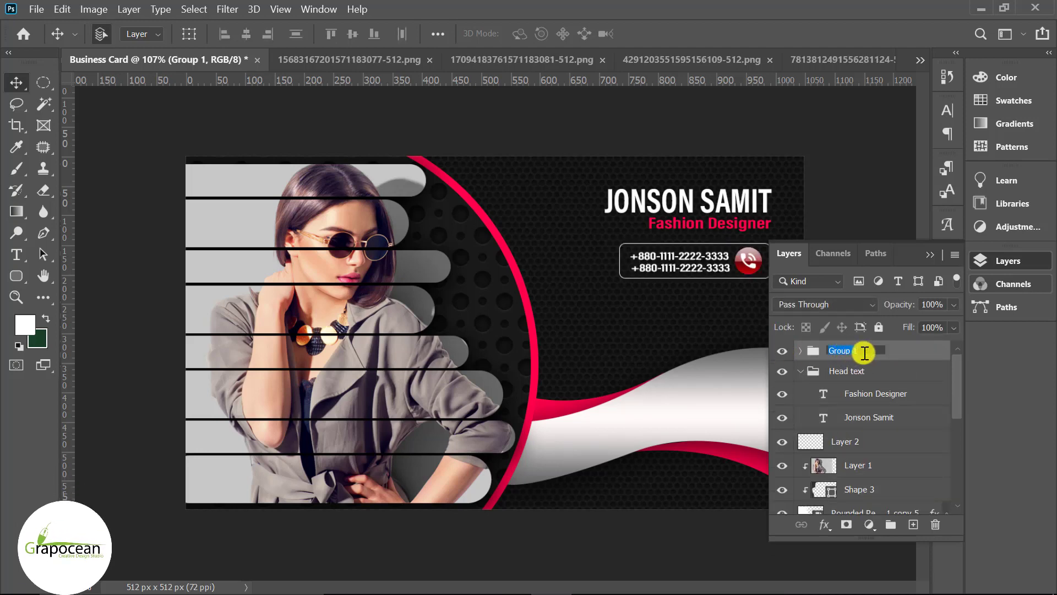
key("BackSpace")
type("Phone")
type(" info")
key("Return")
Duplicate the Phone info group and place the copy below the original.
mouse_move(892, 350)
left_mouse_down()
mouse_move(924, 514)
mouse_move(912, 525)
left_mouse_up()
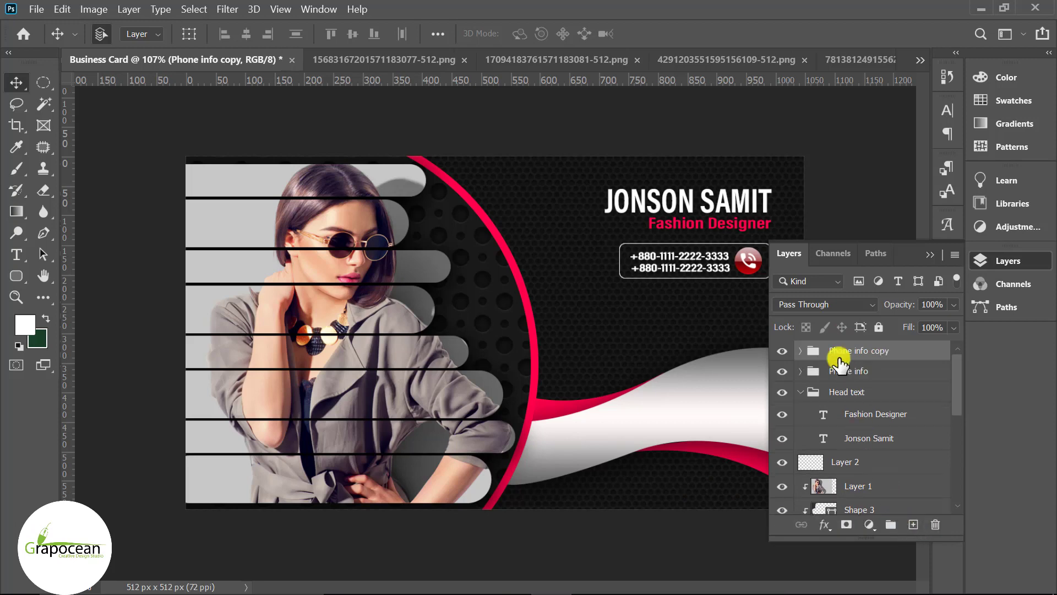
left_click(942, 254)
key("ctrl+0")
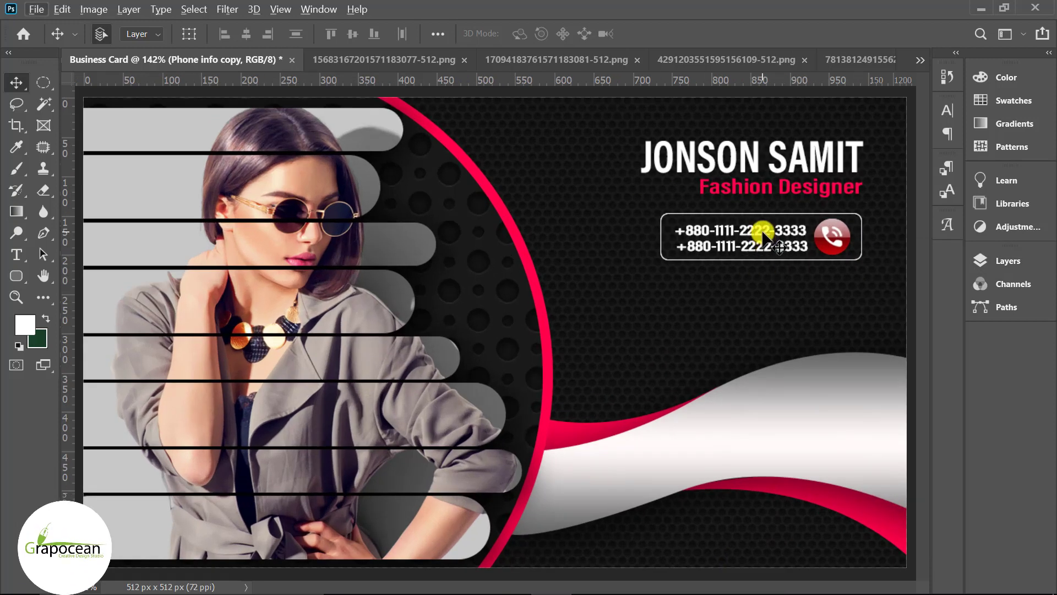
left_click_drag(762, 259, 762, 255)
left_click(138, 34)
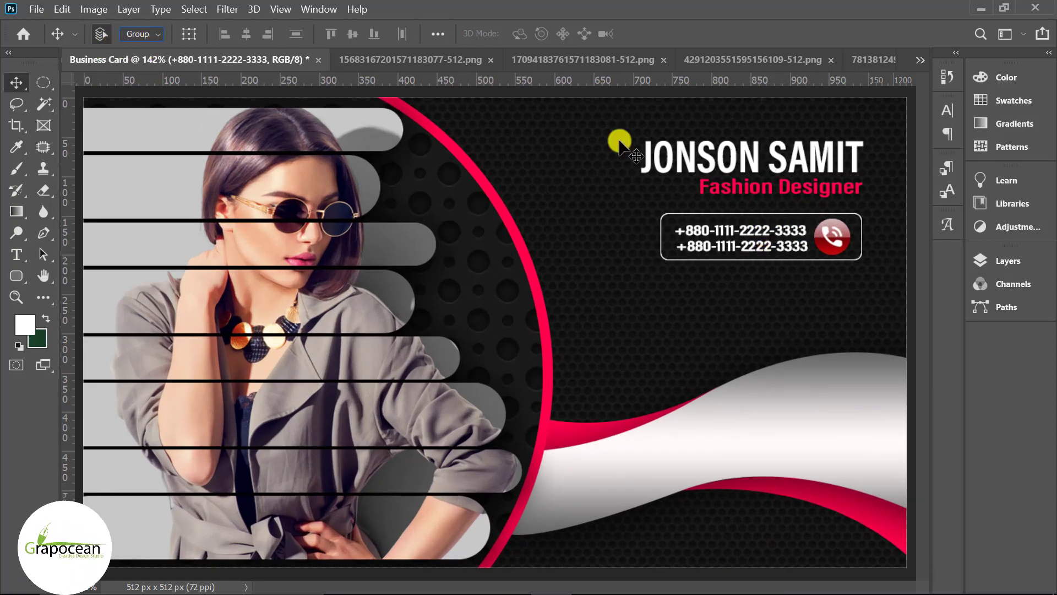
mouse_move(828, 236)
left_mouse_down()
mouse_move(826, 296)
mouse_move(860, 300)
left_mouse_up()
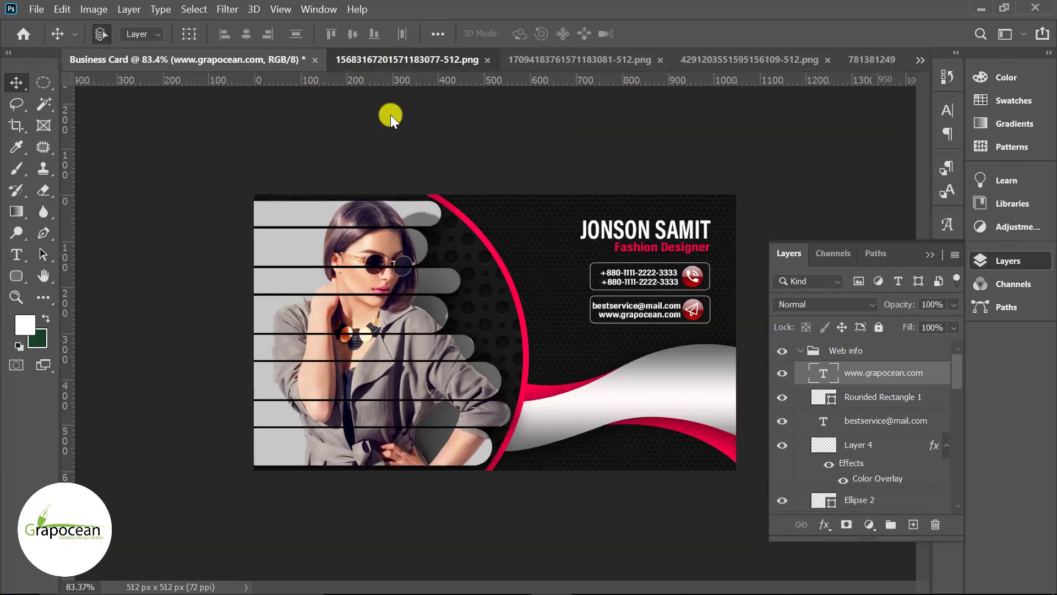
Bring the QR code image into the card and scale it to a small square.
left_click(430, 59)
mouse_move(460, 338)
left_mouse_down()
mouse_move(145, 71)
mouse_move(610, 380)
left_mouse_up()
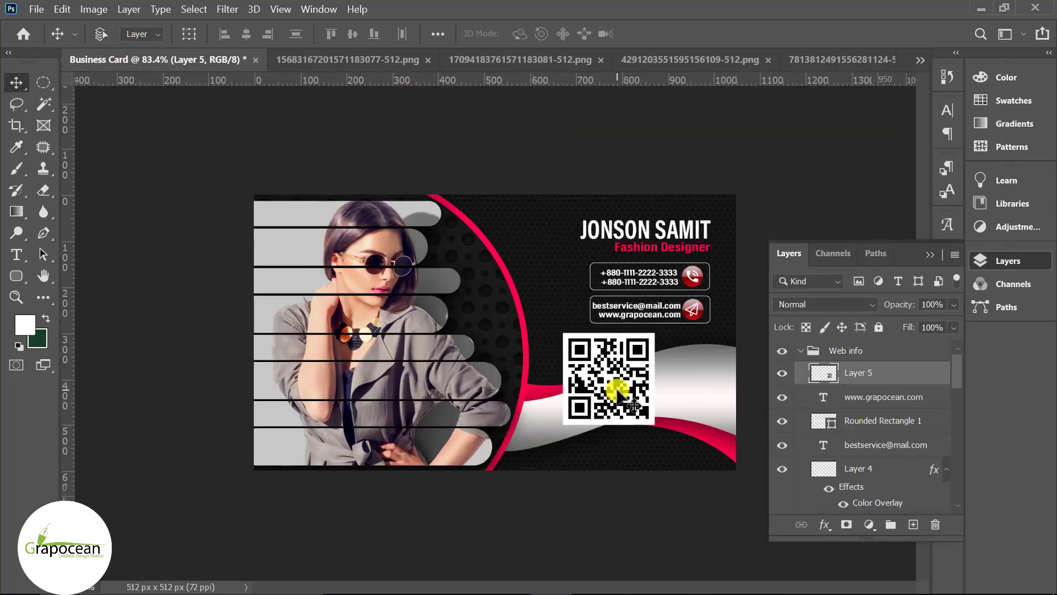
key("ctrl+t")
mouse_move(653, 423)
left_mouse_down()
mouse_move(619, 414)
mouse_move(643, 455)
mouse_move(695, 395)
left_mouse_up()
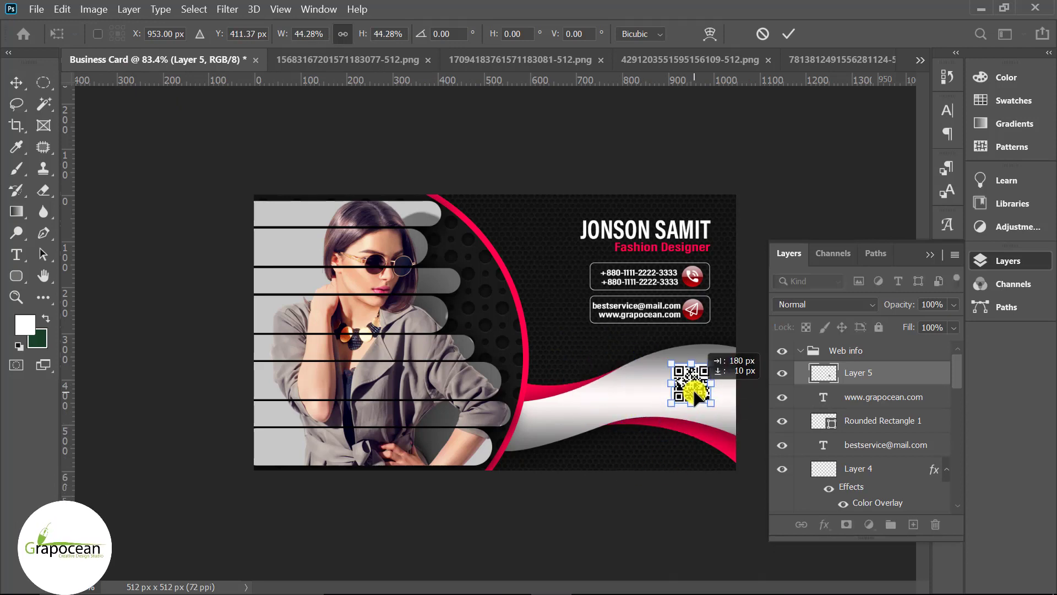
left_click(788, 33)
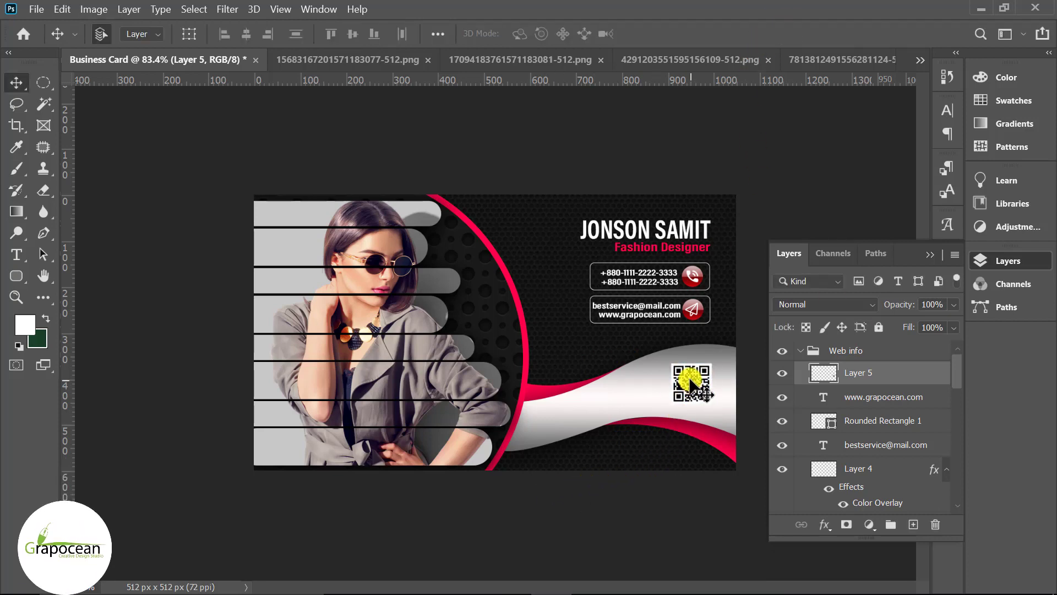
left_click_drag(692, 386, 687, 396)
scroll(567, 415, "up", 2)
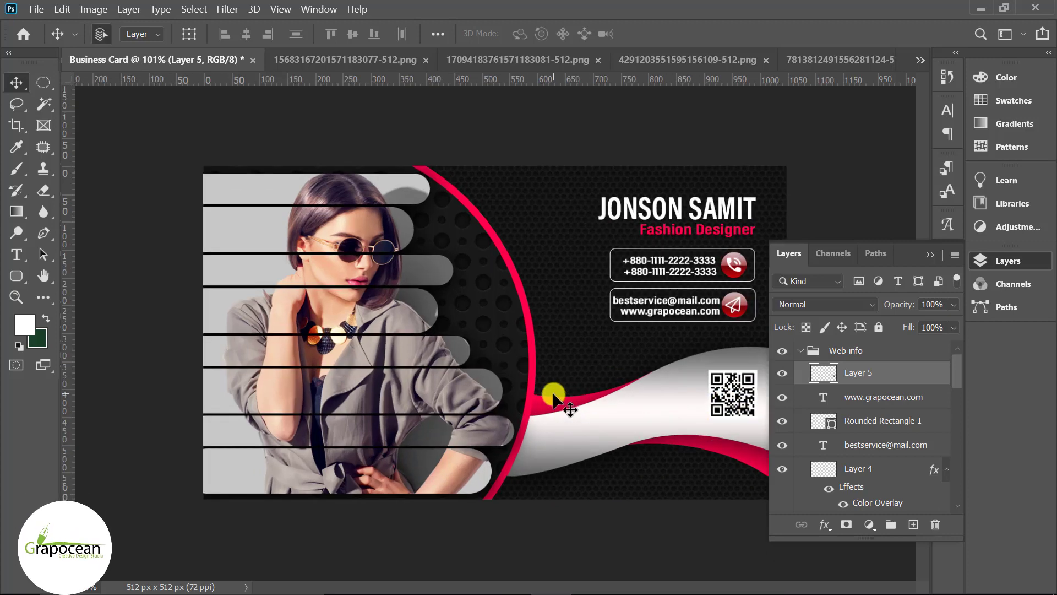
Nudge the Silver Shape group up and adjust the Web info group position.
left_click(685, 408)
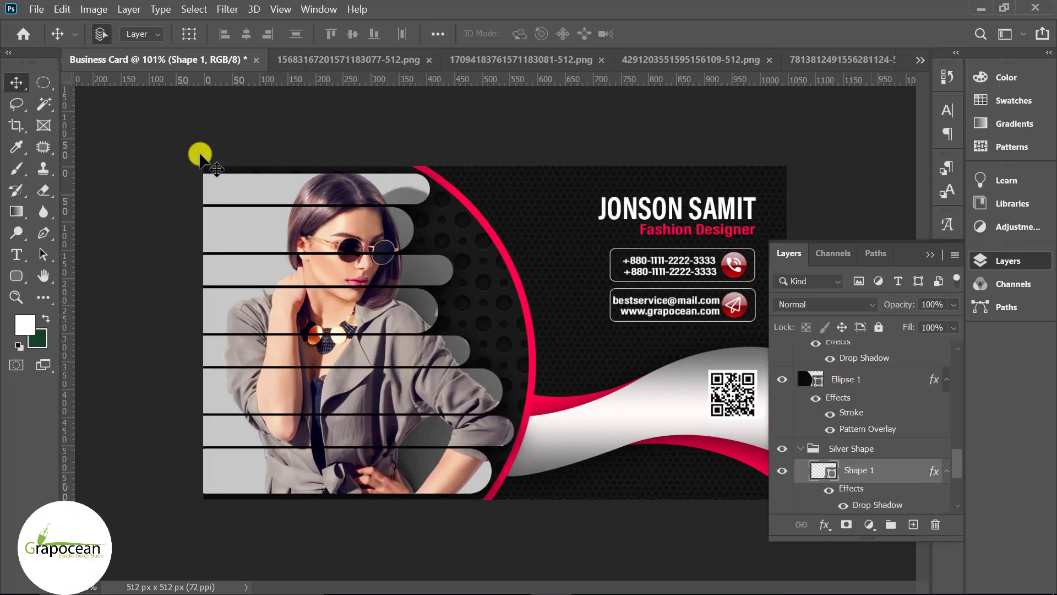
left_click(142, 35)
left_click(661, 420)
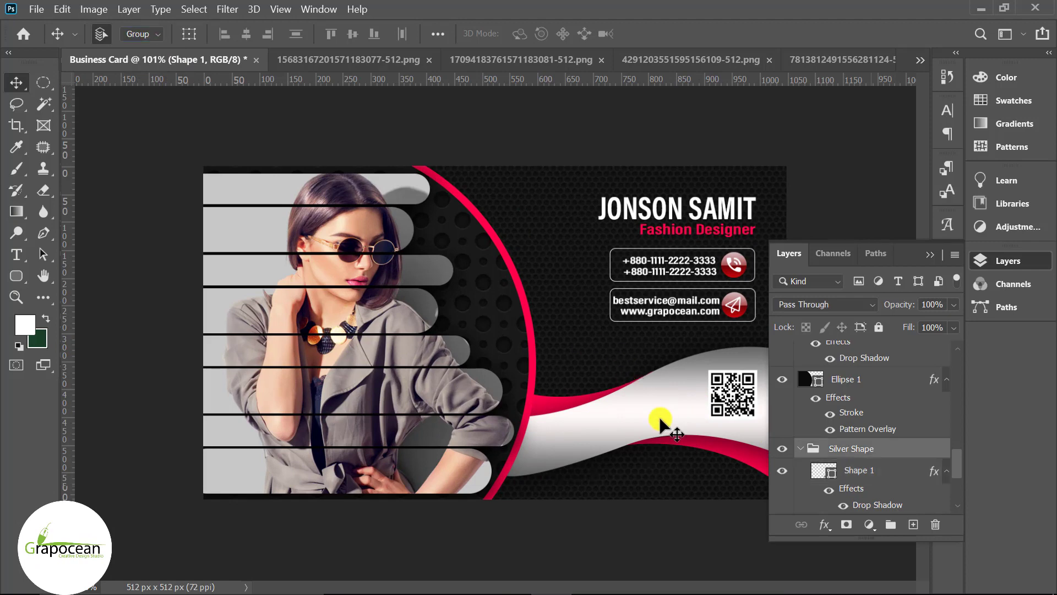
key("Up")
key("Up")
key("Up")
key("Up")
key("Up")
key("Up")
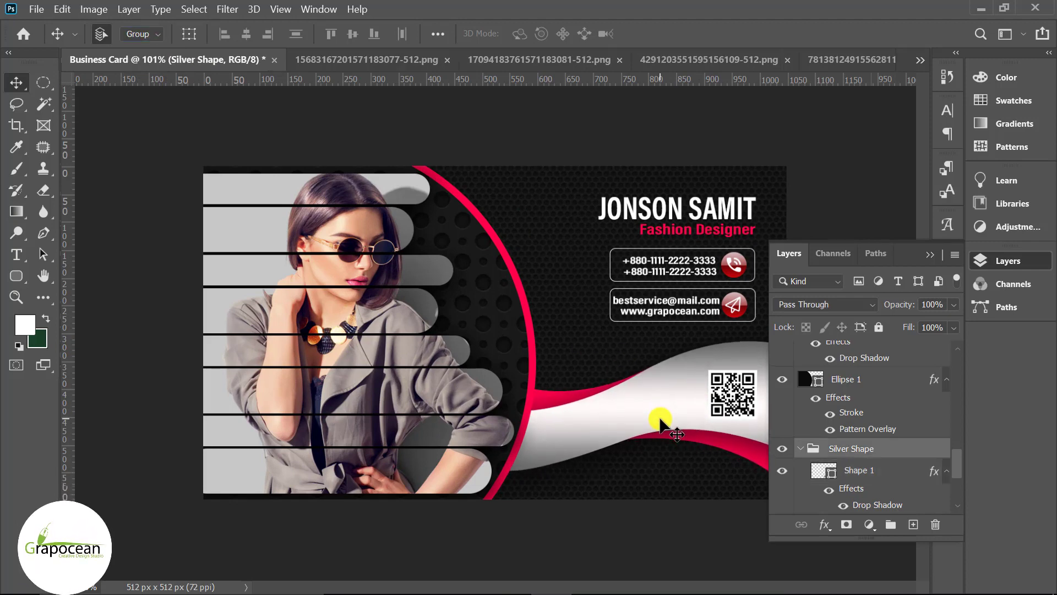
left_click(726, 402)
key("Up")
key("Up")
key("Up")
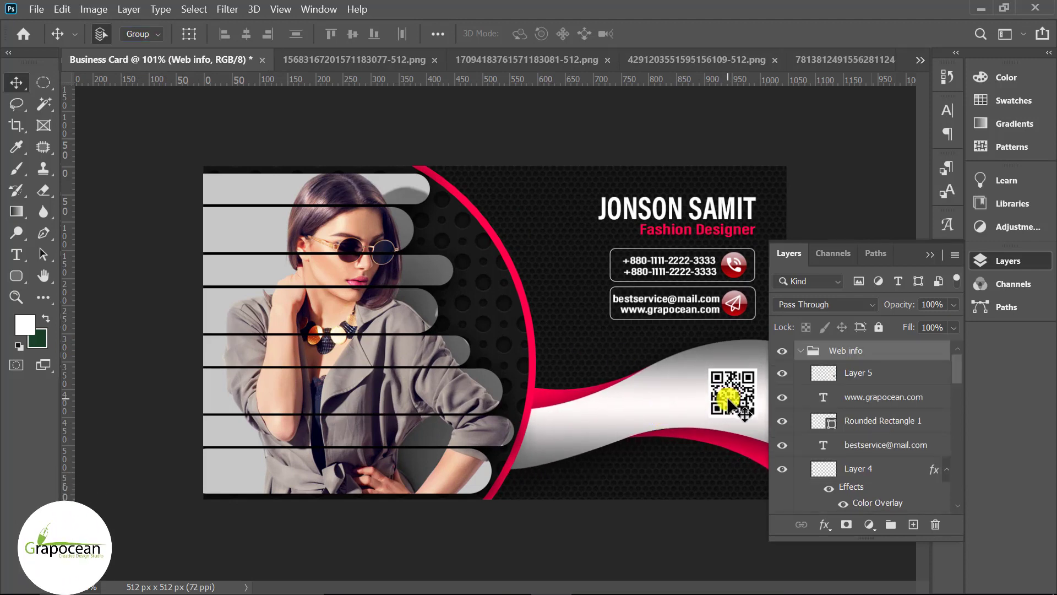
key("ctrl+z")
key("ctrl+z")
key("ctrl+z")
key("ctrl+z")
key("ctrl+shift+z")
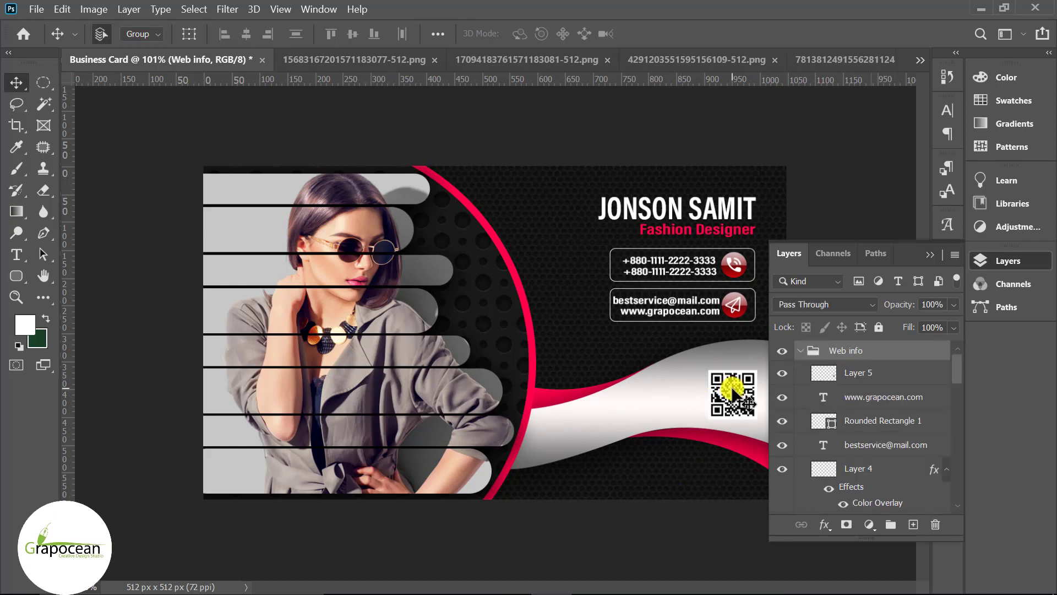
Select the QR code layer alone and nudge it up twice and right once.
left_click(141, 35)
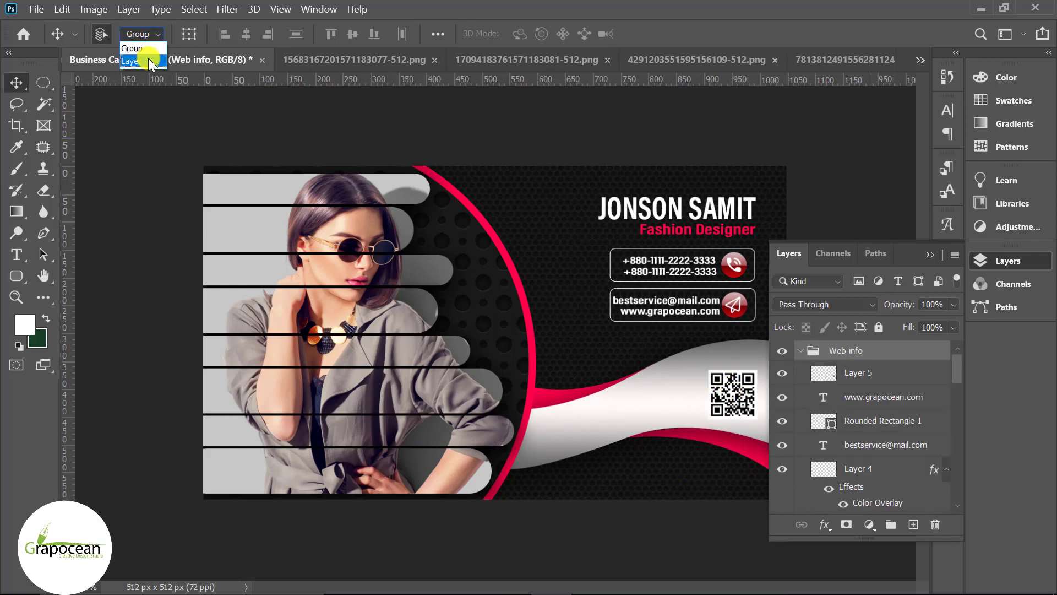
left_click(139, 58)
left_click(740, 397)
key("Up")
key("Up")
key("Up")
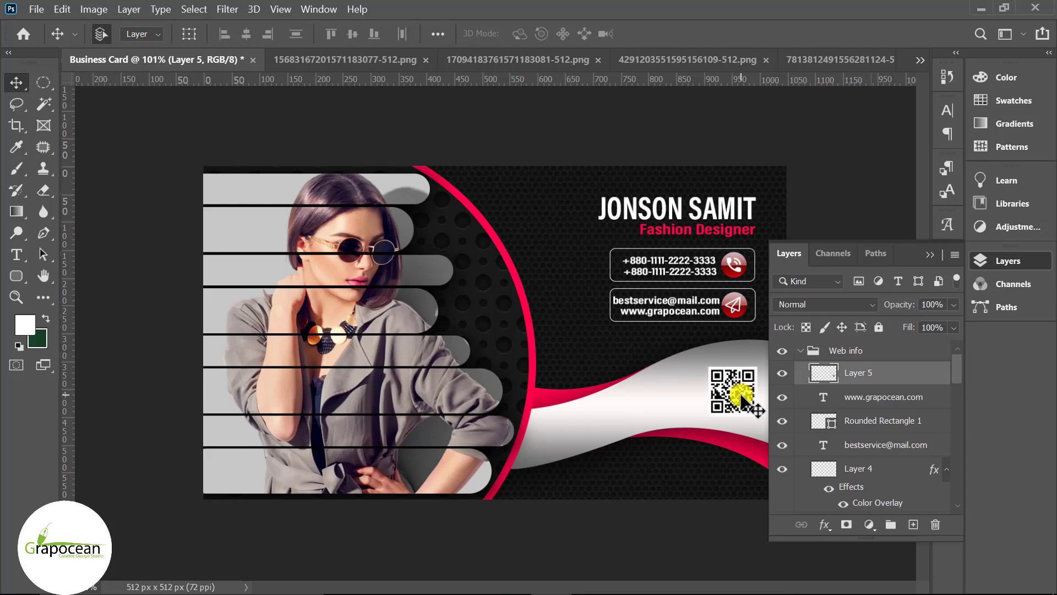
key("Up")
key("Up")
key("Right")
key("Right")
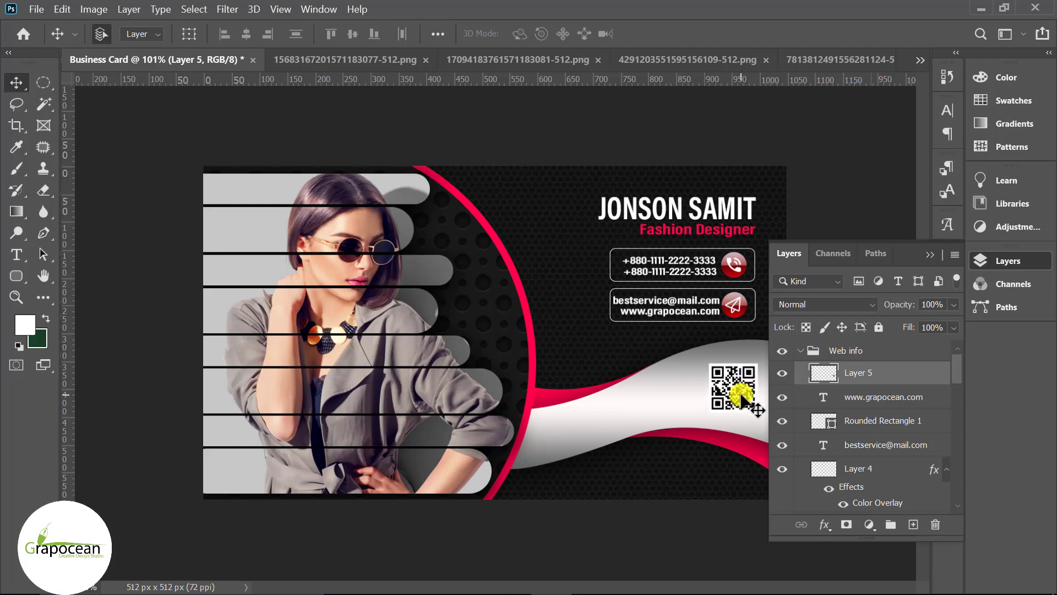
left_click(925, 254)
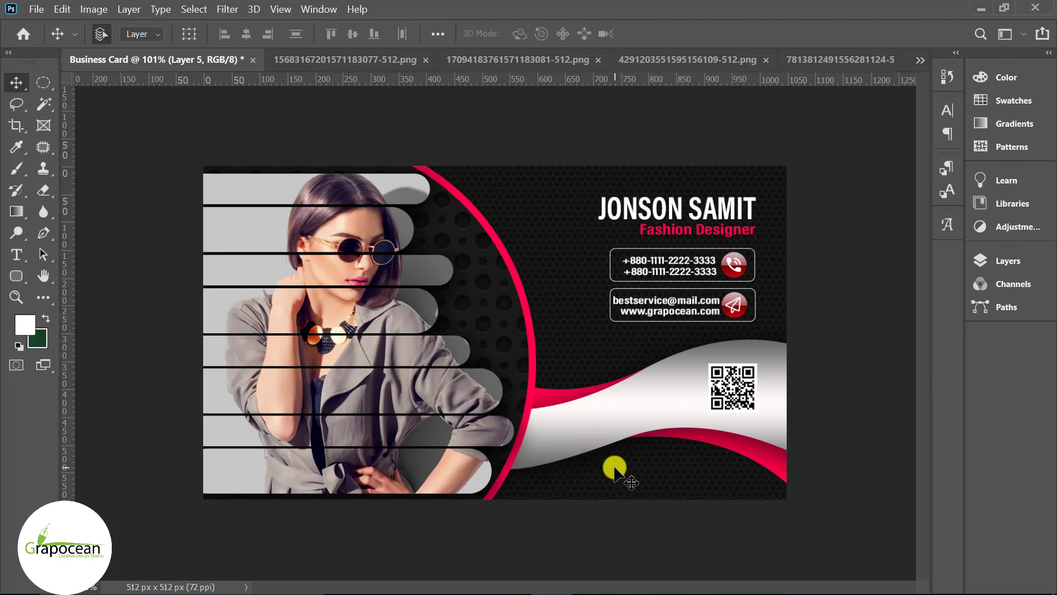
left_click(17, 256)
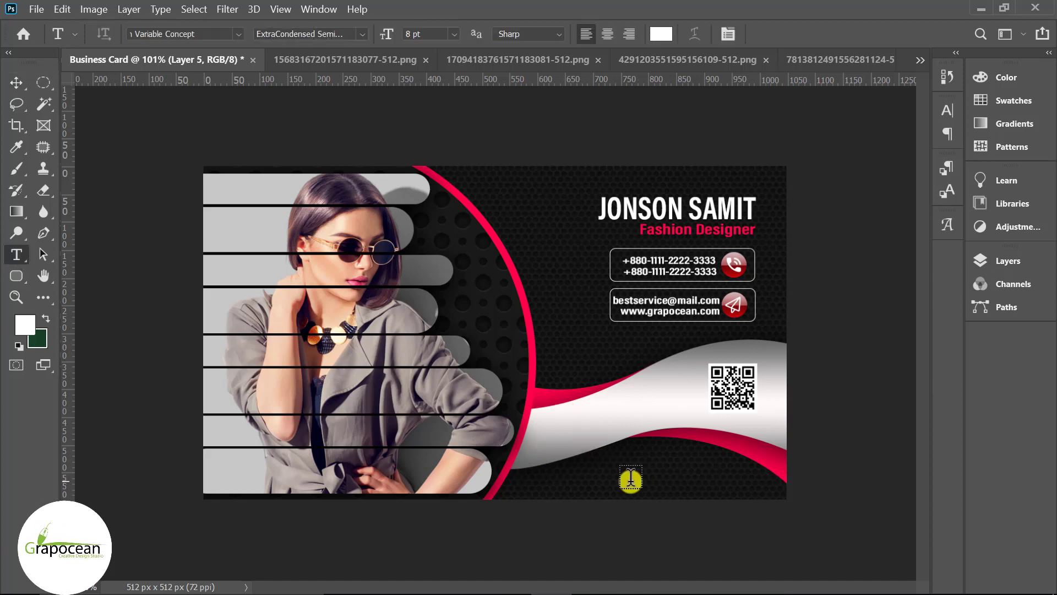
Type the tagline at the card bottom and set it to All Caps.
left_click(717, 512)
key("BackSpace")
type("ww")
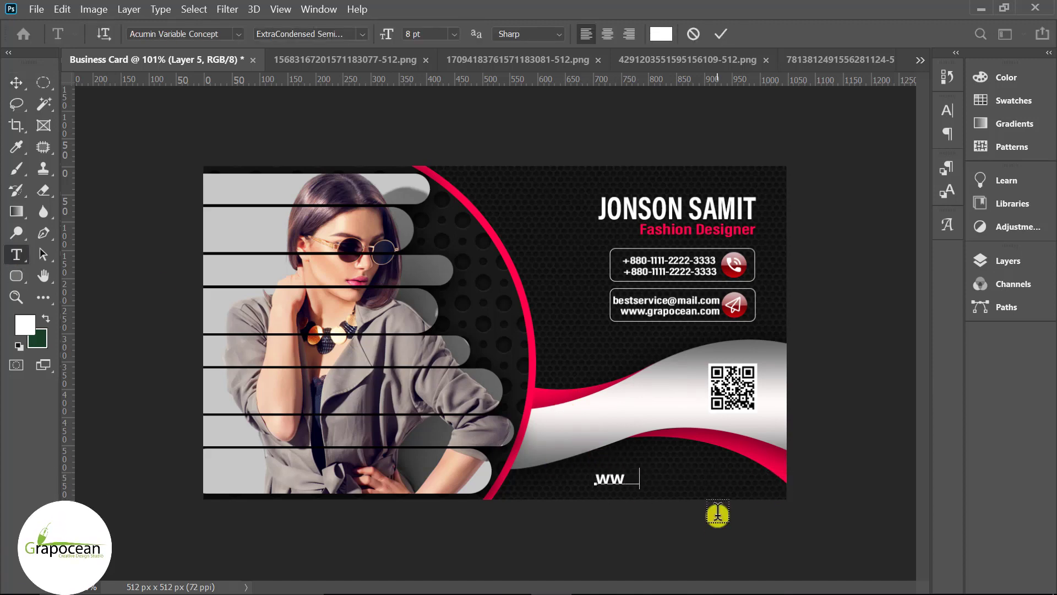
type("ea")
key("BackSpace")
key("BackSpace")
key("BackSpace")
key("BackSpace")
type("buy        ")
type(" f")
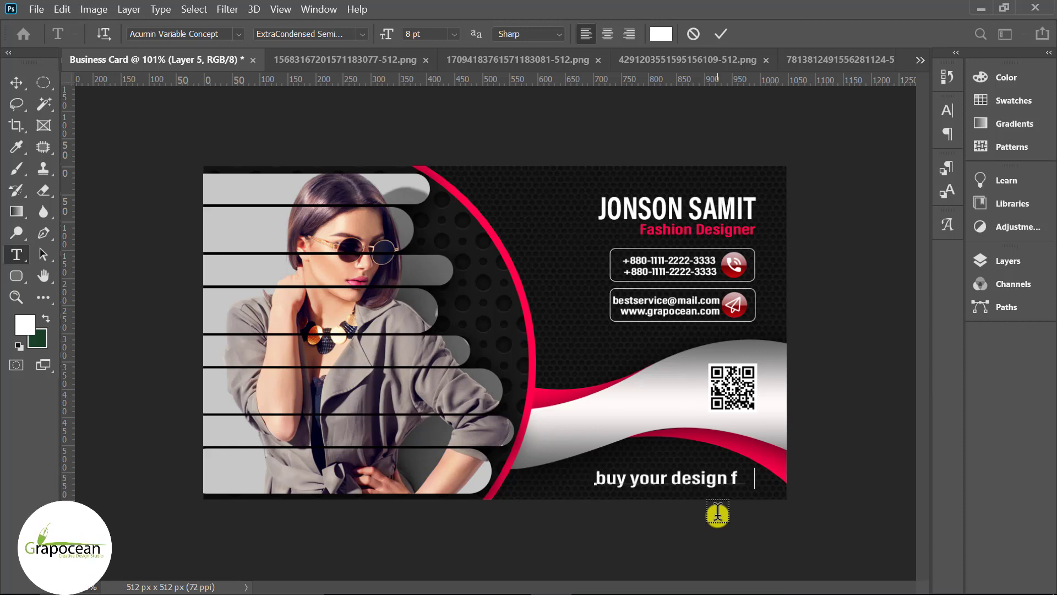
type("rom u")
left_click_drag(599, 476, 793, 478)
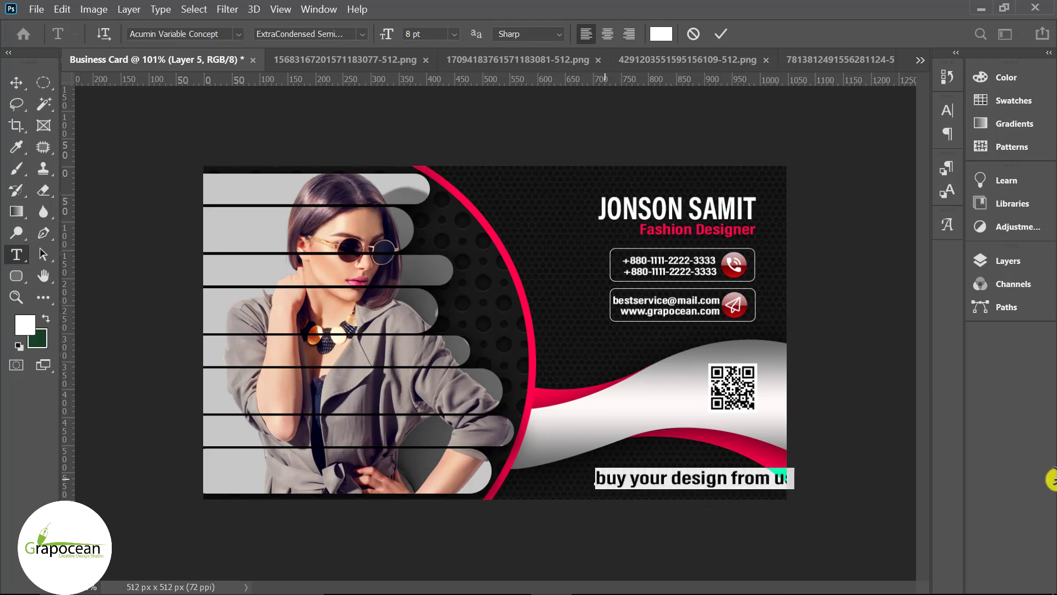
left_click(948, 113)
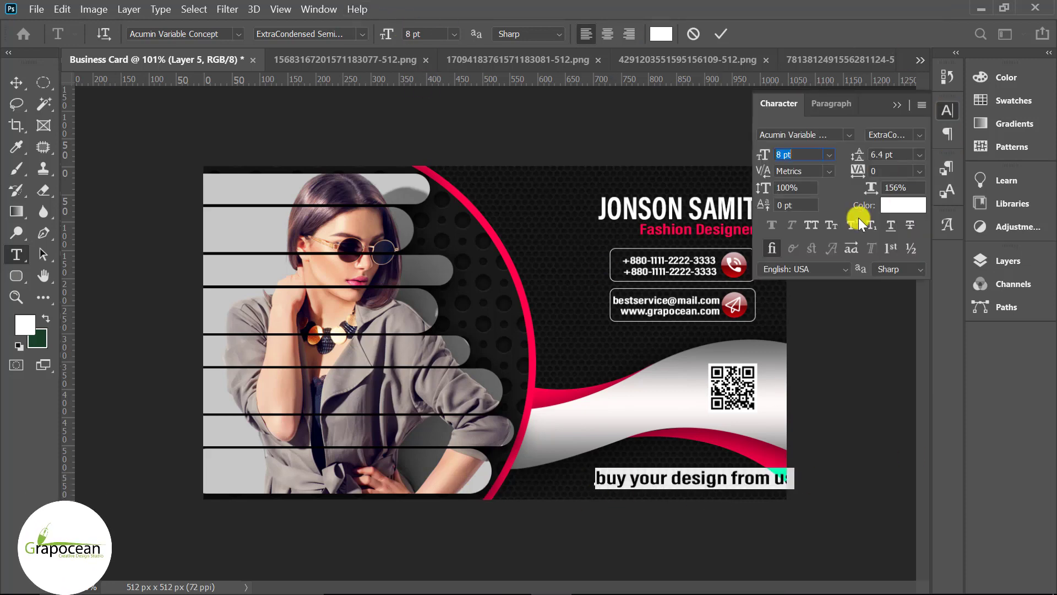
left_click(812, 226)
left_click(16, 82)
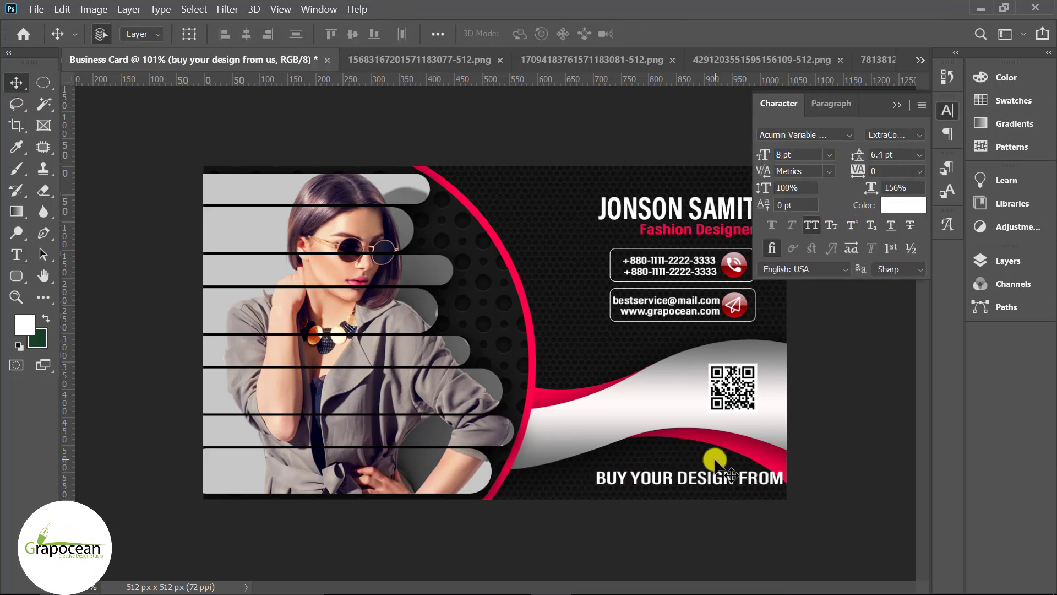
Move the tagline left along the bottom edge and scale it down slightly.
left_click_drag(683, 490, 633, 488)
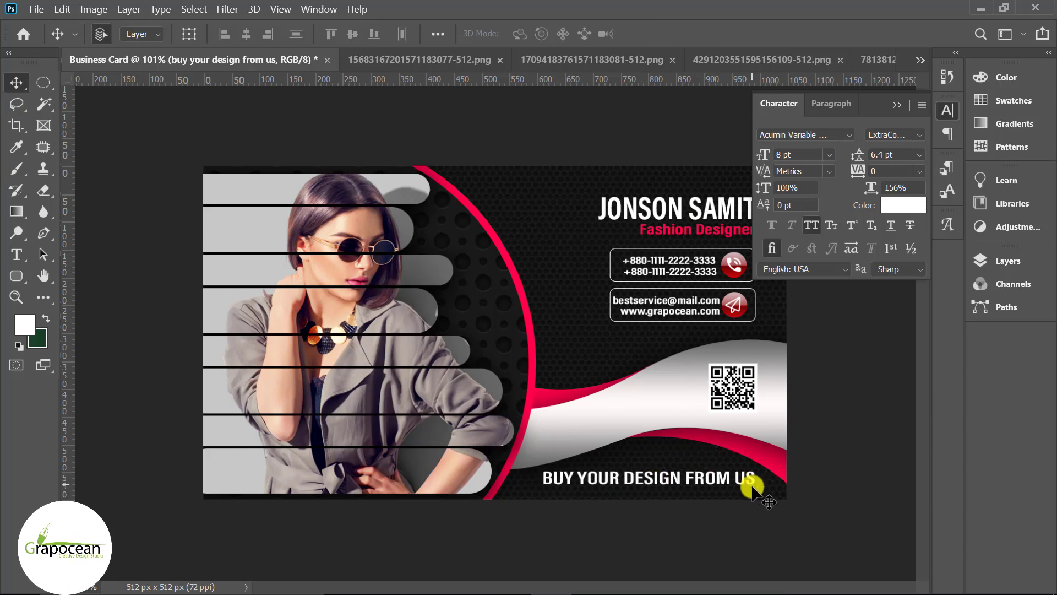
scroll(635, 487, "down", 3)
scroll(629, 446, "up", 2)
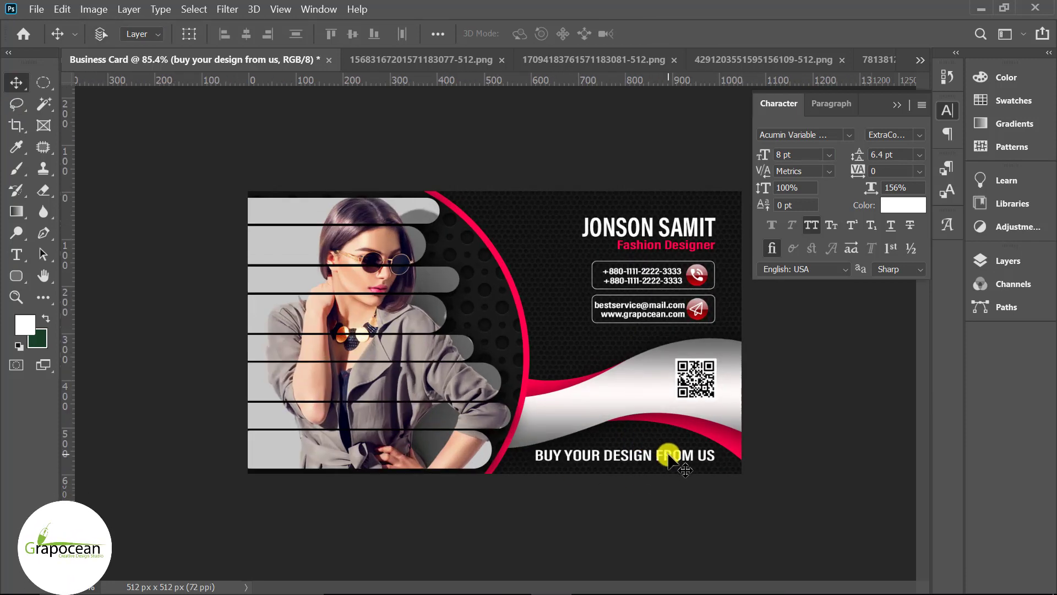
key("ctrl+t")
left_click_drag(716, 466, 689, 457)
Commit the tagline size and move Layer 5 out of Web info to the top.
left_click(789, 33)
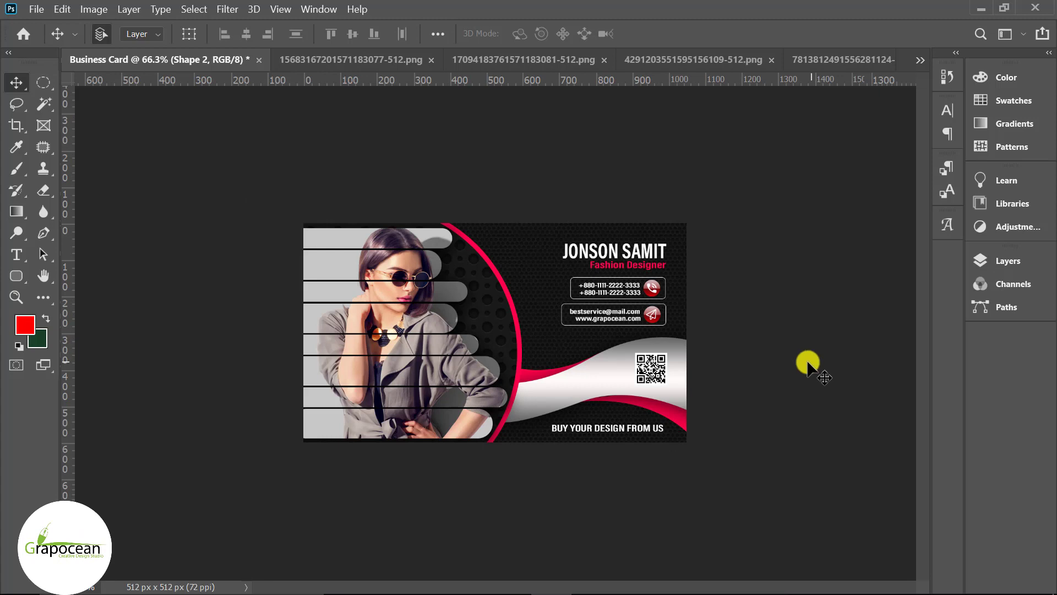
left_click(1011, 259)
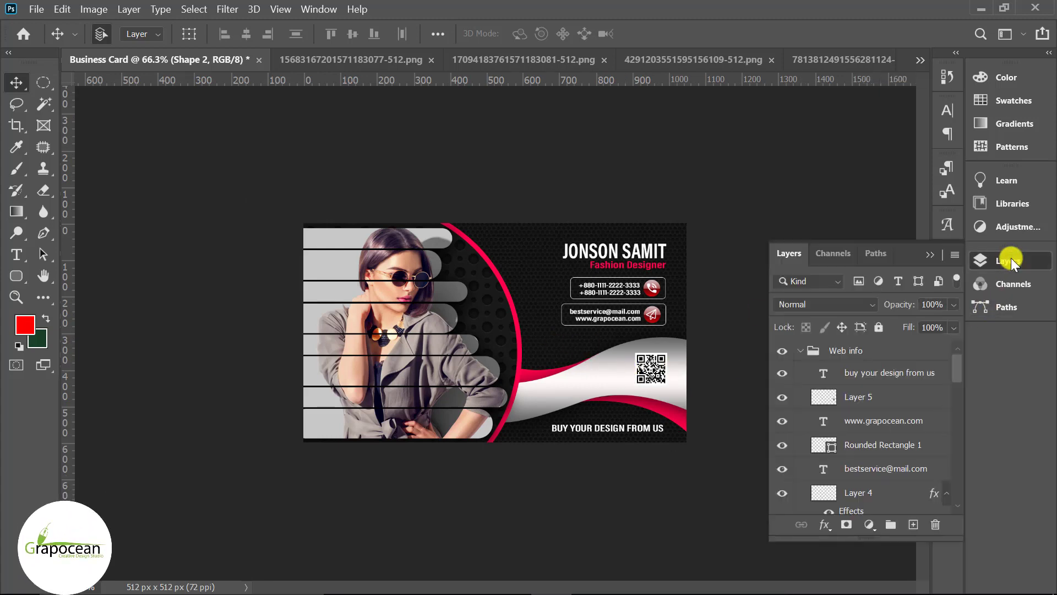
left_click(1011, 257)
left_click(796, 352)
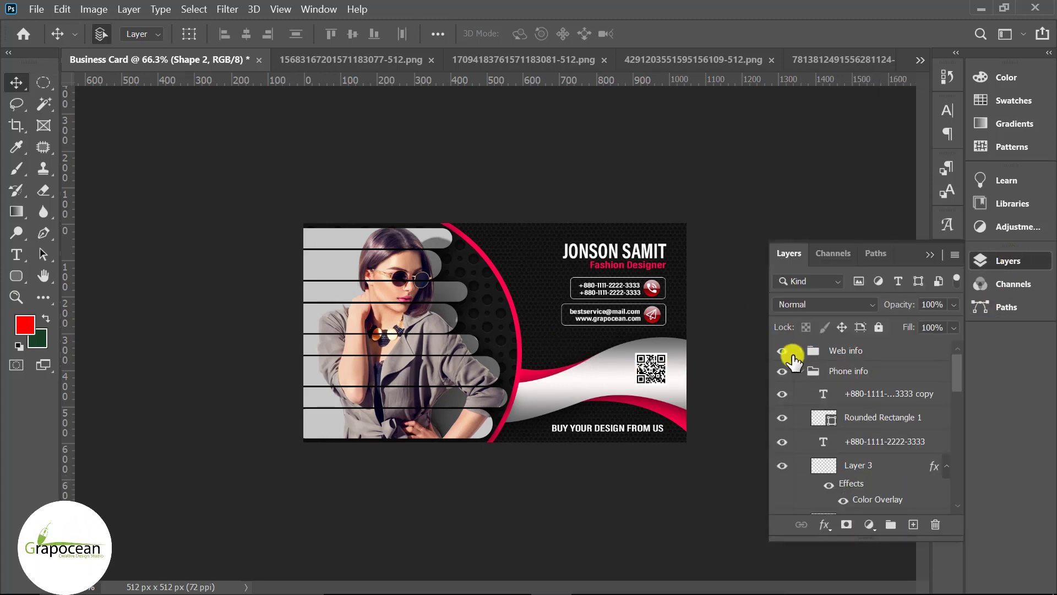
left_click(800, 371)
left_click(800, 391)
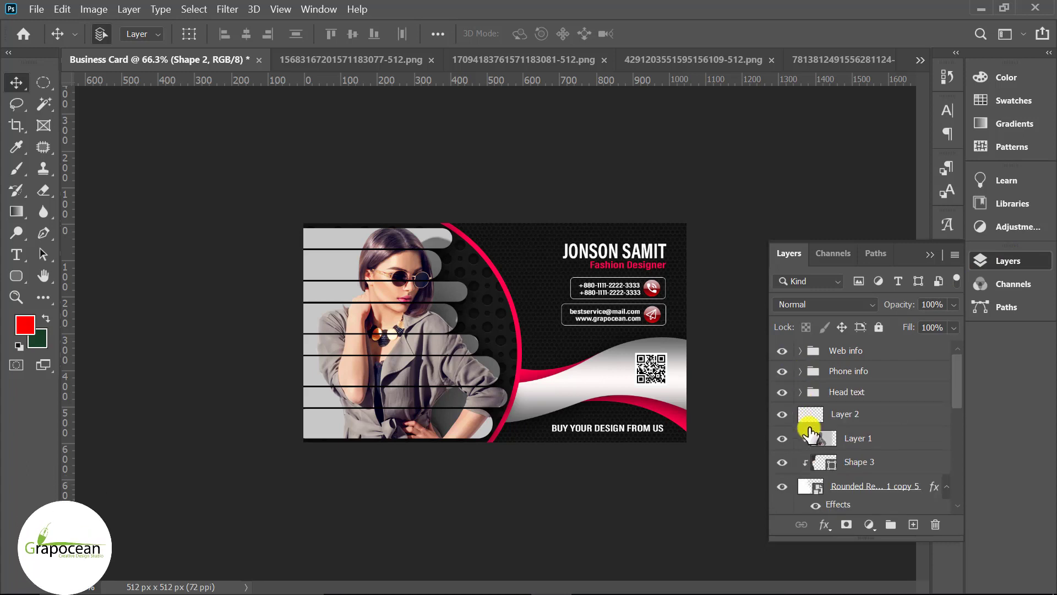
left_click(801, 353)
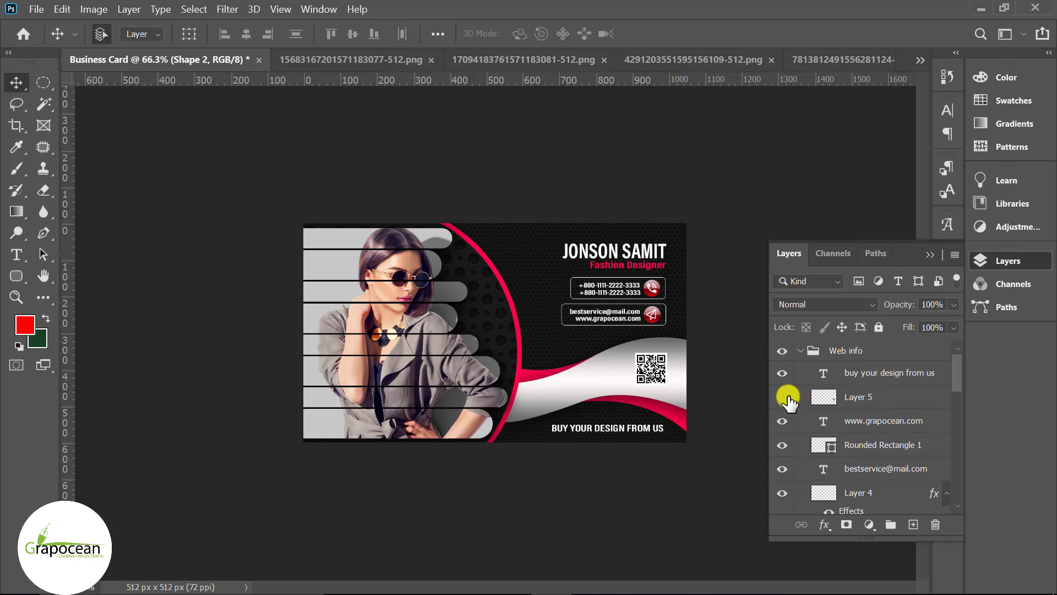
left_click_drag(844, 398, 808, 367)
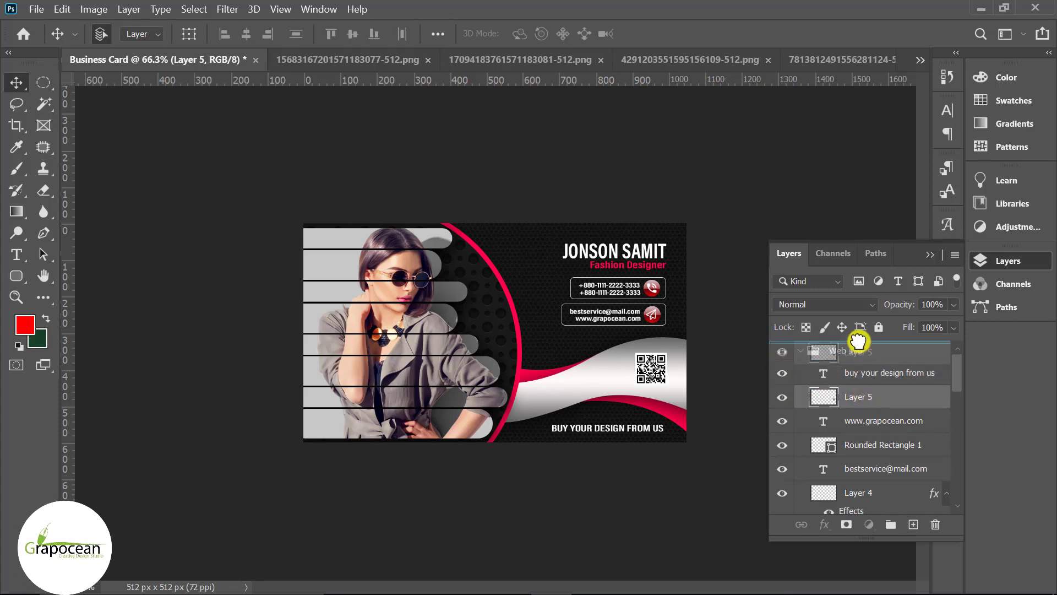
left_click(801, 374)
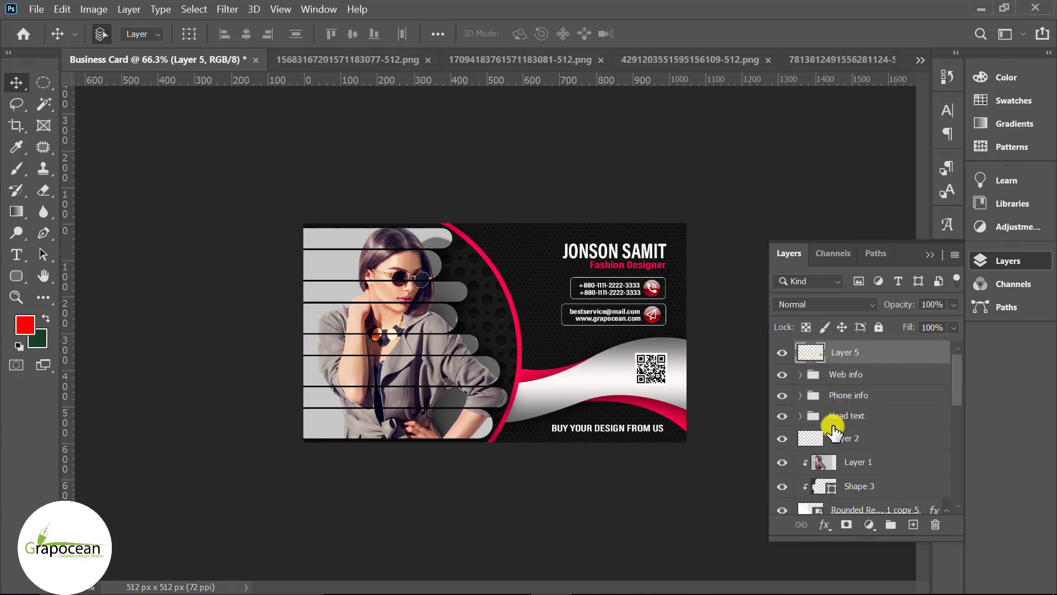
Delete the Shape 3 layer and check the model photo and rounded bars visibility.
scroll(829, 430, "down", 2)
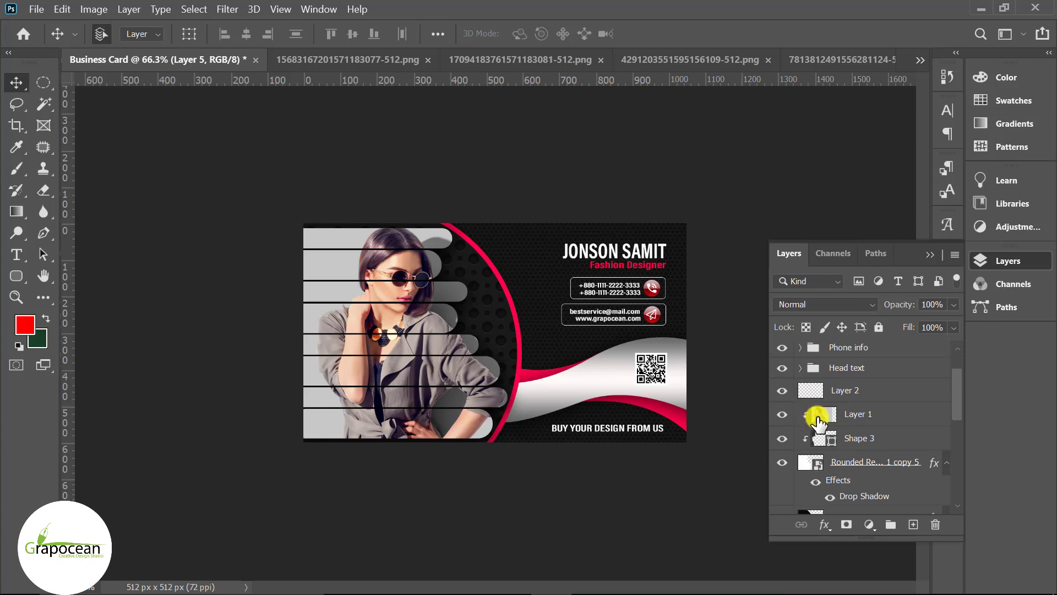
left_click(881, 421)
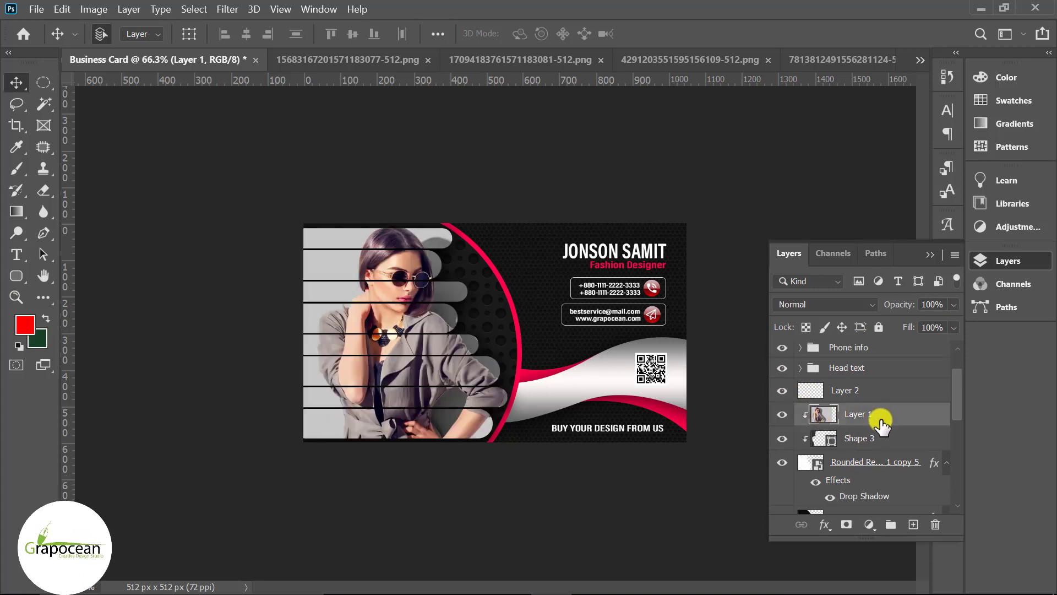
left_click(867, 438)
key("Delete")
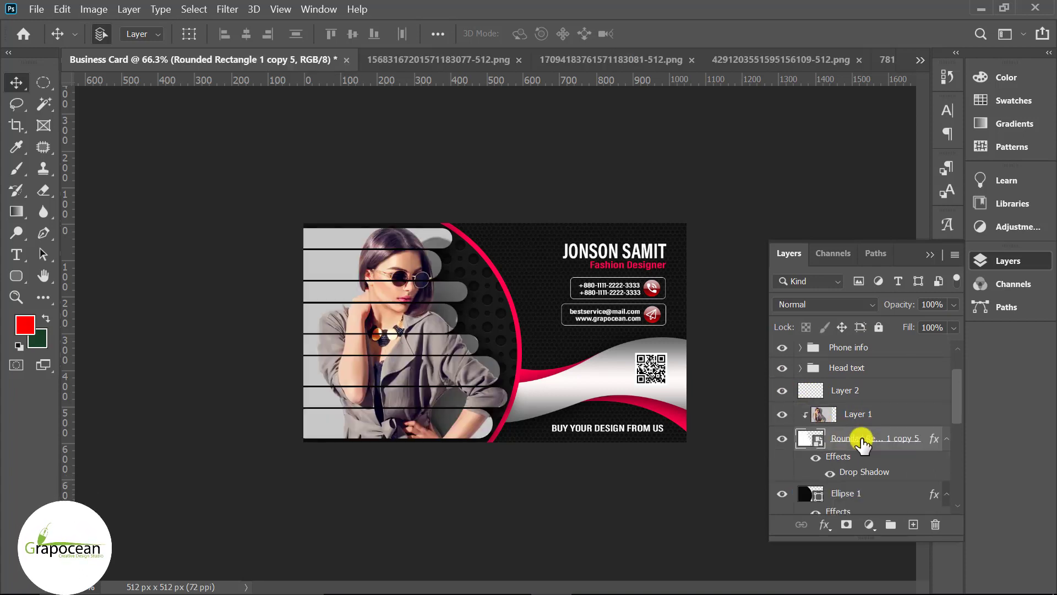
left_click(856, 414)
left_click(781, 414)
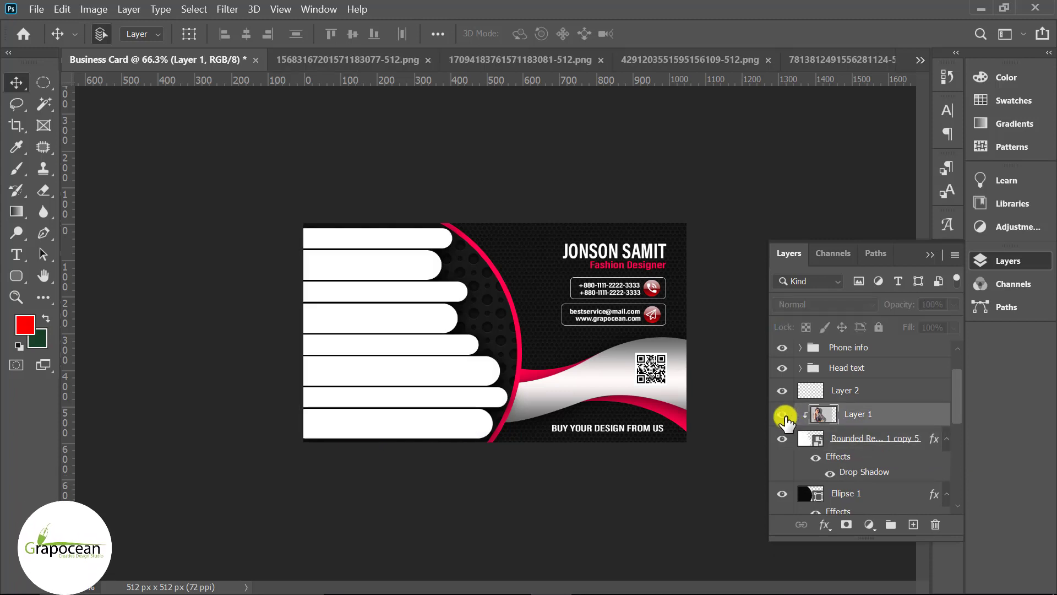
left_click(783, 414)
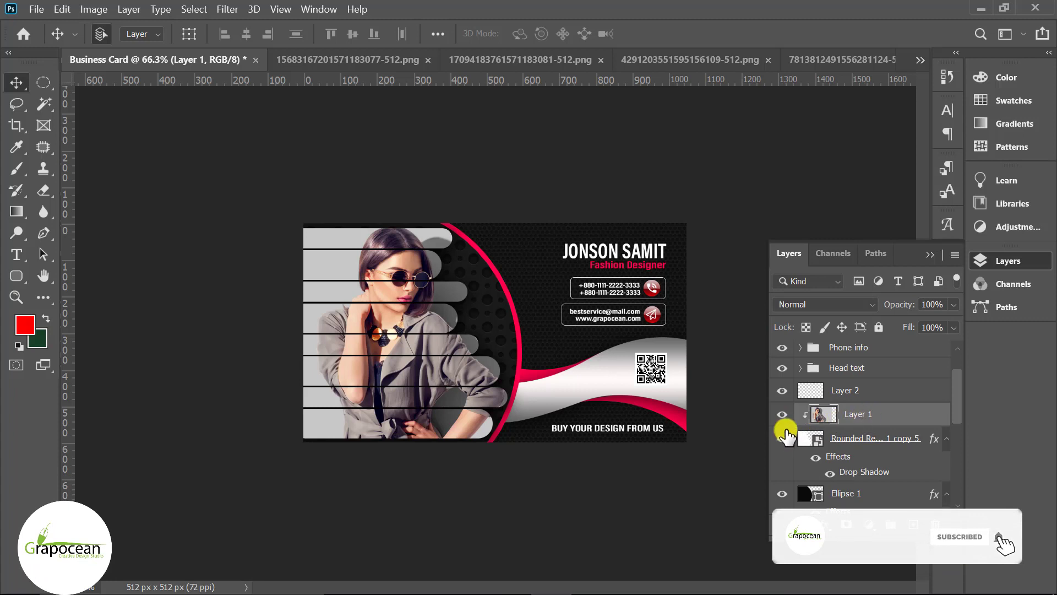
left_click(782, 439)
left_click(781, 439)
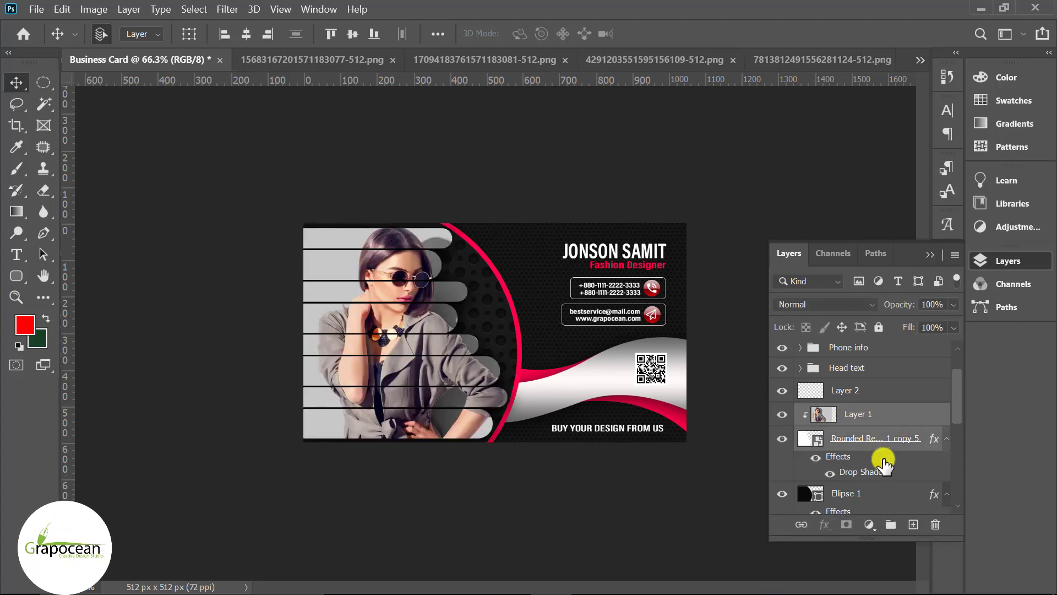
Check Ellipse 1's visibility and delete the empty Layer 2.
scroll(884, 465, "down", 2)
scroll(880, 470, "up", 3)
scroll(884, 468, "down", 2)
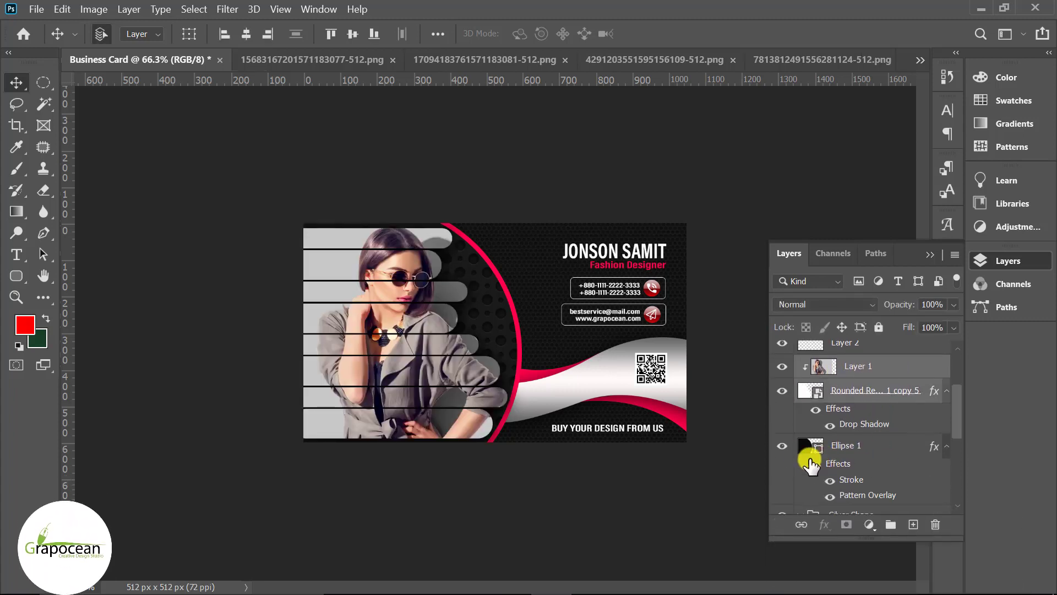
left_click(783, 446)
left_click(783, 446)
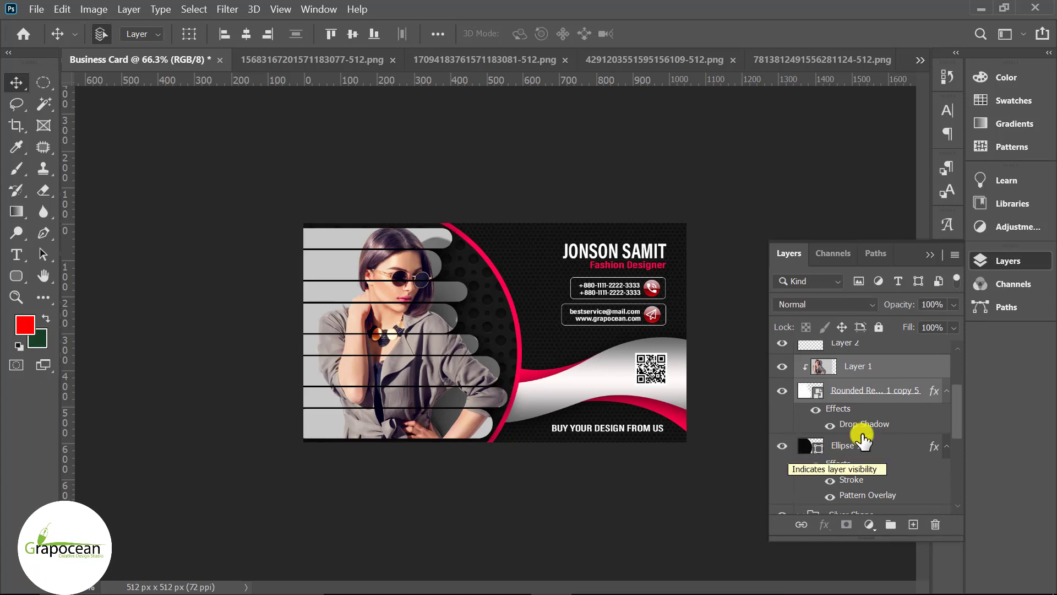
scroll(876, 424, "up", 1)
scroll(881, 415, "up", 2)
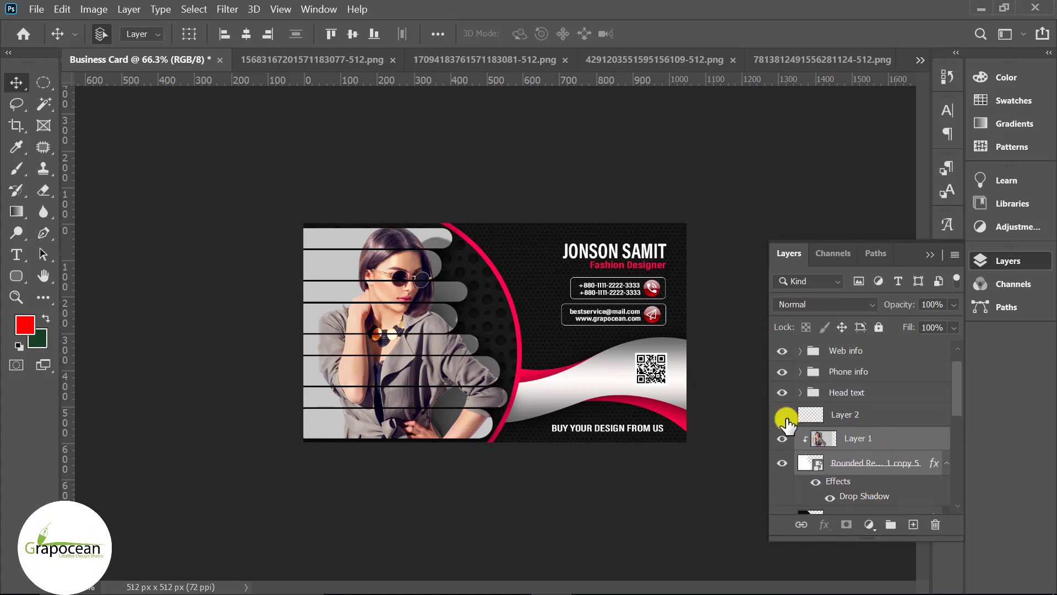
left_click(851, 420)
key("Delete")
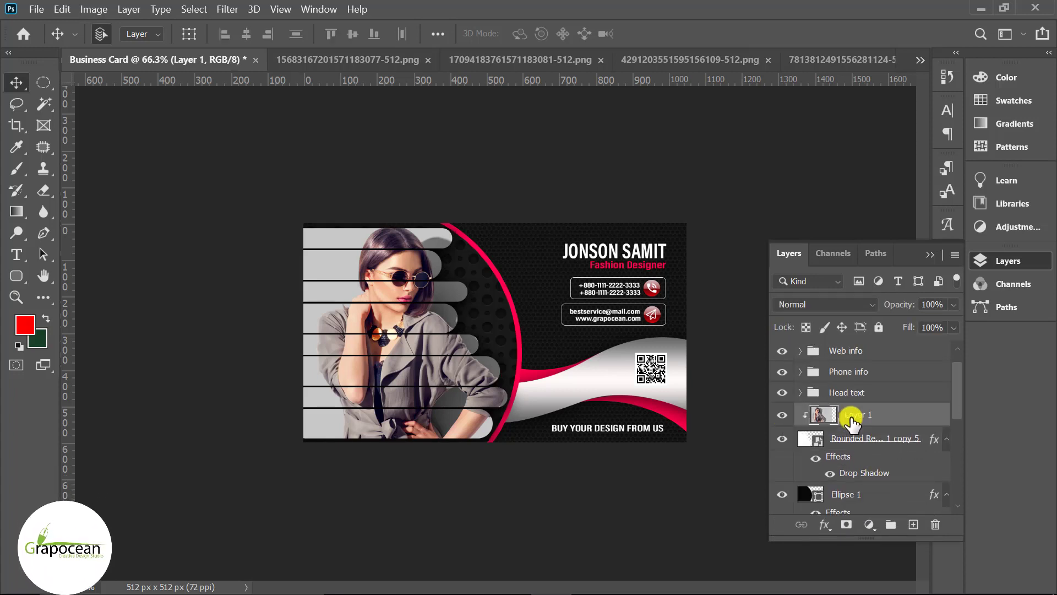
Recheck the model photo's visibility and extend the selection to the rounded bars.
scroll(875, 475, "down", 1)
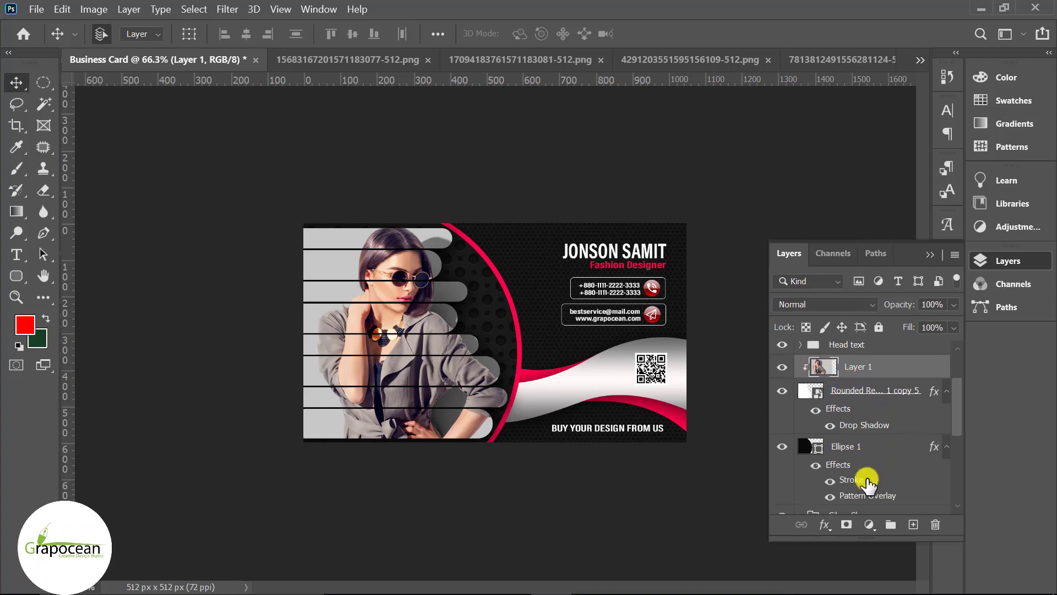
scroll(837, 469, "down", 1)
scroll(804, 435, "up", 2)
left_click(782, 367)
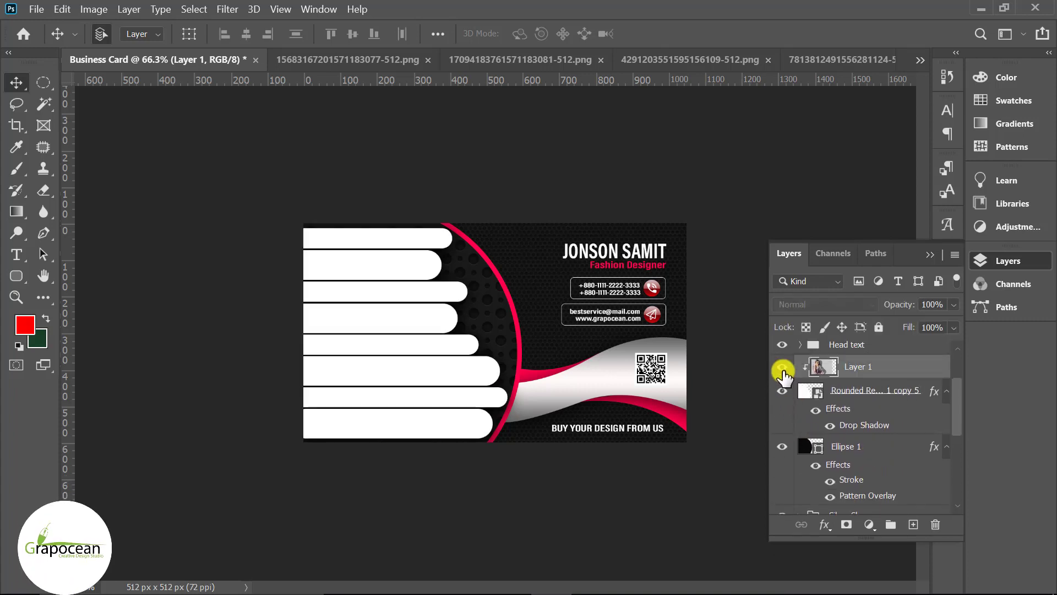
left_click(782, 390)
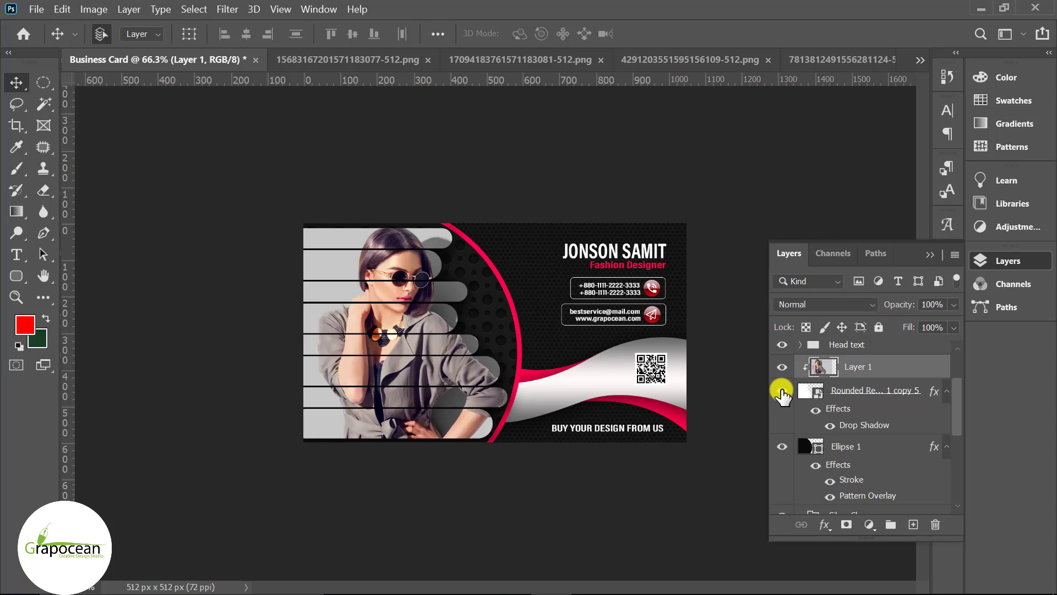
left_click(870, 407)
scroll(873, 471, "down", 1)
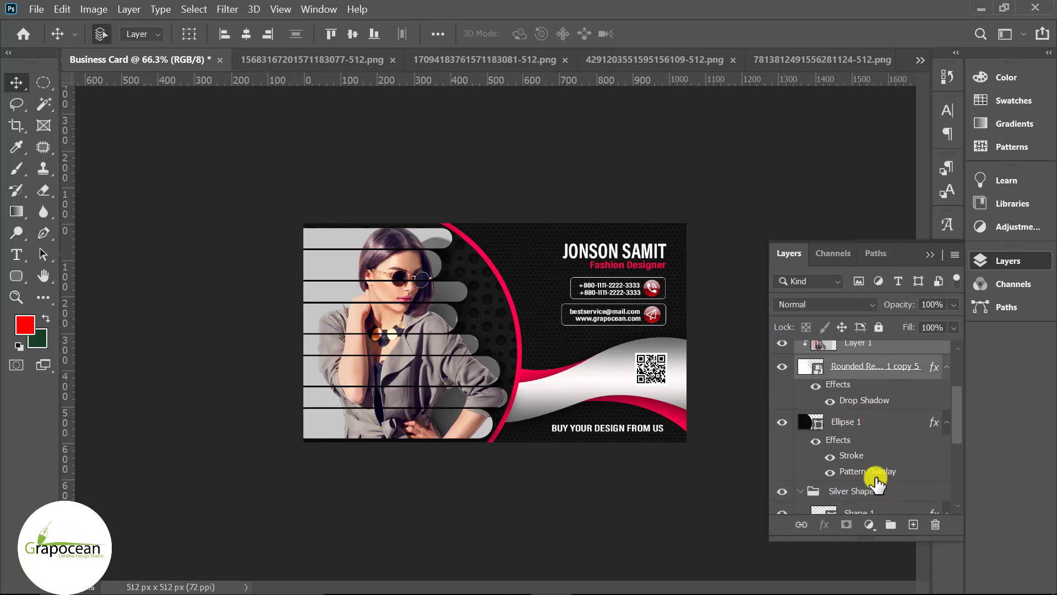
scroll(876, 482, "down", 1)
scroll(871, 464, "up", 3)
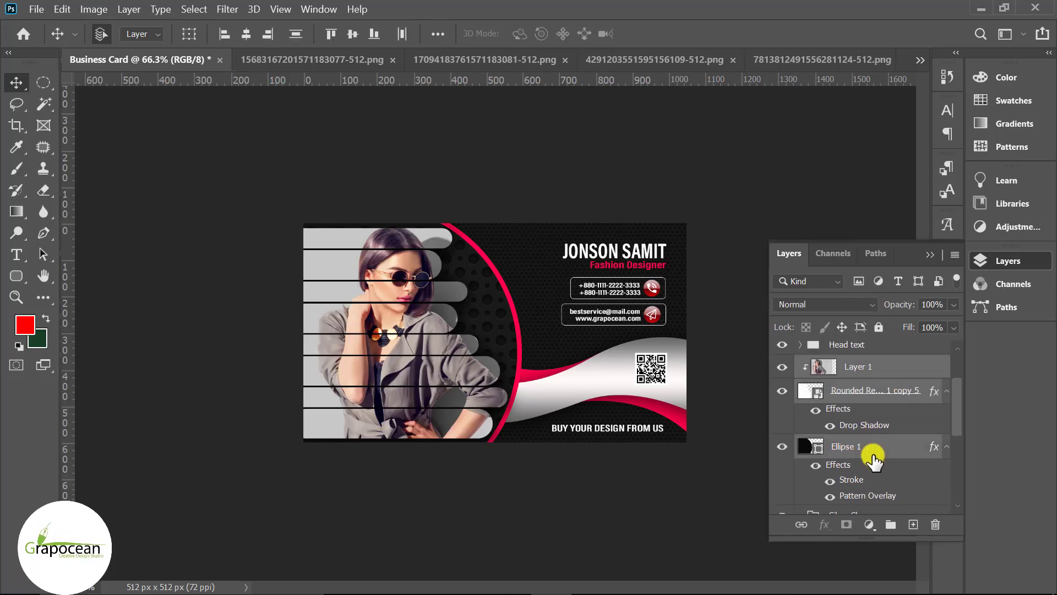
scroll(878, 466, "up", 3)
Group the model photo, bars and ellipse layers and name the group Model Shape.
key("ctrl+g")
left_click(783, 437)
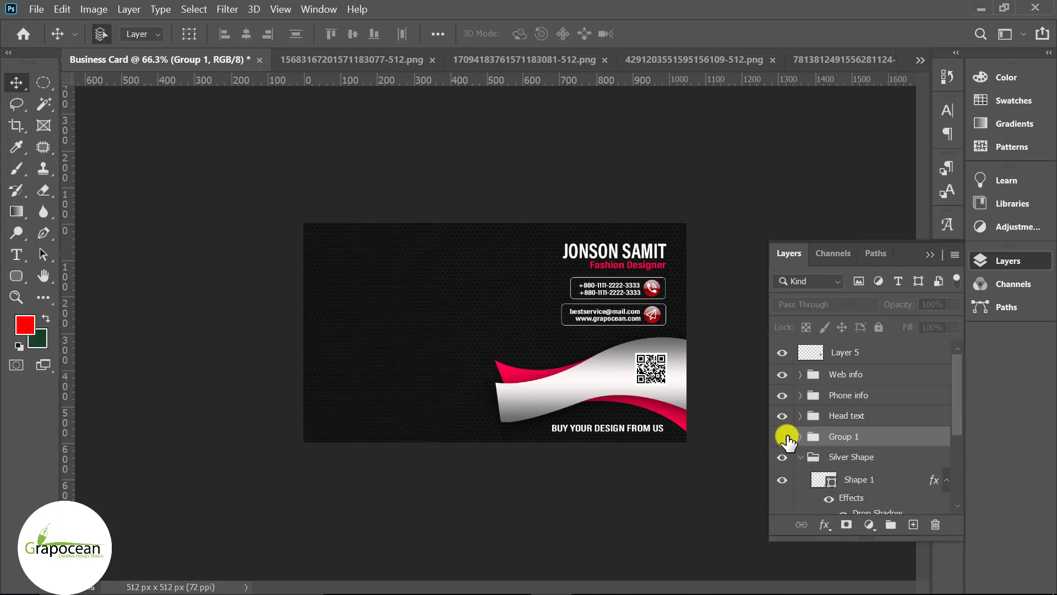
left_click(783, 437)
double_click(842, 436)
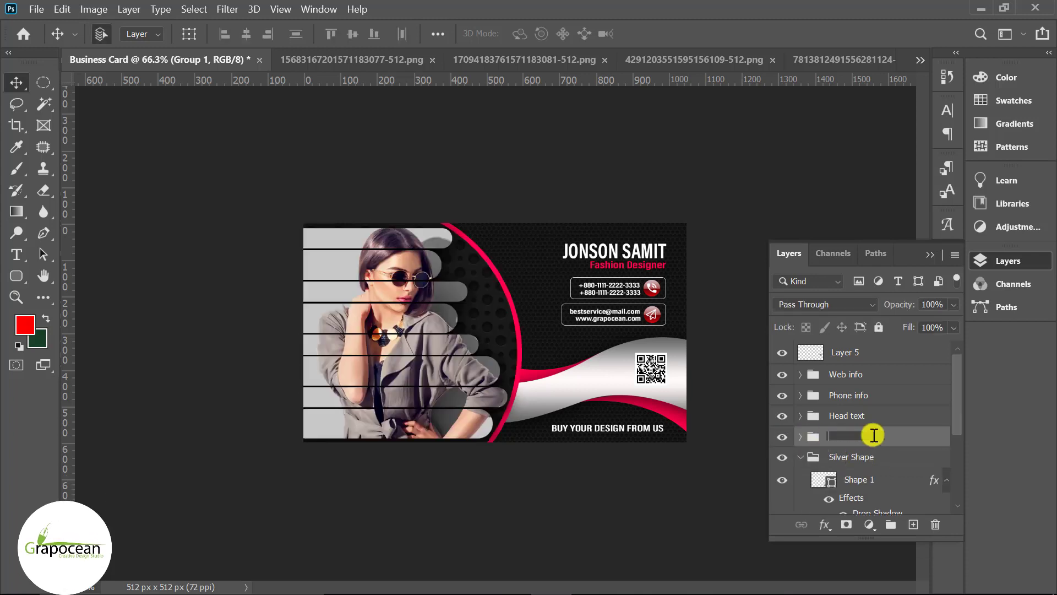
type("Model Shape")
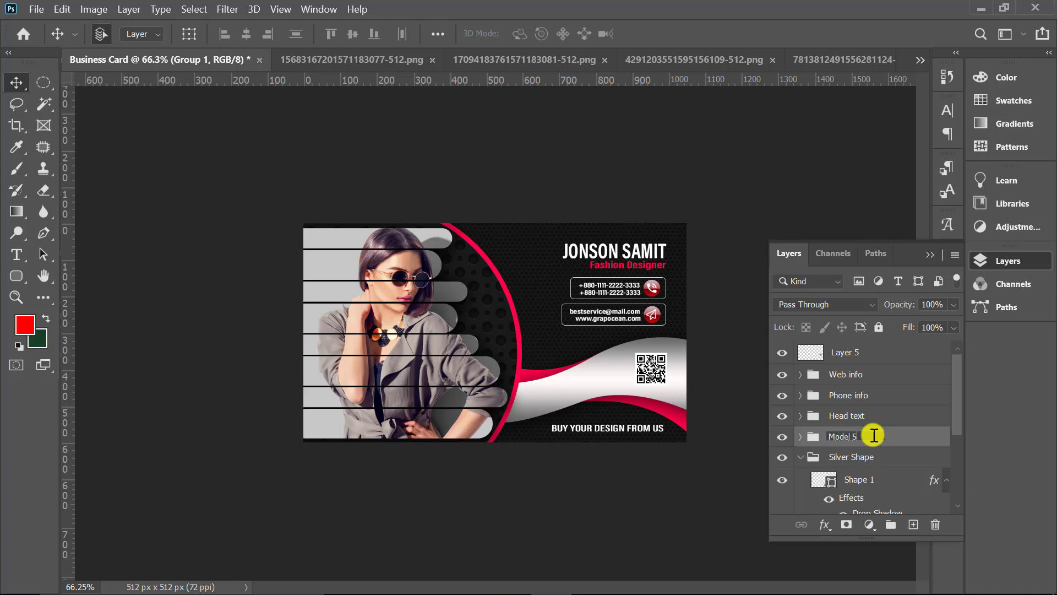
Collapse the Silver Shape group and toggle it and the colour fill off and on to check them.
left_click(801, 457)
left_click(782, 458)
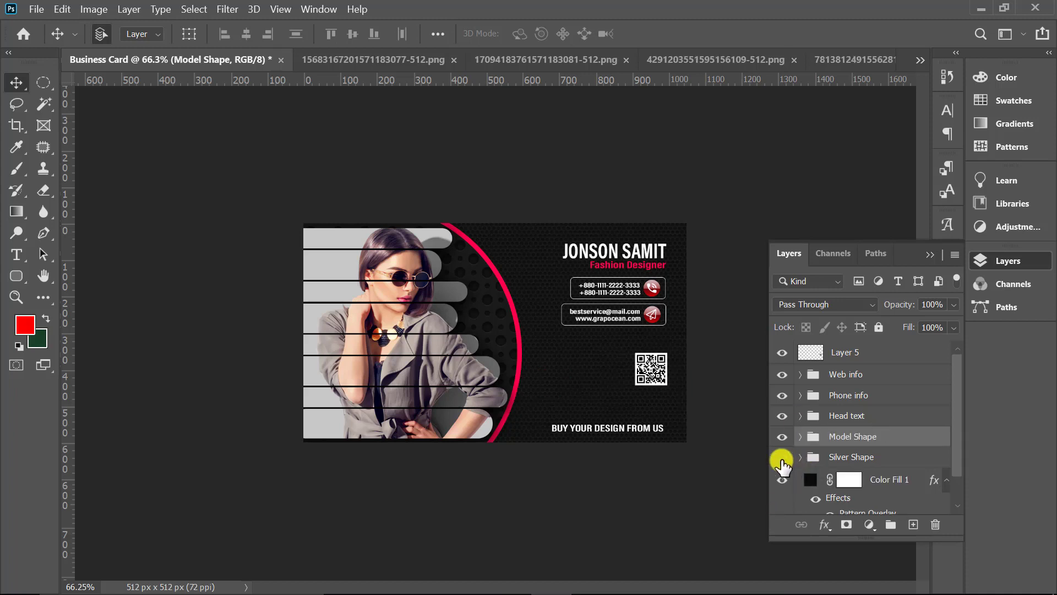
scroll(857, 502, "down", 2)
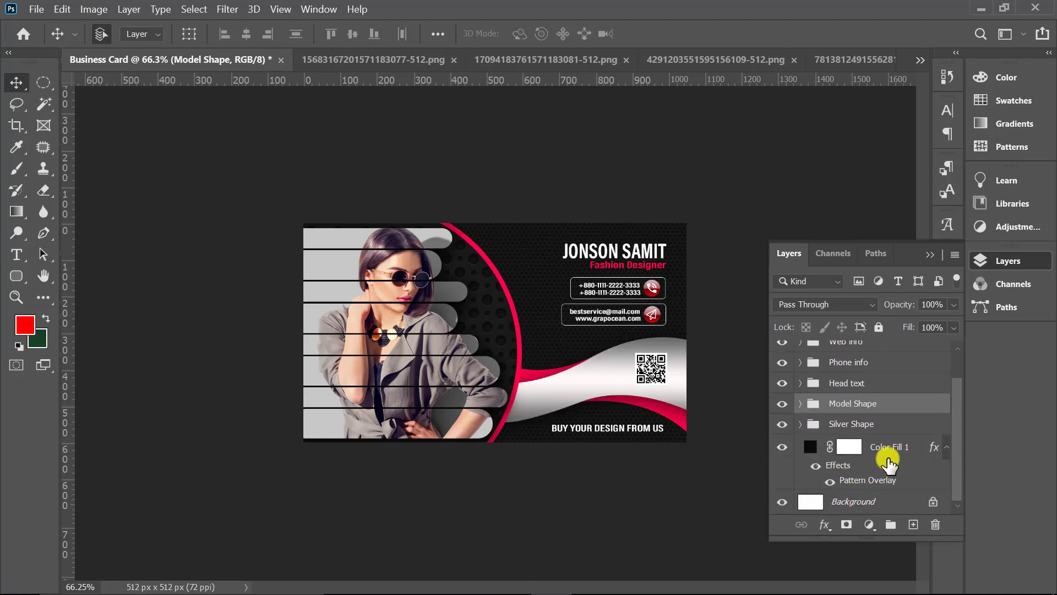
left_click(782, 447)
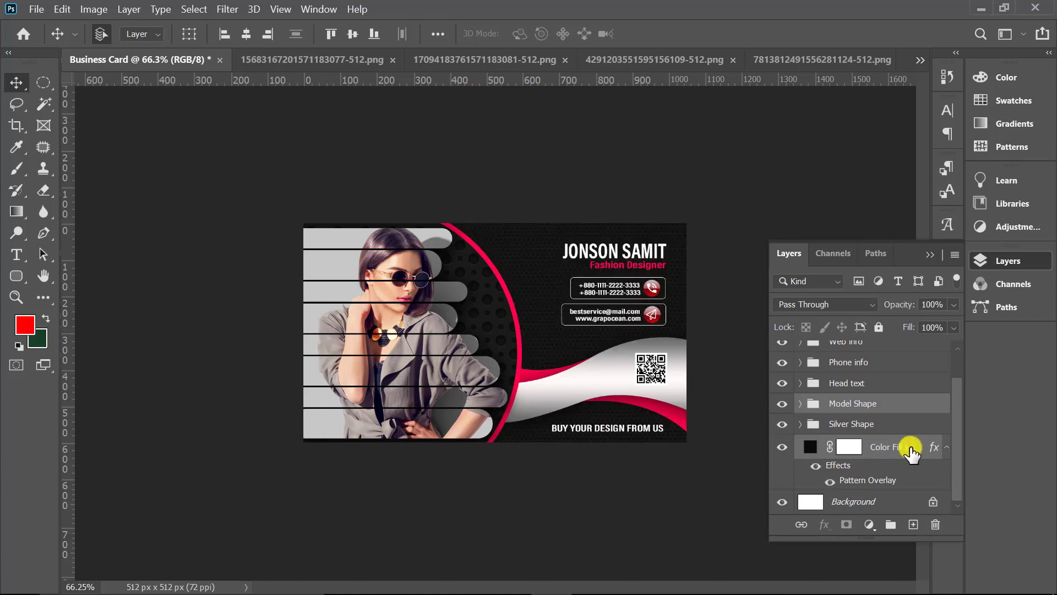
Put Color Fill 1 into its own group named Background.
left_click(895, 456)
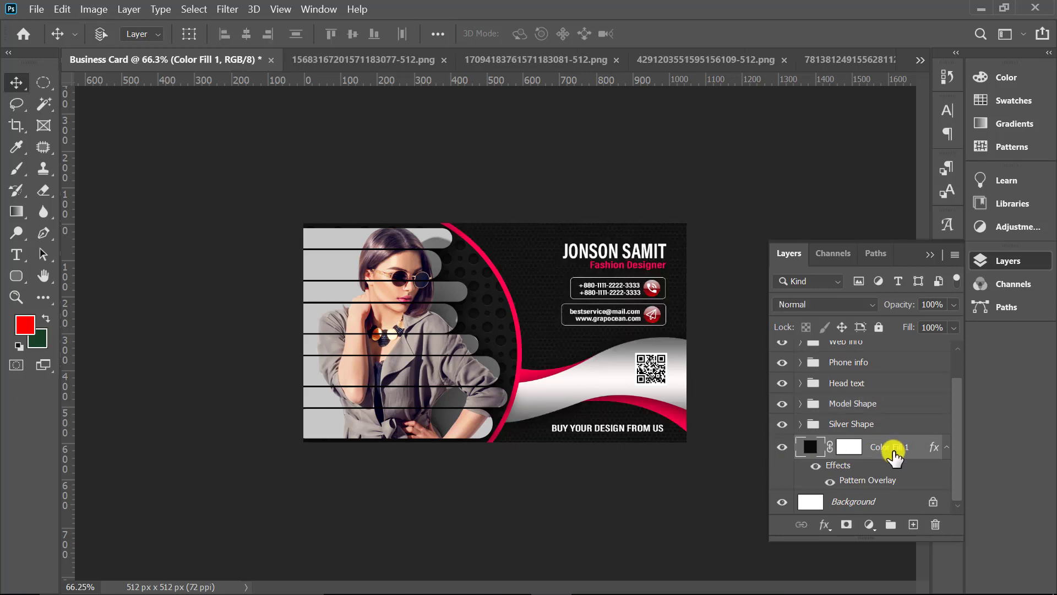
key("ctrl+g")
type("Background")
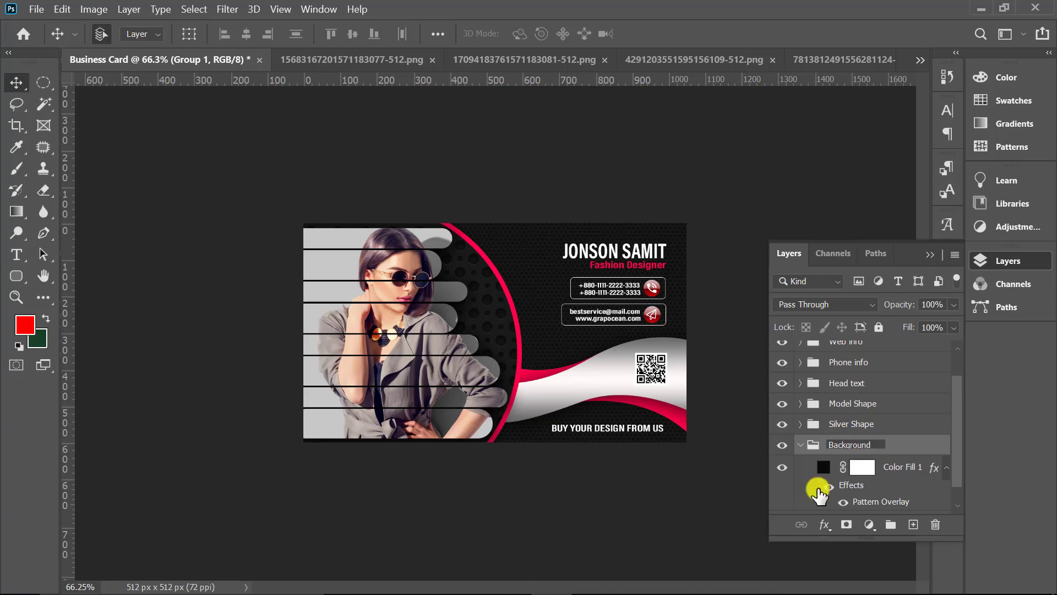
left_click(800, 446)
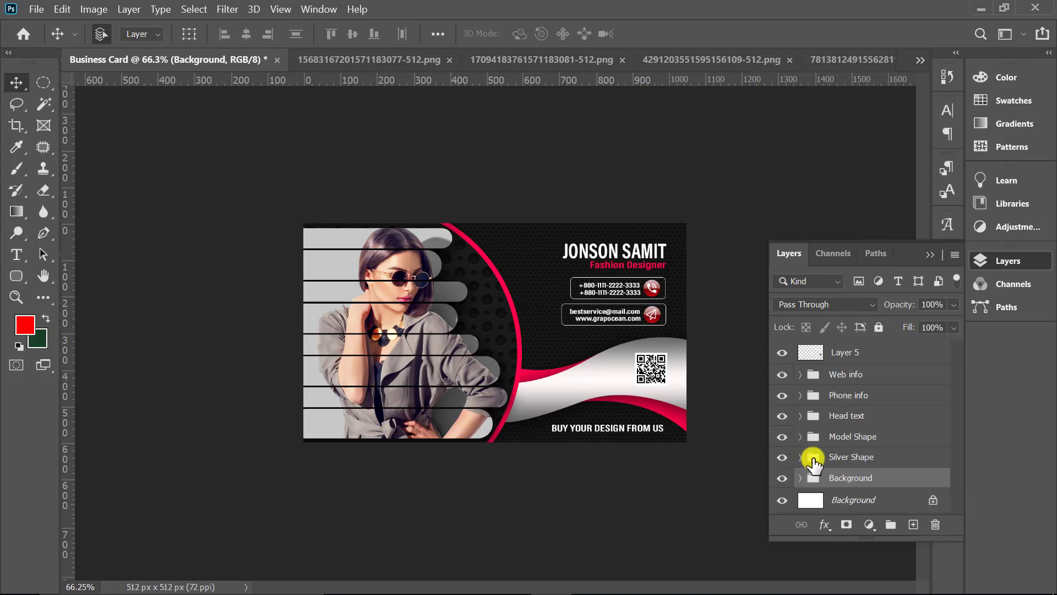
left_click(858, 353)
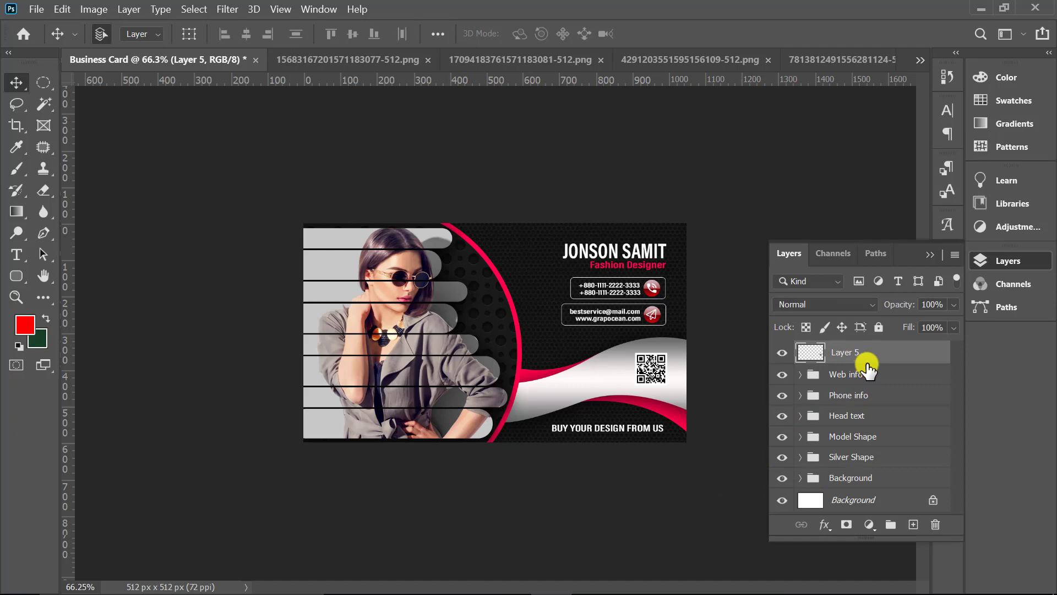